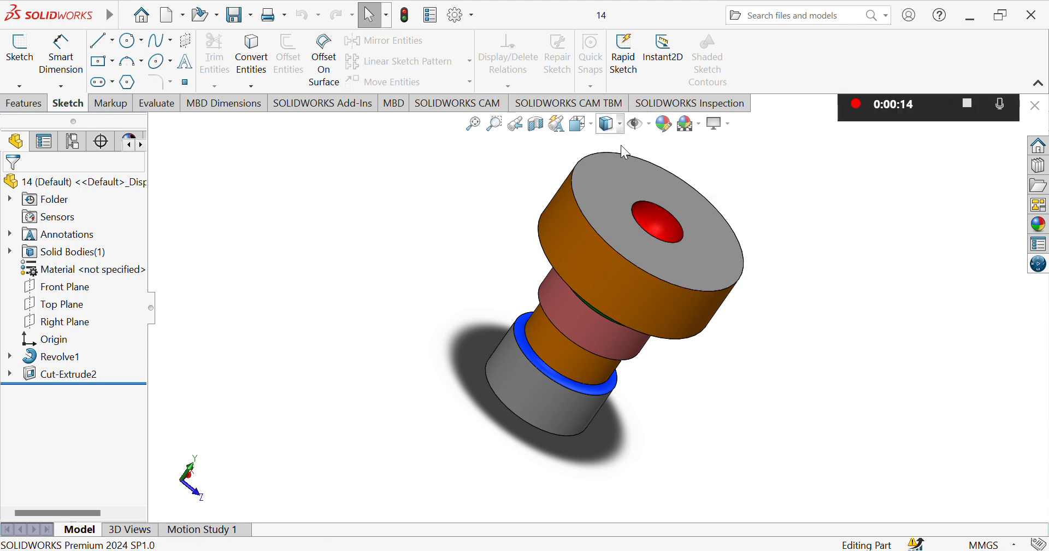
click(609, 238)
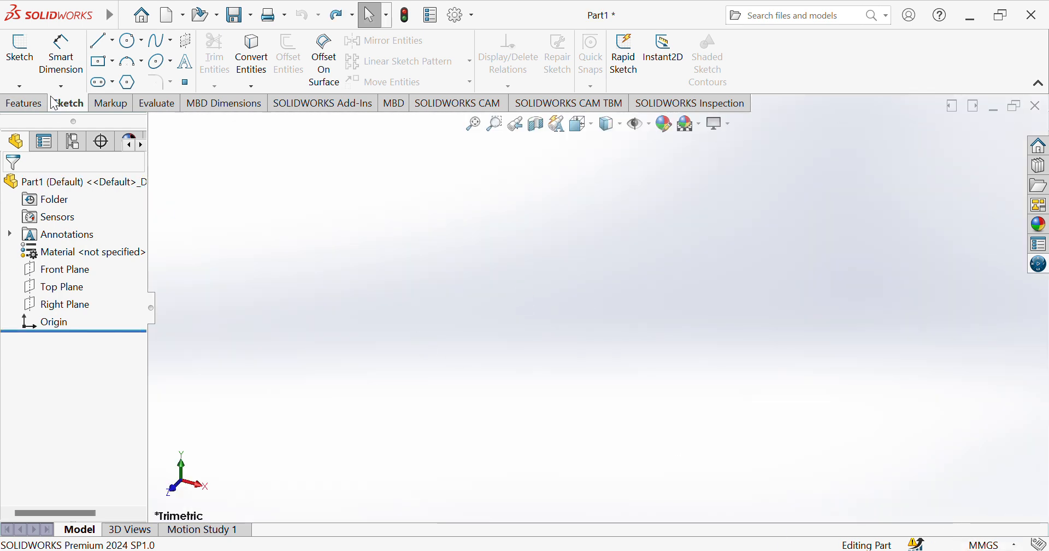
Start a sketch on the Right Plane and draw a vertical construction line about 127 mm long passing through the origin.
click(12, 64)
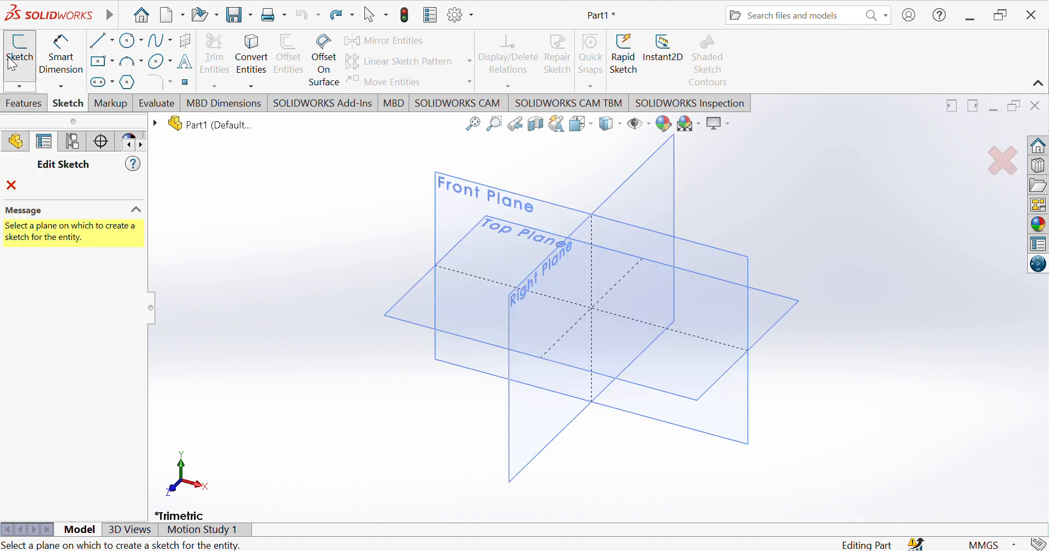
click(544, 270)
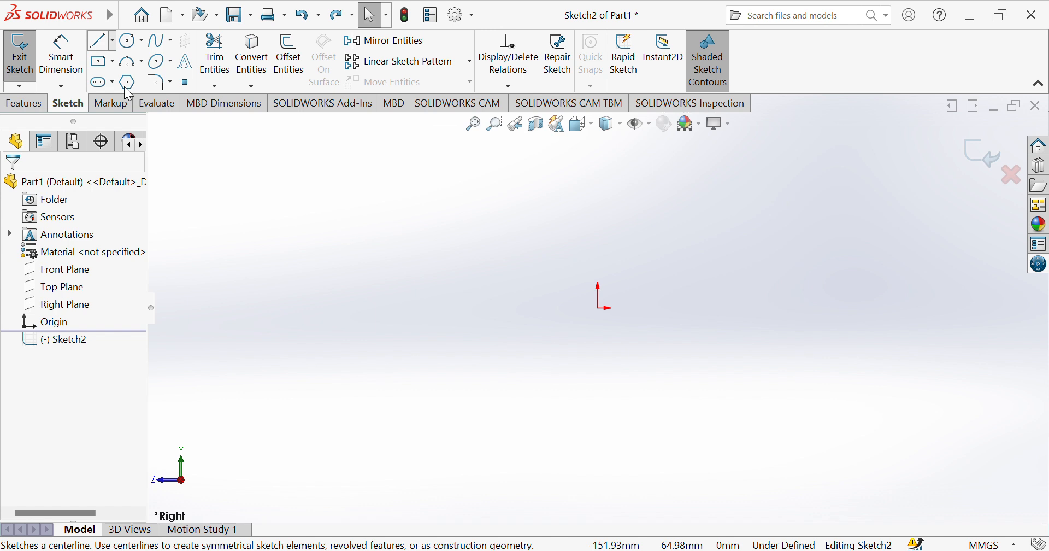
click(600, 147)
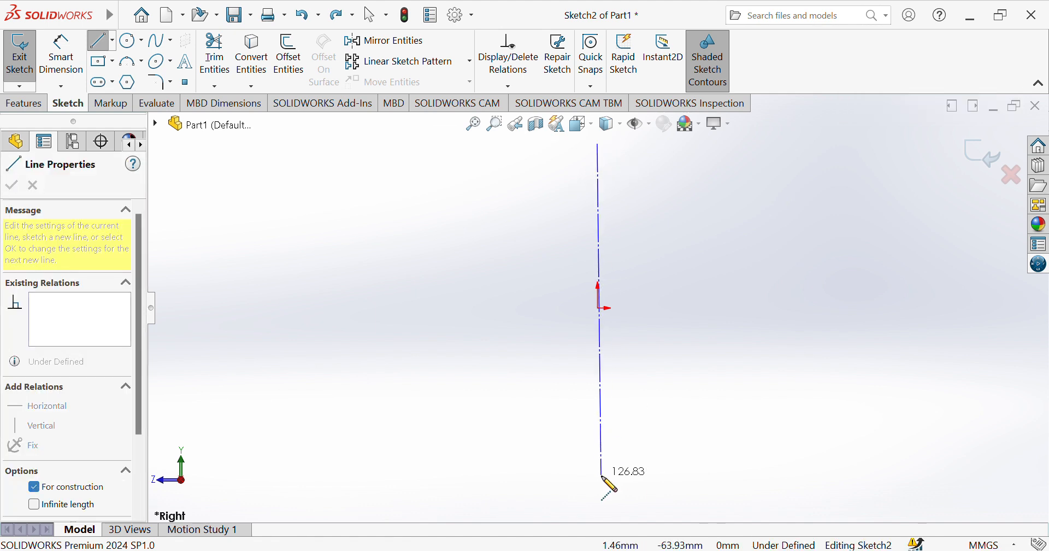
click(599, 479)
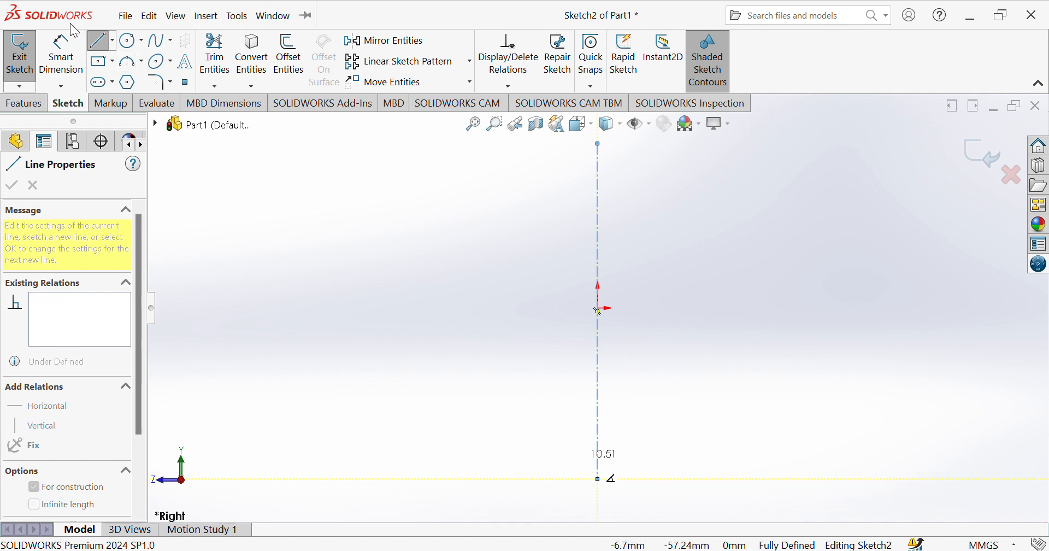
Sketch the upper profile from the centerline's upper end: about 35 mm across, down, about 11.5 mm inward, and down in two collinear segments.
click(101, 42)
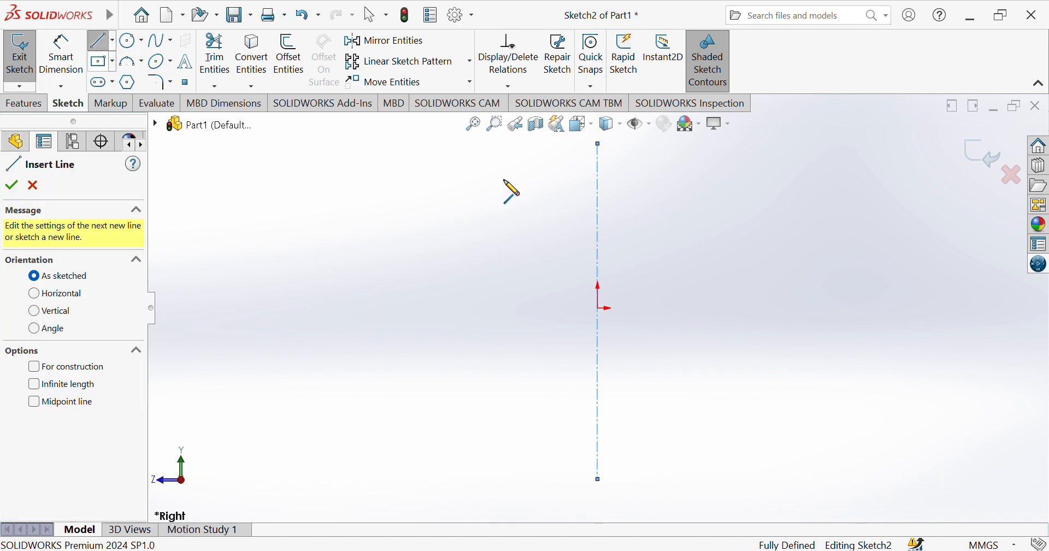
click(599, 144)
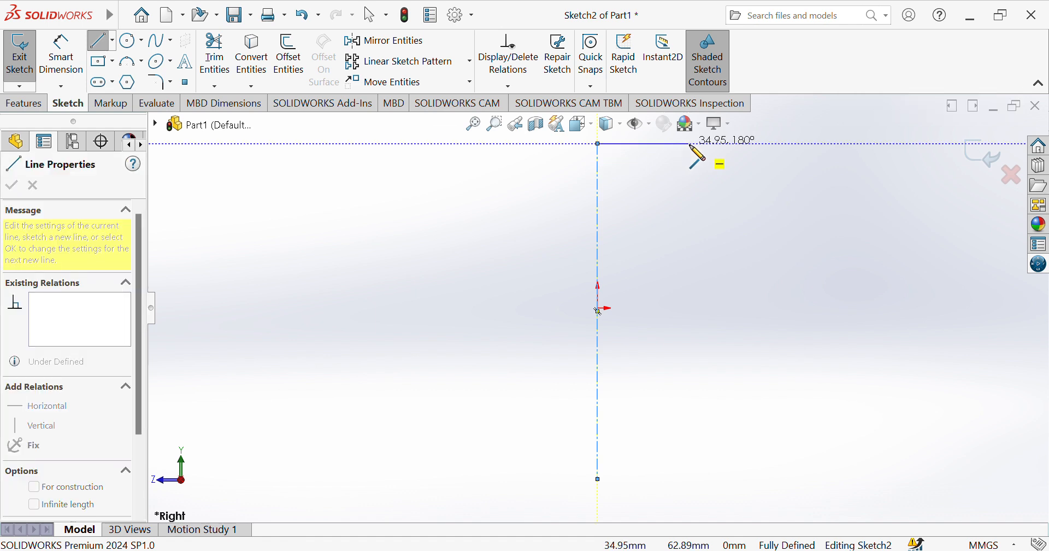
click(690, 144)
click(690, 185)
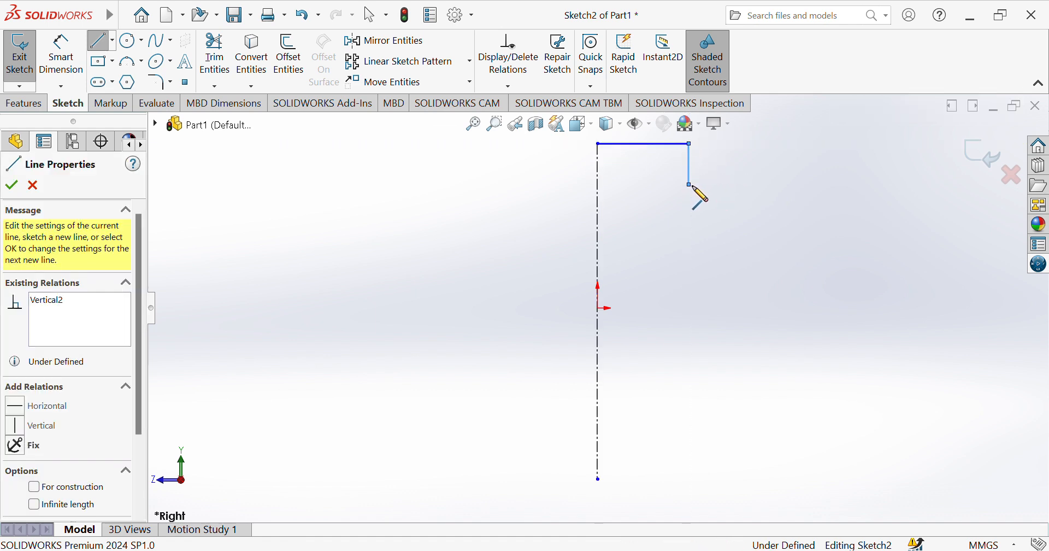
click(661, 185)
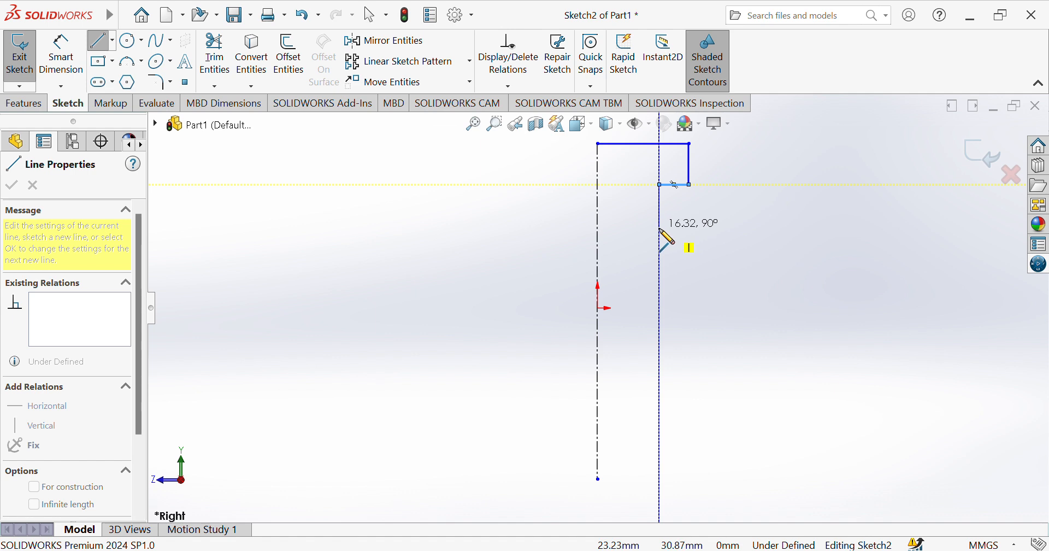
click(660, 227)
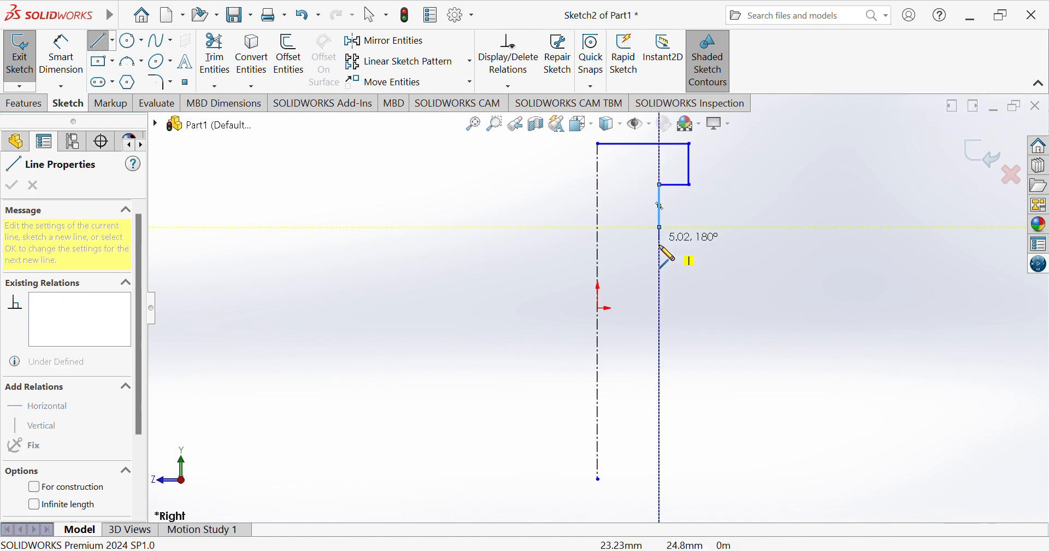
click(660, 274)
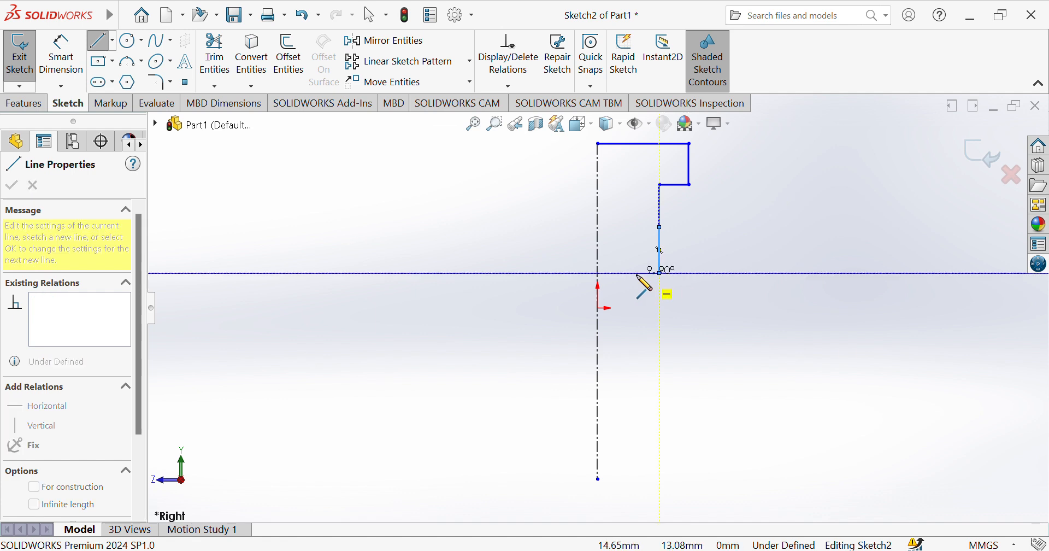
Continue the profile with a narrower recess and a wider lower section, ending horizontally on the centerline about 43 mm below the origin.
click(637, 275)
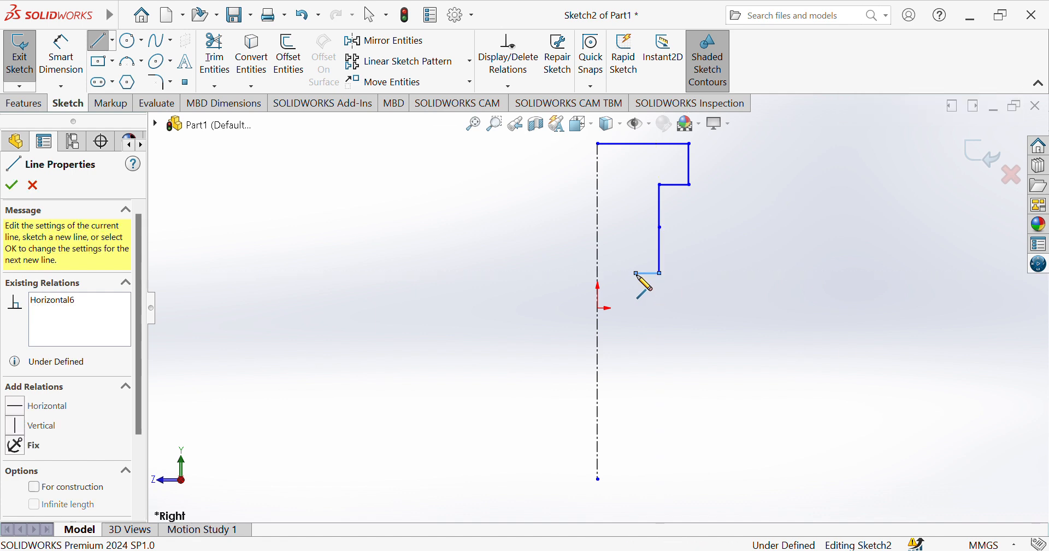
double_click(637, 312)
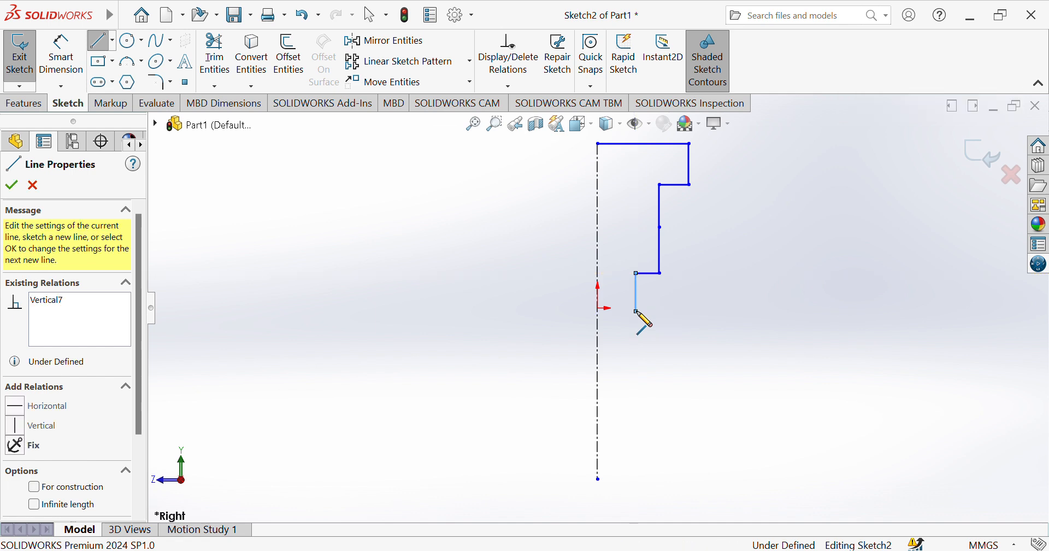
click(637, 311)
click(654, 312)
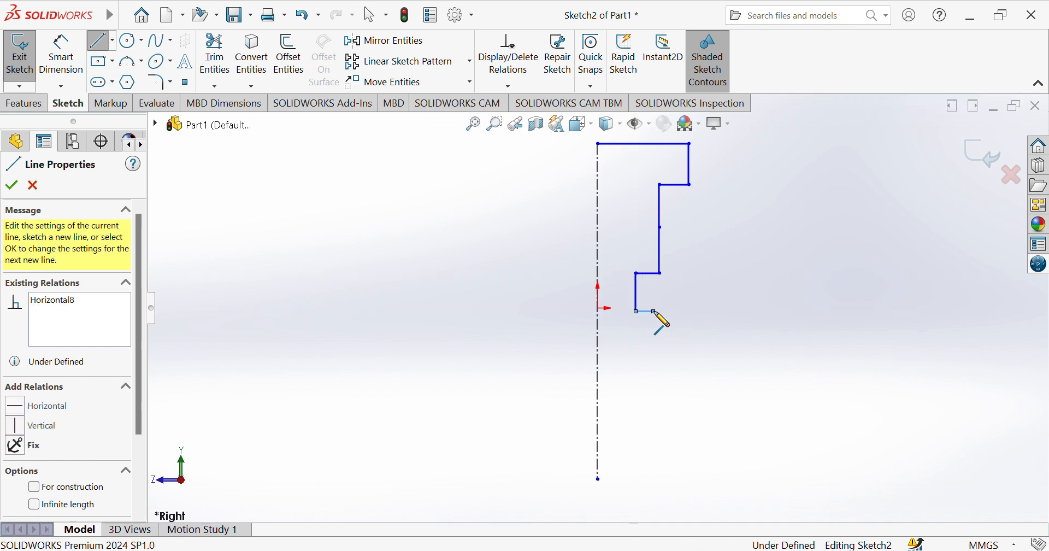
click(655, 420)
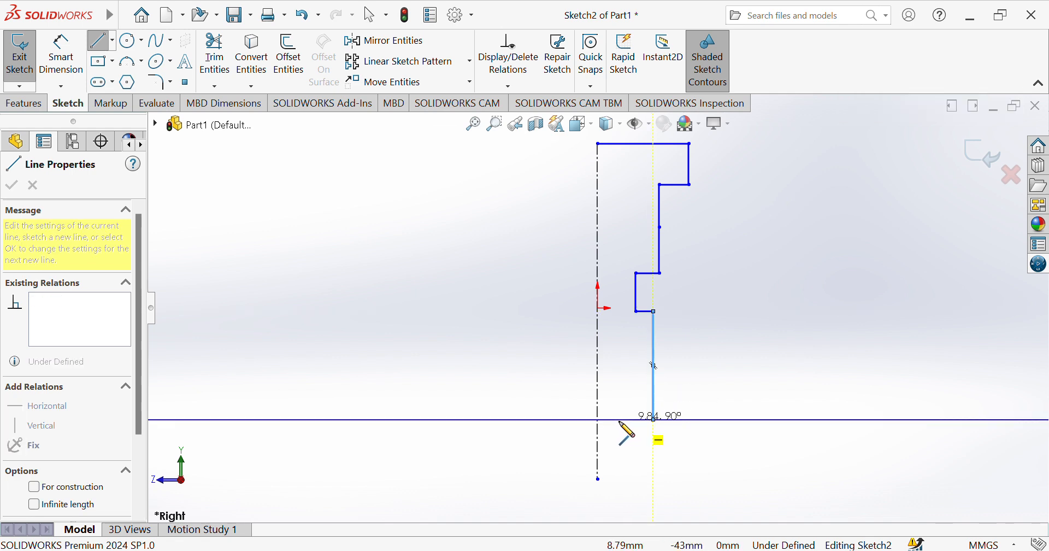
click(598, 421)
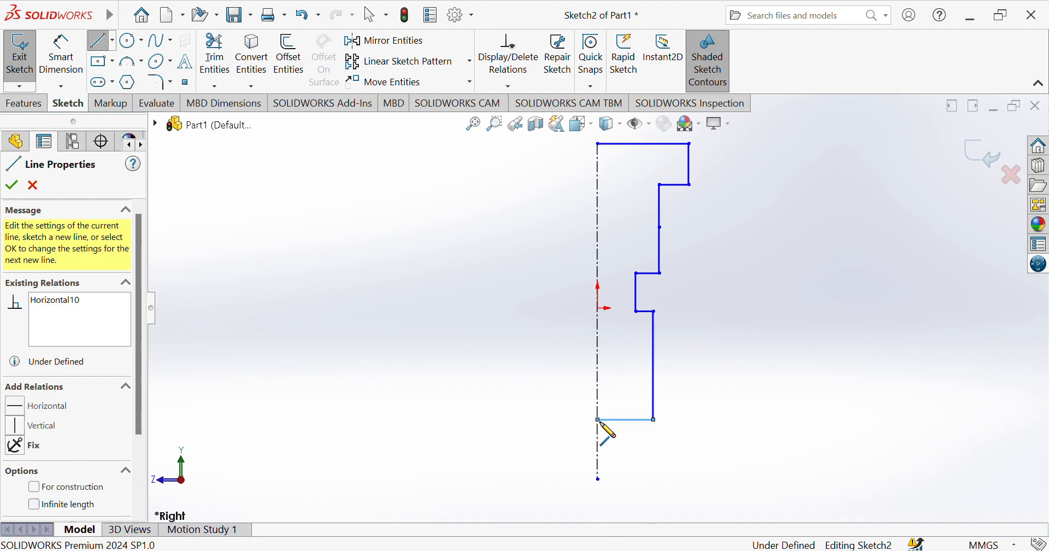
key(Escape)
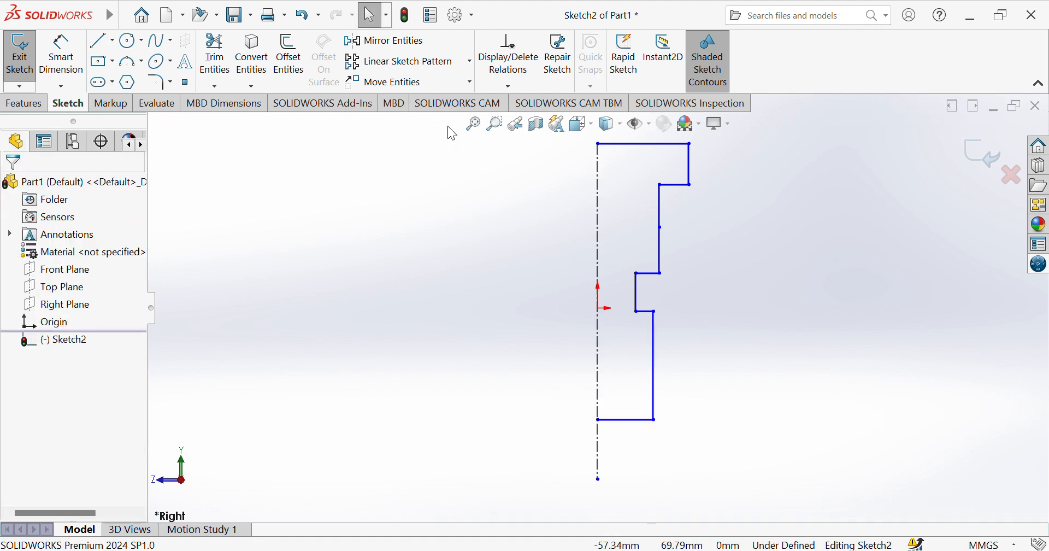
Dimension the profile's uppermost horizontal line to 20 mm and the outer vertical edge of the head to 13.4 mm.
click(61, 54)
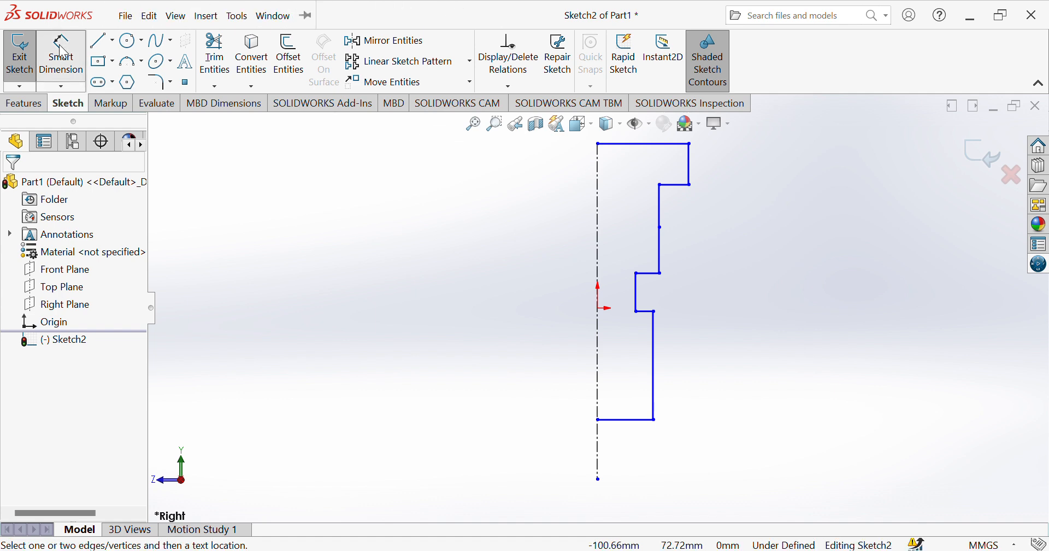
click(644, 145)
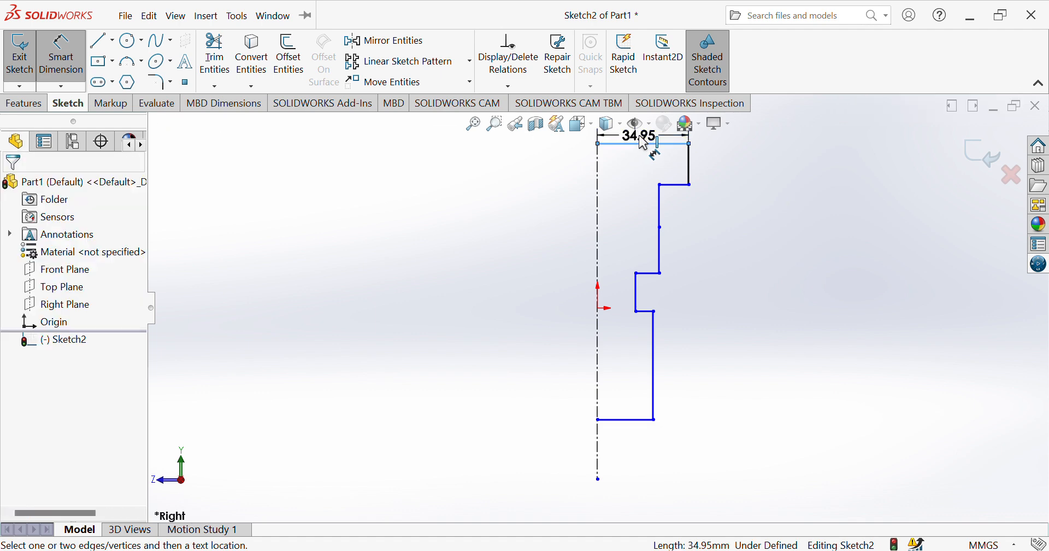
click(643, 143)
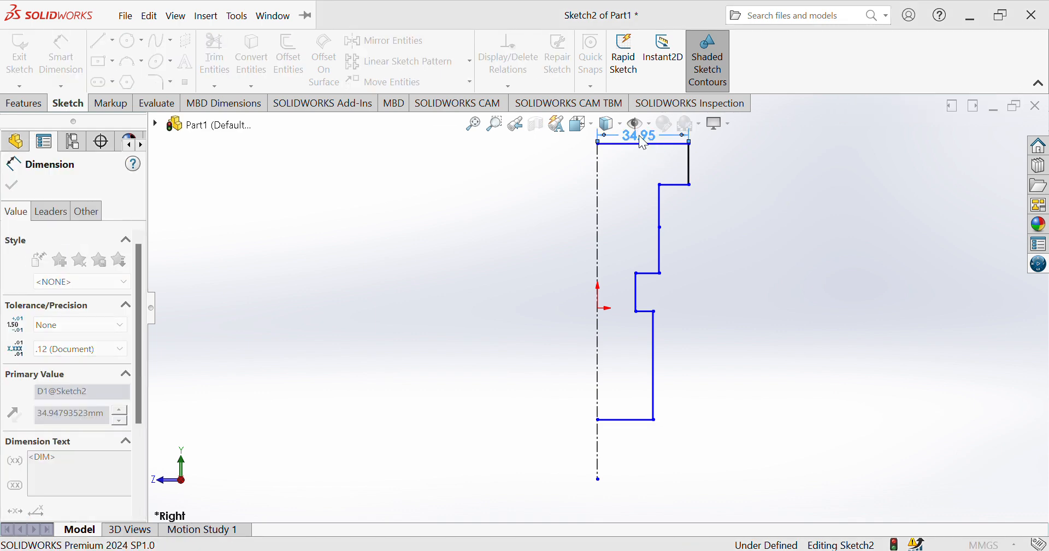
text(20)
key(Return)
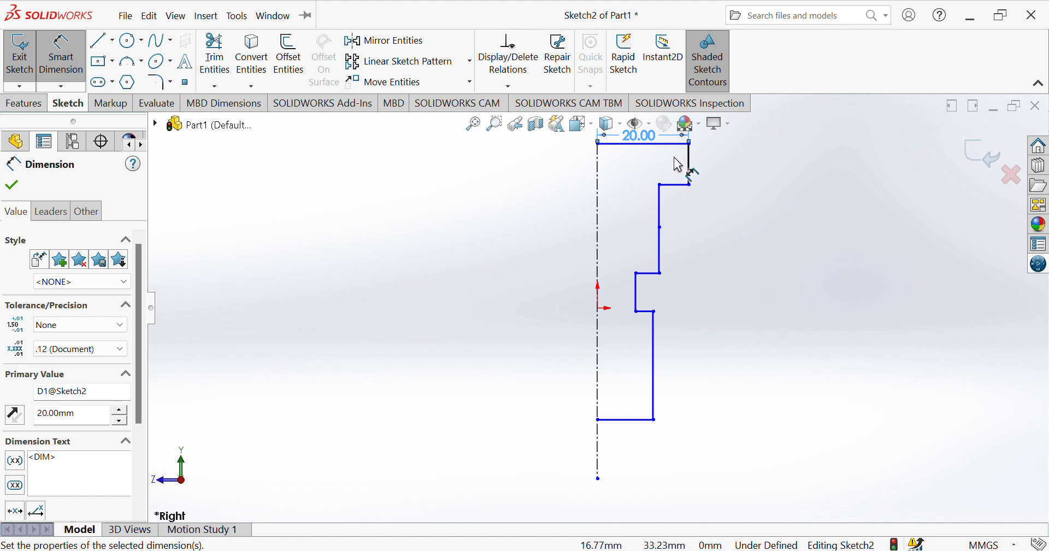
click(691, 167)
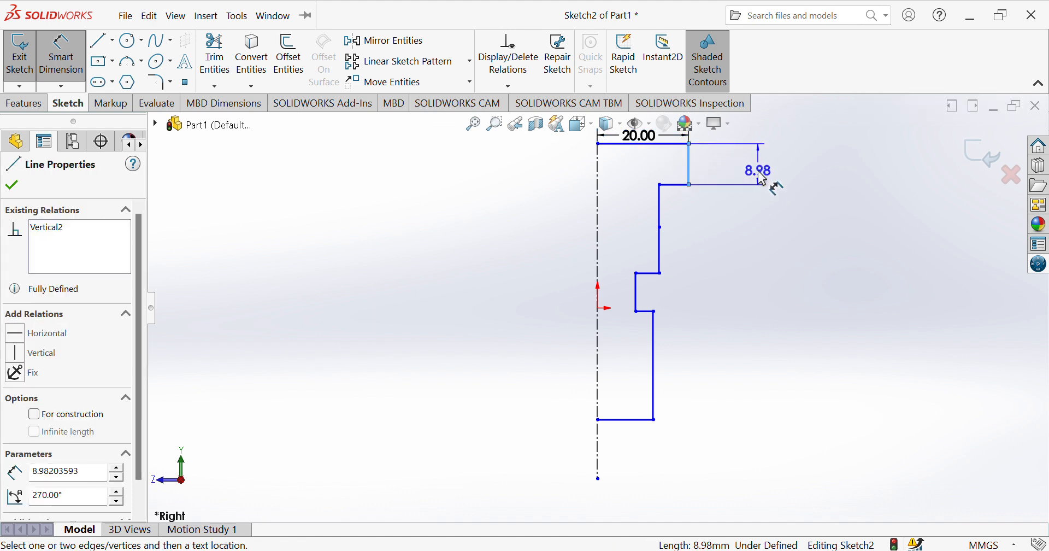
click(764, 178)
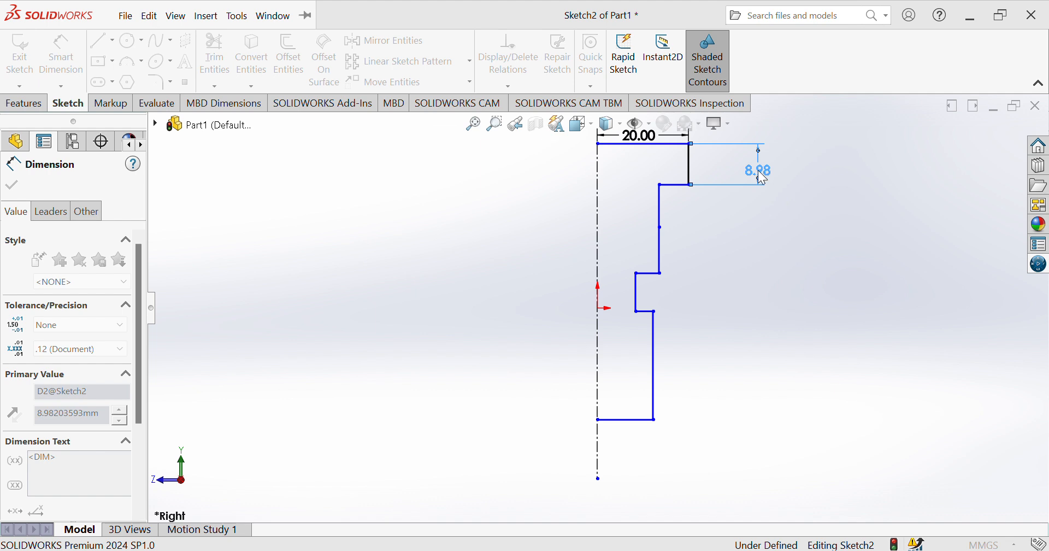
text(13.4)
key(Return)
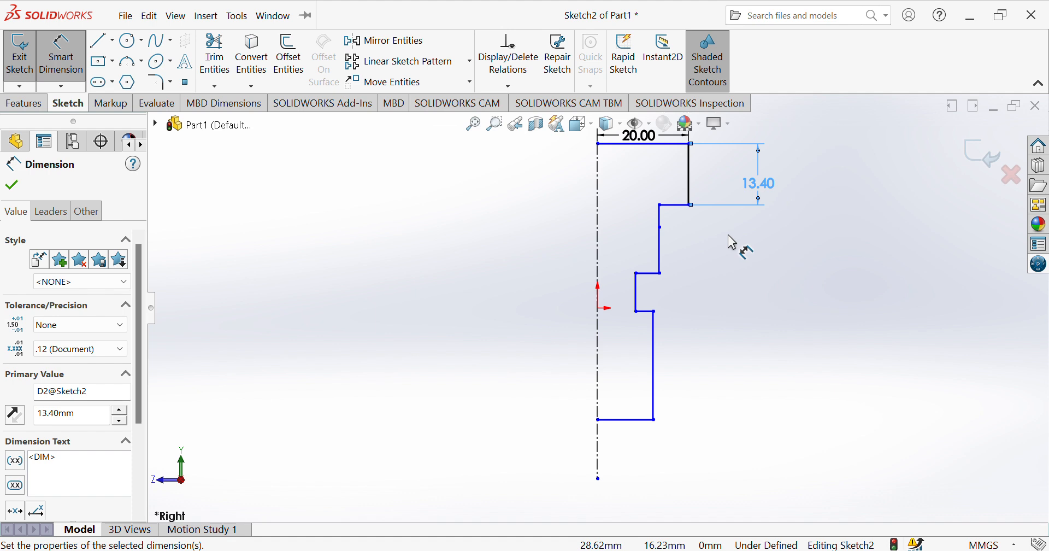
Dimension the neck's vertical edge 12 mm from the centerline and space the horizontal shoulders above and below the neck 13.7 mm apart.
click(660, 250)
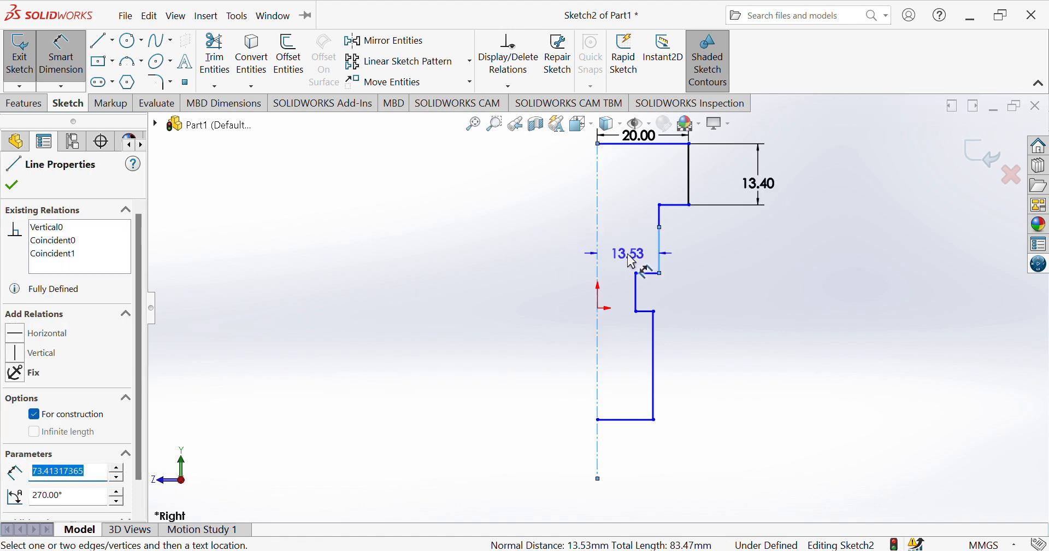
click(629, 255)
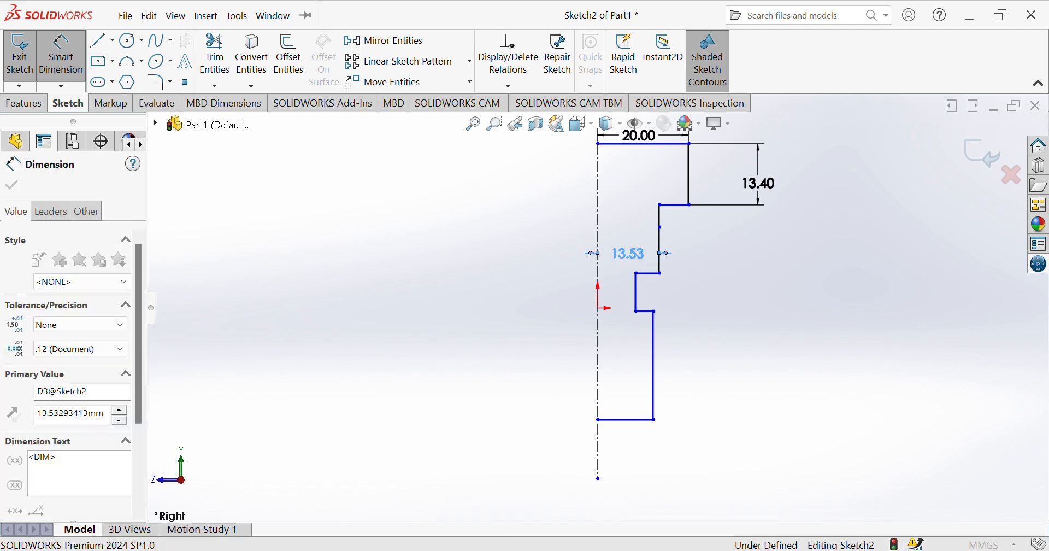
text(12)
key(Return)
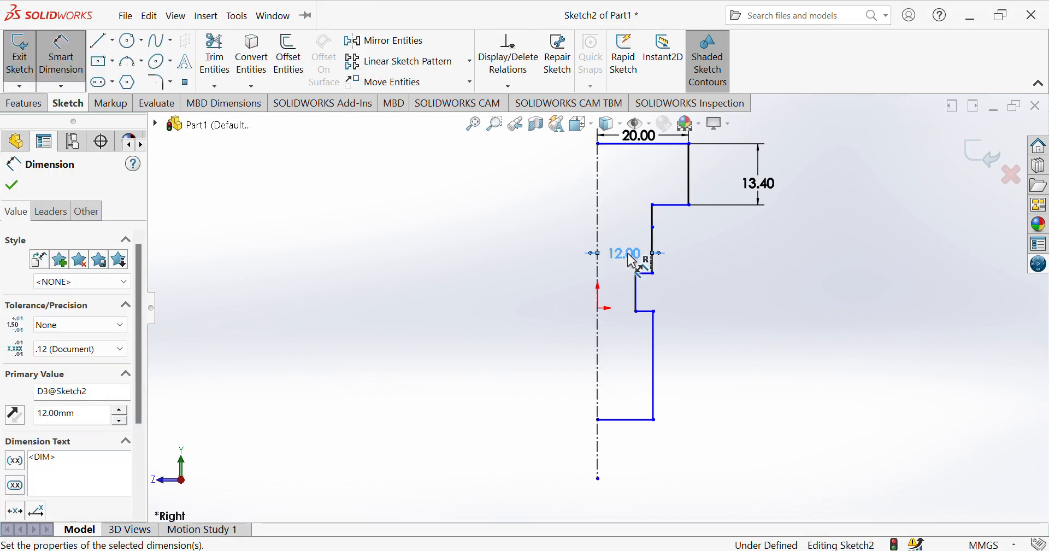
click(675, 206)
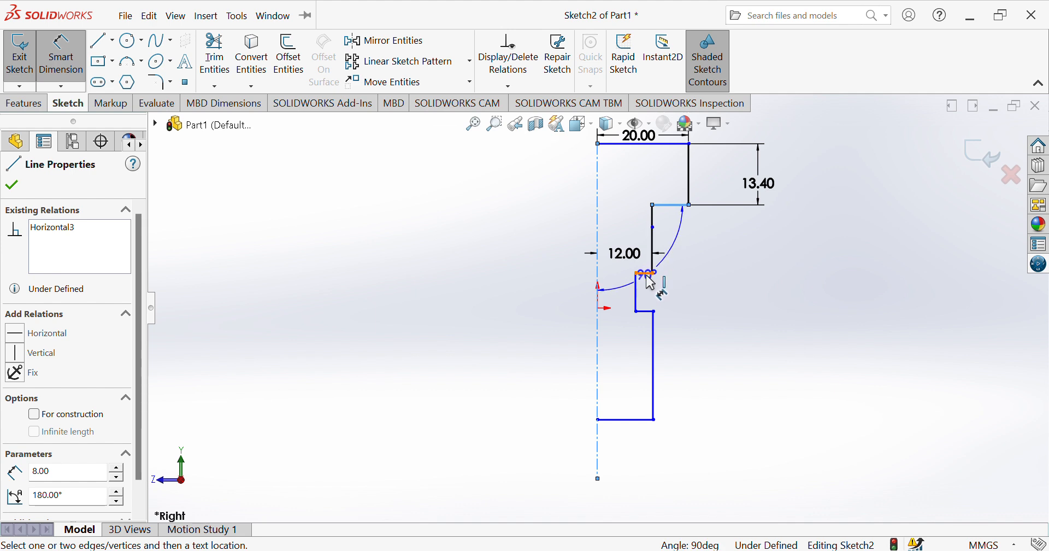
click(650, 273)
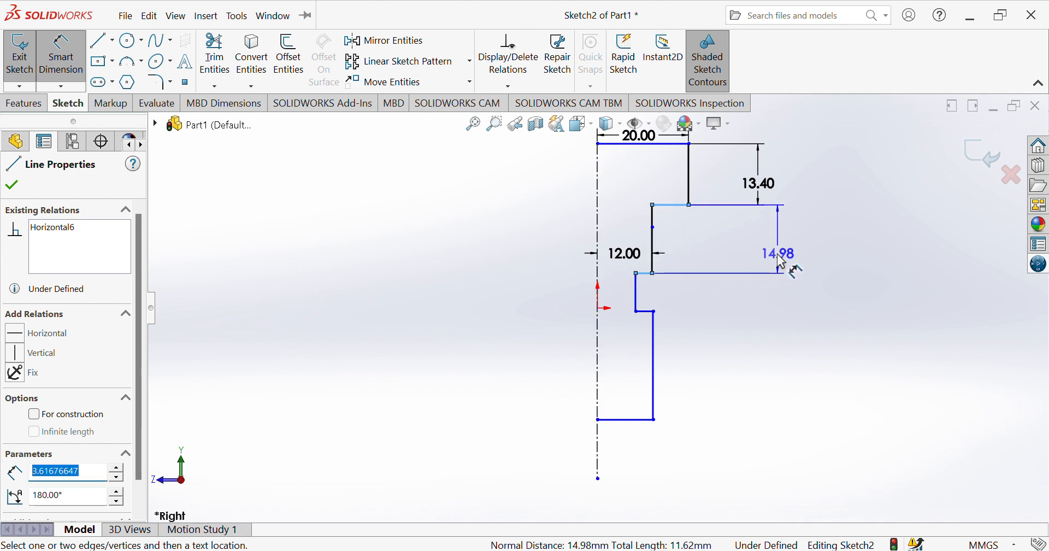
click(776, 262)
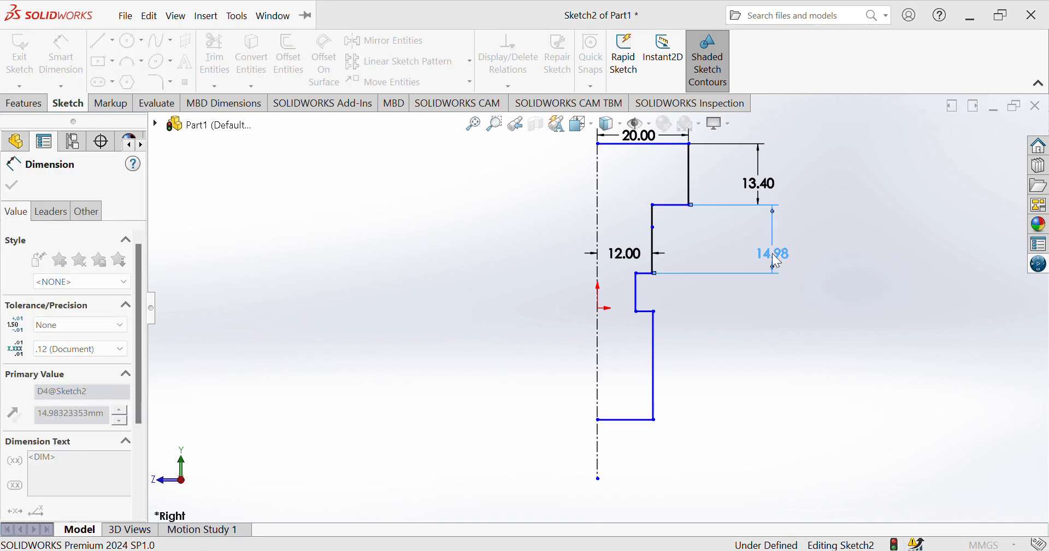
text(13.7)
key(Return)
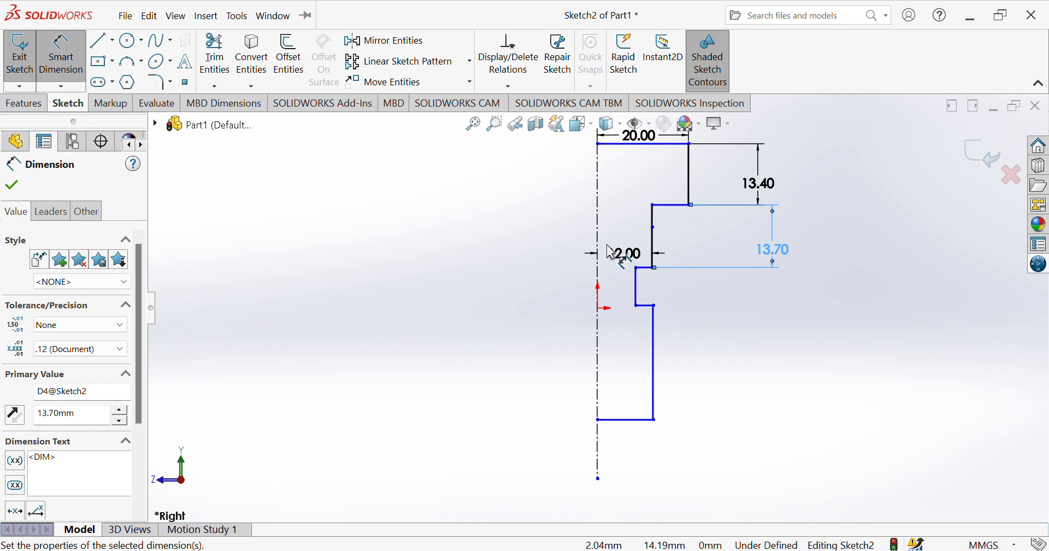
Draw a three-point arc from the neck's intermediate vertex to the horizontal shoulder under the head, rounding the inner corner.
click(131, 61)
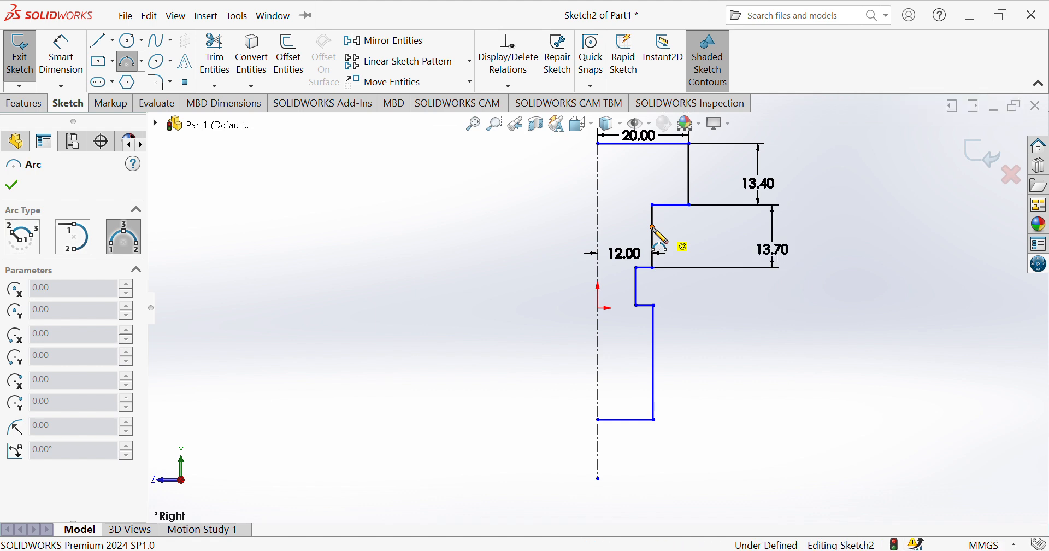
click(652, 227)
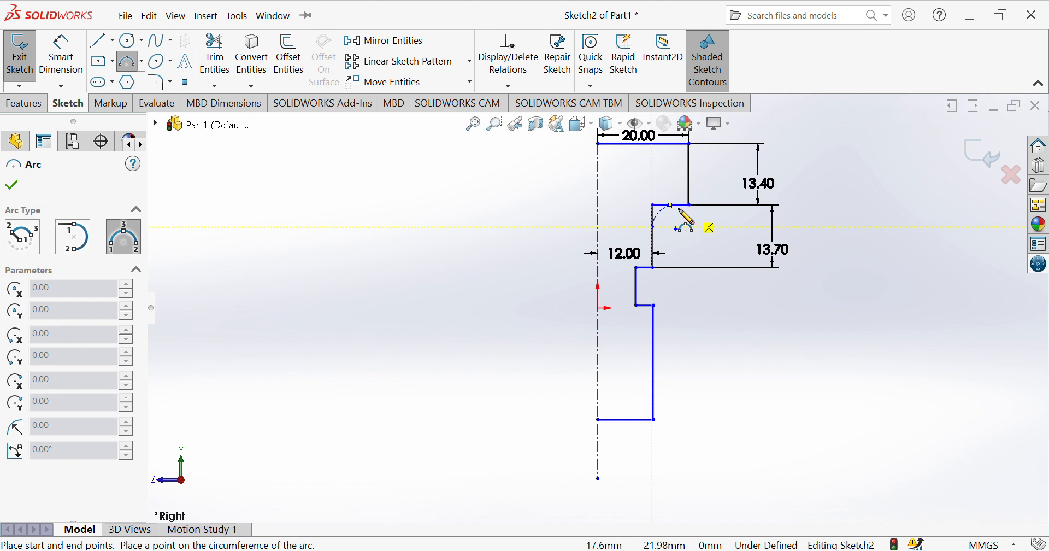
click(681, 220)
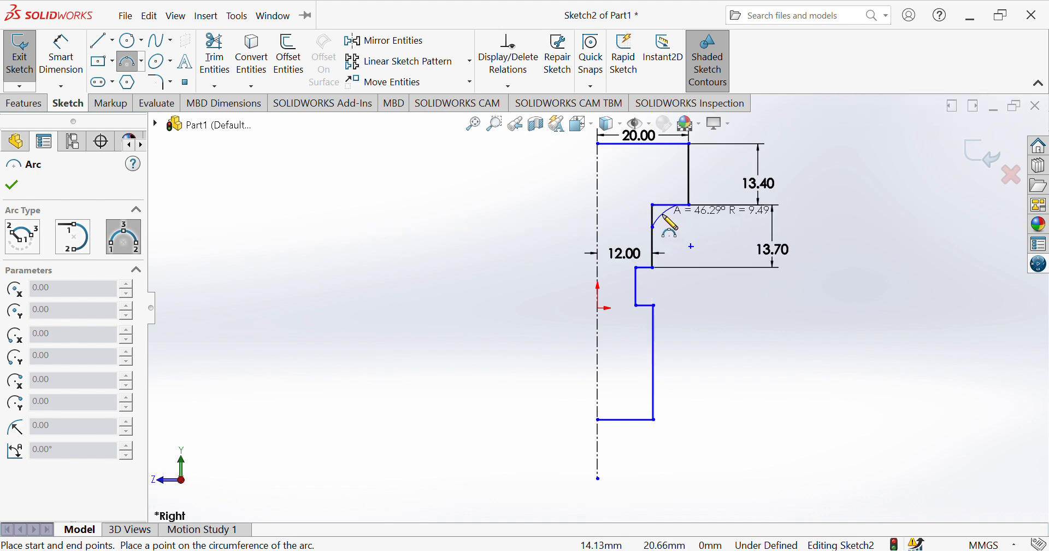
click(669, 222)
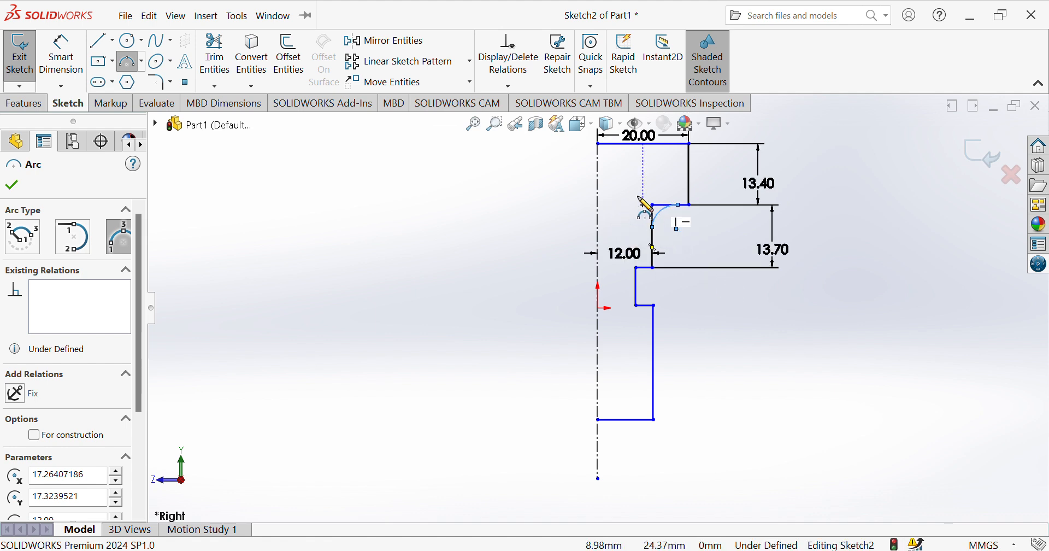
click(66, 62)
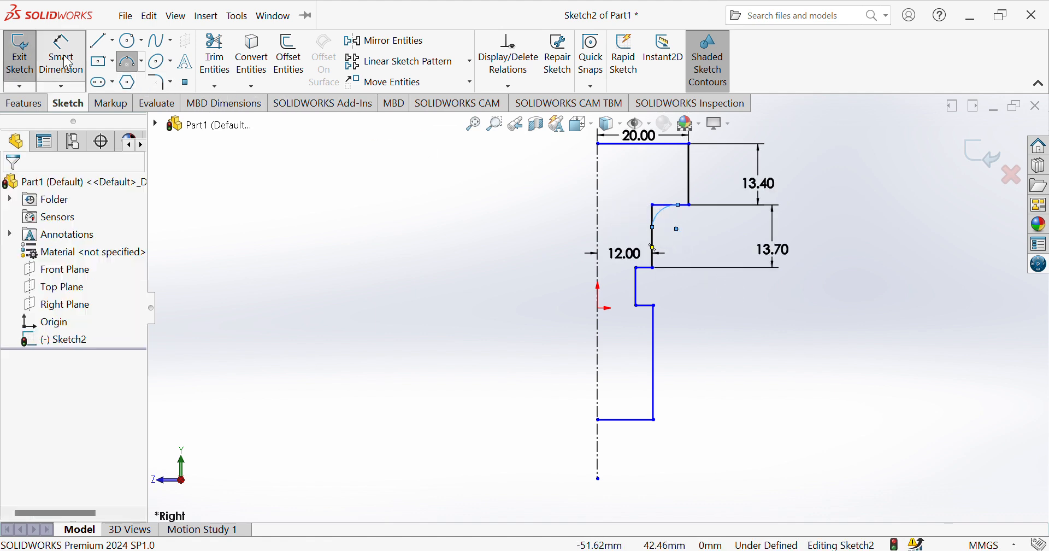
click(665, 218)
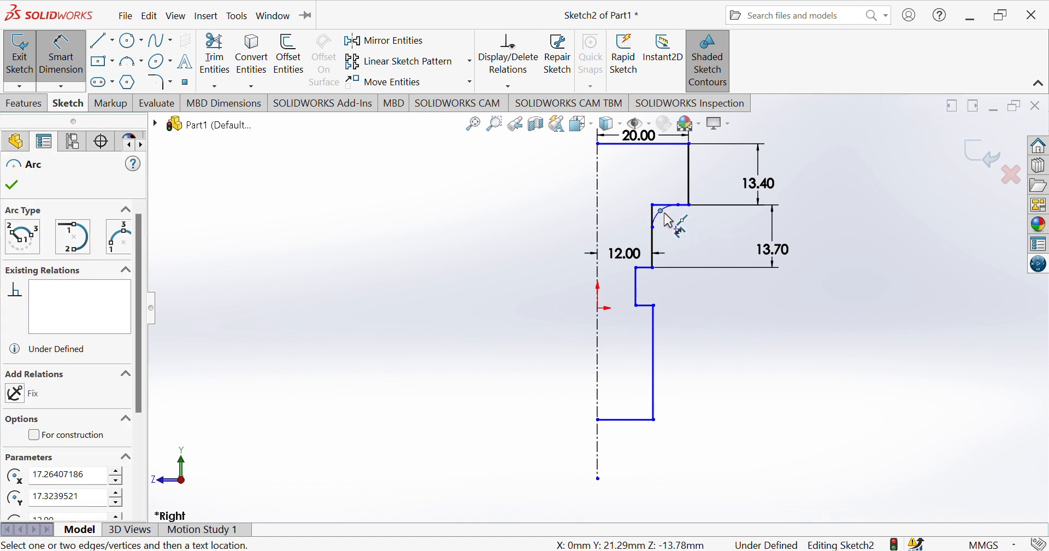
click(657, 223)
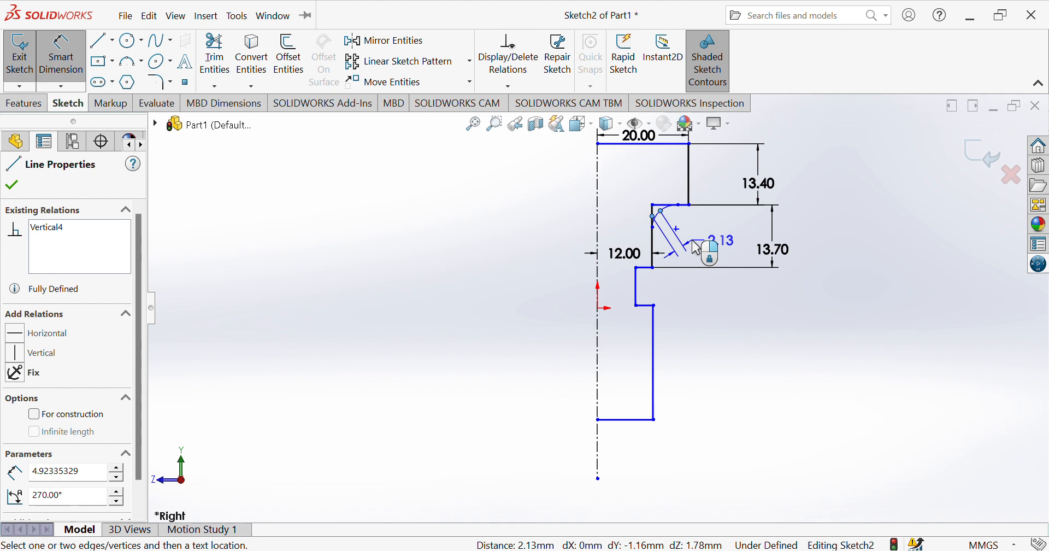
key(Escape)
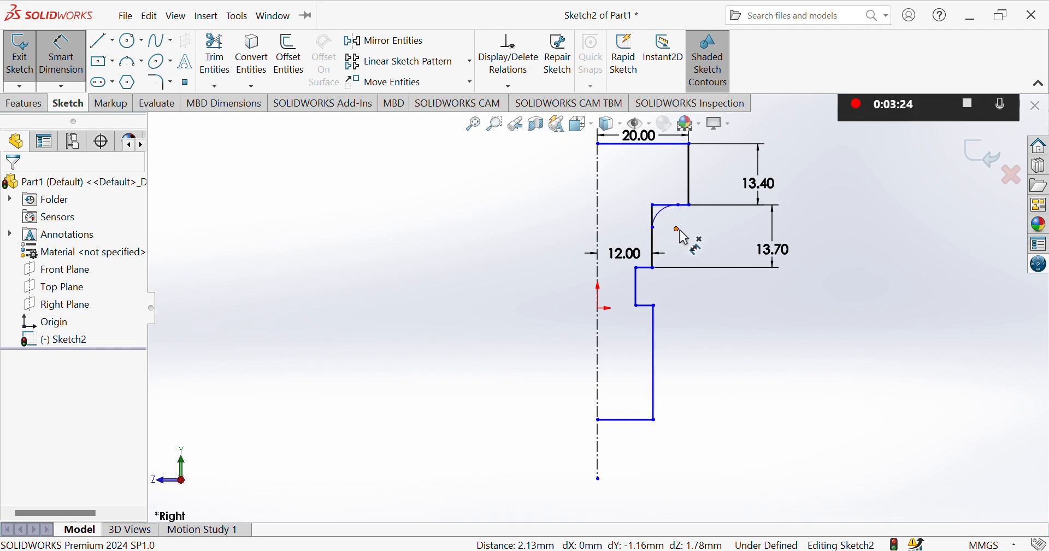
click(678, 230)
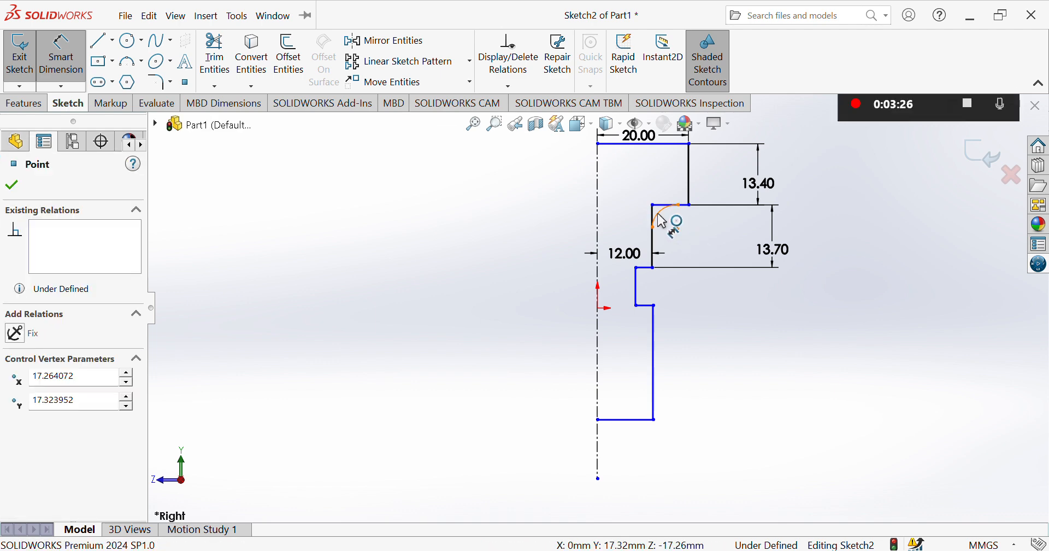
key(Escape)
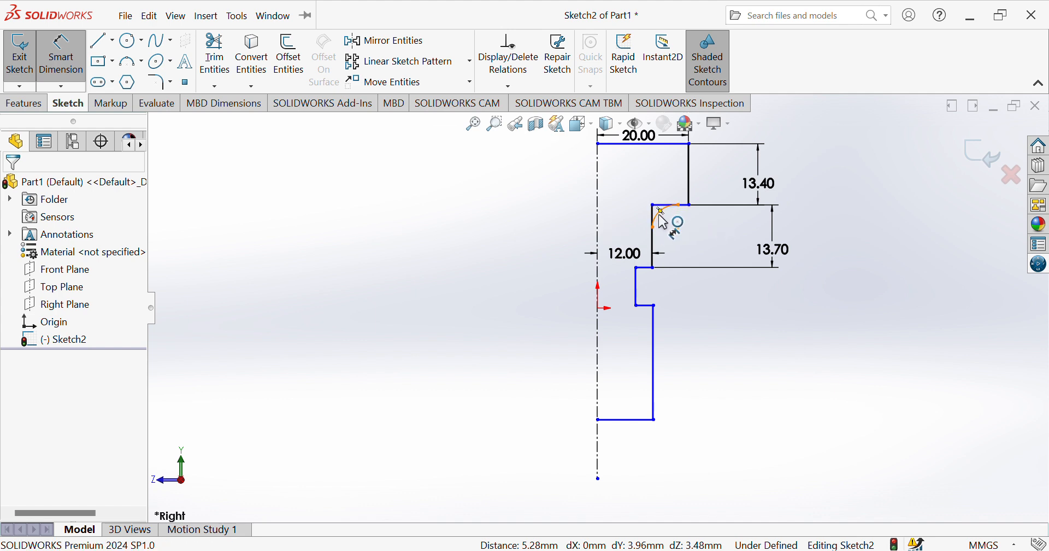
Dimension the arc between the neck and the head's underside to a 5 mm radius.
click(663, 221)
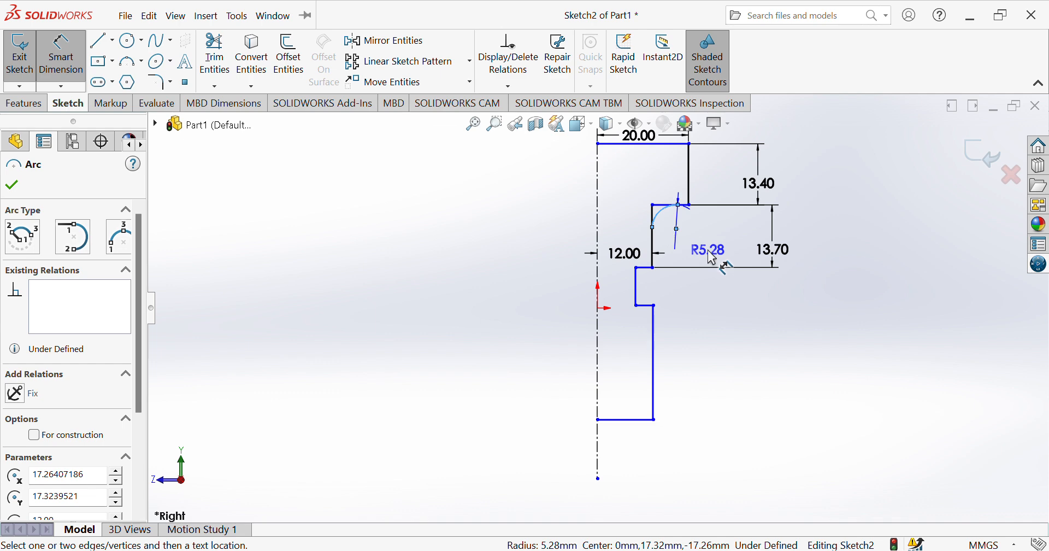
click(728, 256)
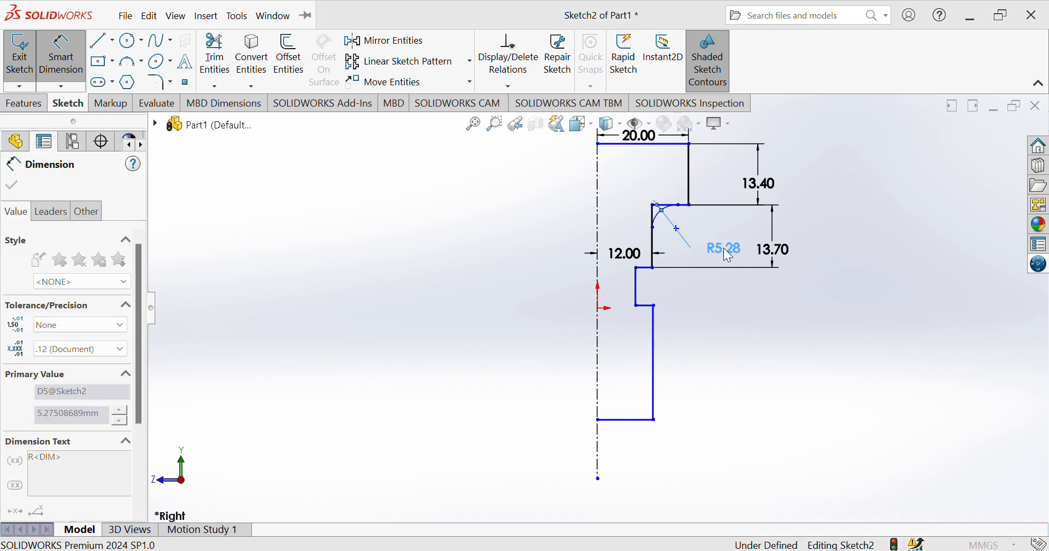
text(5)
key(Return)
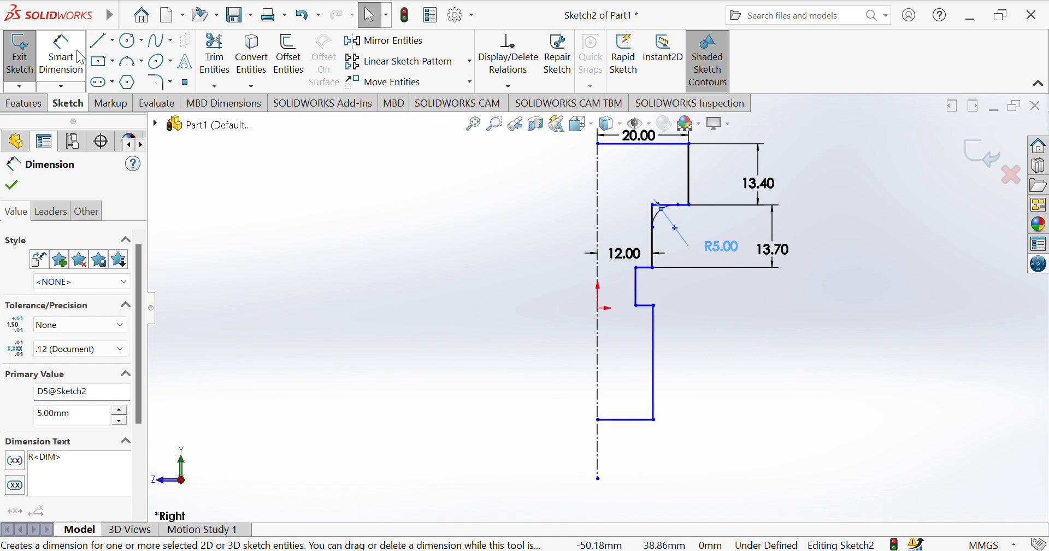
Trim the leftover vertical and horizontal line segments outside the 5 mm arc so only the rounded corner remains.
click(225, 64)
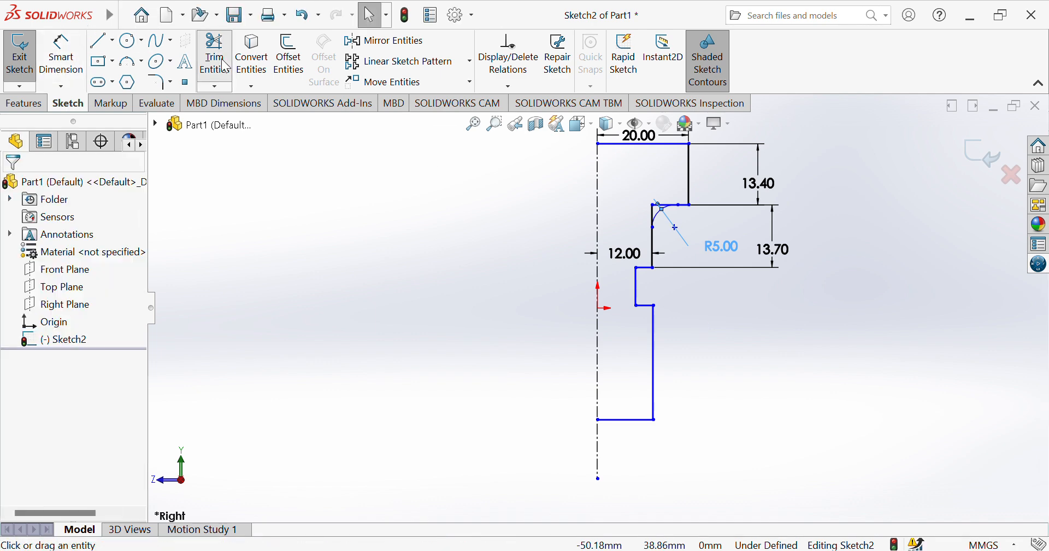
click(650, 210)
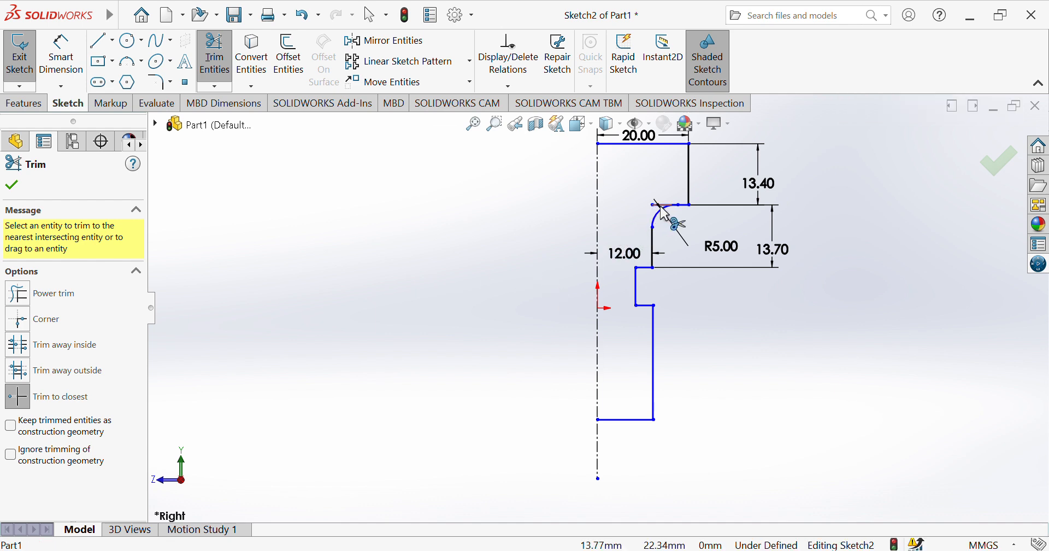
click(660, 206)
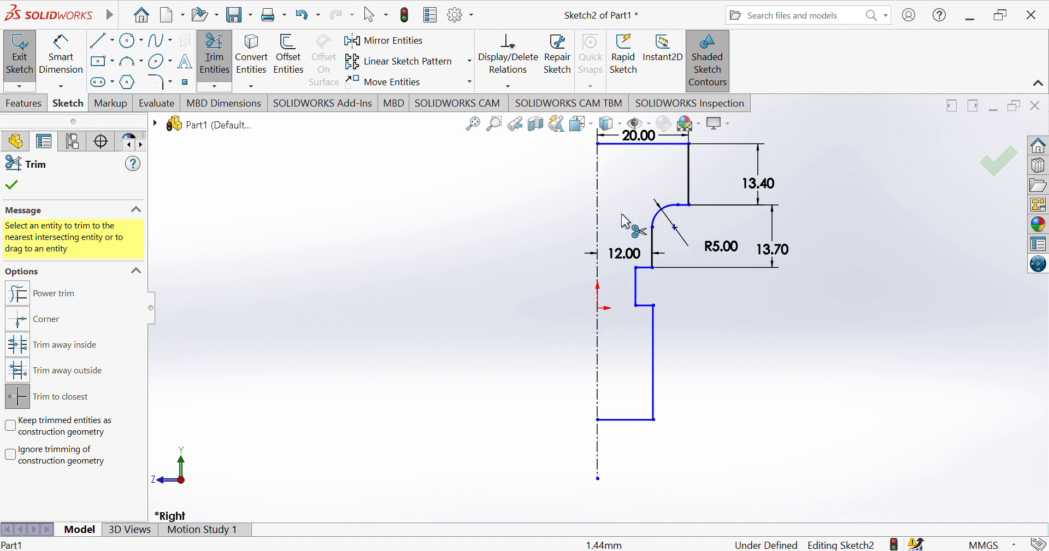
Dimension the recess's vertical edge 10 mm from the centerline.
click(72, 65)
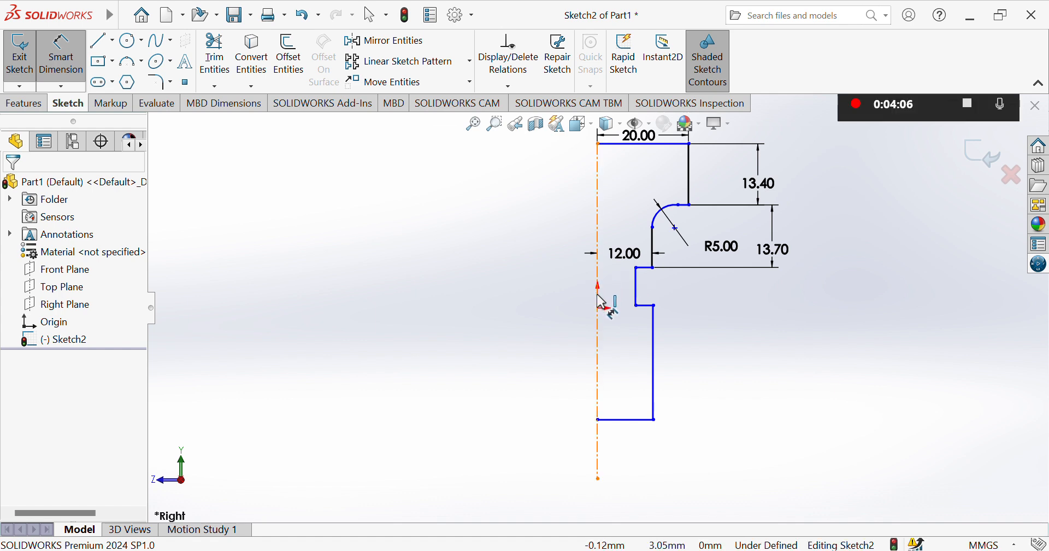
click(600, 292)
click(638, 291)
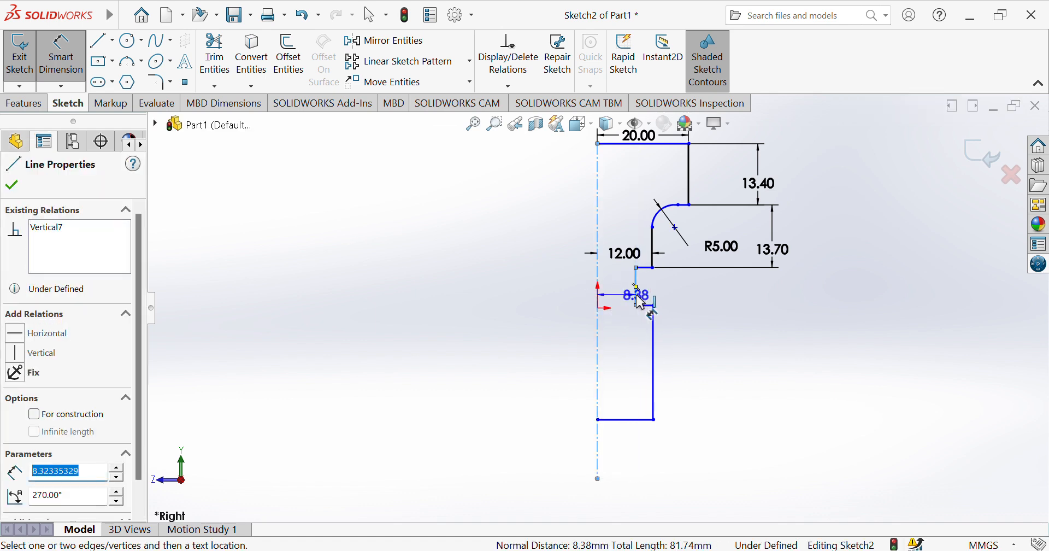
click(625, 332)
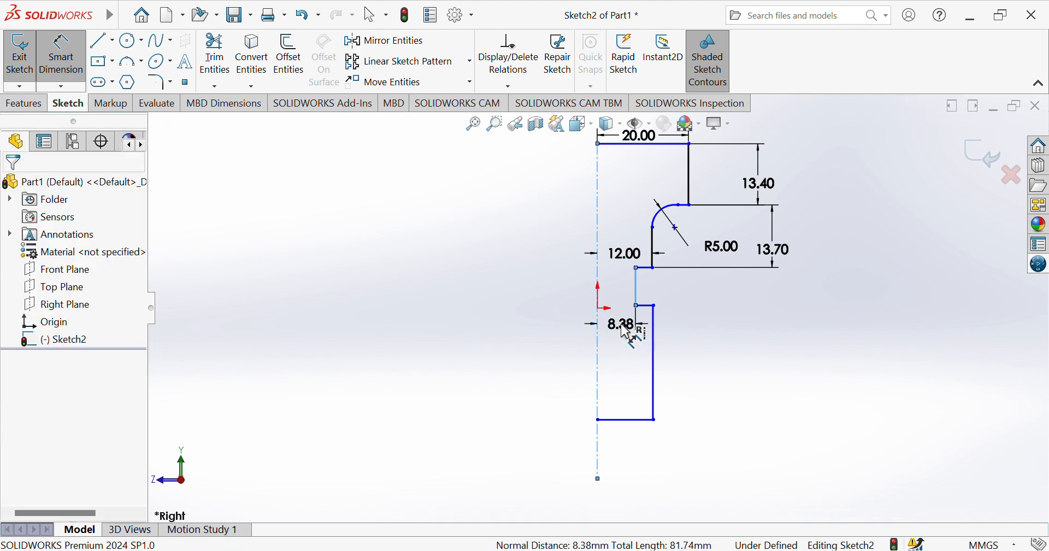
text(10)
key(Return)
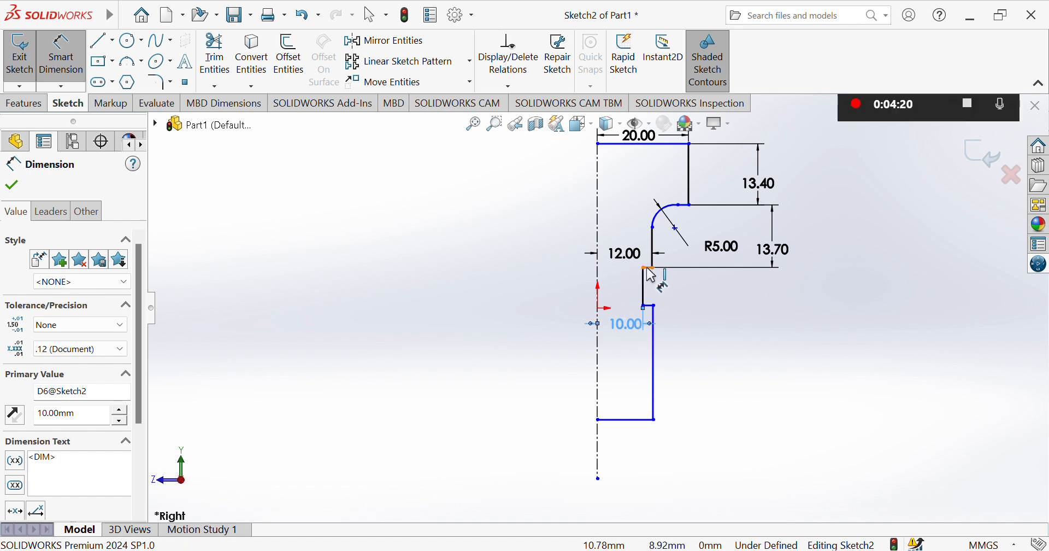
Space the horizontal shoulders above and below the recess 9.9 mm apart.
click(649, 305)
click(650, 307)
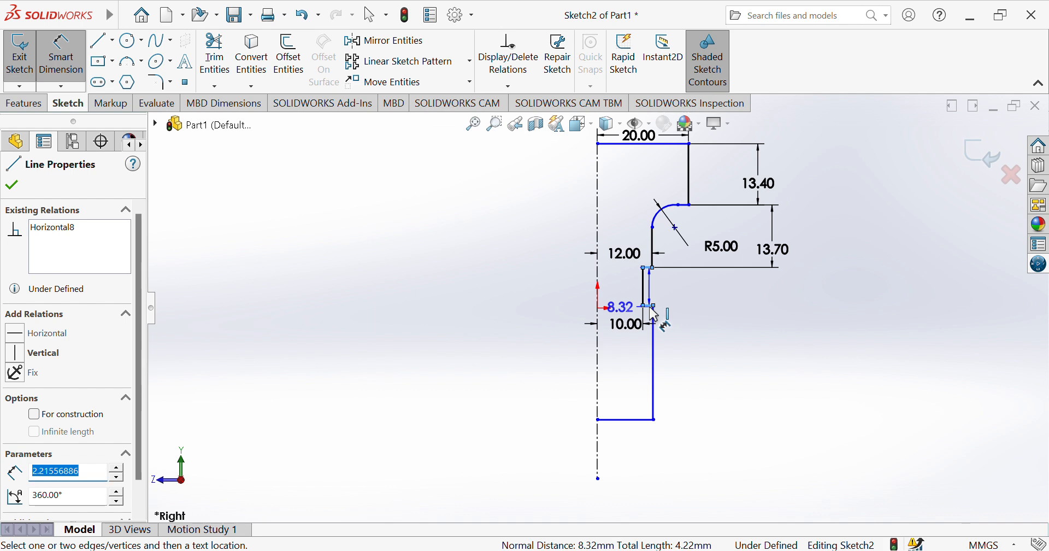
click(782, 288)
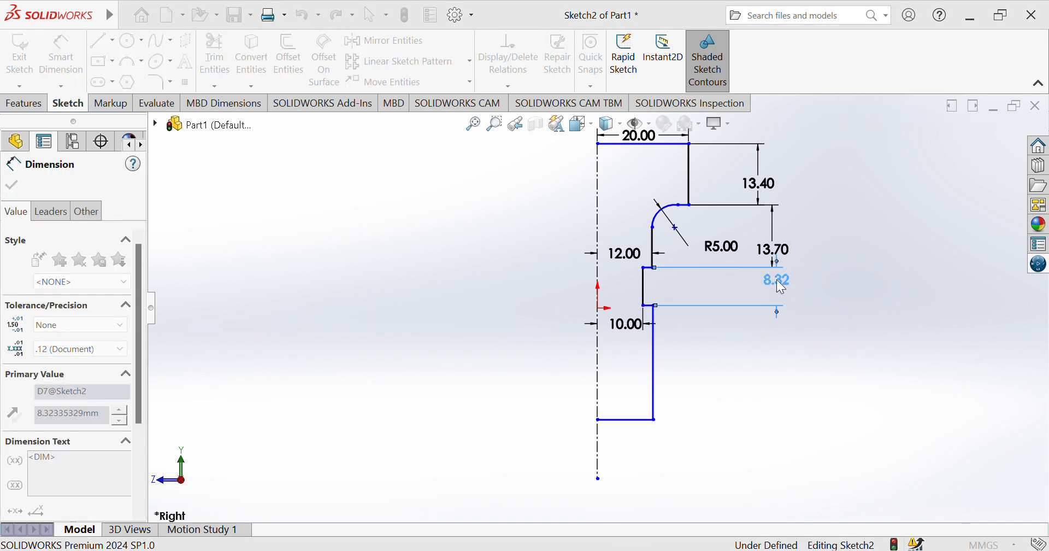
key(Return)
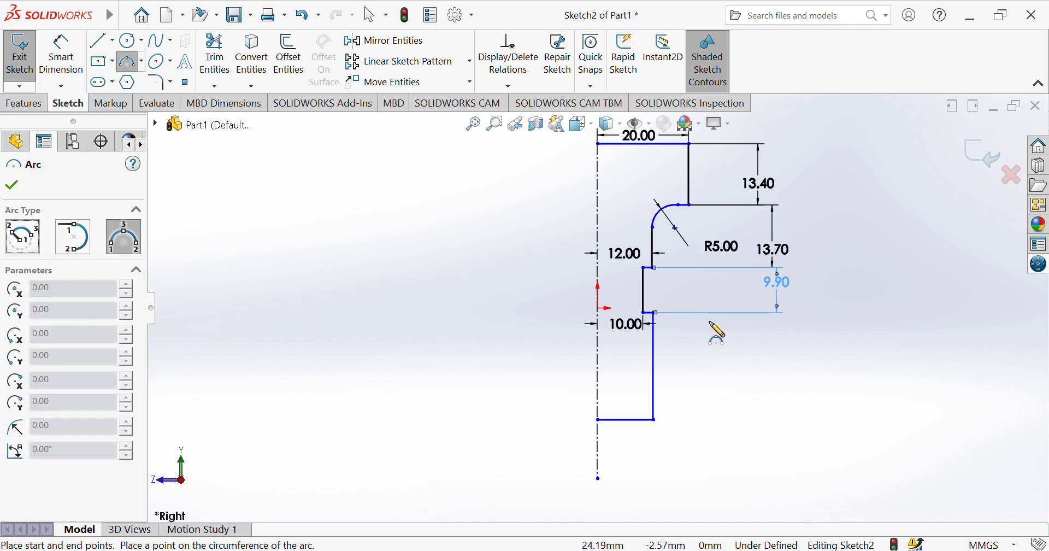
Draw a three-point arc of about 2.85 mm radius from the neck's lower vertex to the recess's vertical edge.
click(653, 267)
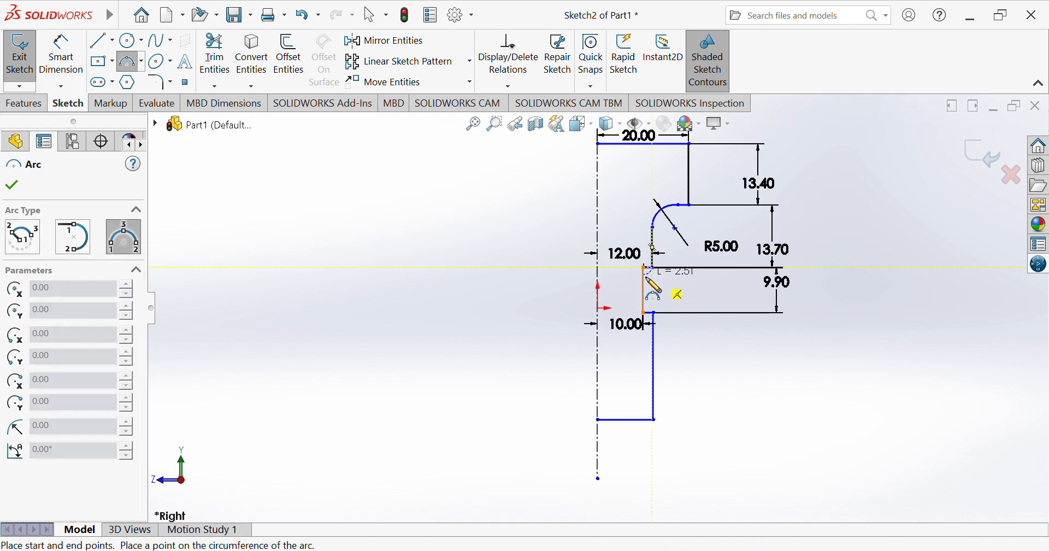
click(645, 312)
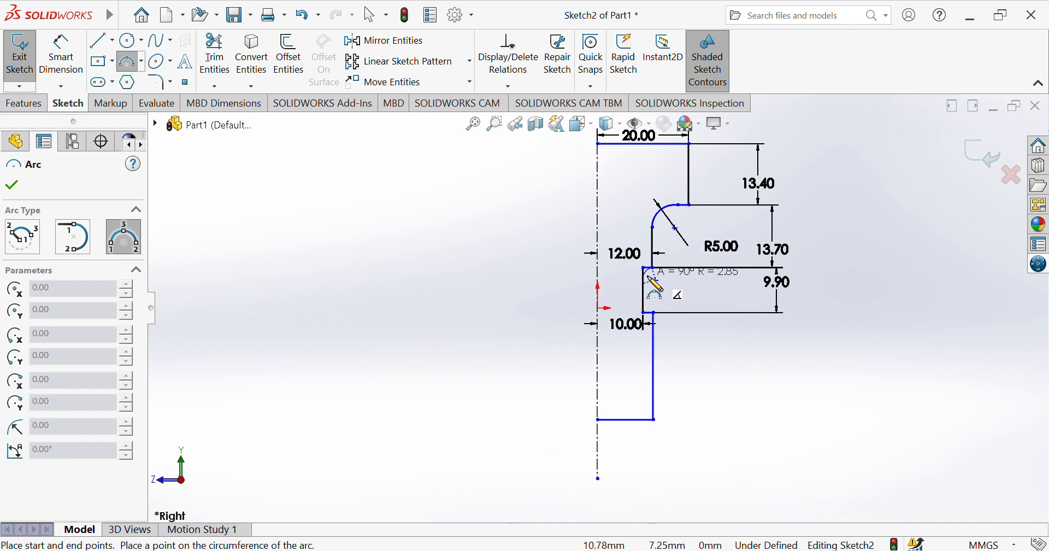
click(653, 284)
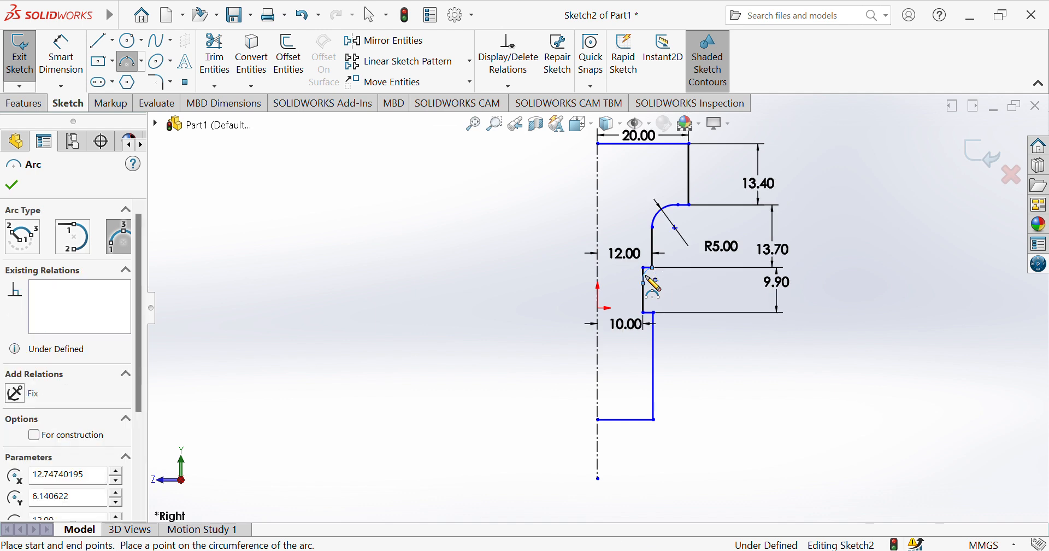
Try a 2.5 mm radius dimension on the recess's corner arc, and undo both the dimension and the arc.
click(62, 55)
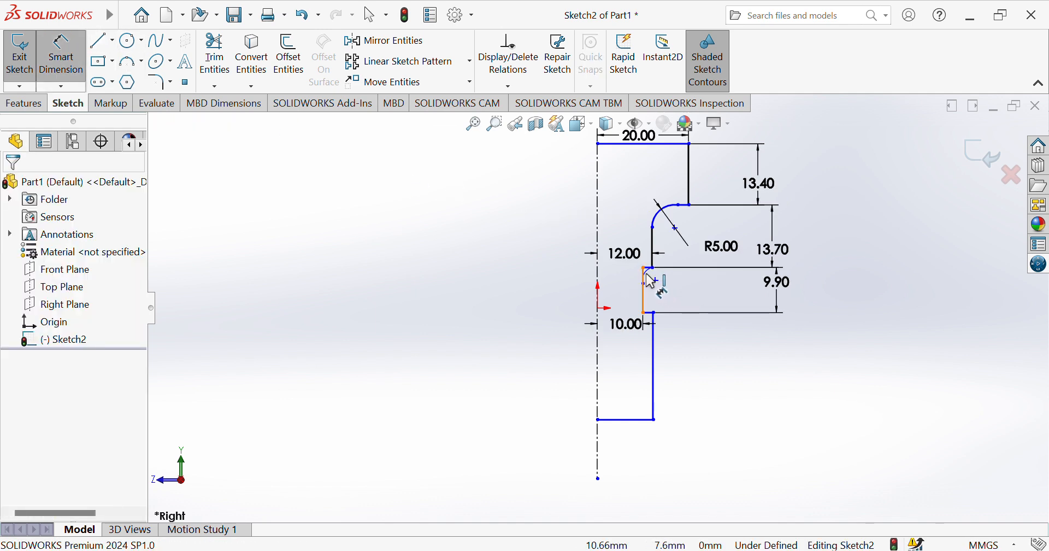
click(650, 281)
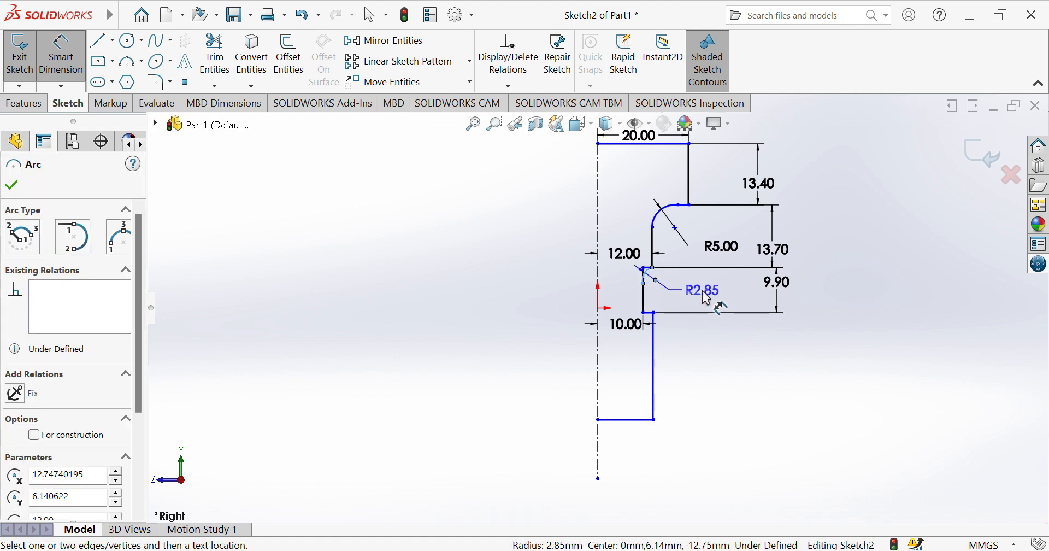
click(707, 300)
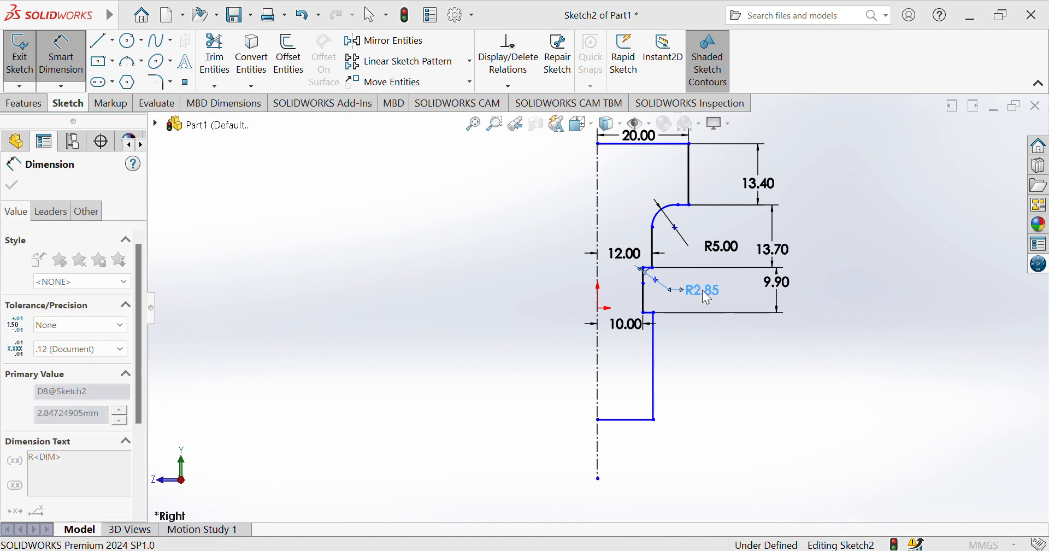
text(2.5)
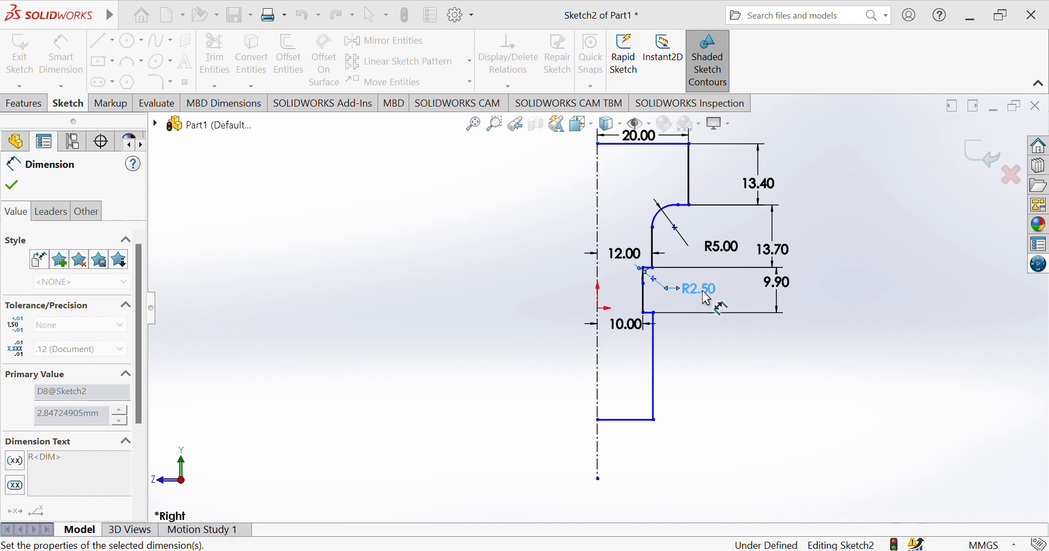
key(Return)
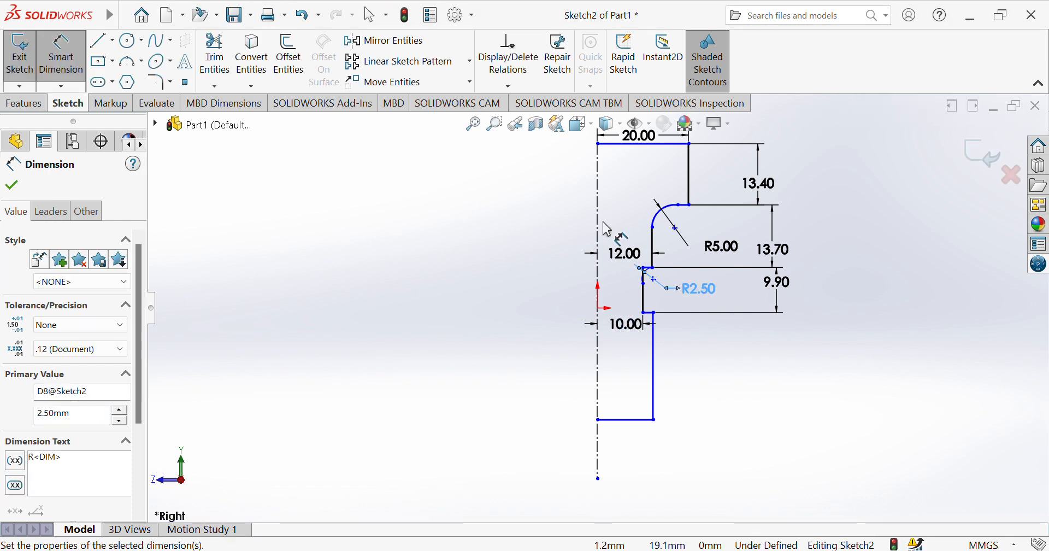
key(ctrl+z)
key(ctrl+z)
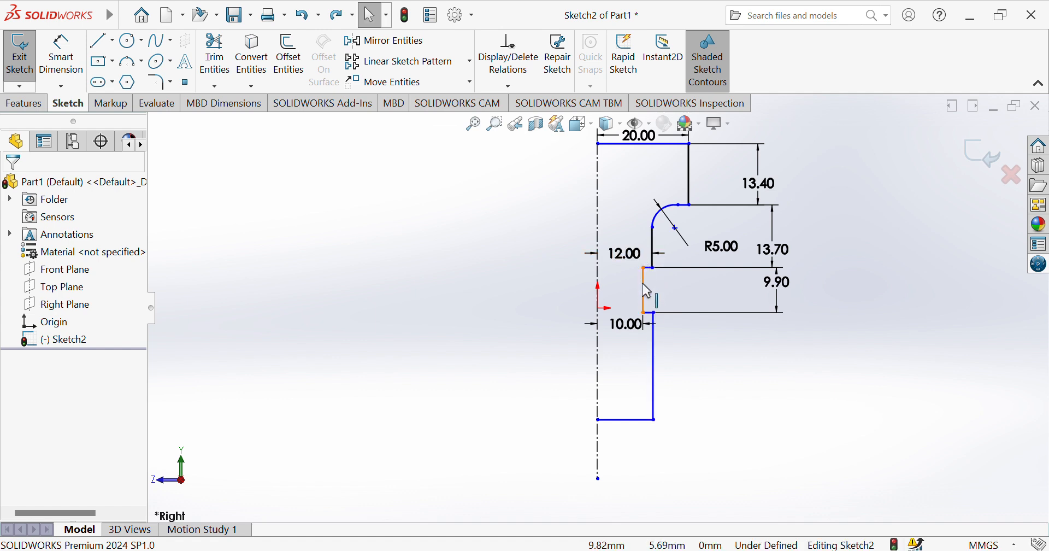
Redraw the recess's upper corner arc from its vertical edge to the neck's lower vertex, with a radius of about 2.7 mm.
click(131, 62)
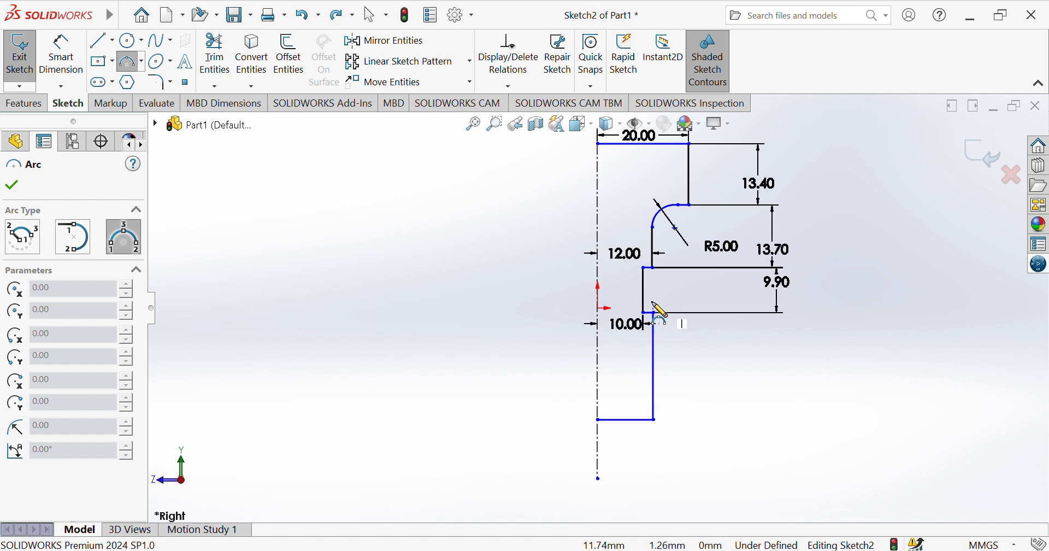
click(645, 286)
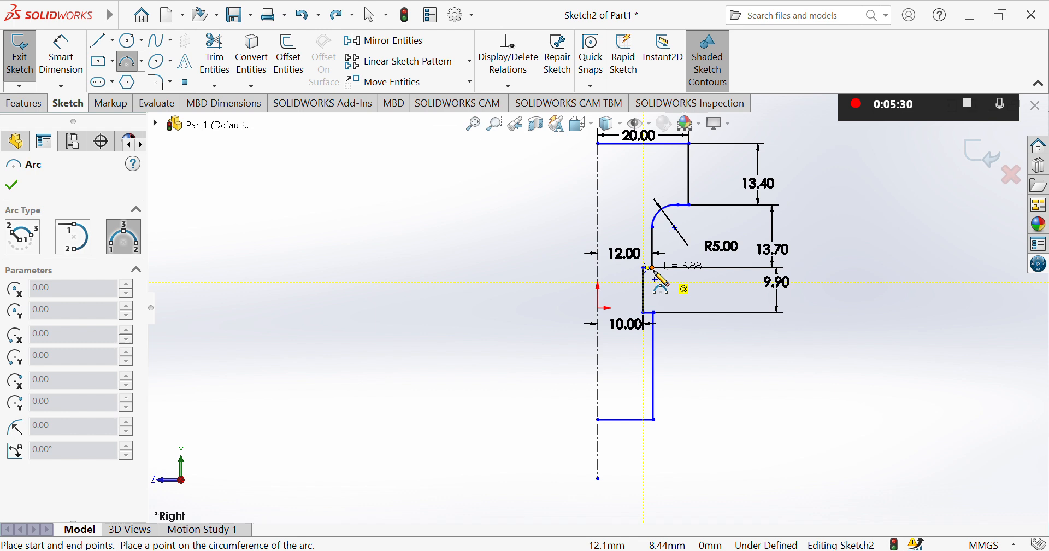
click(652, 268)
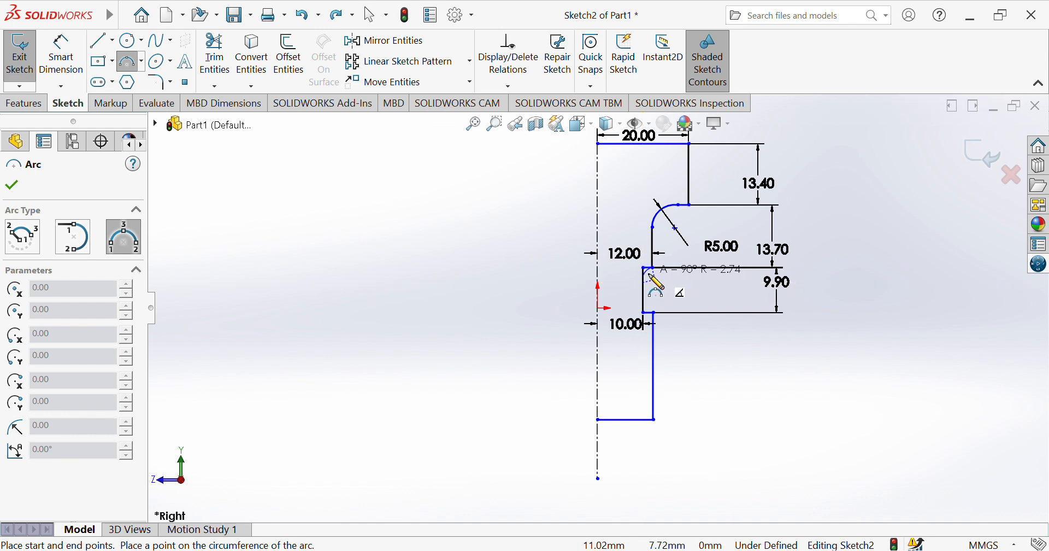
click(652, 277)
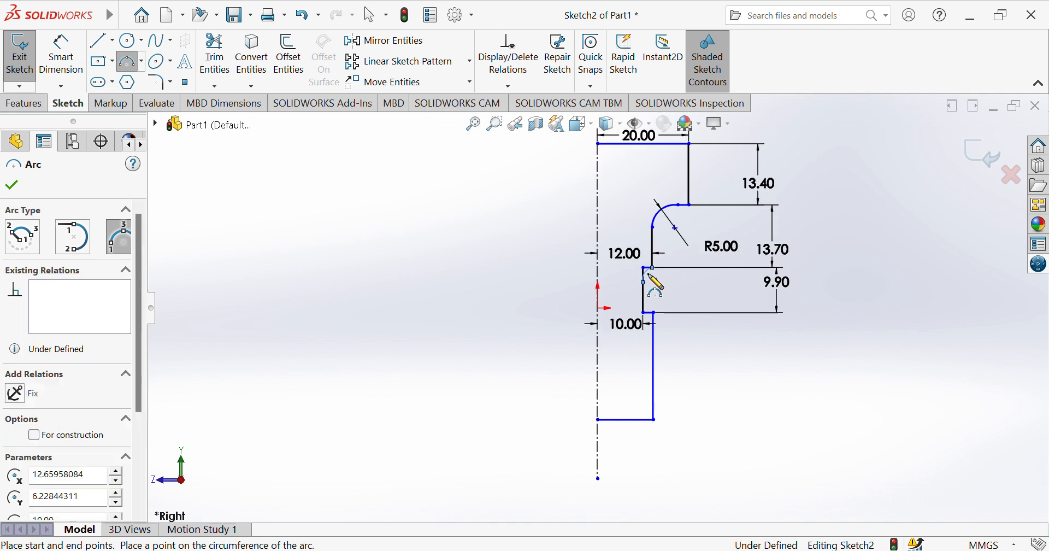
Dimension the vertical distance from the recess's upper corner to the lower end of its arc as 2.5 mm.
click(71, 59)
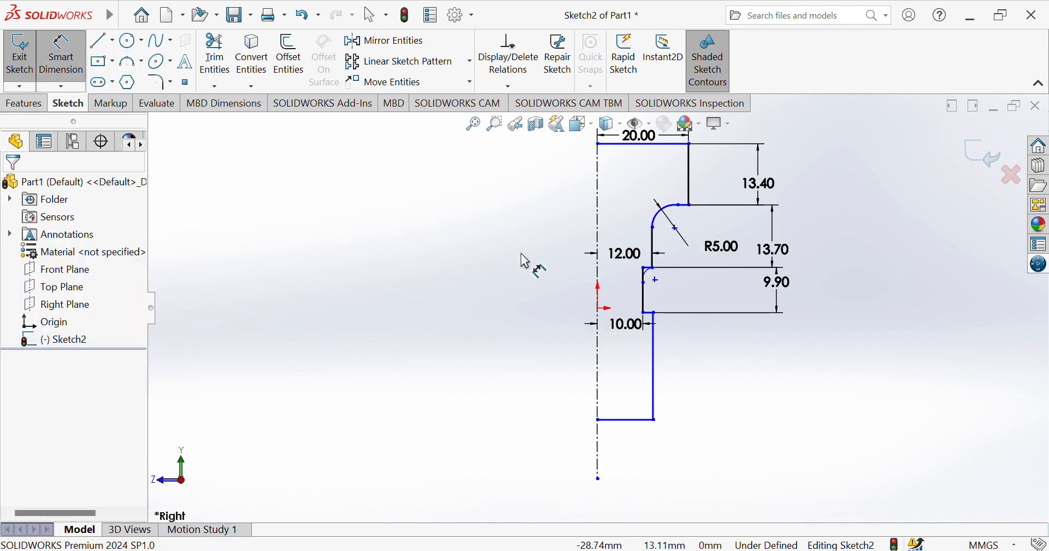
click(646, 283)
click(650, 268)
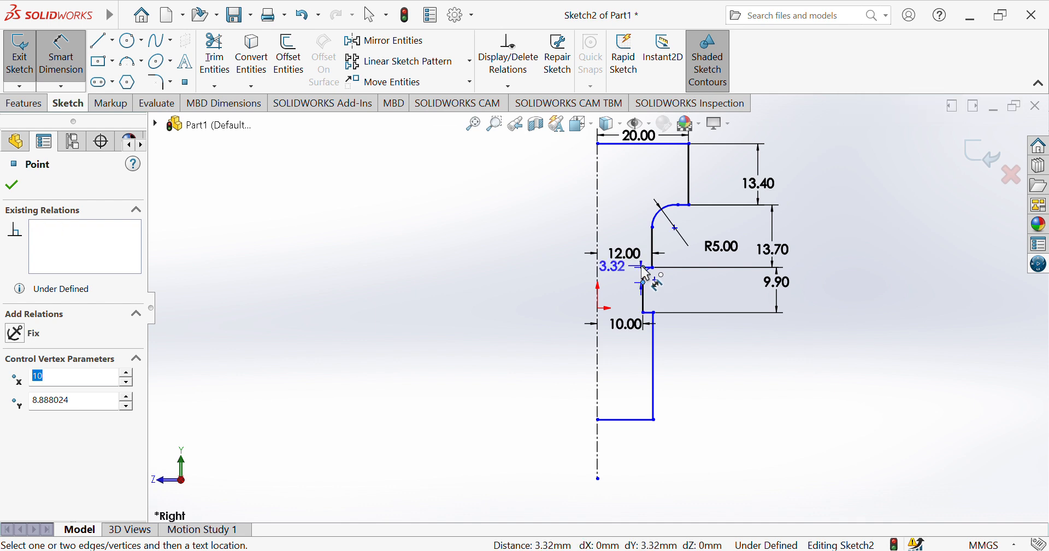
click(520, 285)
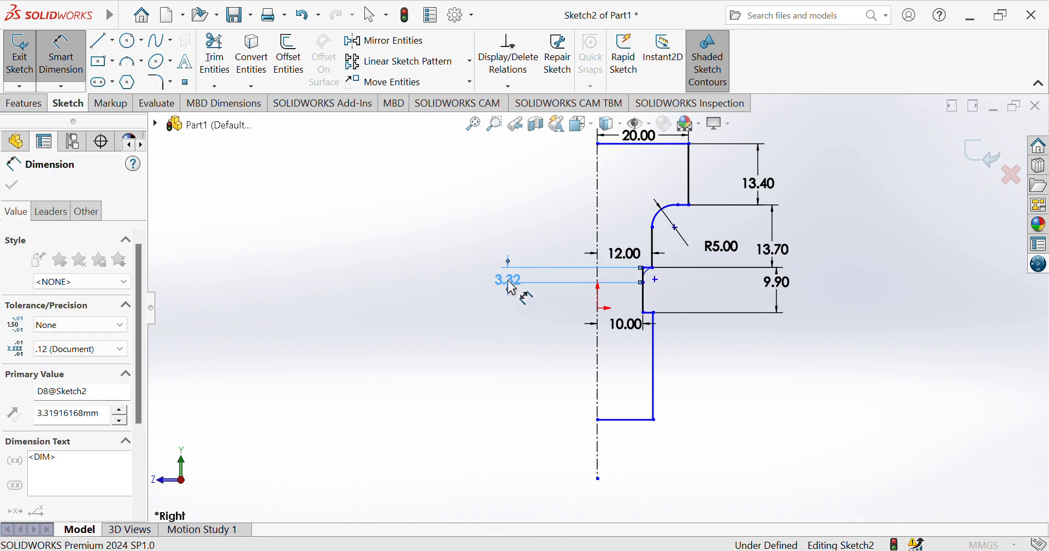
text(2.5)
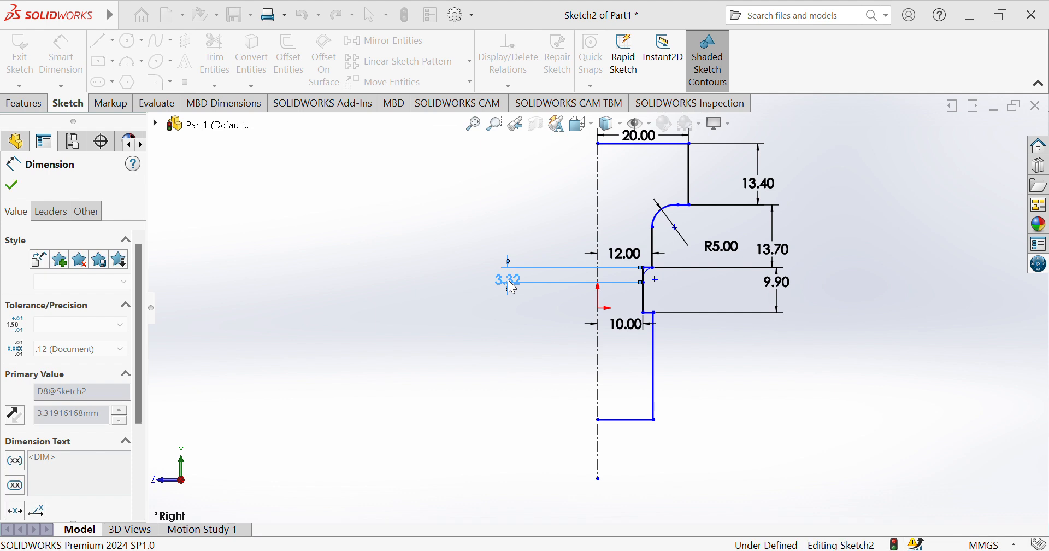
key(Return)
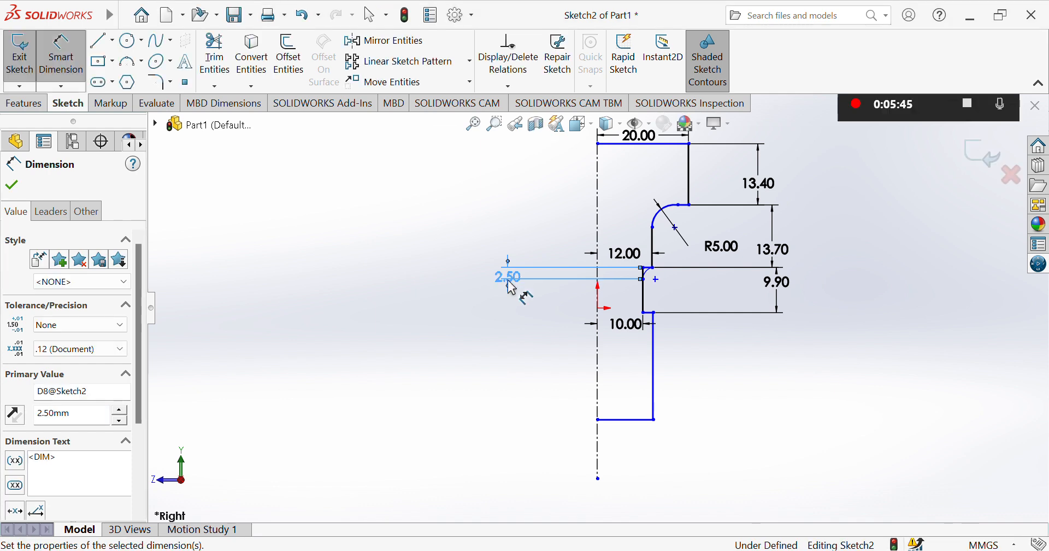
Add a 2.5 mm radius dimension to the arc at the recess's upper corner.
click(651, 279)
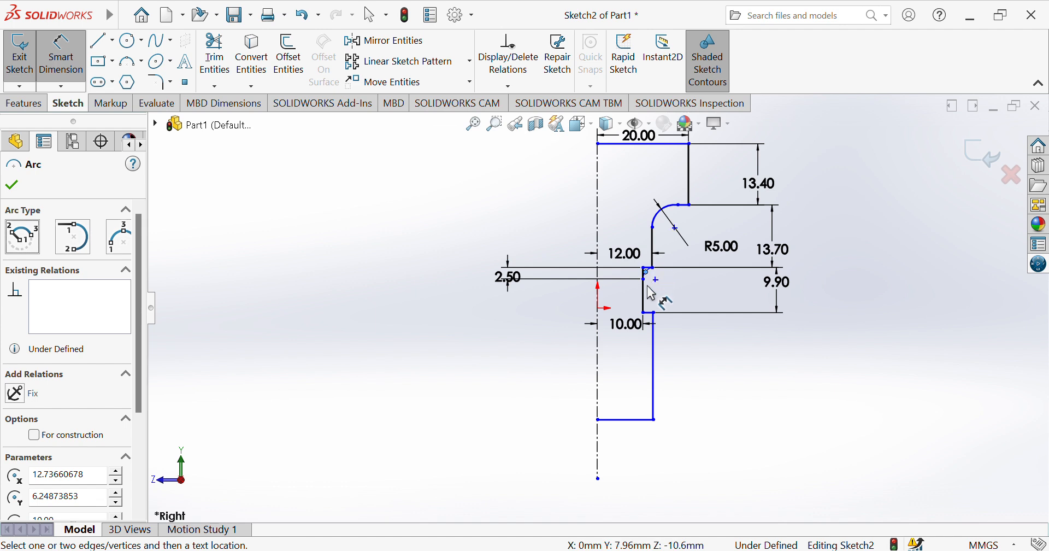
key(Escape)
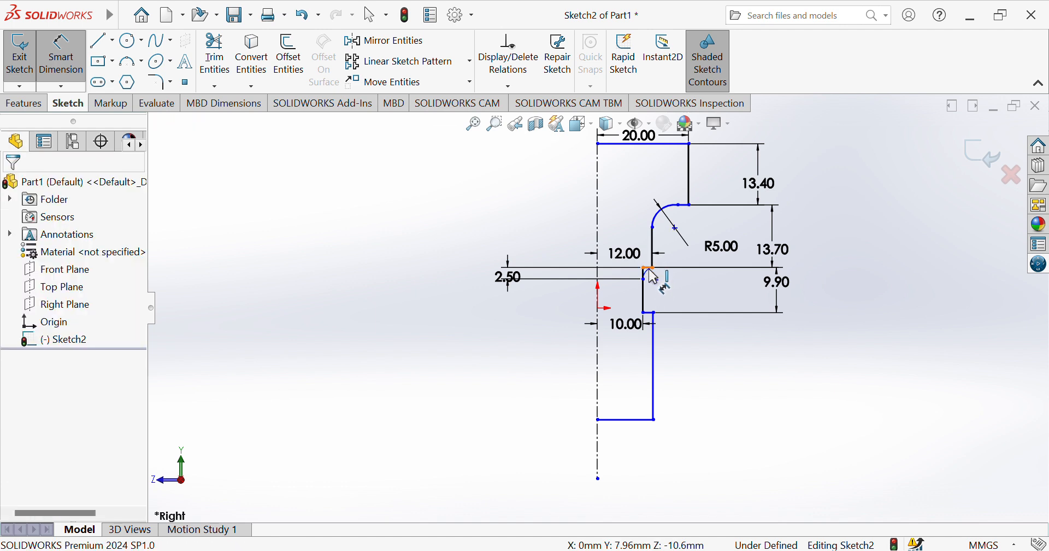
click(653, 278)
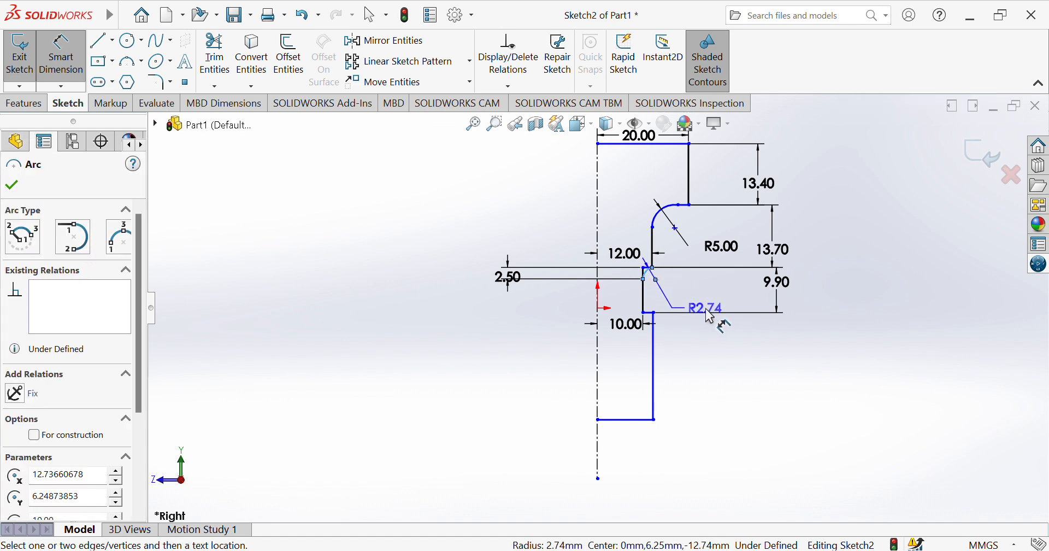
click(727, 335)
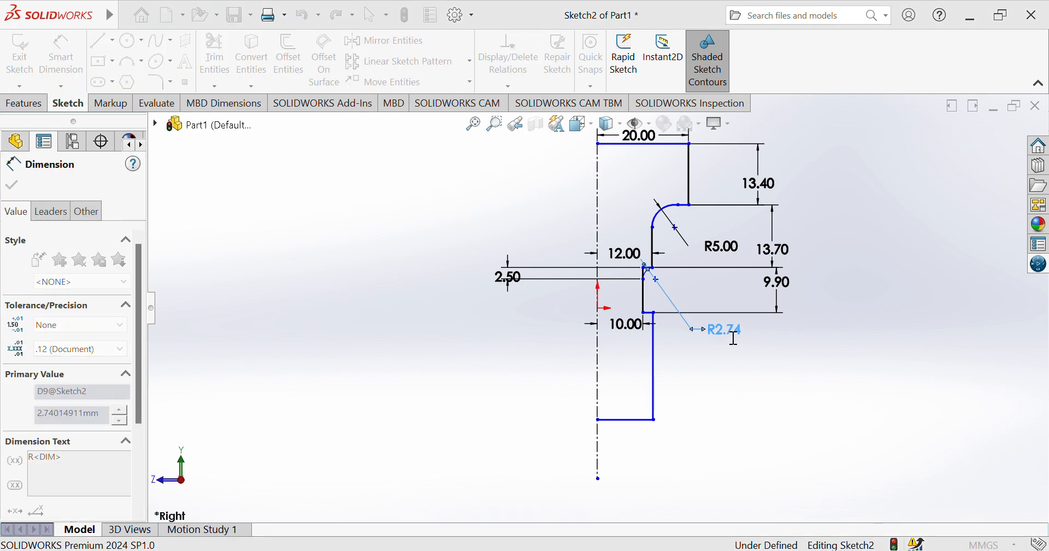
text(2.5)
key(Return)
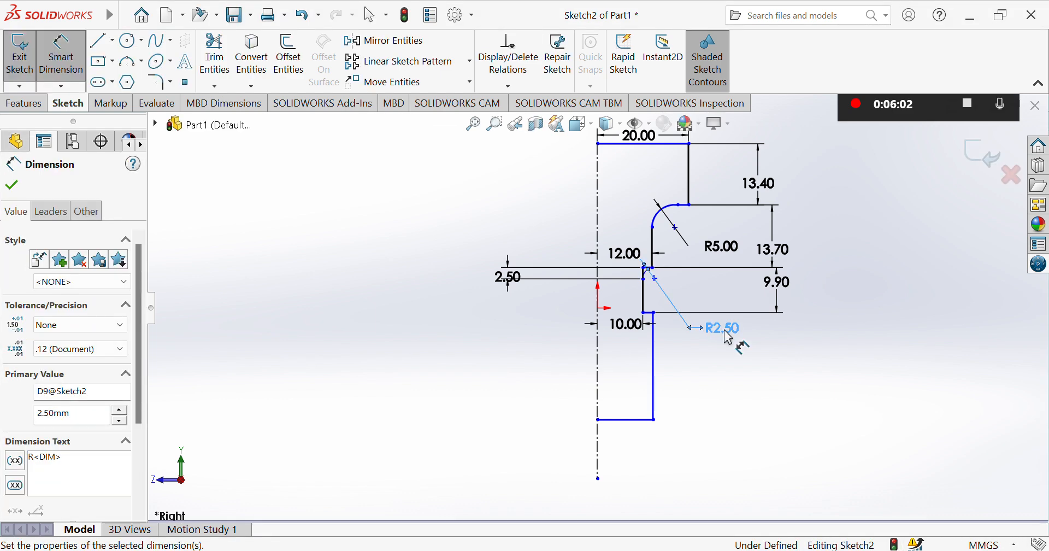
click(742, 356)
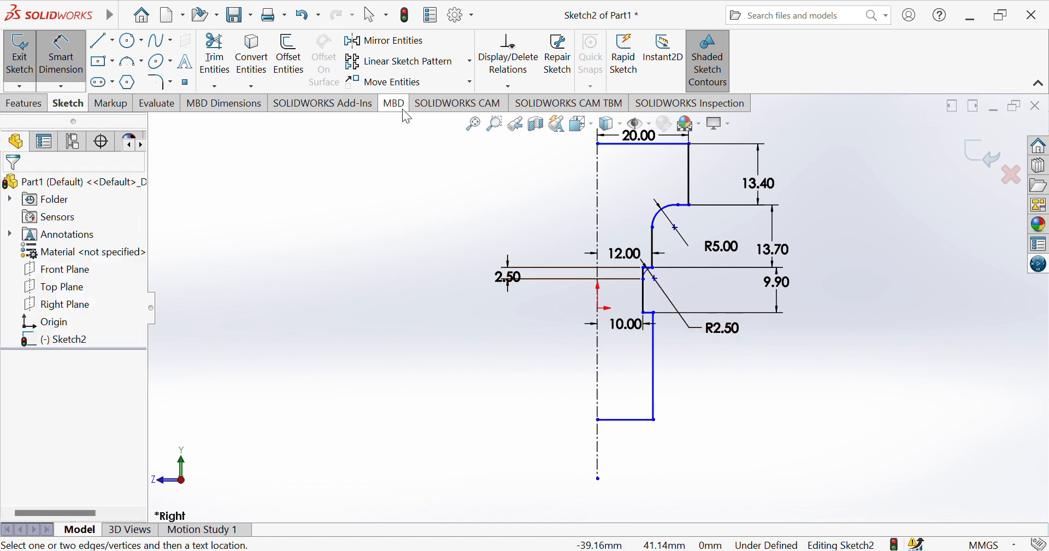
Trim away the leftover straight corner segments outside the recess's upper arc.
click(216, 60)
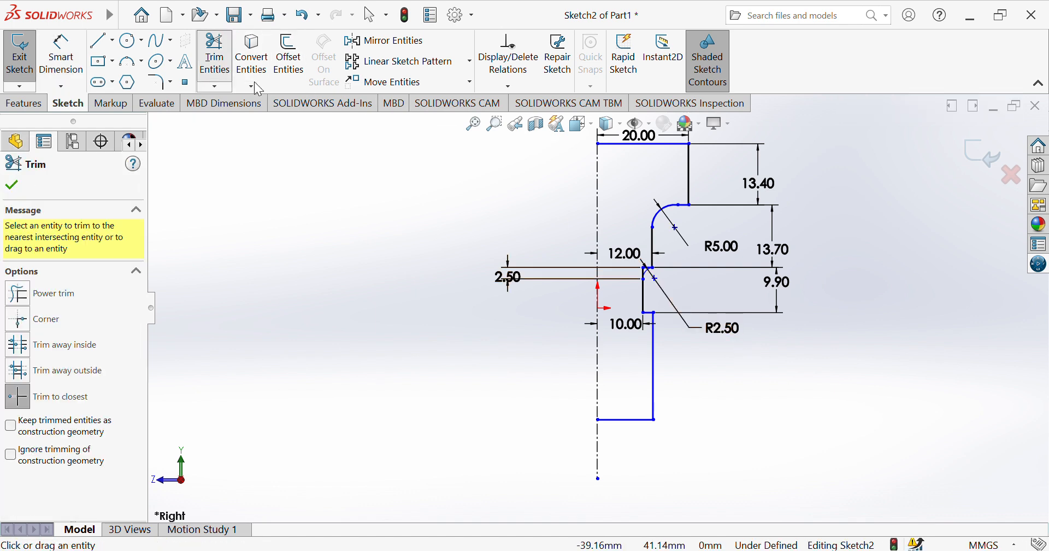
click(647, 271)
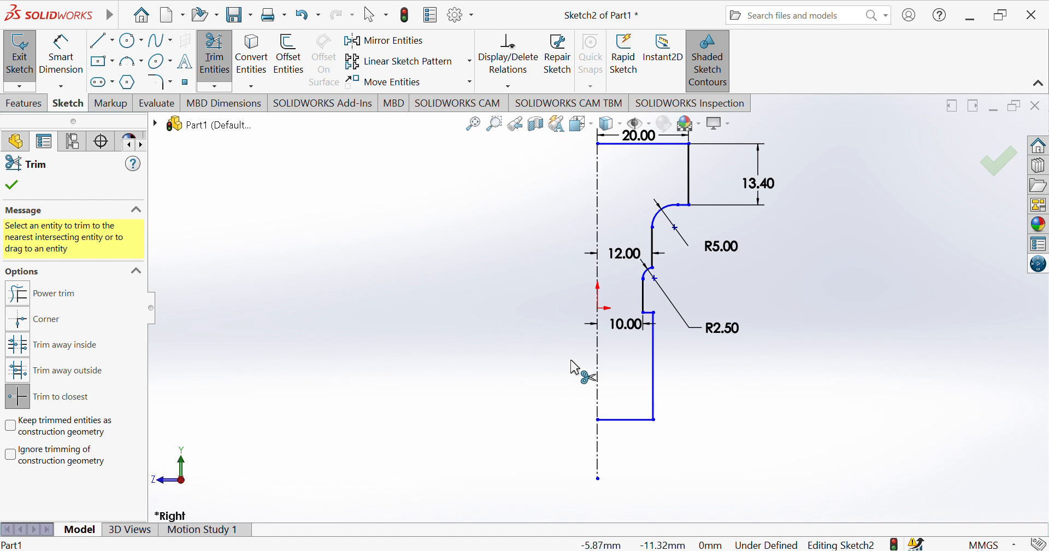
click(131, 64)
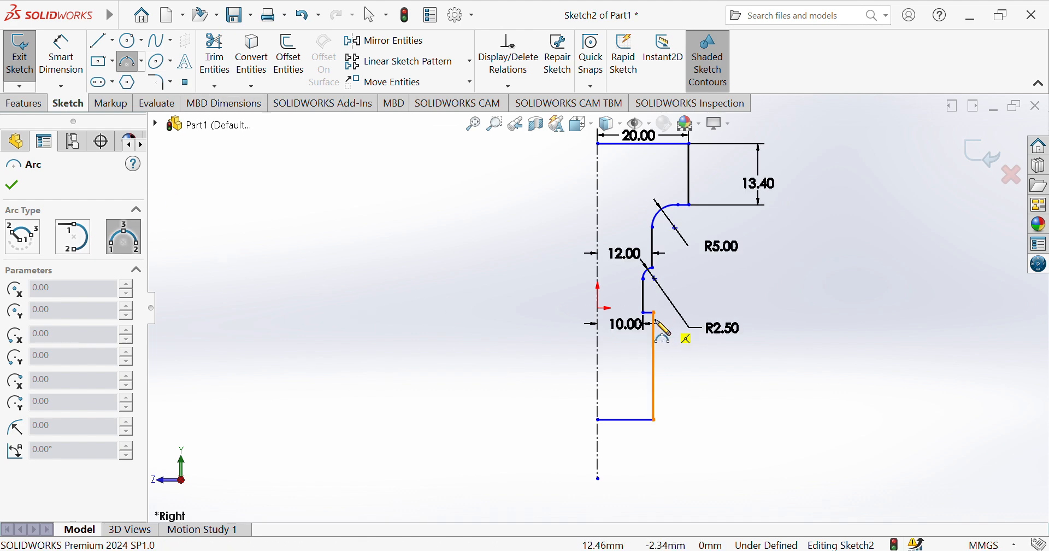
Dimension the lower section's vertical edge 12 mm from the centerline.
click(62, 44)
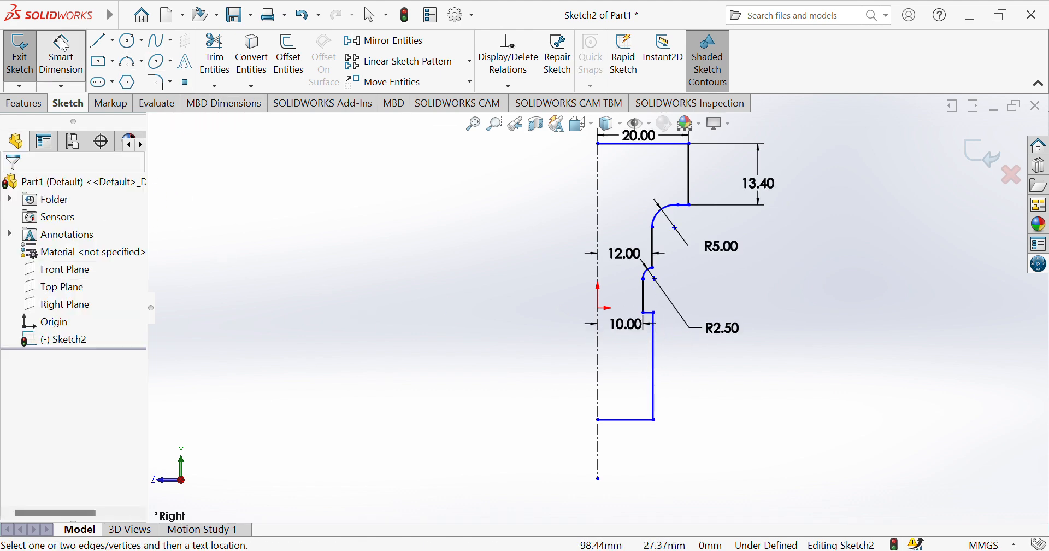
click(598, 392)
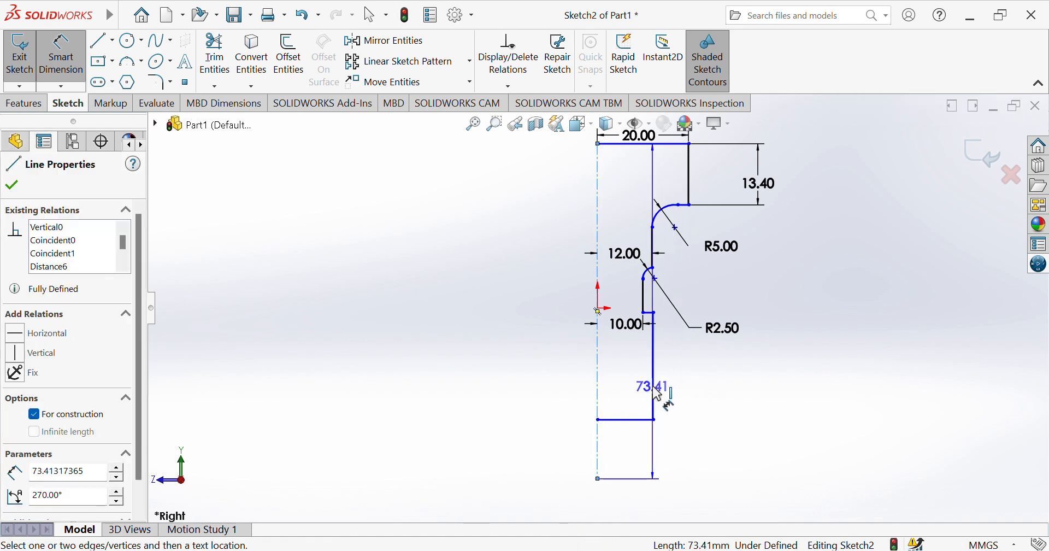
click(655, 394)
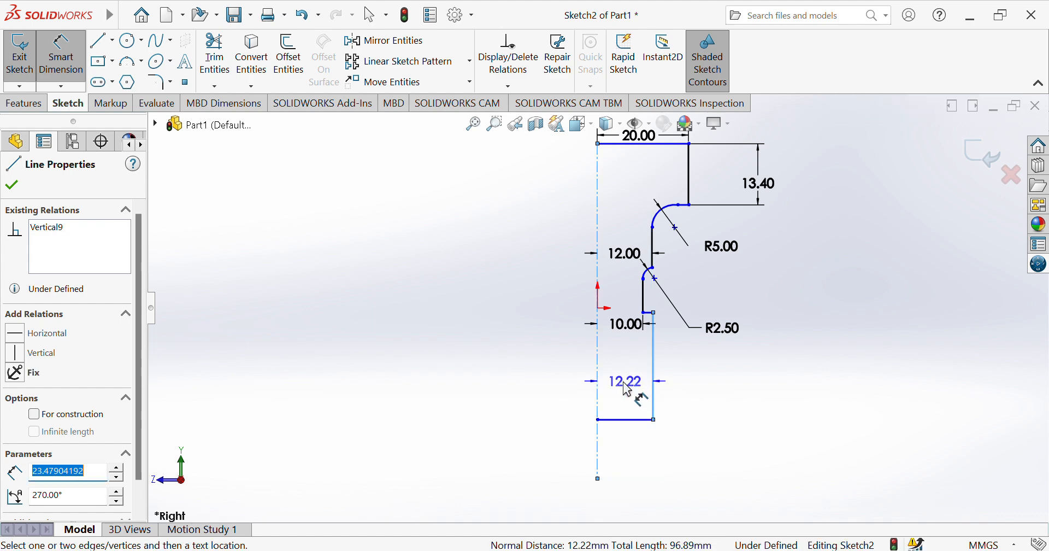
click(628, 386)
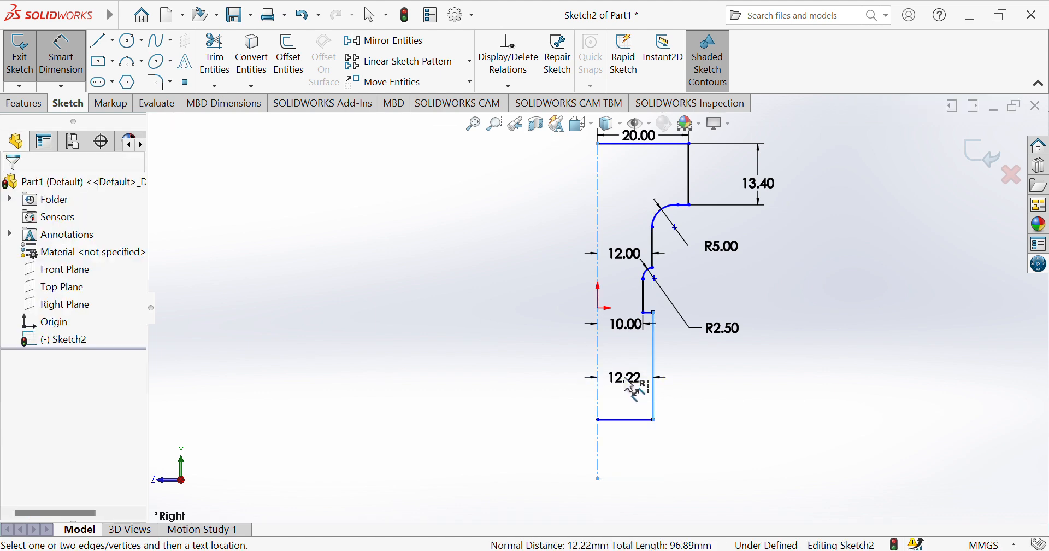
text(12.21556886mm)
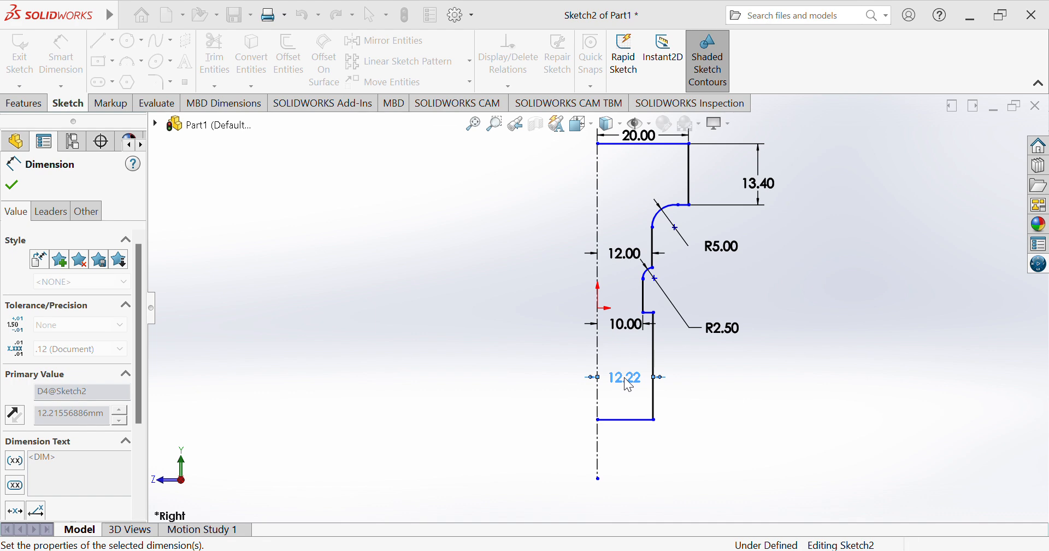
key(Return)
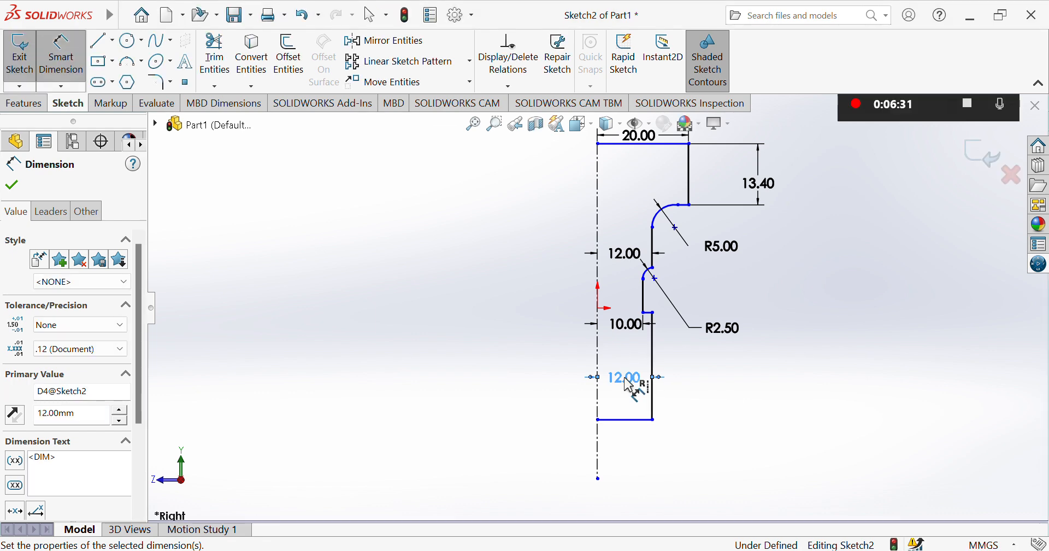
Set the lower section's height, from the shoulder below the recess to the bottom line, to 11.4 mm.
click(649, 315)
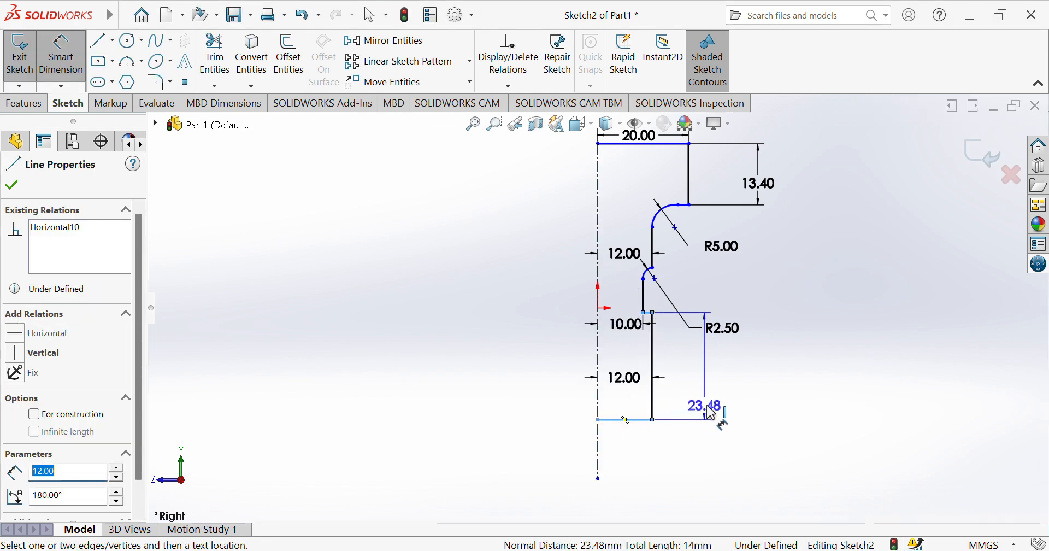
click(754, 405)
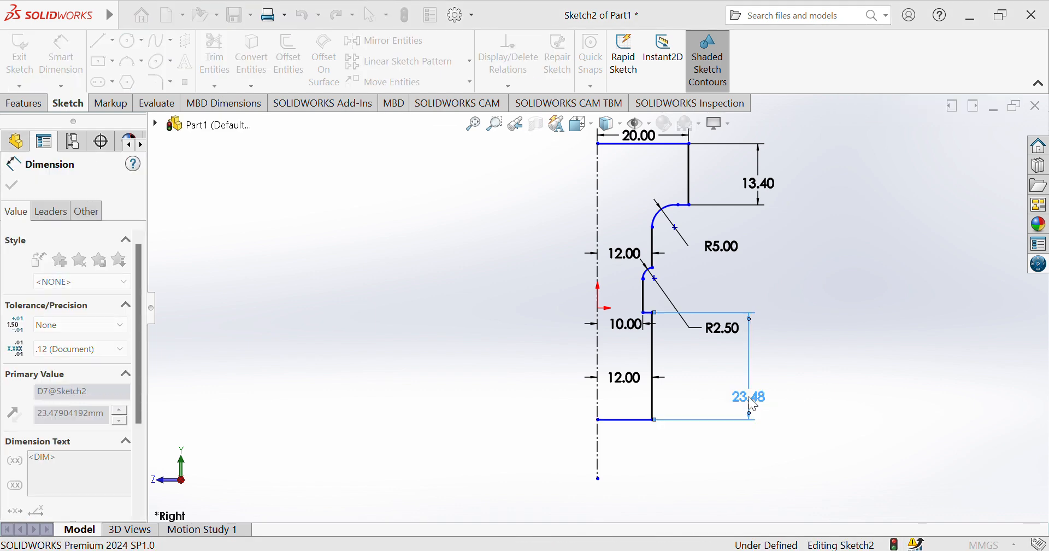
text(11.4)
key(Return)
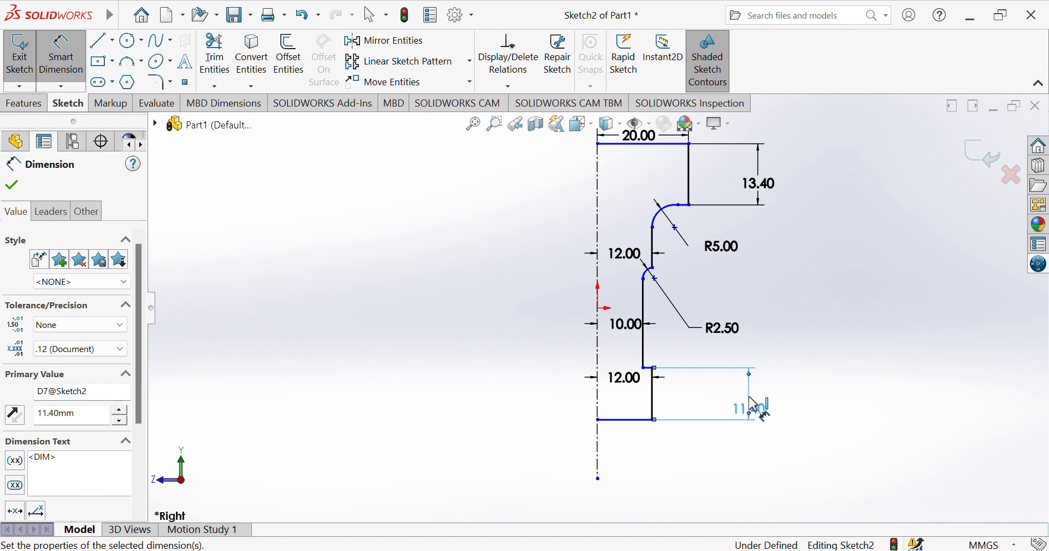
Dimension the recess's height from the upper arc's outer endpoint to the lower shoulder's outer vertex as 9.9 mm.
click(653, 271)
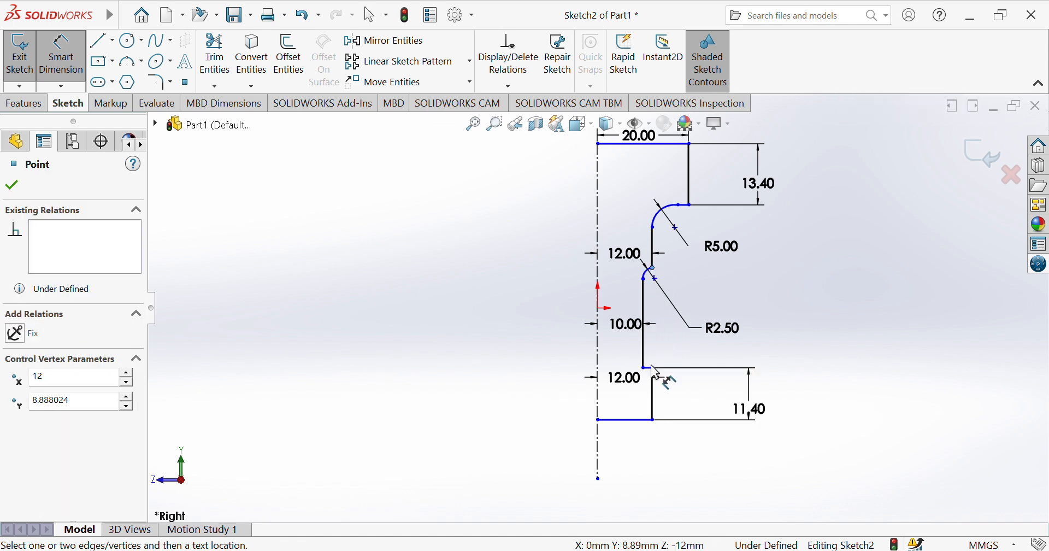
click(653, 367)
click(782, 328)
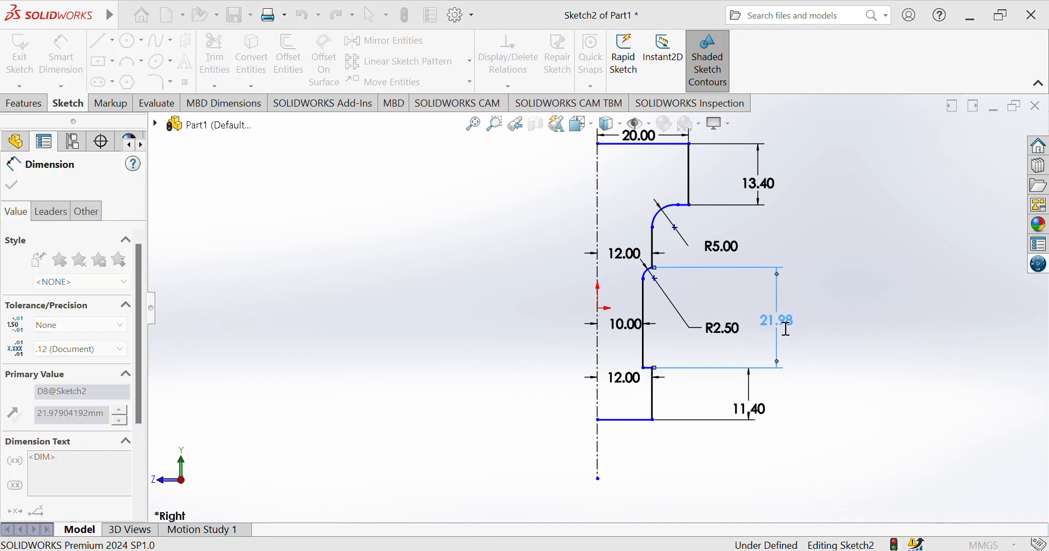
text(9.9)
key(Return)
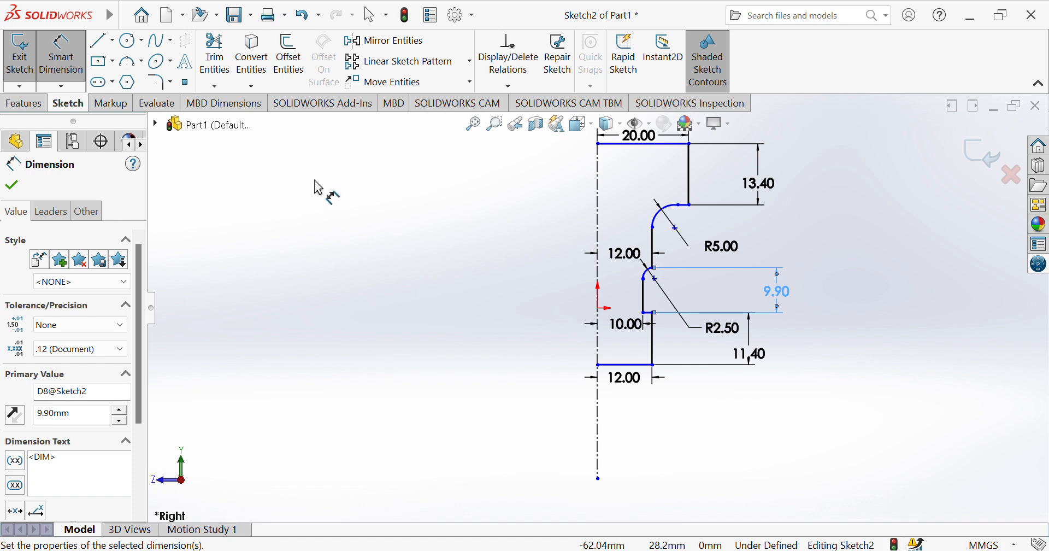
Draw a three-point arc of about 2.1 mm radius from the recess's vertical edge to the lower shoulder's outer vertex.
click(132, 62)
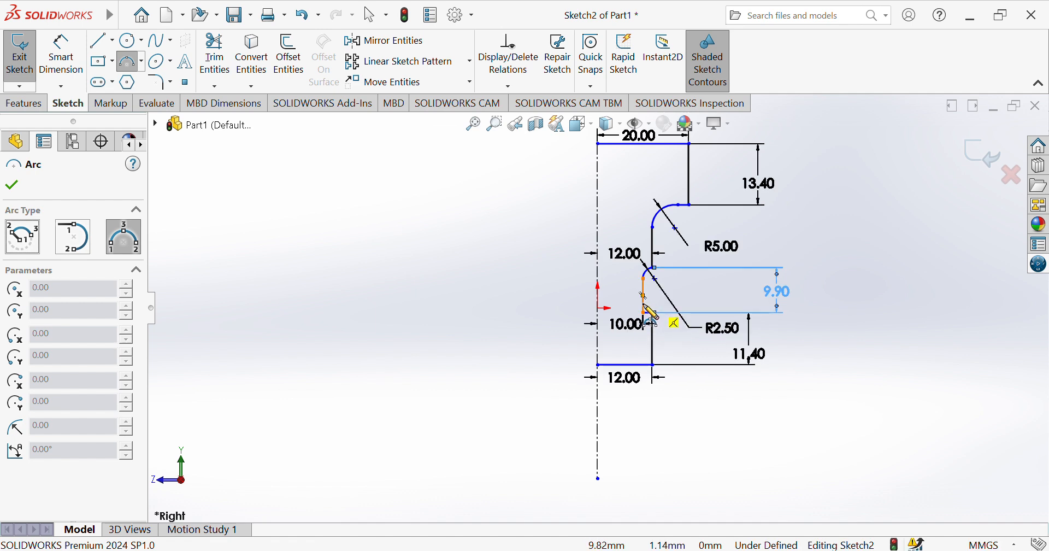
click(644, 302)
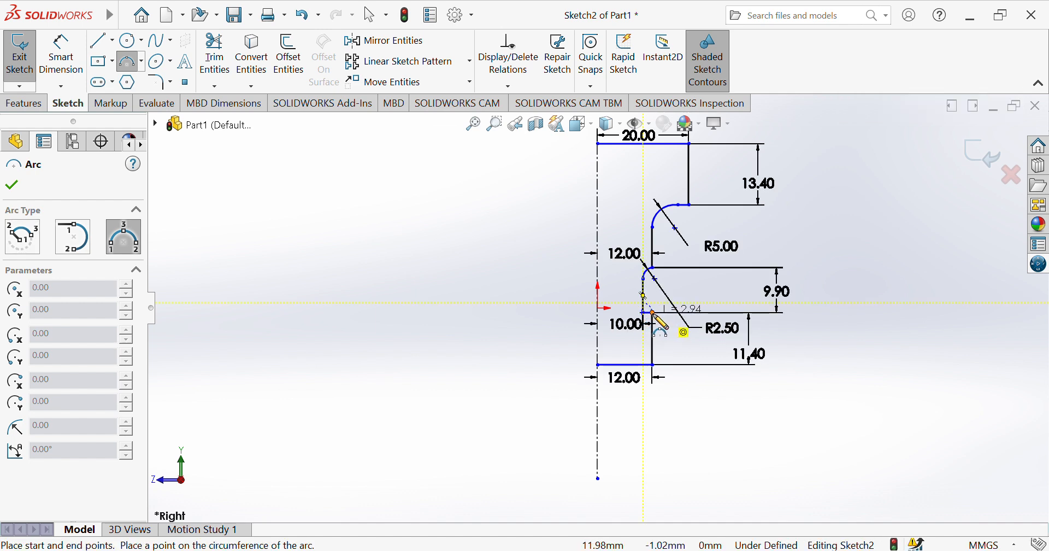
click(653, 313)
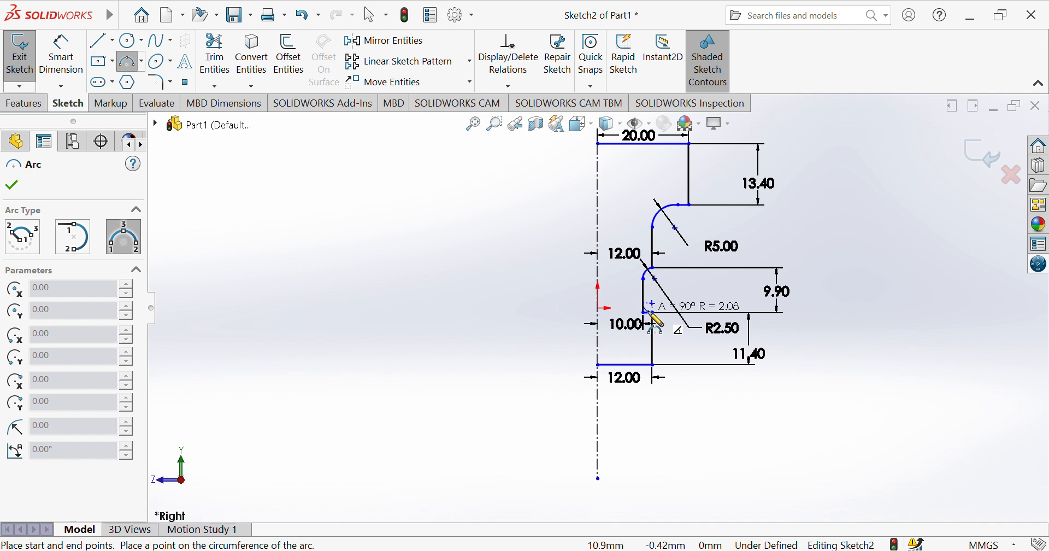
click(650, 316)
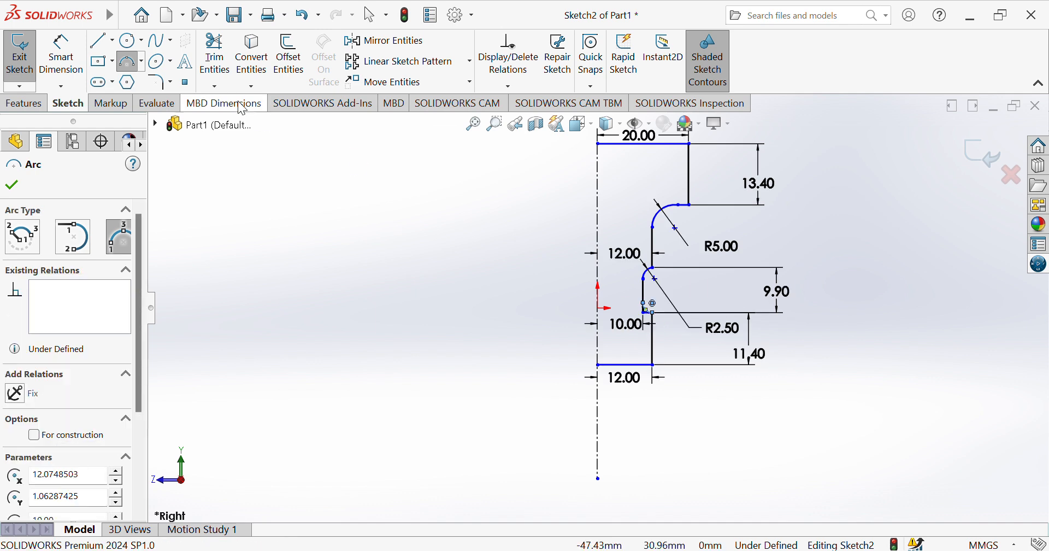
Dimension the vertical distance from the recess's lower corner to the upper end of its arc as 2.5 mm.
click(64, 52)
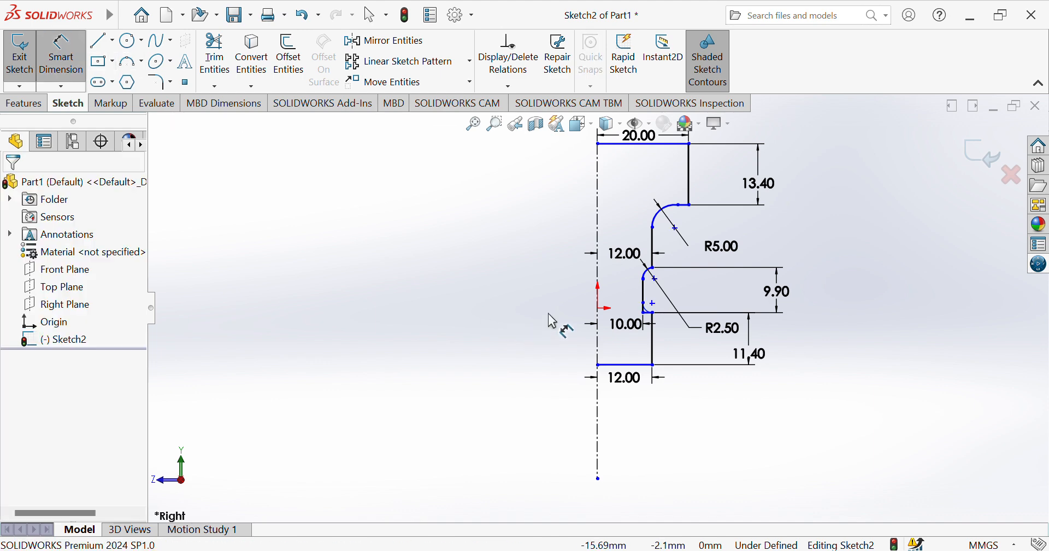
click(648, 315)
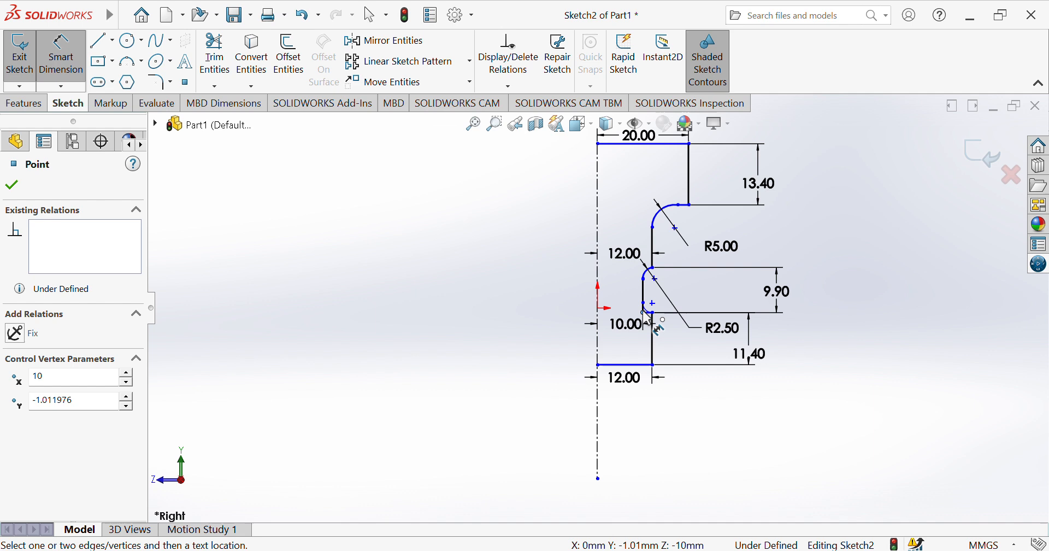
click(653, 303)
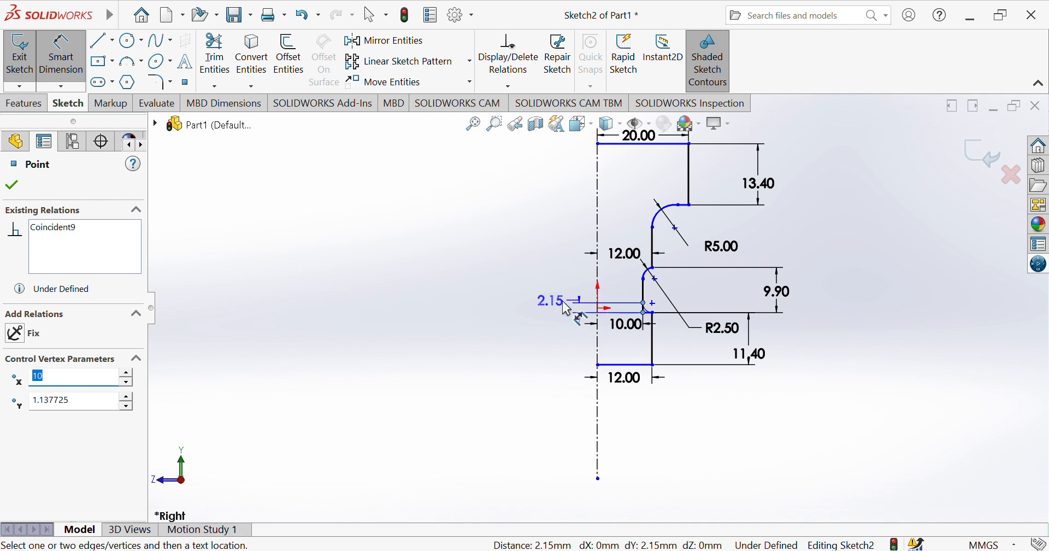
click(468, 322)
click(467, 322)
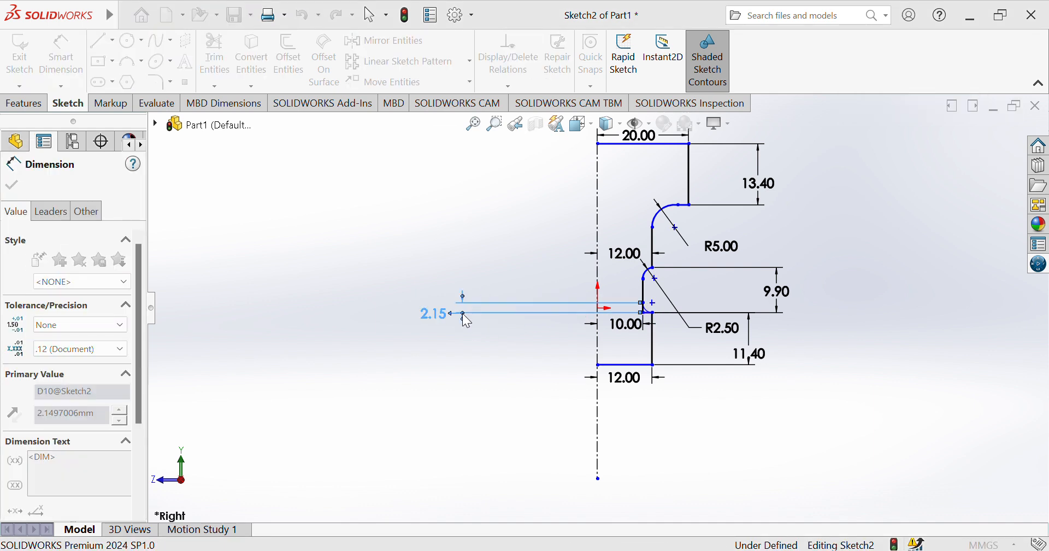
text(2.5)
key(Return)
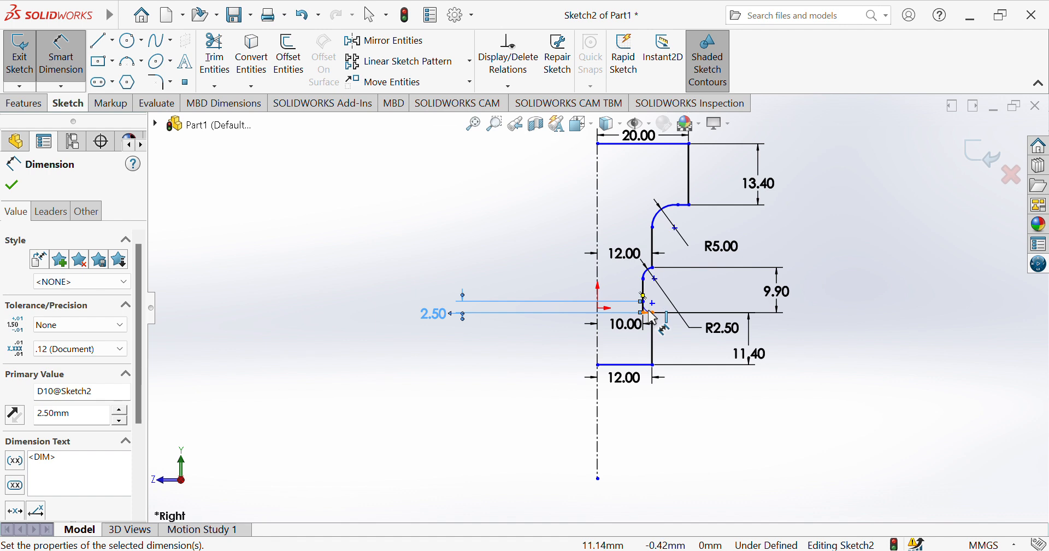
Set the radius of the arc at the recess's lower end to 2.5 mm.
click(651, 313)
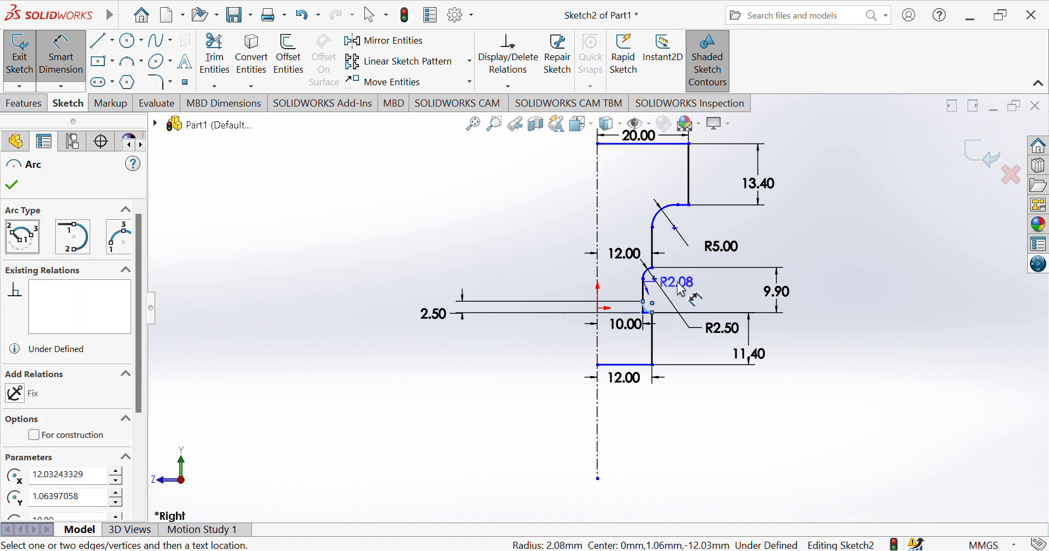
click(711, 280)
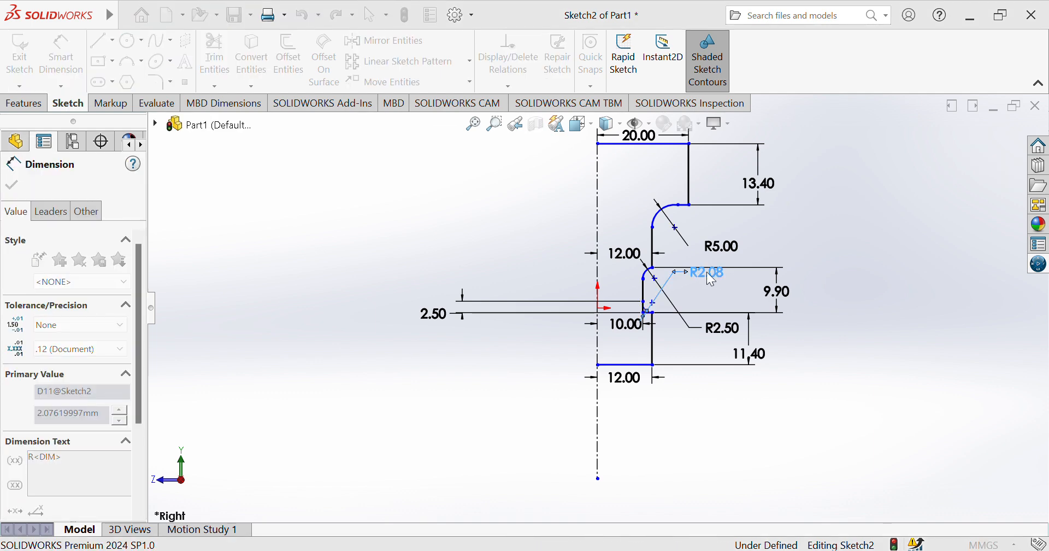
text(2.5)
key(Return)
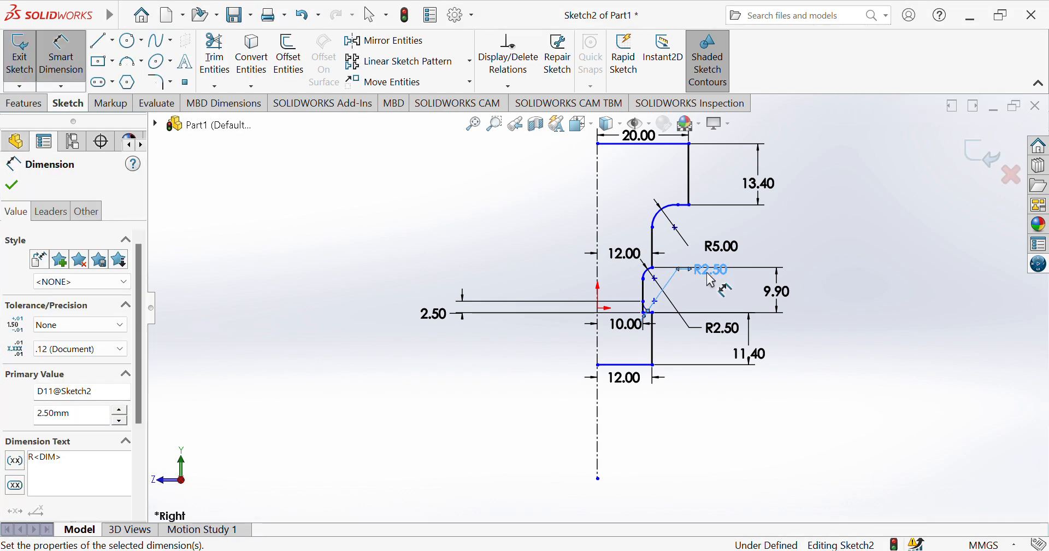
click(436, 225)
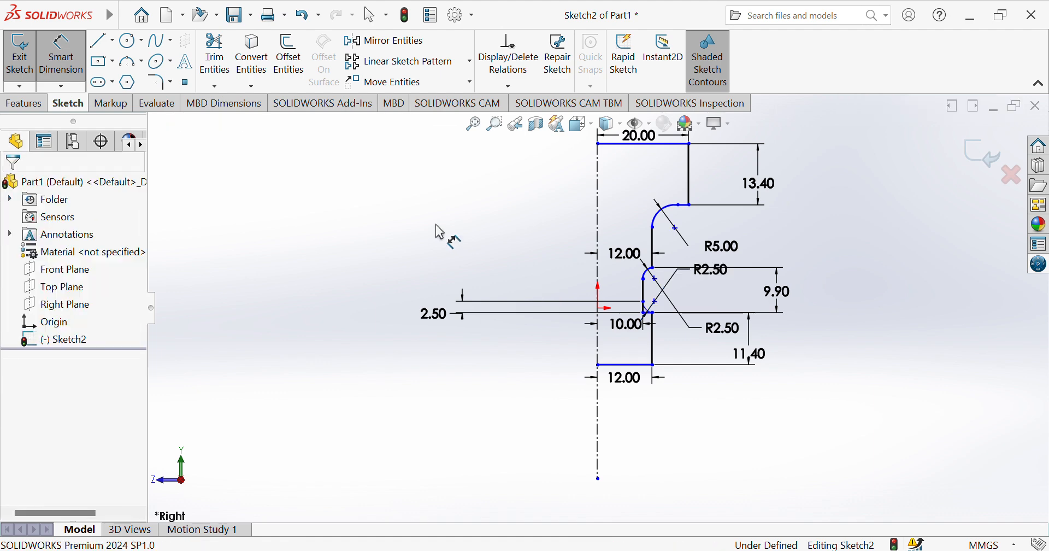
Trim away the straight corner segments left outside the recess's lower arc.
click(216, 62)
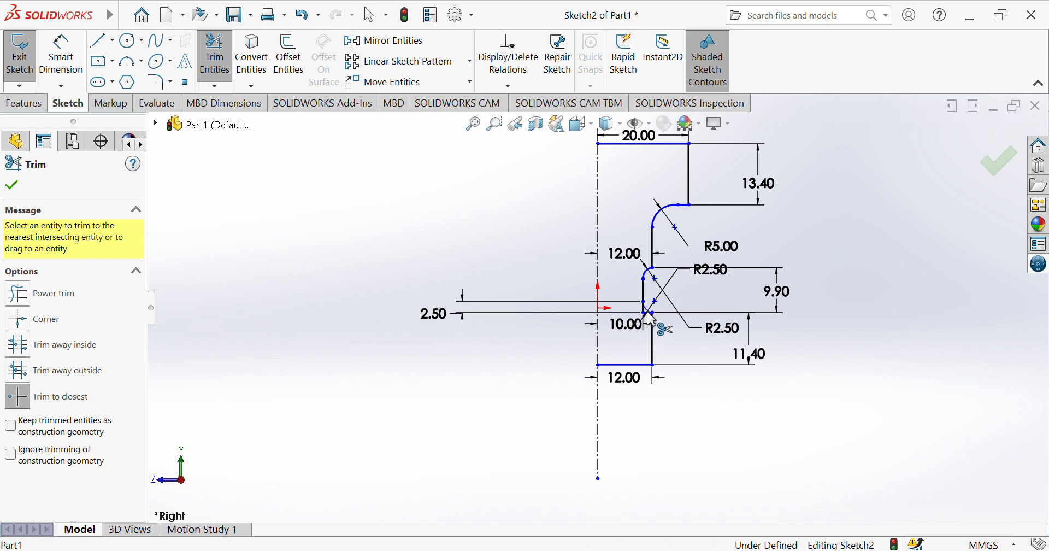
click(648, 320)
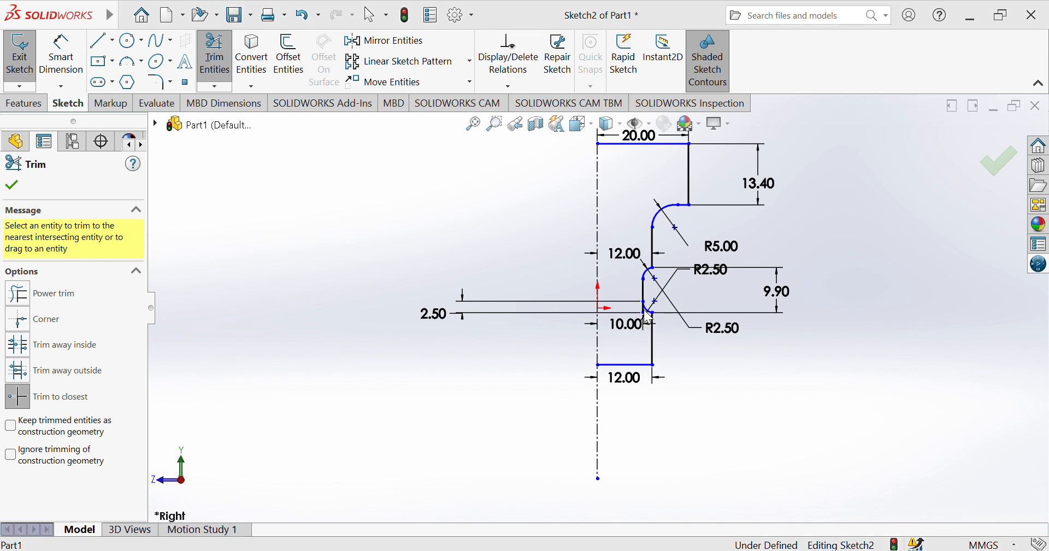
click(563, 300)
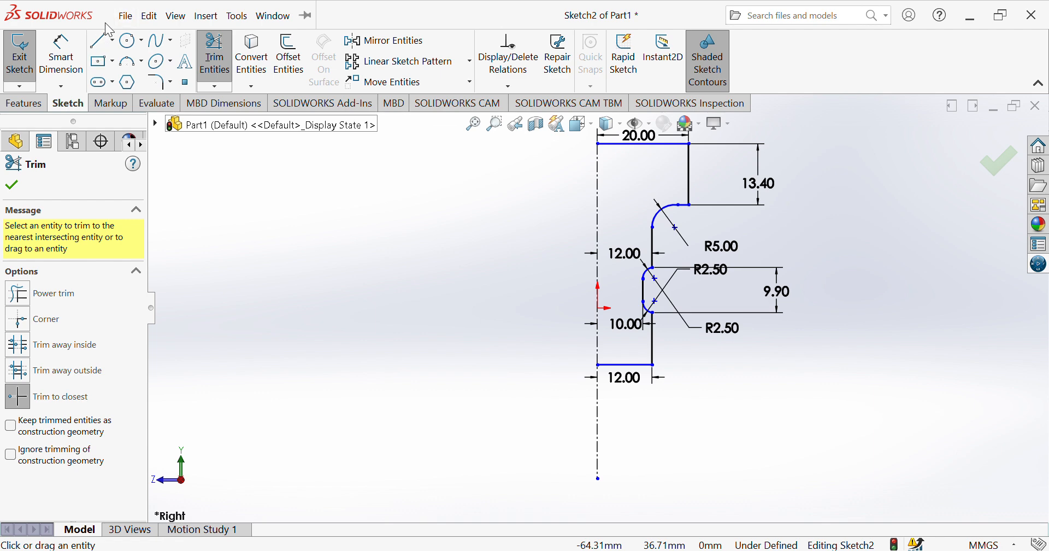
Draw a line about 7.8 mm straight down from the profile's top line, continuing about 8.3 mm horizontally to the centerline.
click(101, 40)
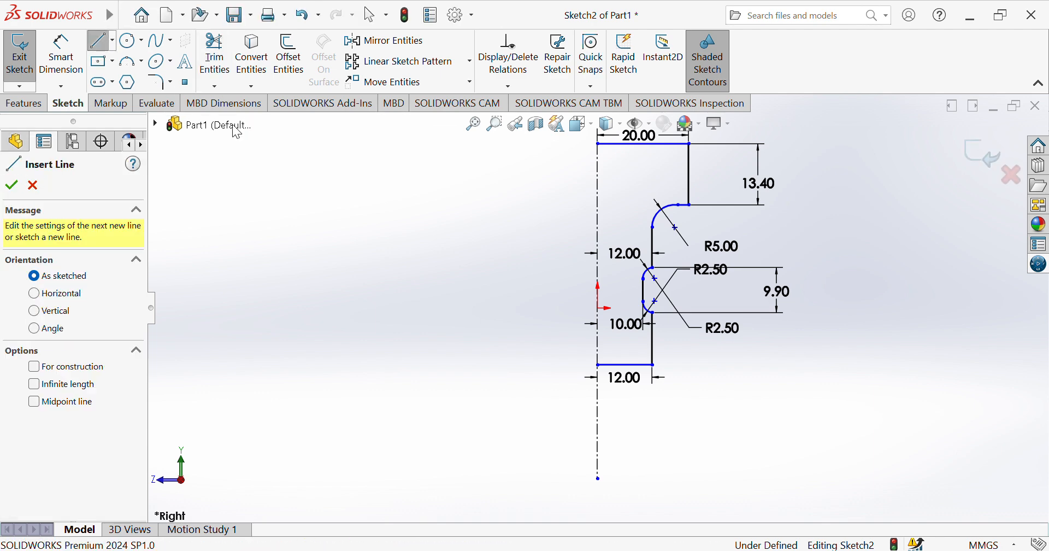
click(636, 144)
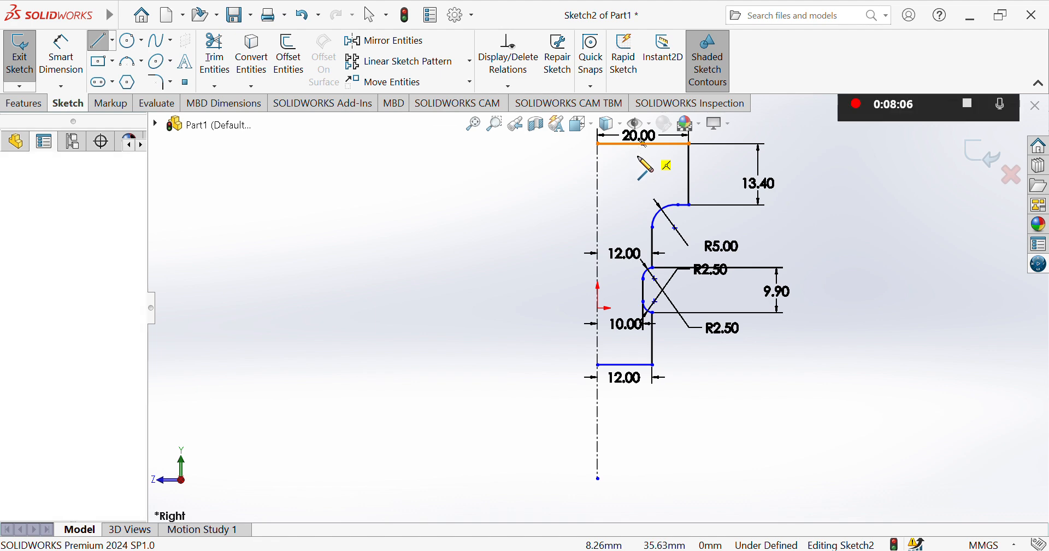
click(637, 179)
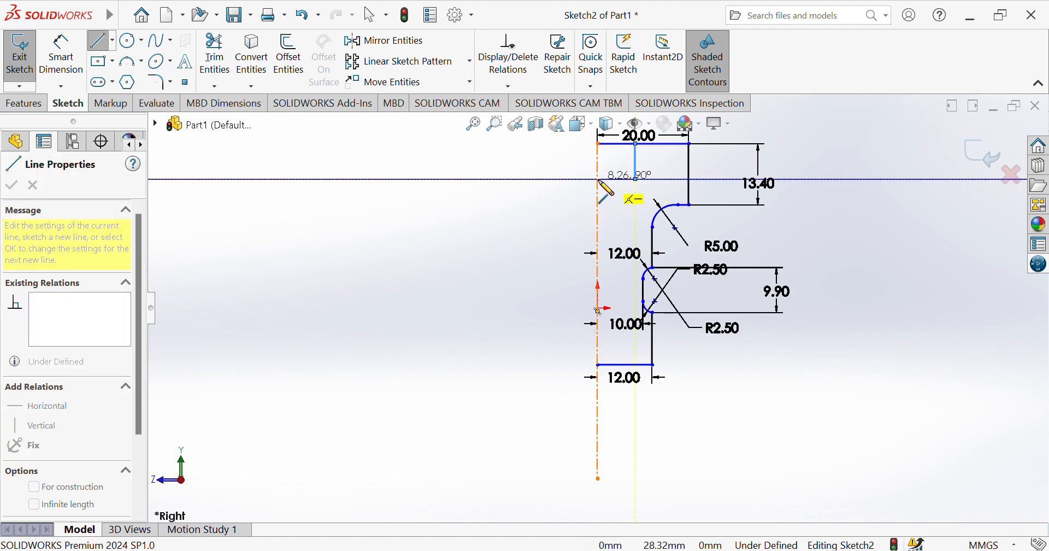
click(600, 179)
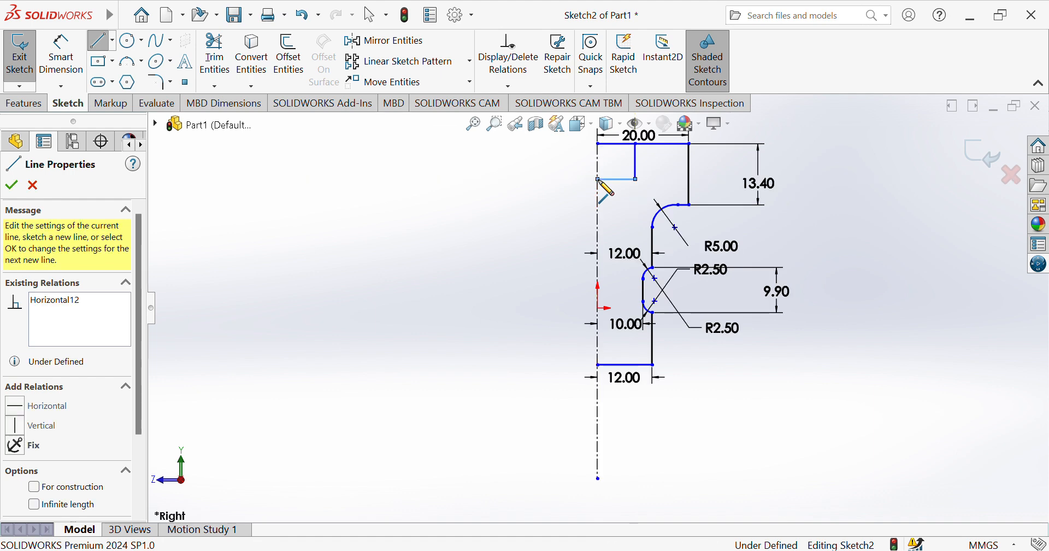
Set the length of the new vertical line below the top line to 5.6 mm.
click(62, 52)
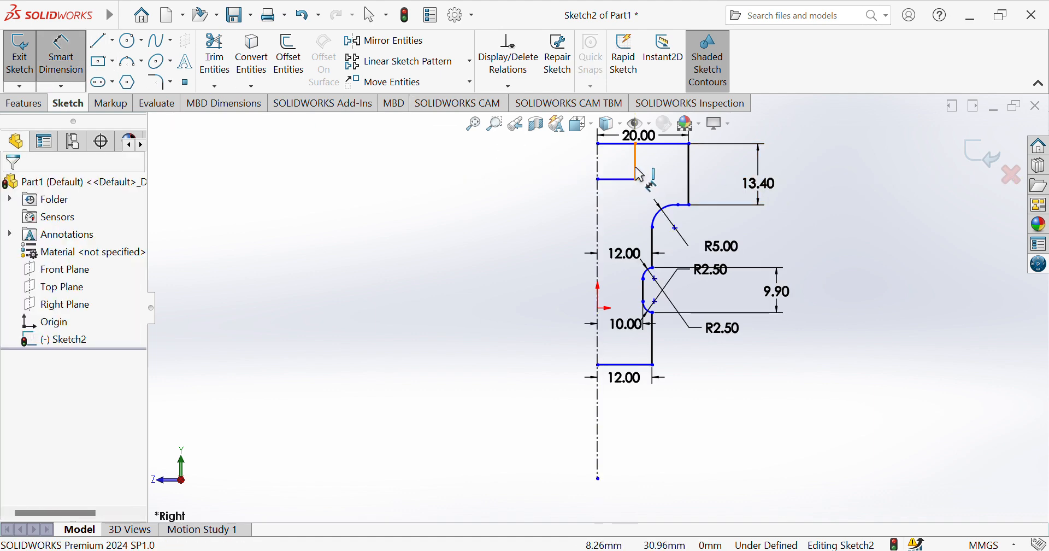
click(640, 174)
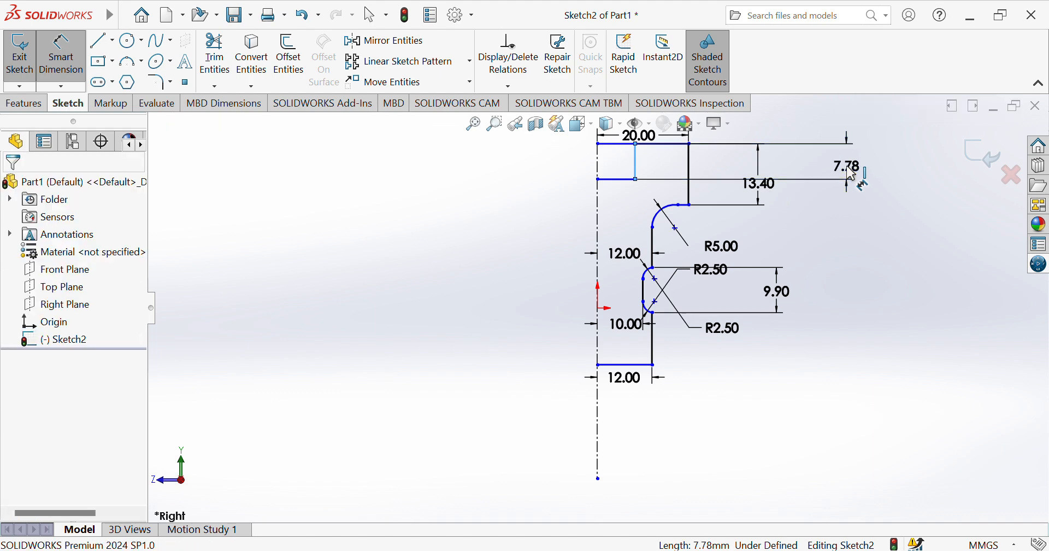
click(852, 174)
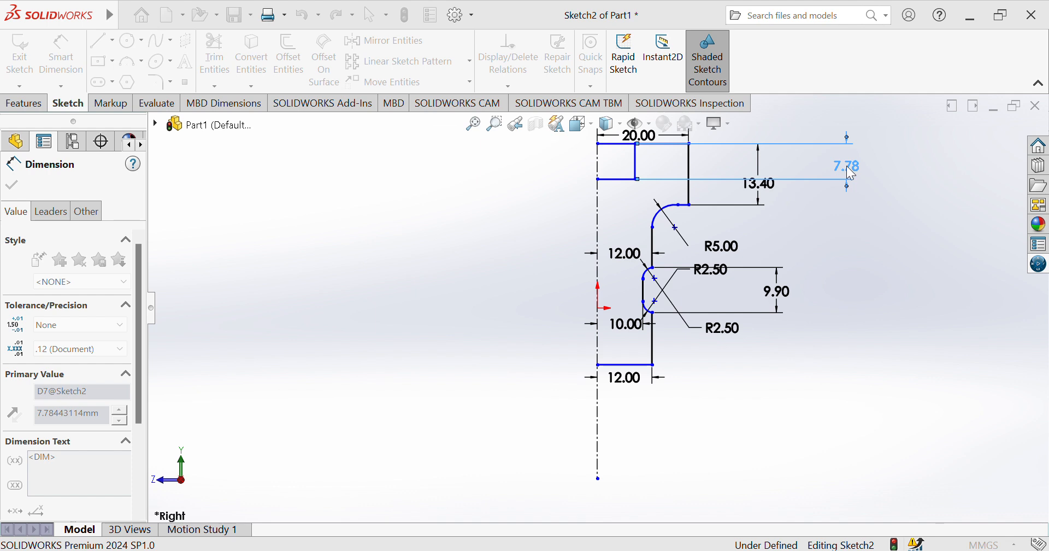
text(5.6)
key(Return)
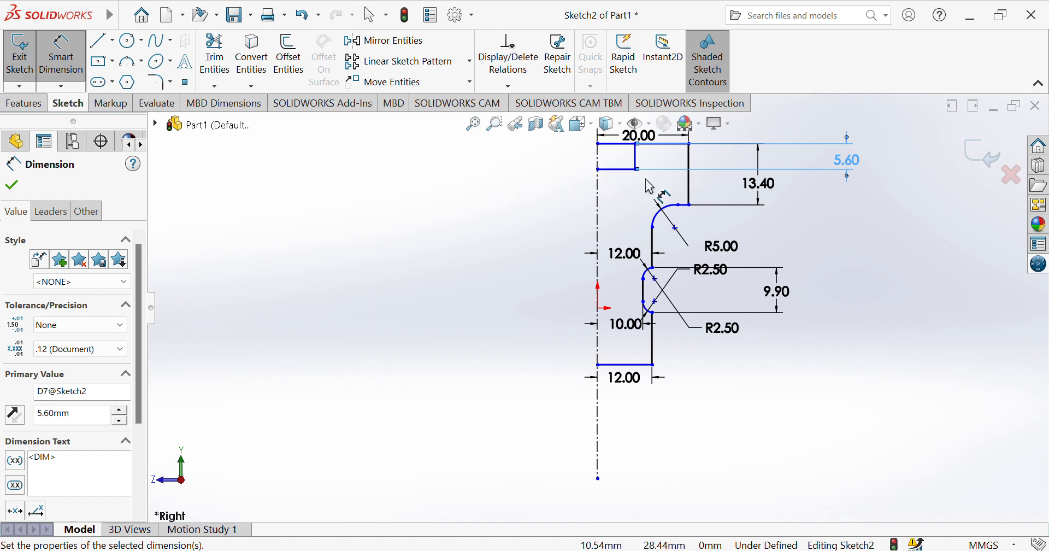
Set the width of the small pocket's horizontal bottom line to 2.25 mm.
click(618, 170)
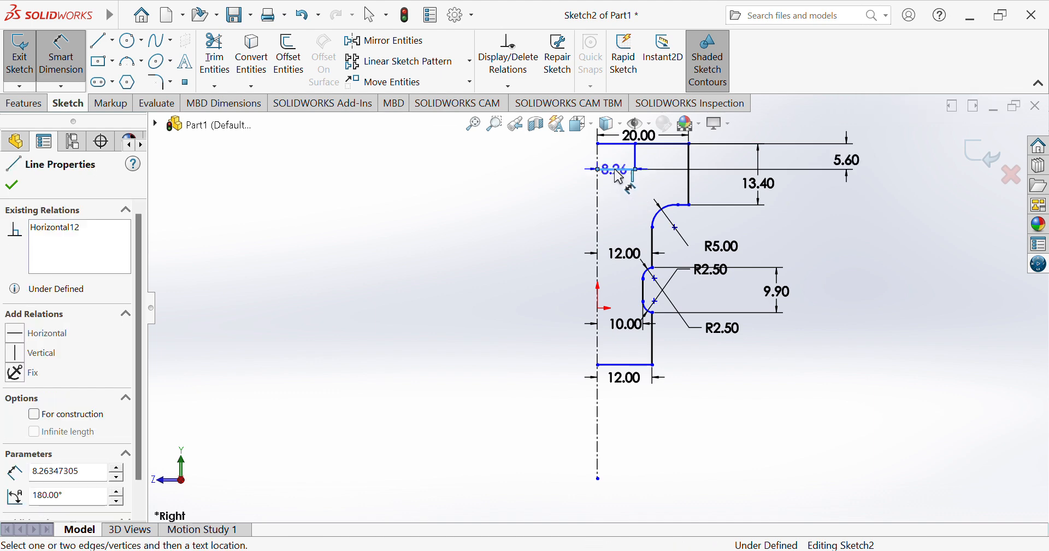
click(624, 210)
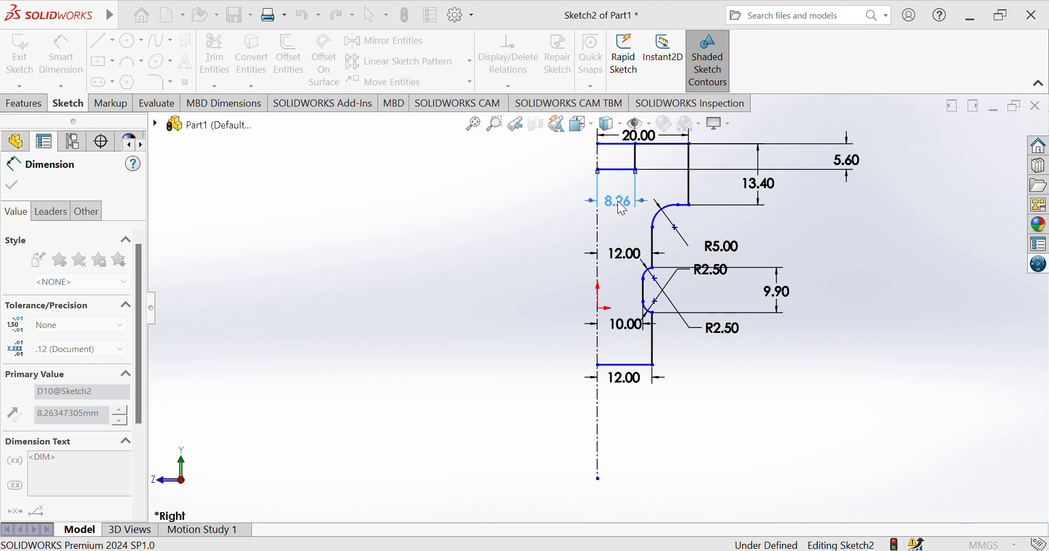
text(2.25)
key(Return)
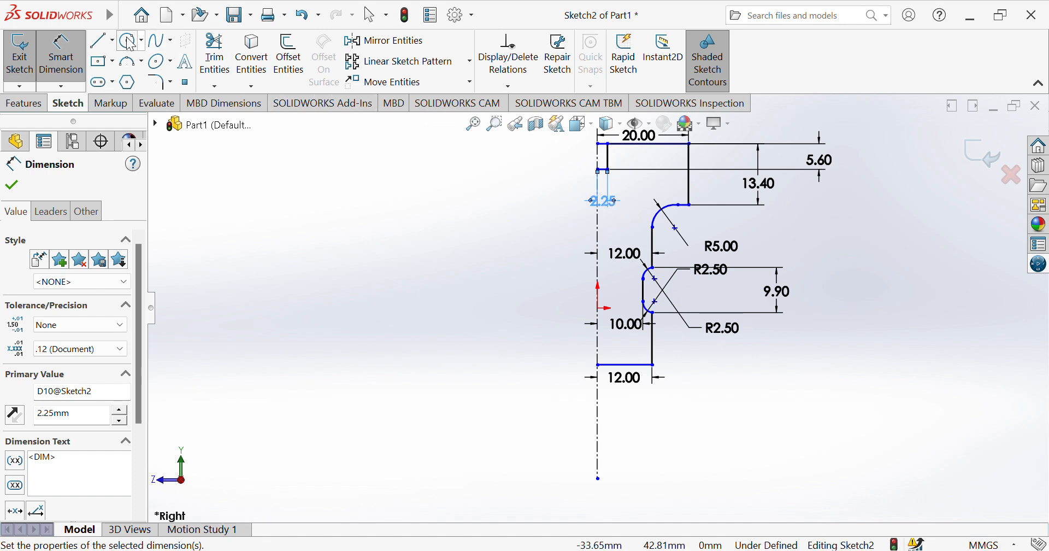
Draw a horizontal line about 7.3 mm long on the top line, starting at its centerline end.
click(100, 43)
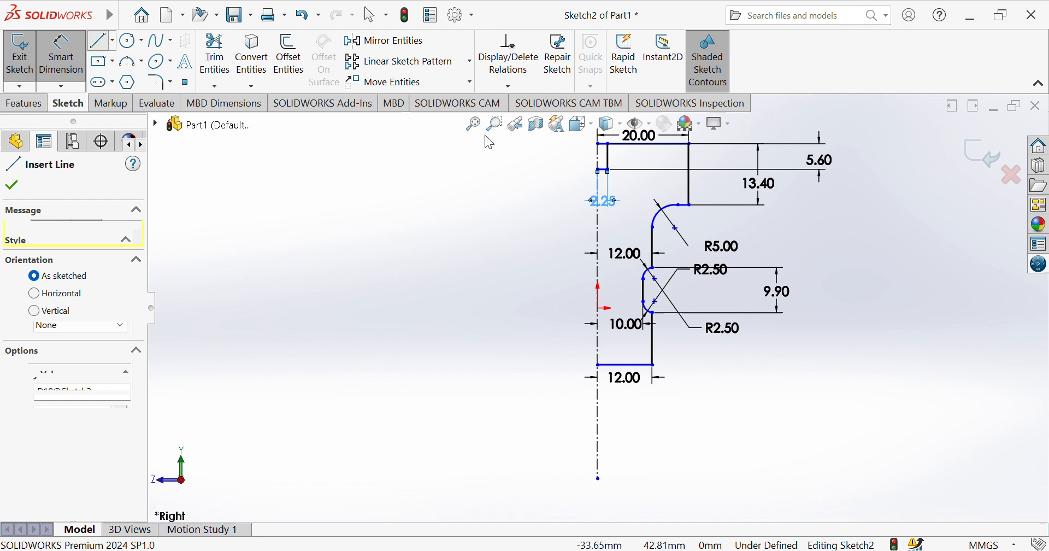
click(599, 143)
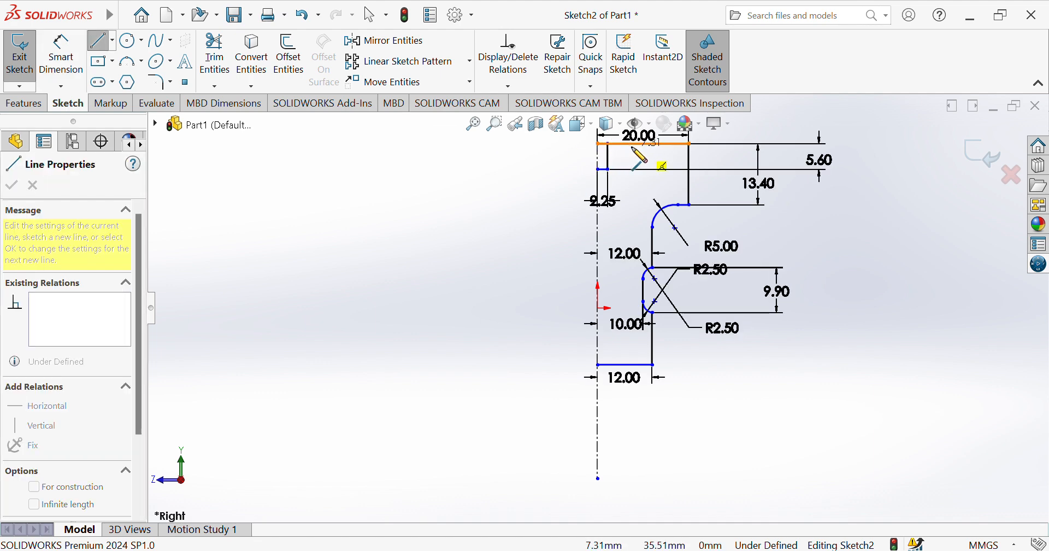
click(633, 146)
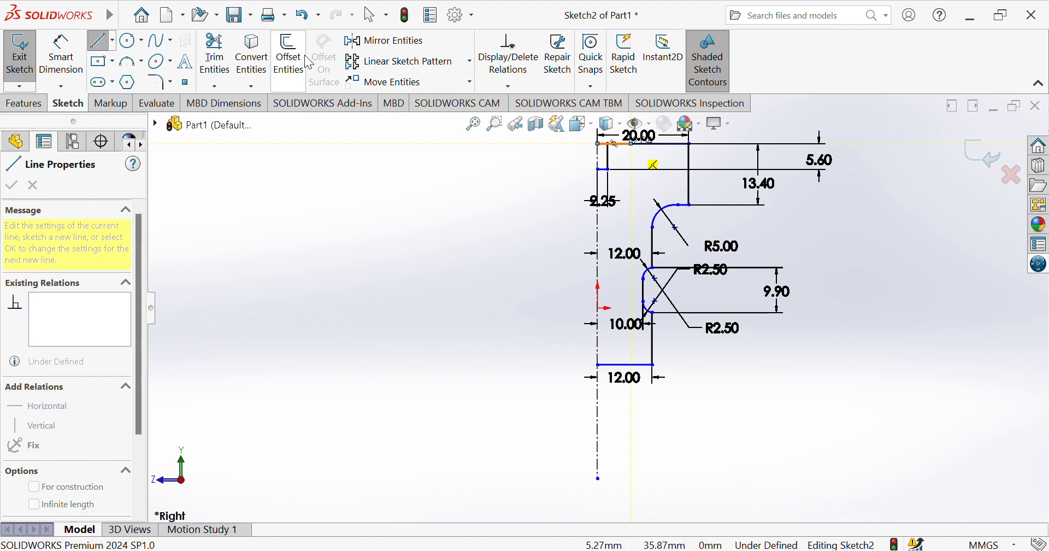
Set the distance from the centerline to the outer end of the short line on the top edge to 6 mm.
click(61, 55)
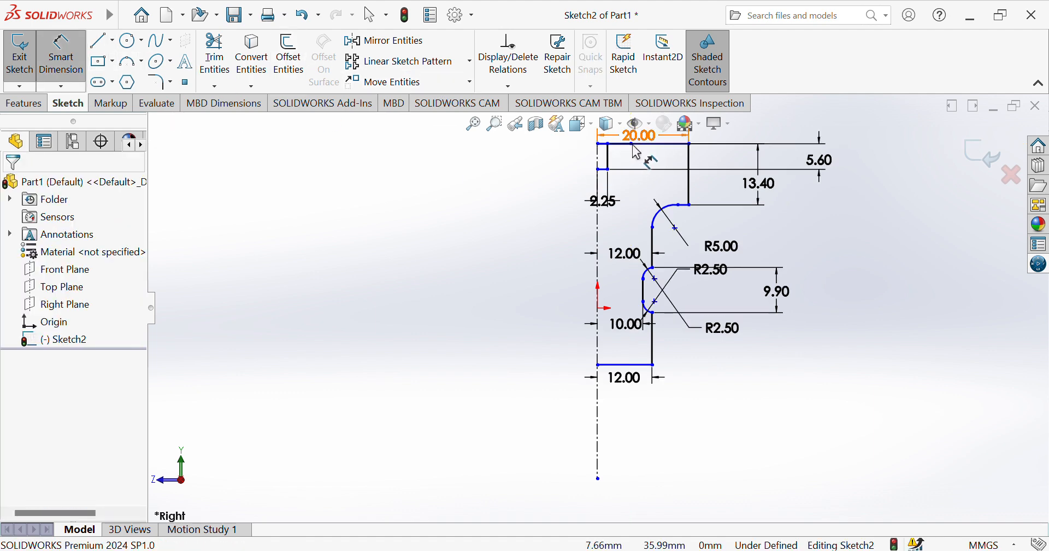
click(601, 152)
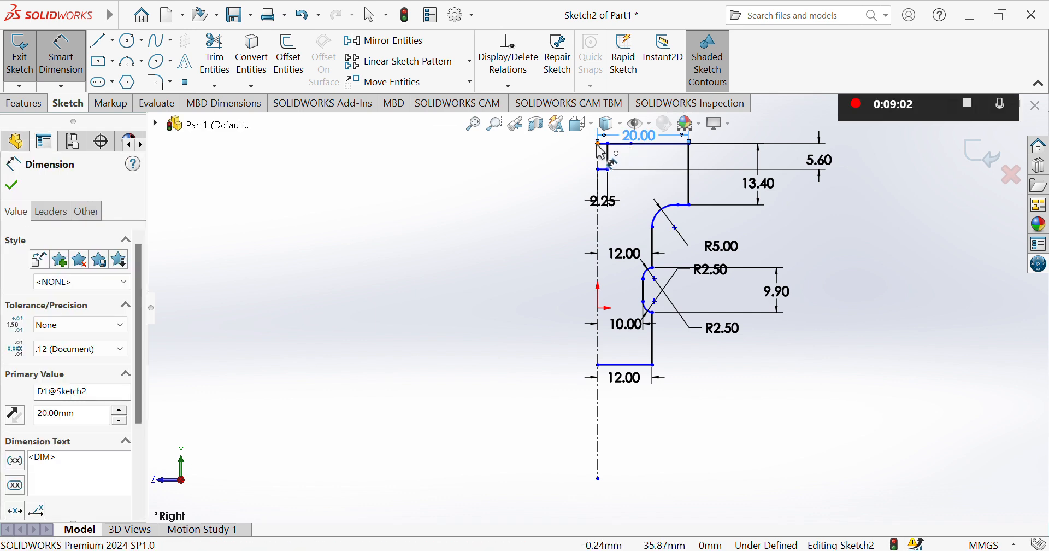
click(602, 153)
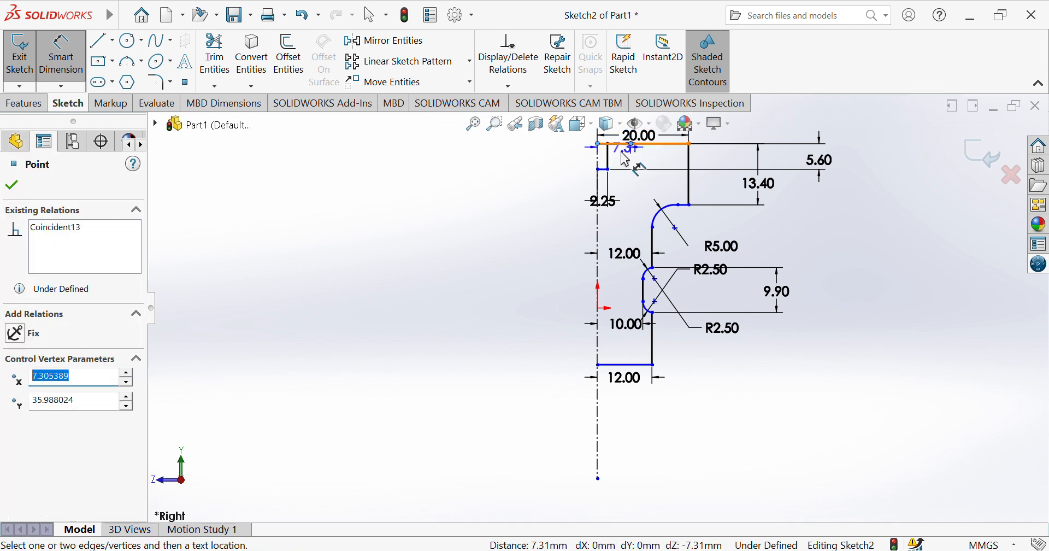
click(626, 160)
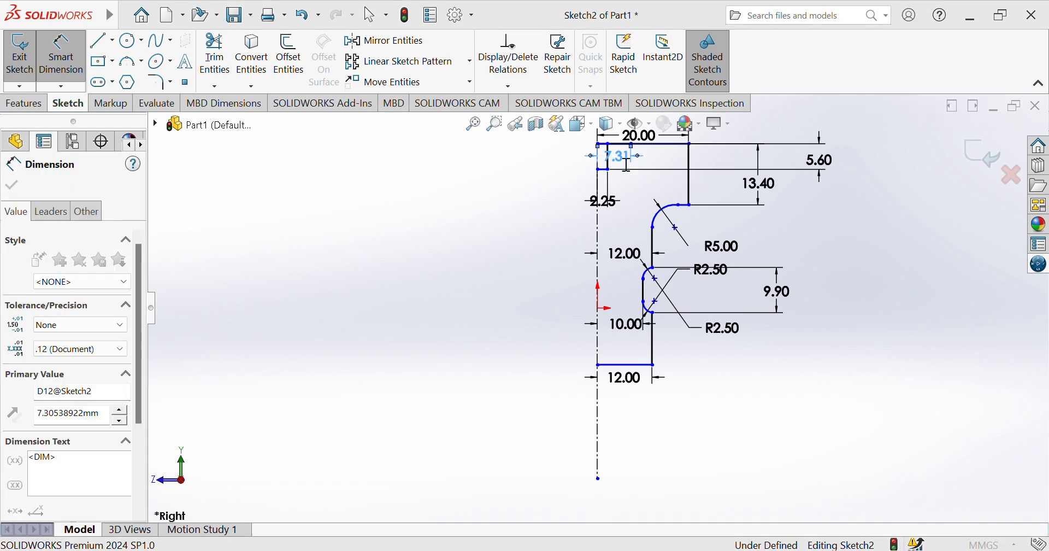
text(6)
key(Return)
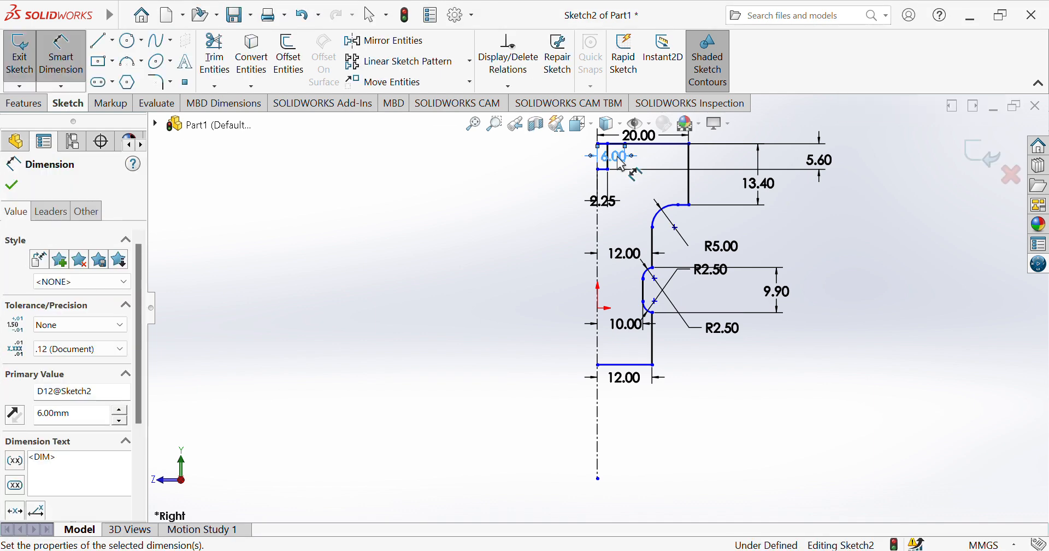
Draw a three-point arc of about 4.8 mm radius from the pocket's lower outer corner to the 6 mm point on the top line.
click(127, 64)
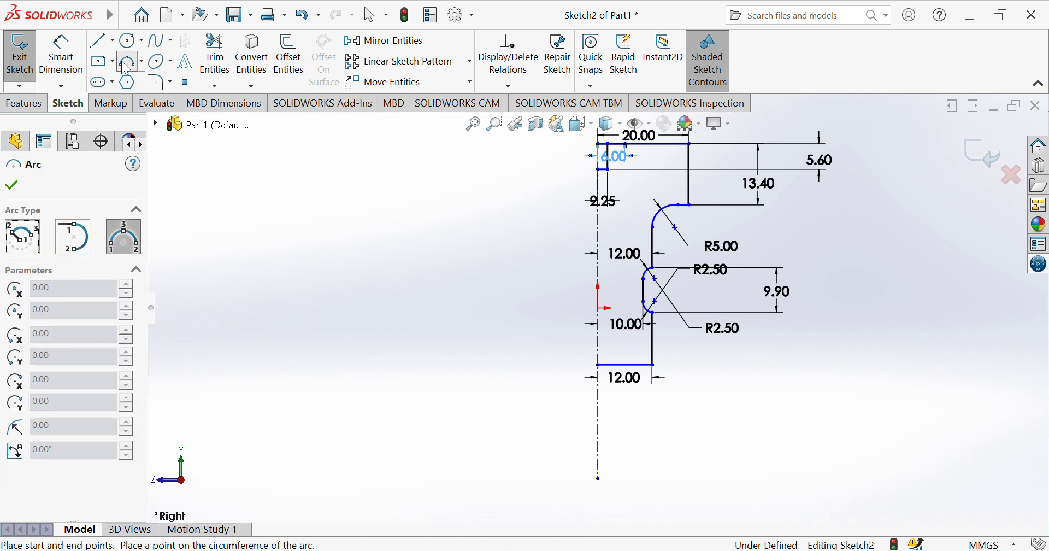
click(609, 169)
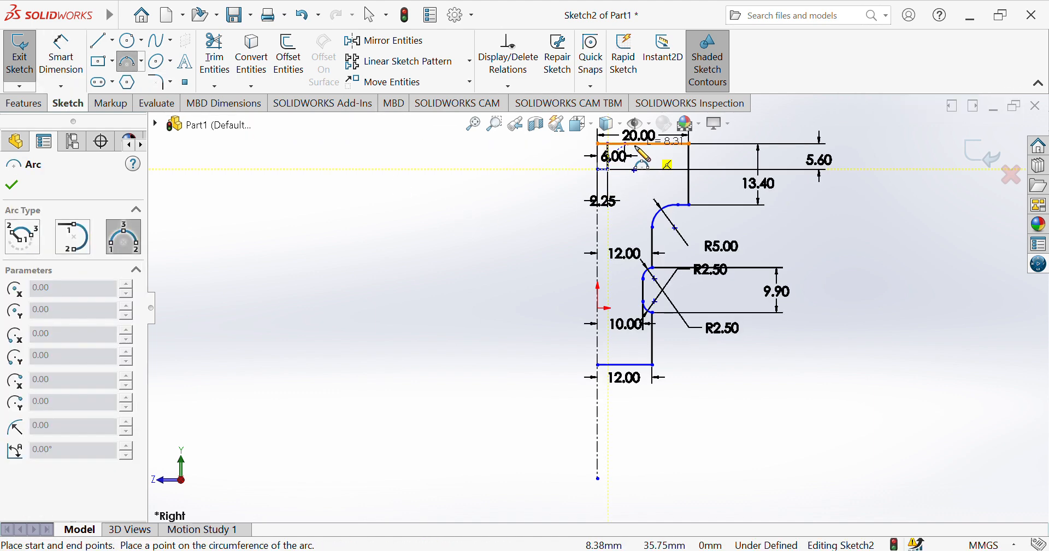
click(634, 156)
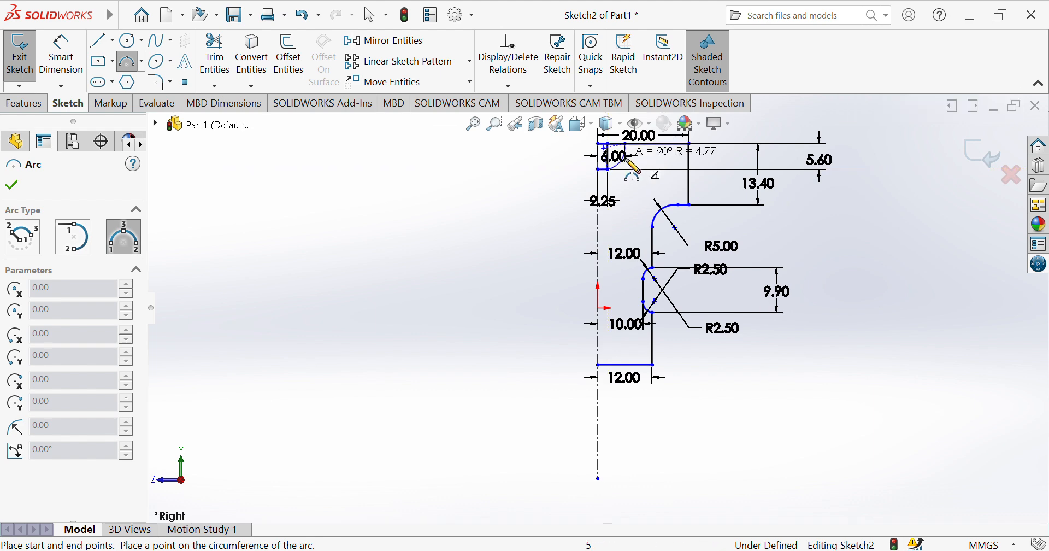
click(631, 171)
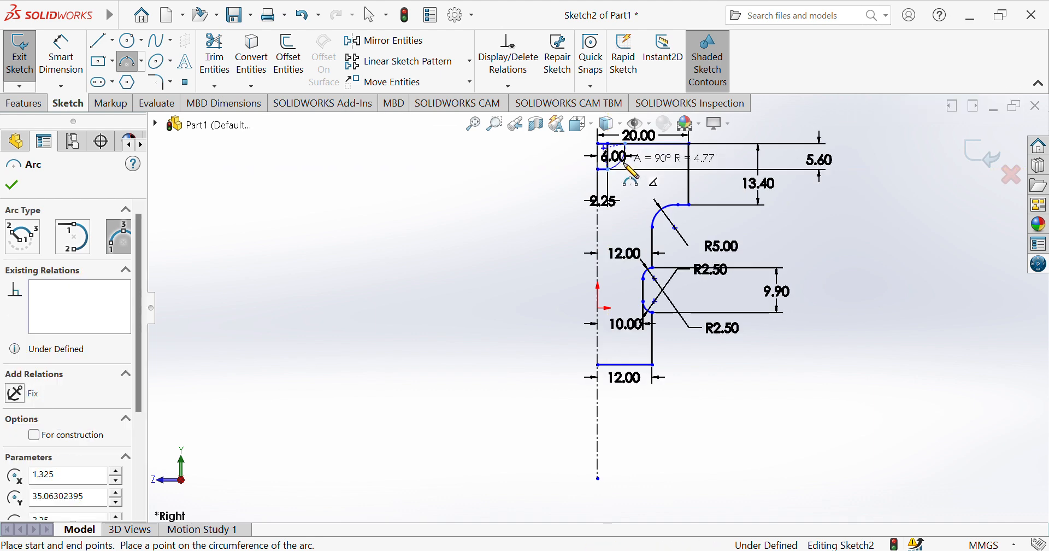
Set the radius of the pocket's arc to 6 mm.
click(73, 56)
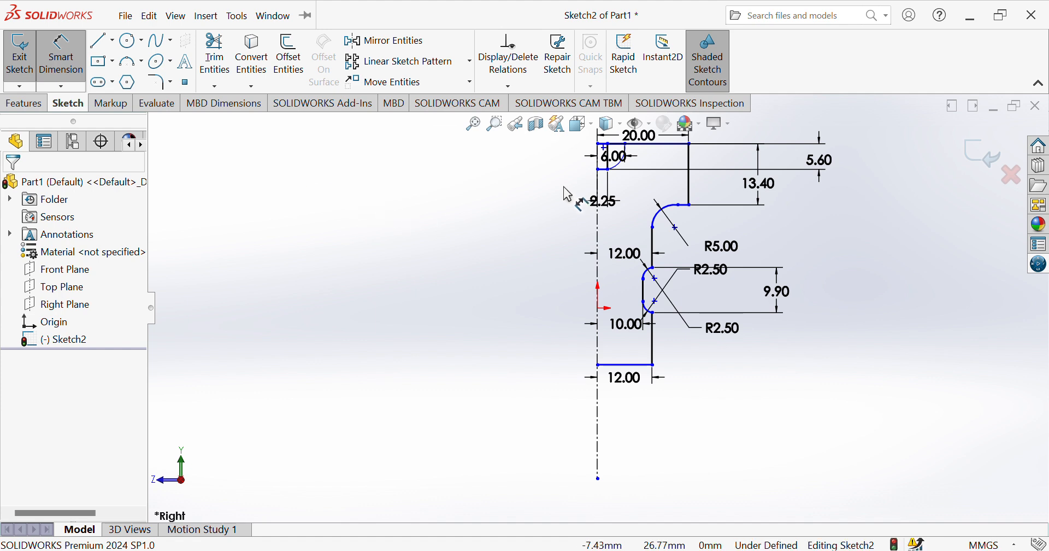
click(617, 172)
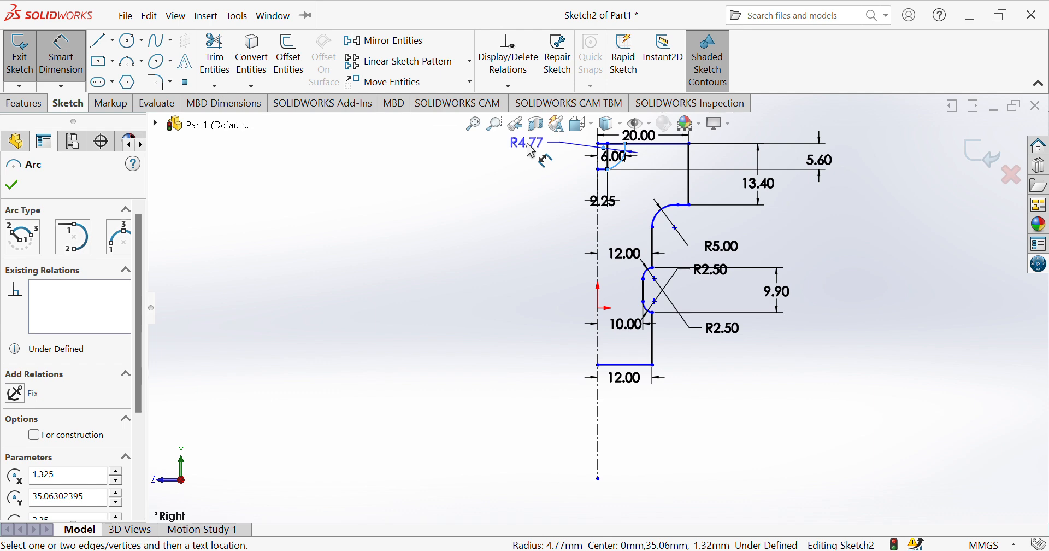
click(531, 152)
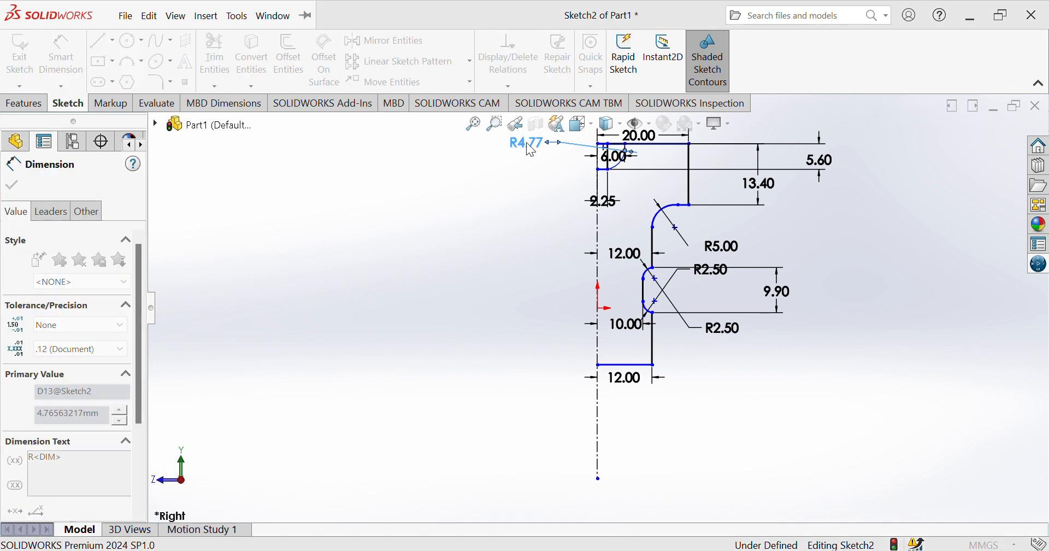
text(6)
key(Return)
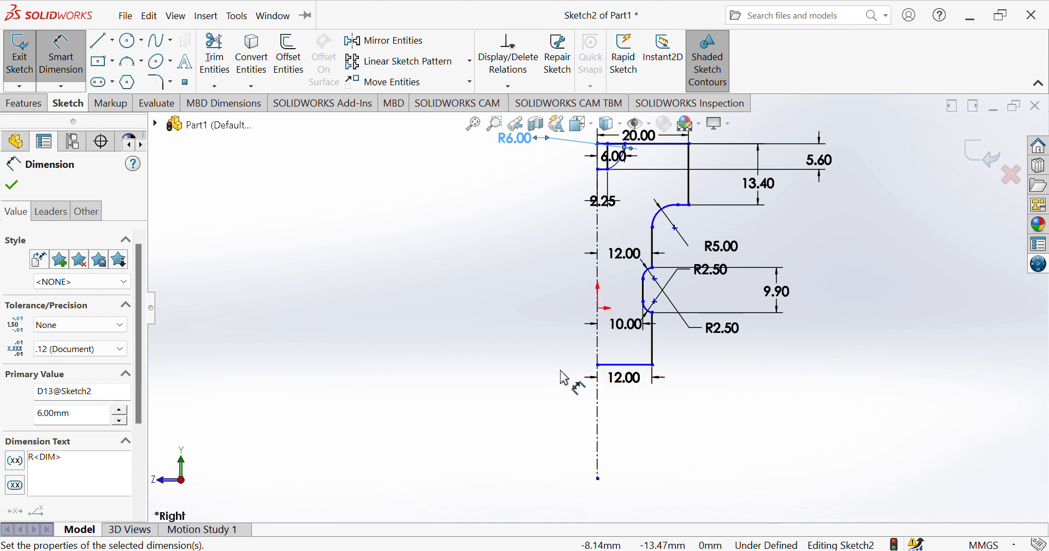
Draw a horizontal line about 4.7 mm long on the profile's bottom line, starting at its centerline end.
click(101, 40)
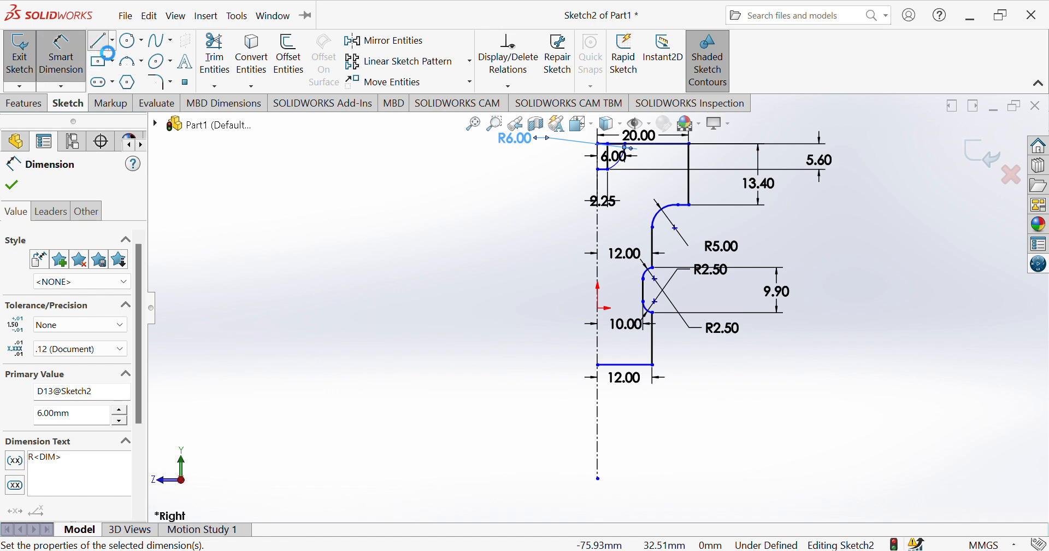
click(599, 366)
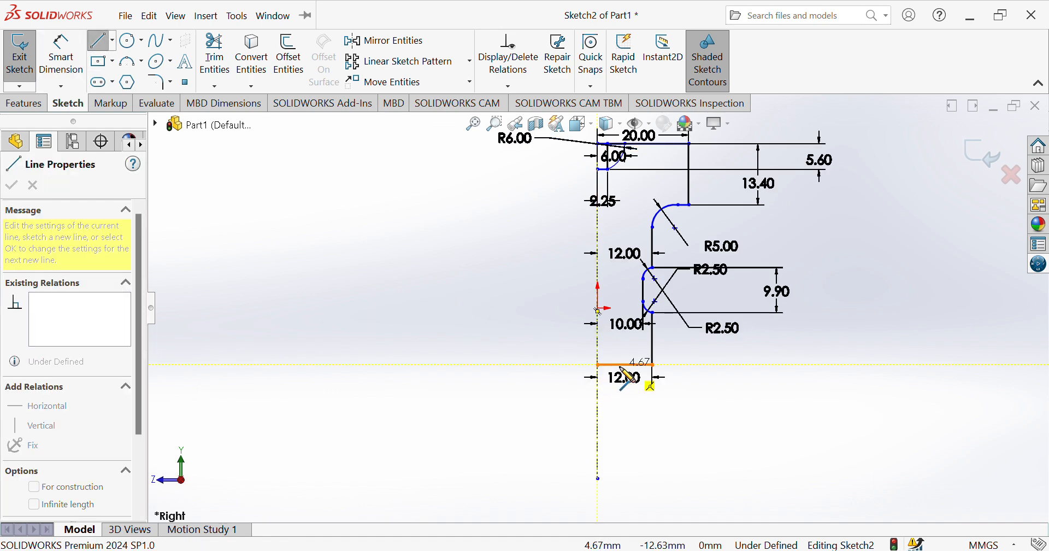
click(623, 371)
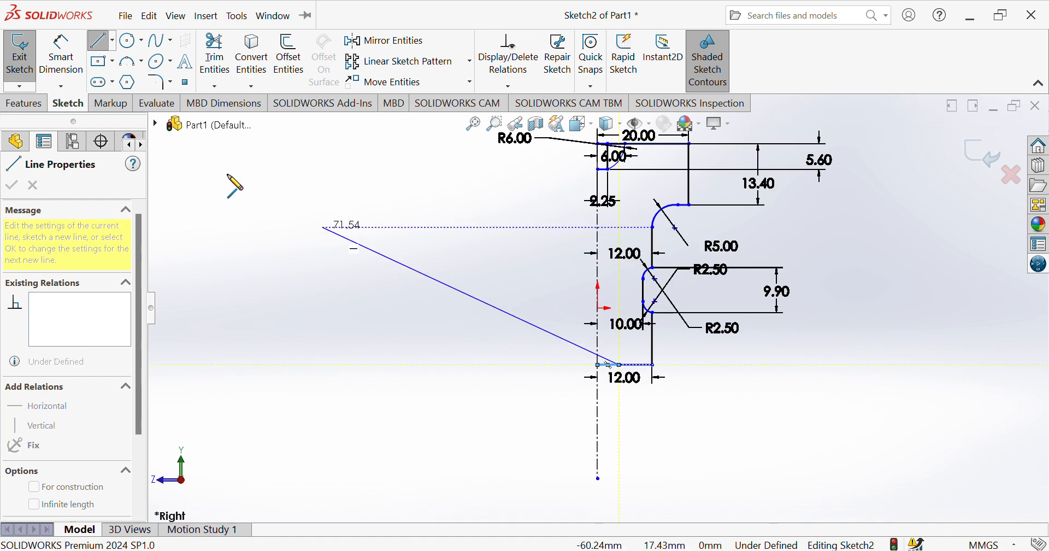
Set the distance from the centerline to the outer end of the short line on the bottom edge to 4 mm.
click(61, 55)
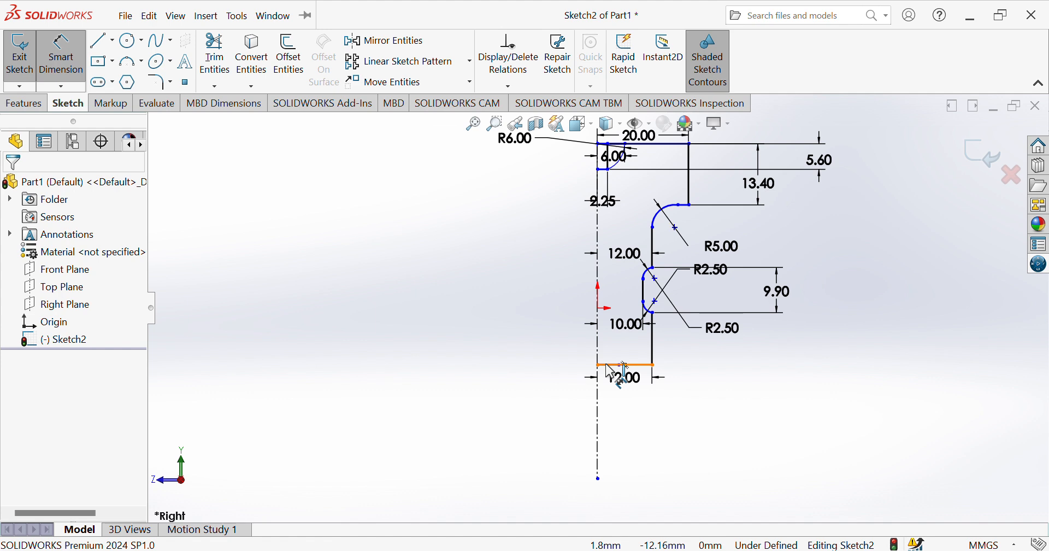
click(600, 366)
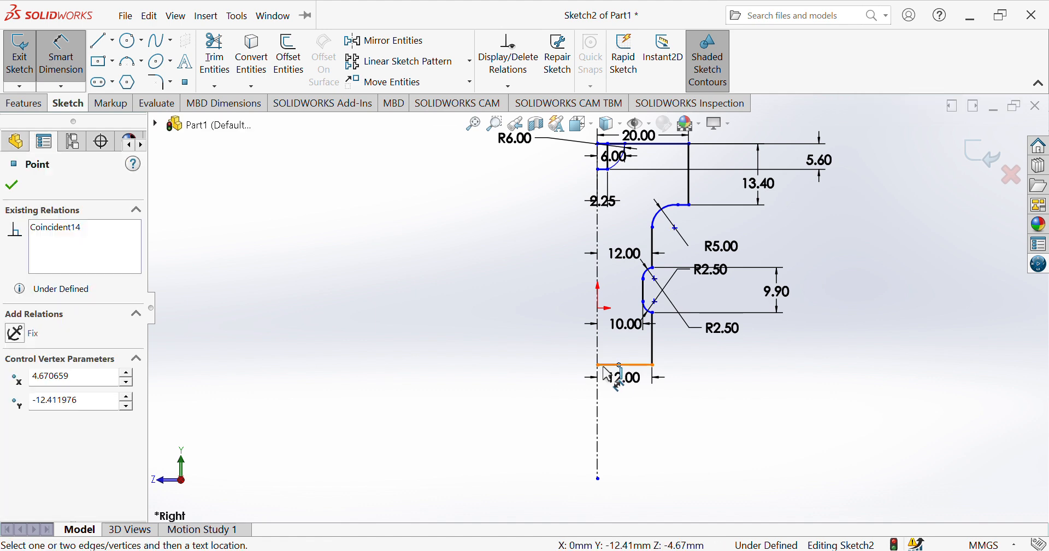
click(602, 374)
click(616, 425)
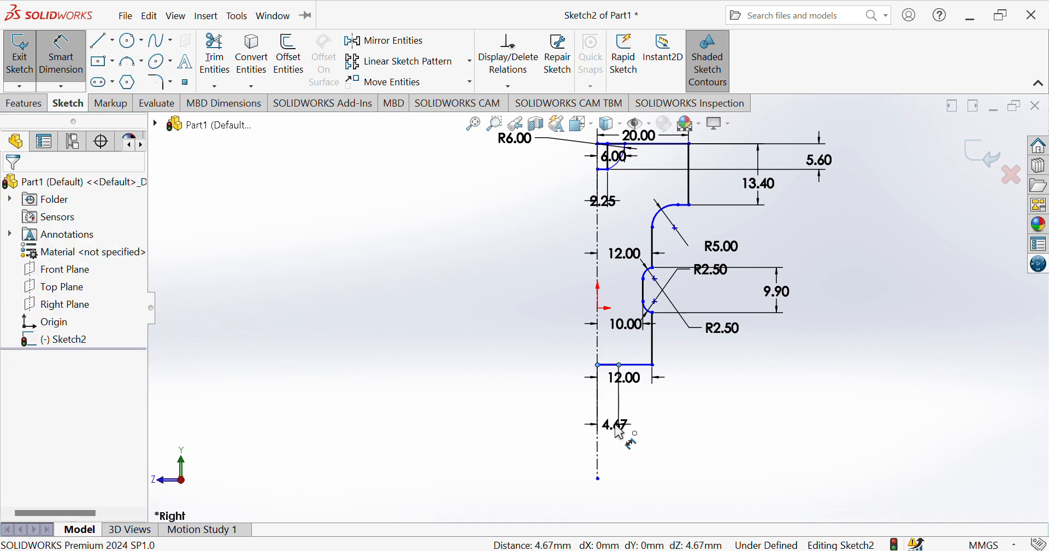
text(4.00mm)
key(Return)
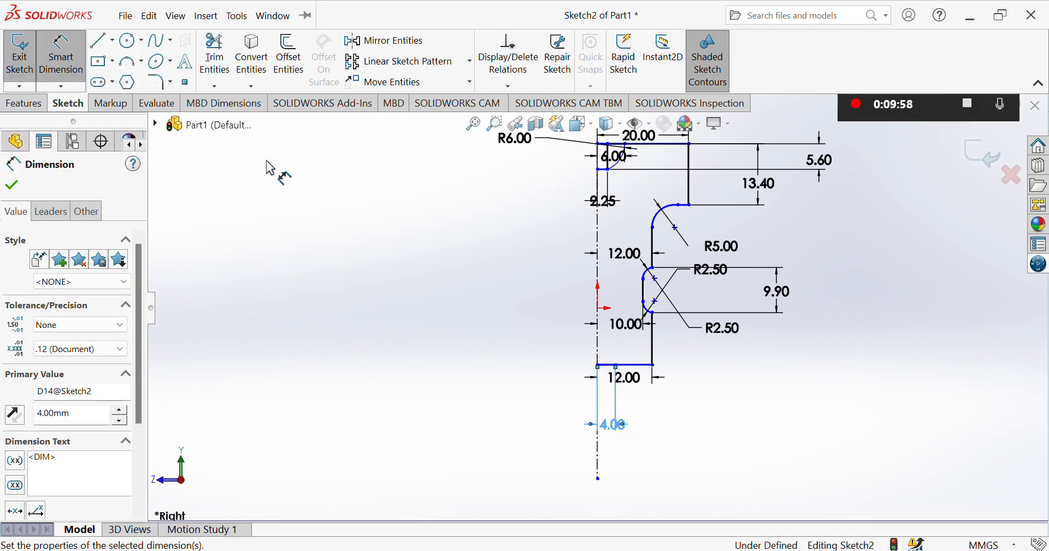
Draw a slanted line about 42.8 mm long from the top pocket's lower outer corner to the 4 mm point on the bottom line.
click(99, 47)
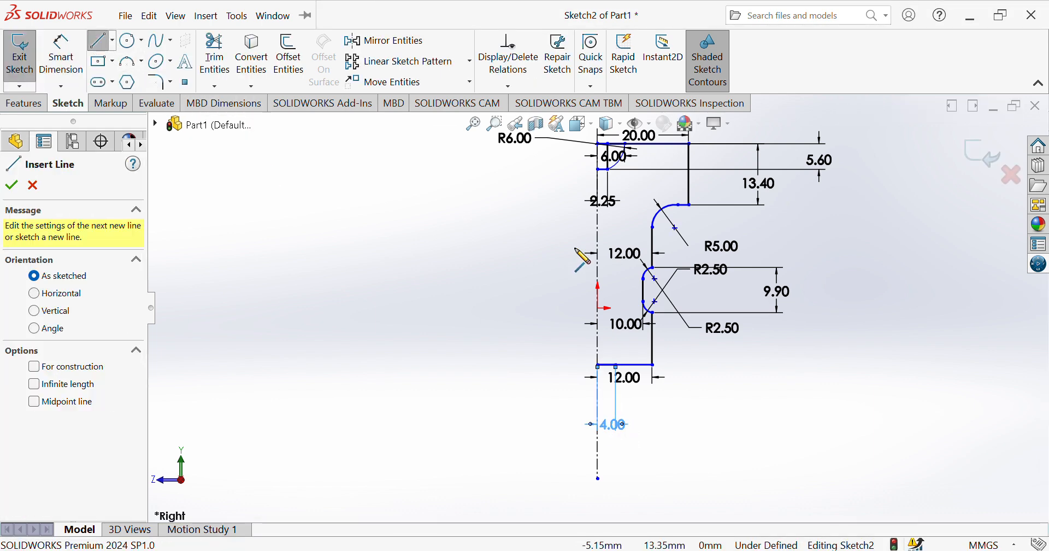
click(608, 169)
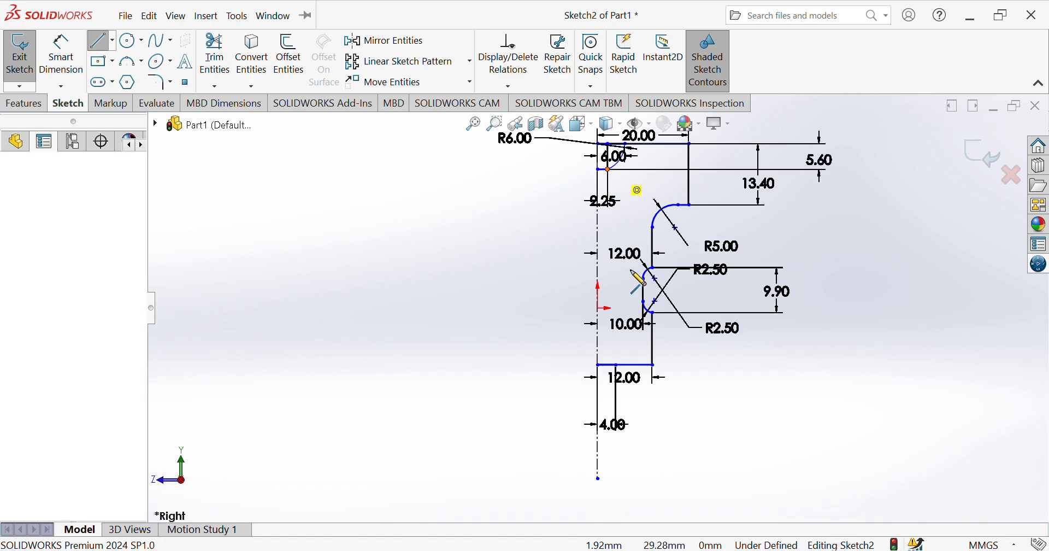
click(617, 365)
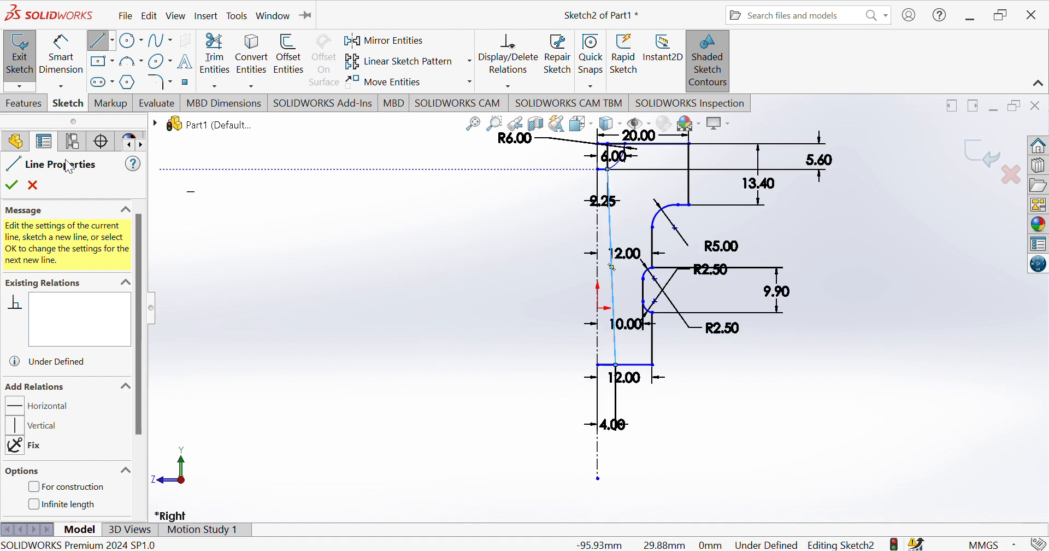
click(11, 187)
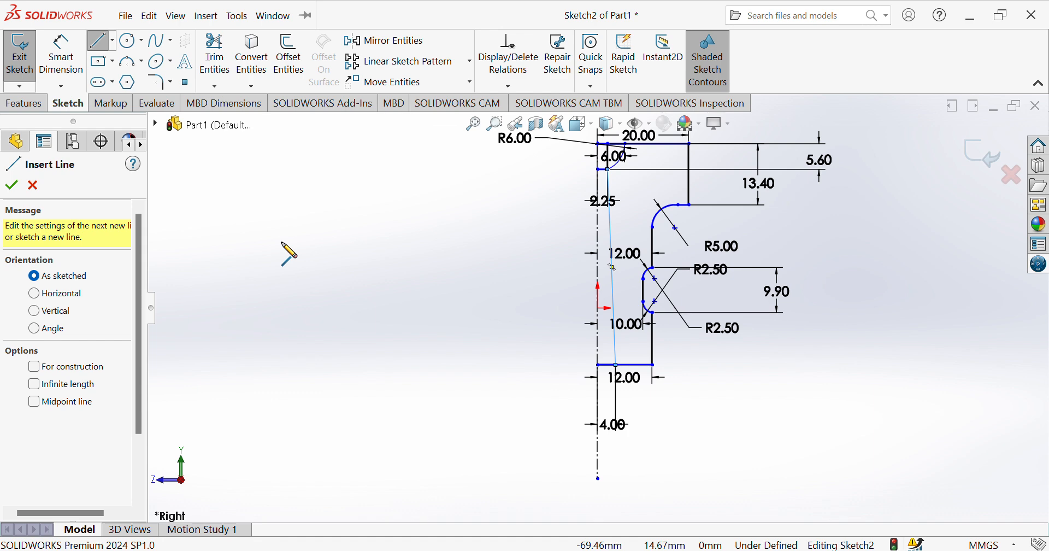
click(281, 241)
Set the angle between the slanted bore line and the profile's bottom line to 87.6°.
click(69, 59)
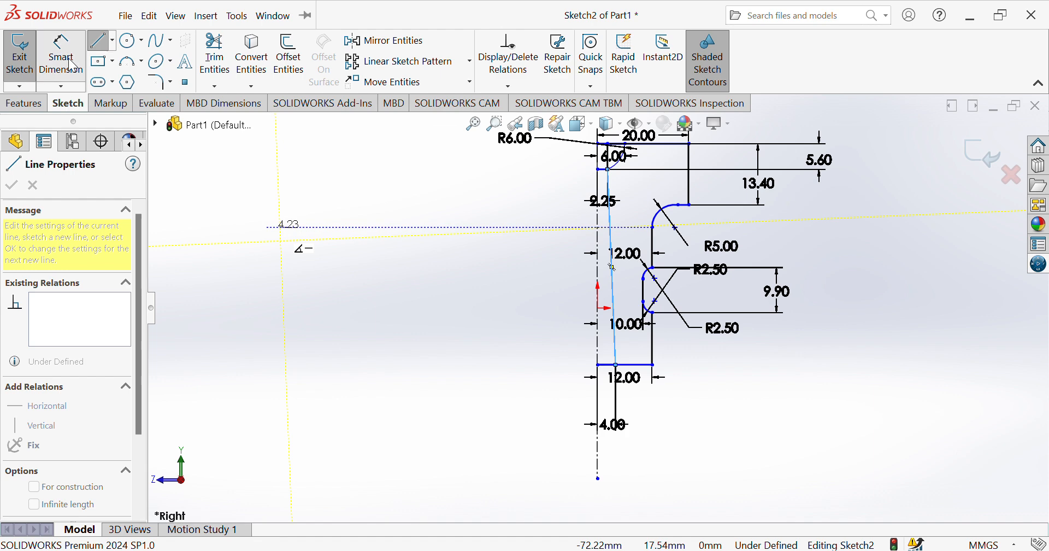
click(611, 374)
click(617, 347)
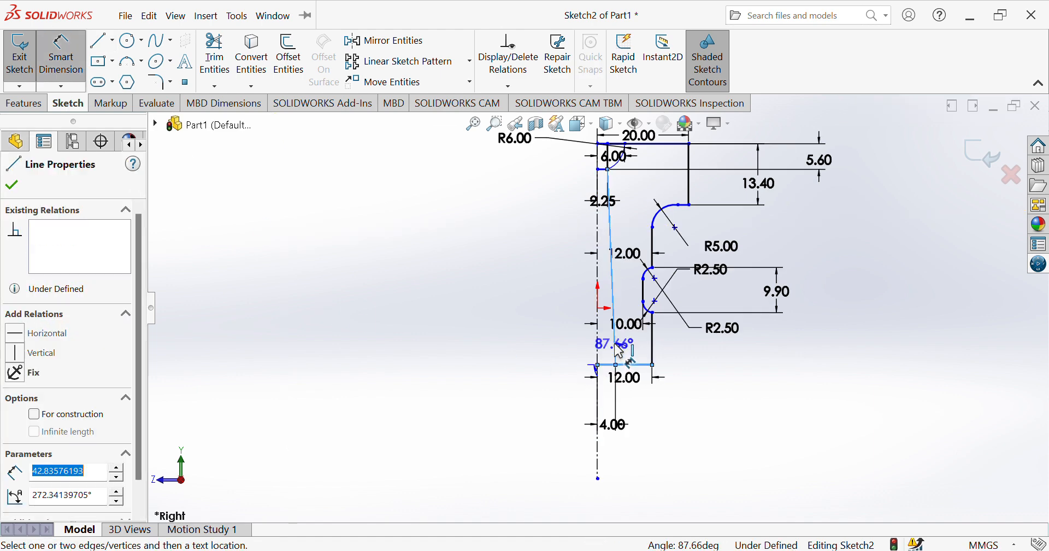
click(557, 313)
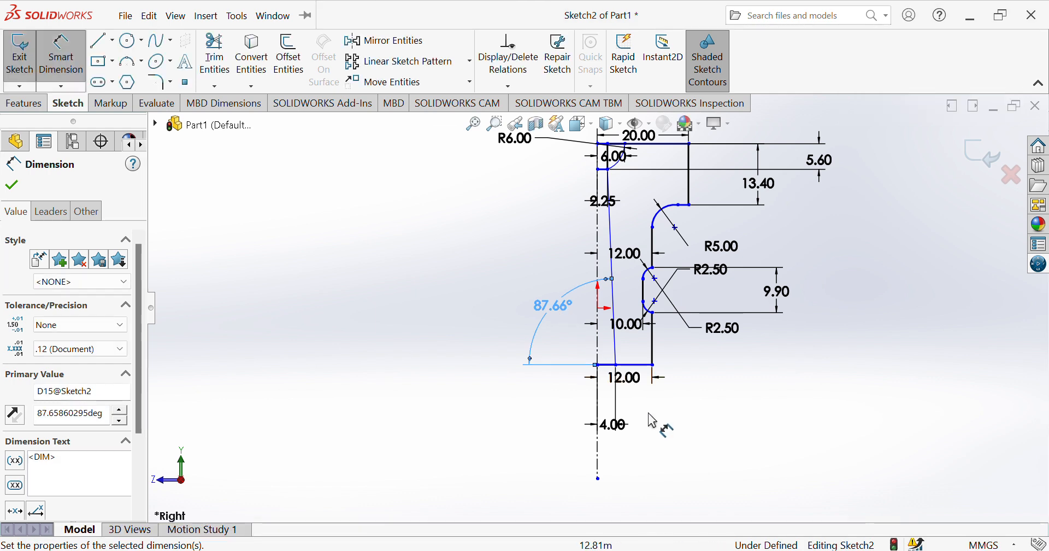
double_click(551, 308)
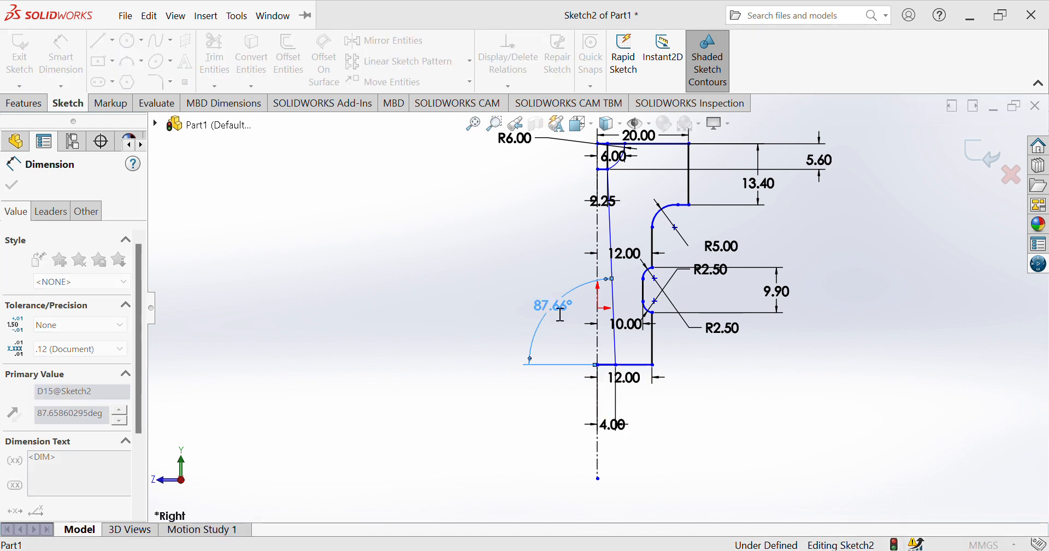
text(87.6)
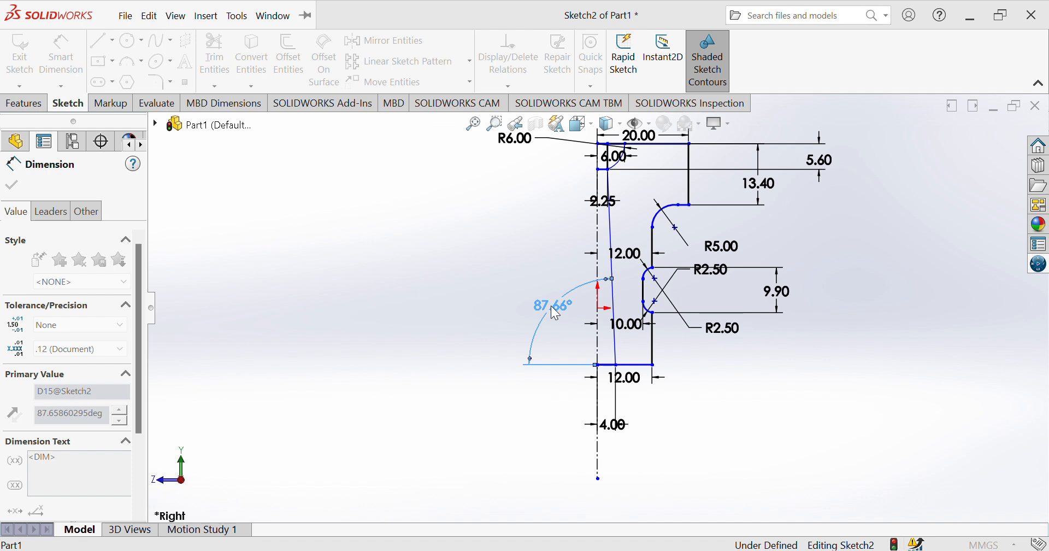
key(Return)
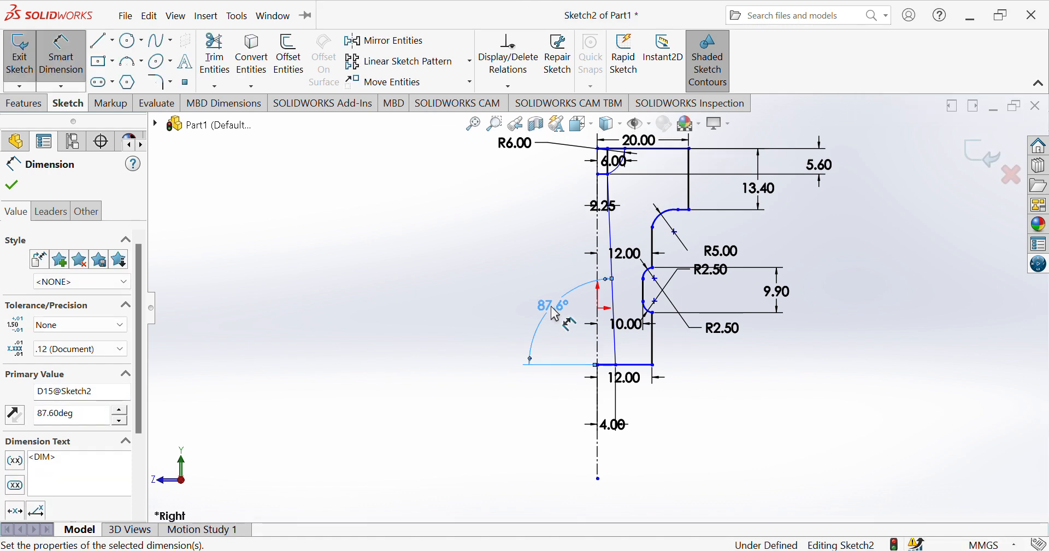
key(Escape)
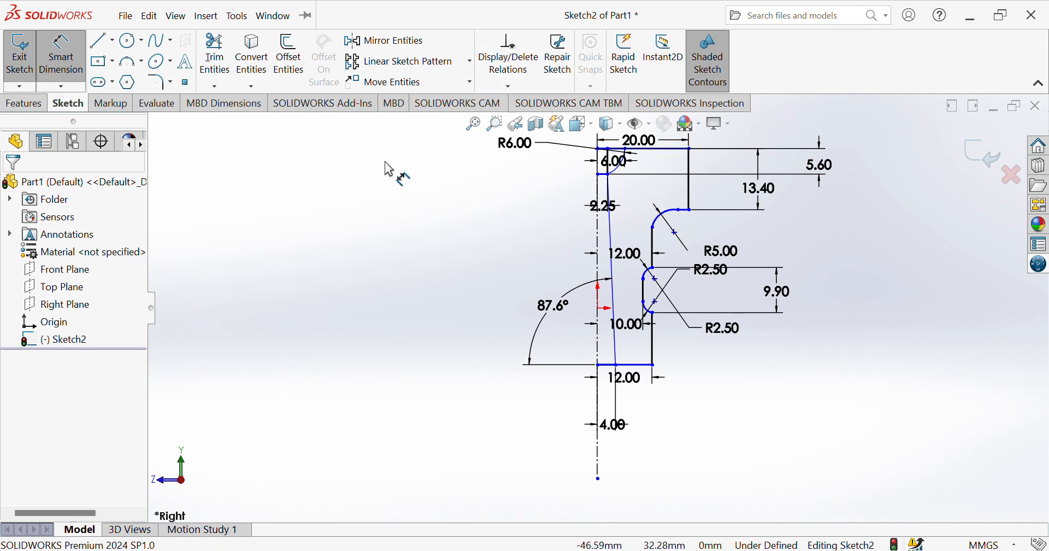
Trim away the short vertical line inside the top pocket, between the top line and the pocket's lower outer corner.
click(207, 53)
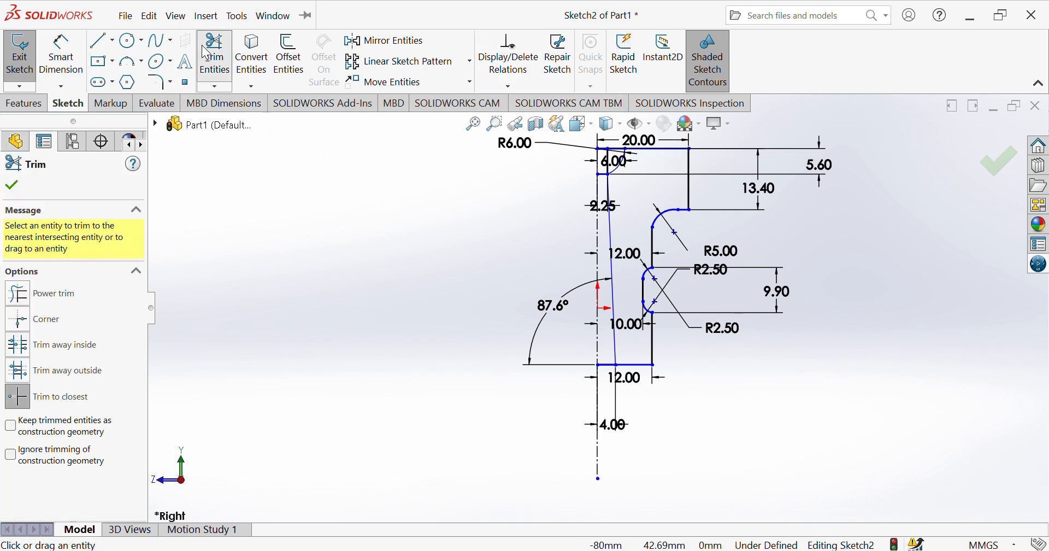
click(613, 171)
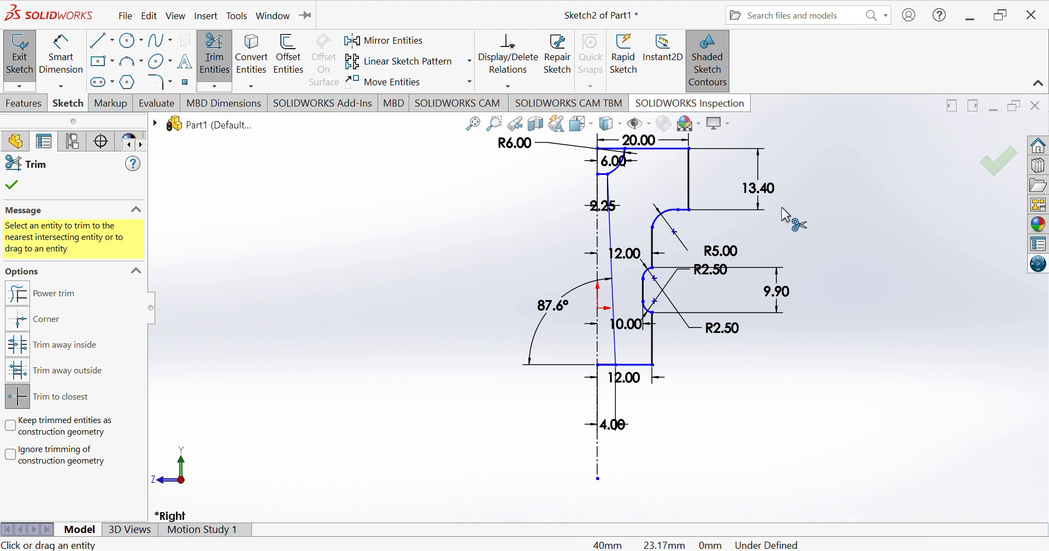
Dimension the perpendicular distance between the slanted bore line and the origin, placing it below the profile.
click(61, 55)
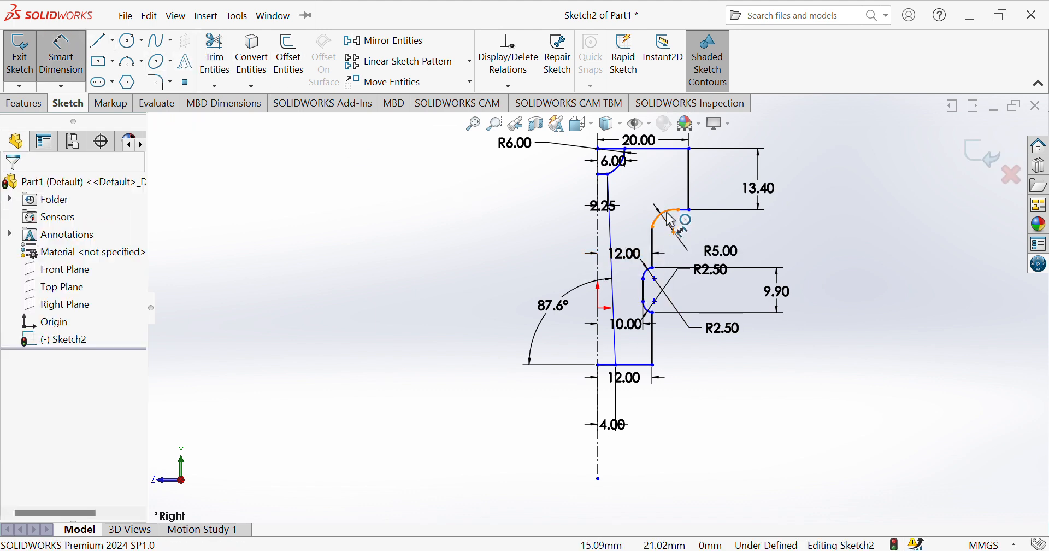
click(618, 301)
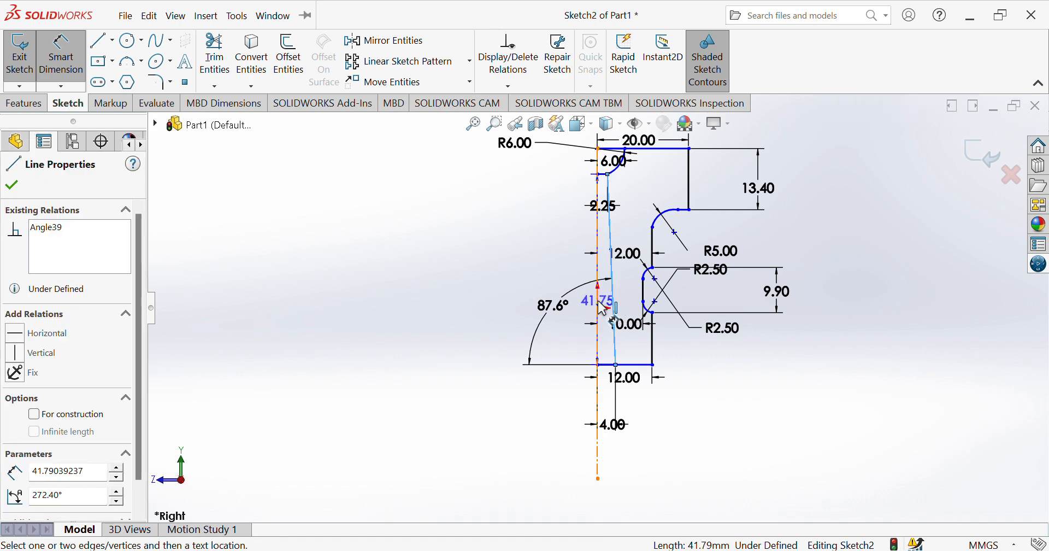
click(600, 309)
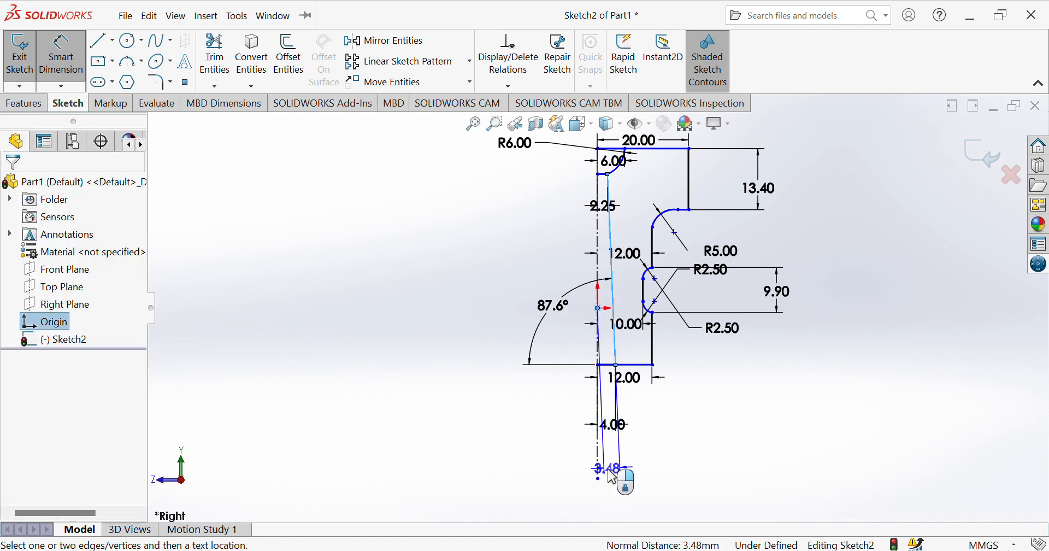
click(612, 479)
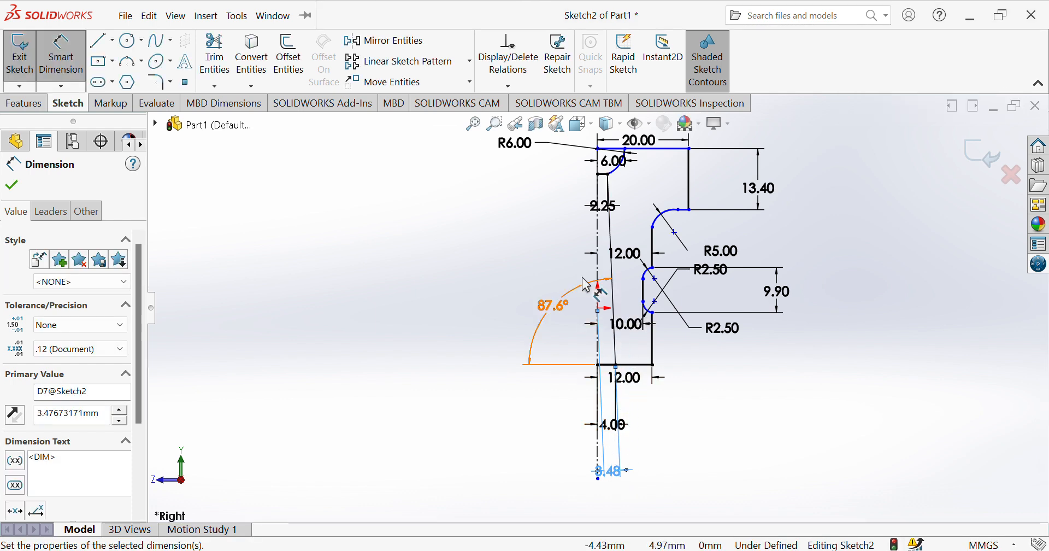
Dimension the vertical distance from the recess's lower outer corner to the center of its upper arc.
click(653, 313)
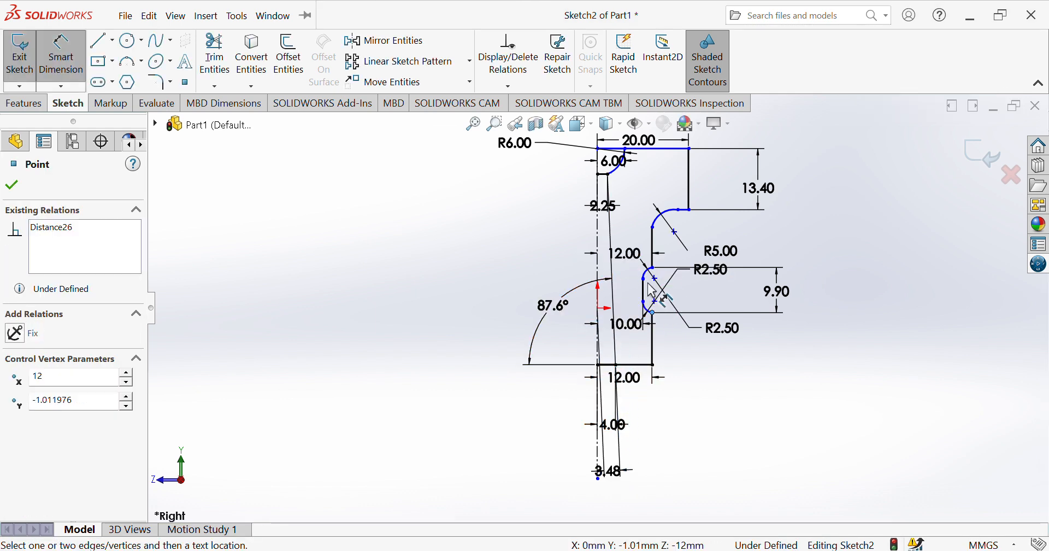
click(649, 273)
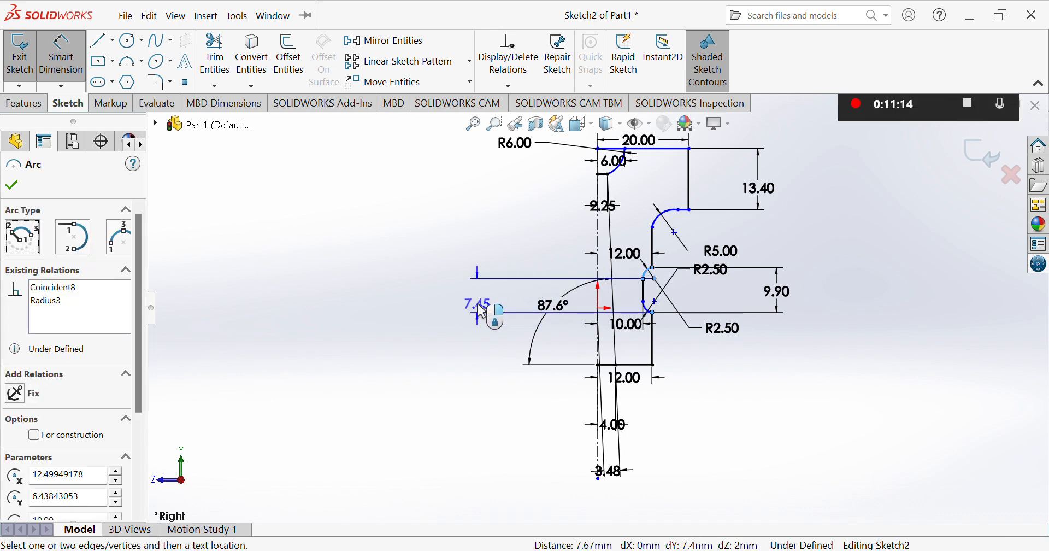
click(481, 311)
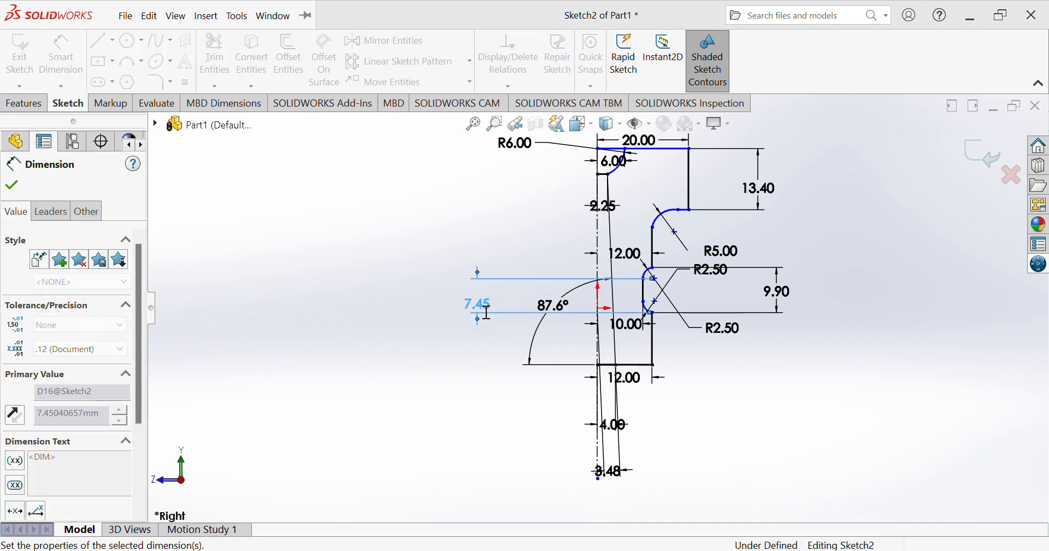
Dimension the aligned distance between the origin and the center of the recess's lower arc, placing it below the profile.
click(646, 306)
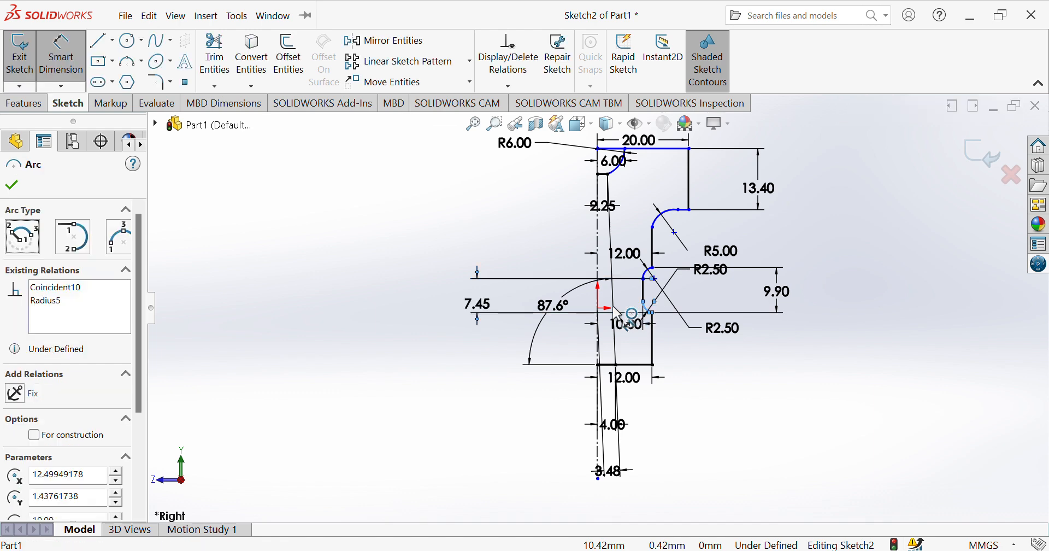
click(600, 310)
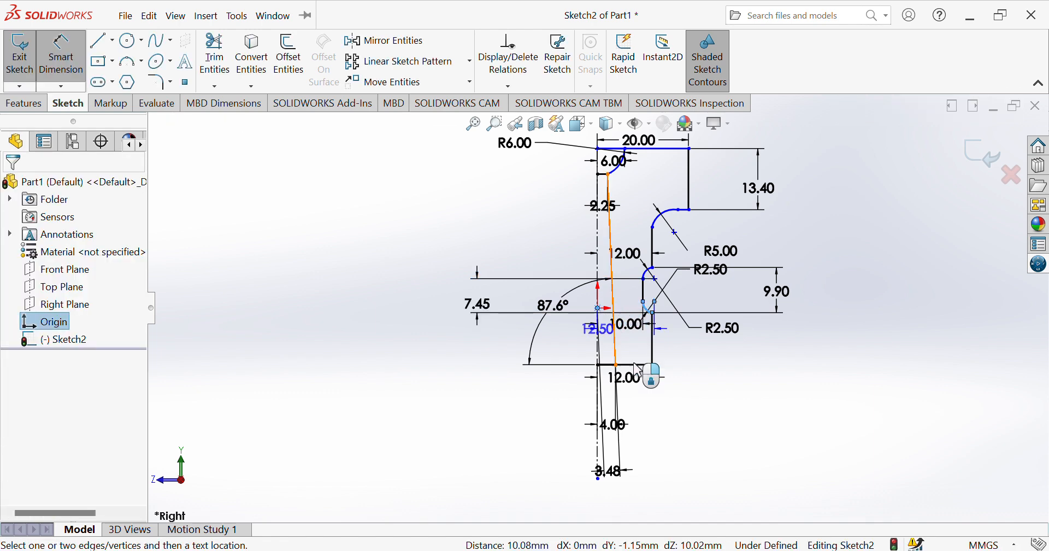
click(677, 449)
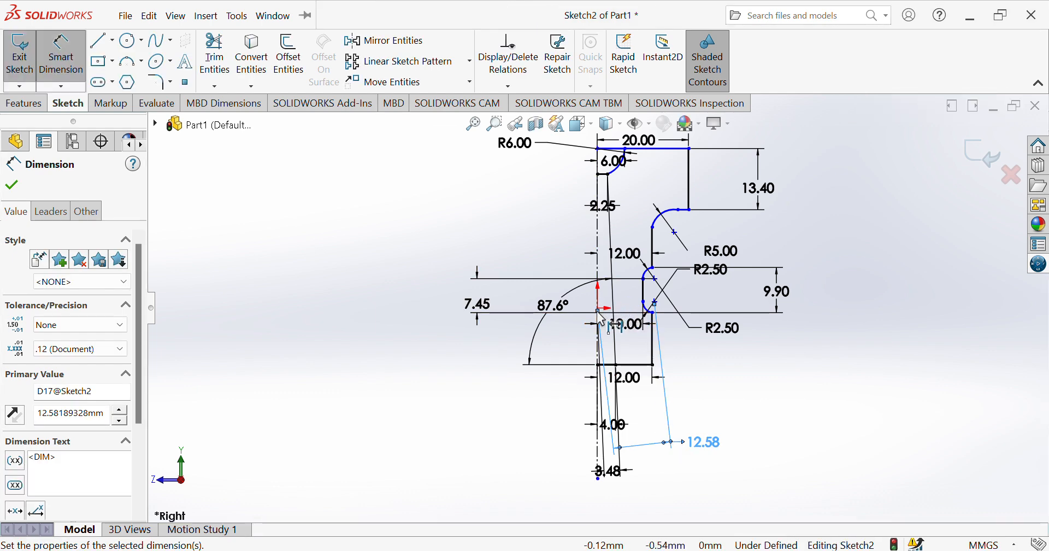
click(645, 284)
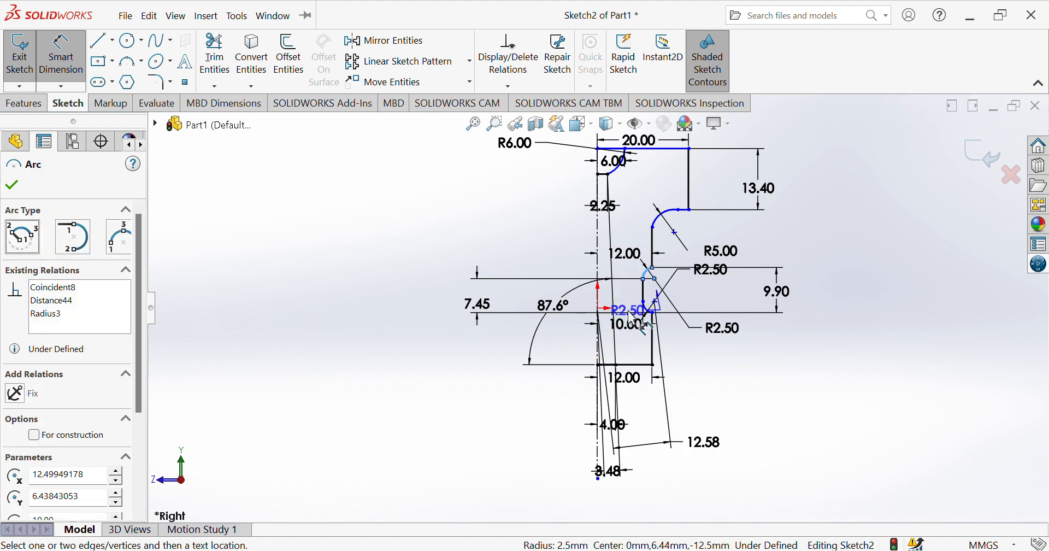
click(647, 310)
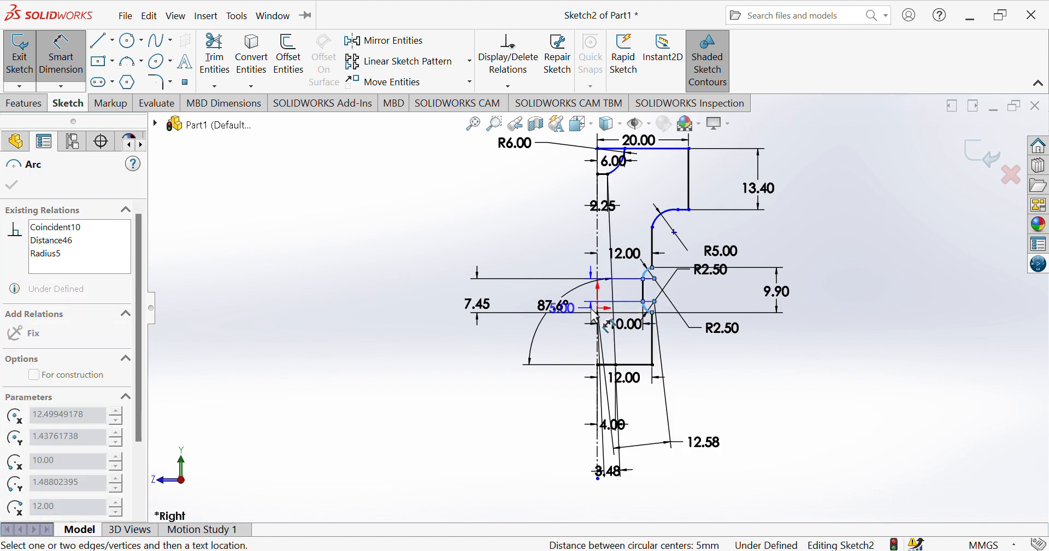
key(Escape)
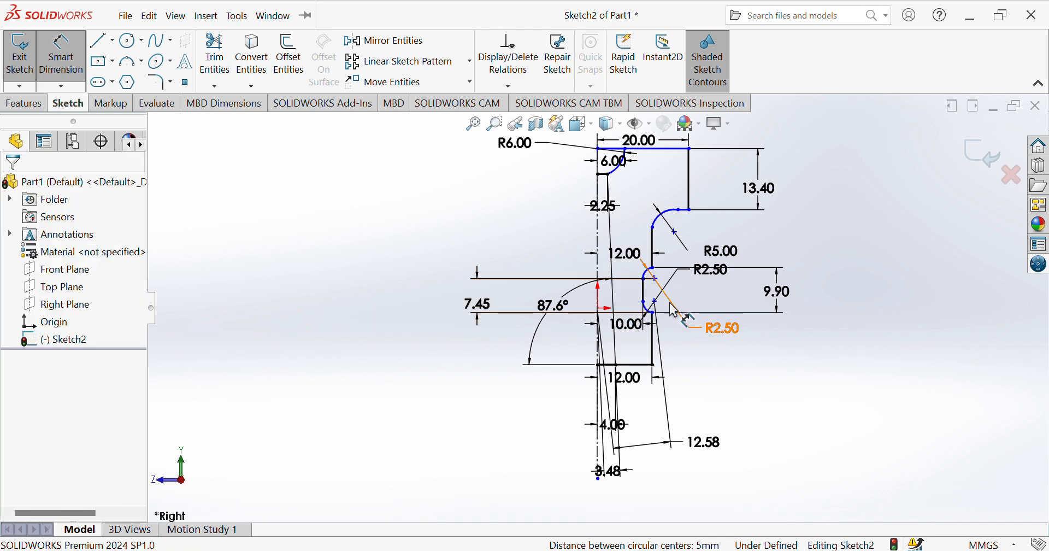
Dimension the horizontal distance between the origin and the center of the recess's lower arc, placing it inside the upper profile.
click(649, 313)
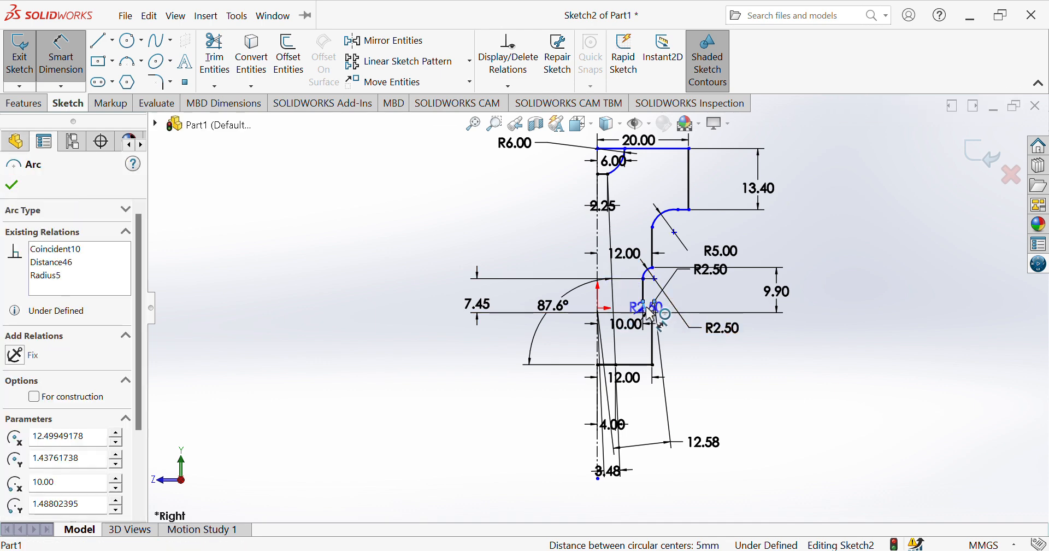
click(600, 308)
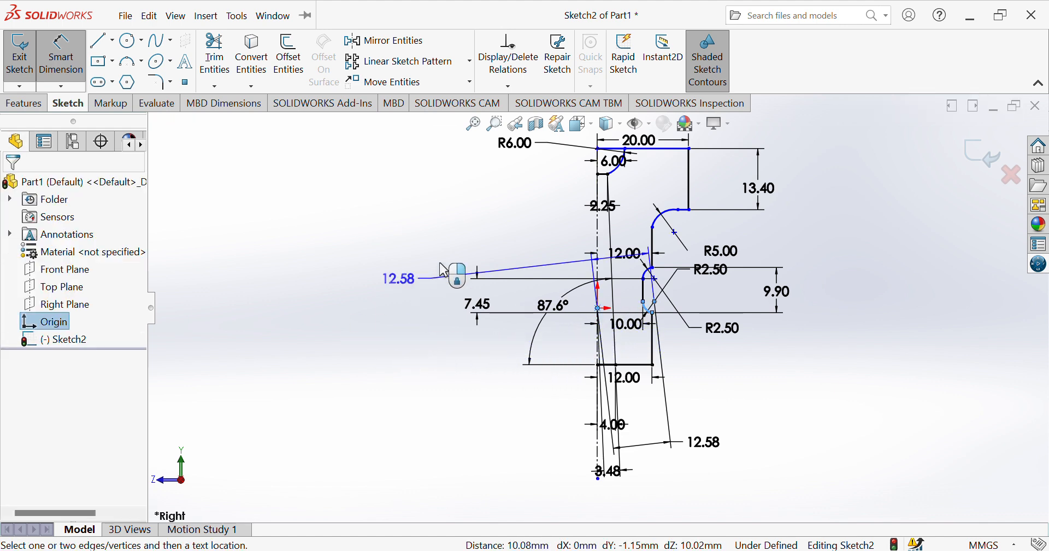
click(633, 198)
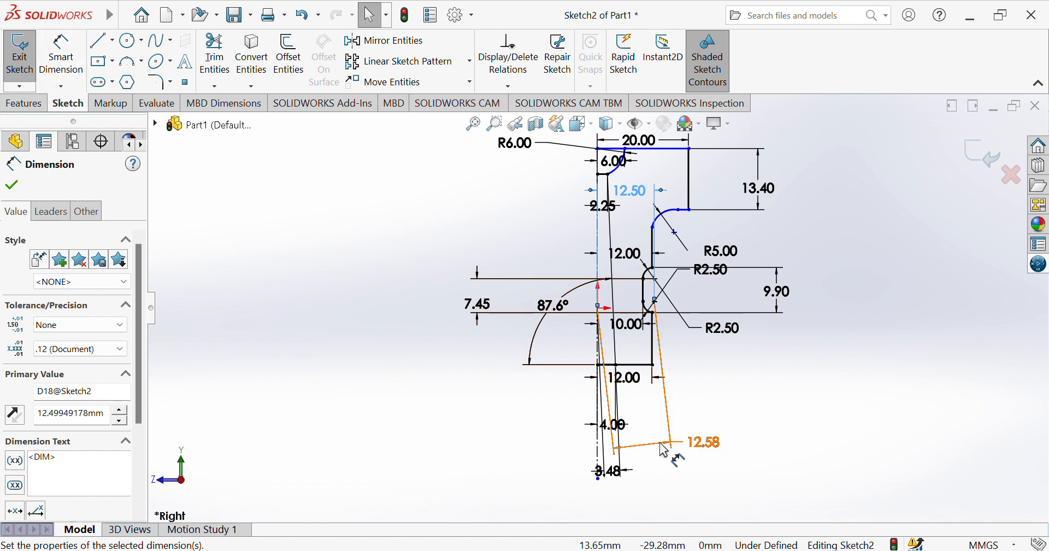
Delete the aligned dimension between the origin and the recess's lower arc center, and undo the deletion.
click(704, 442)
key(Delete)
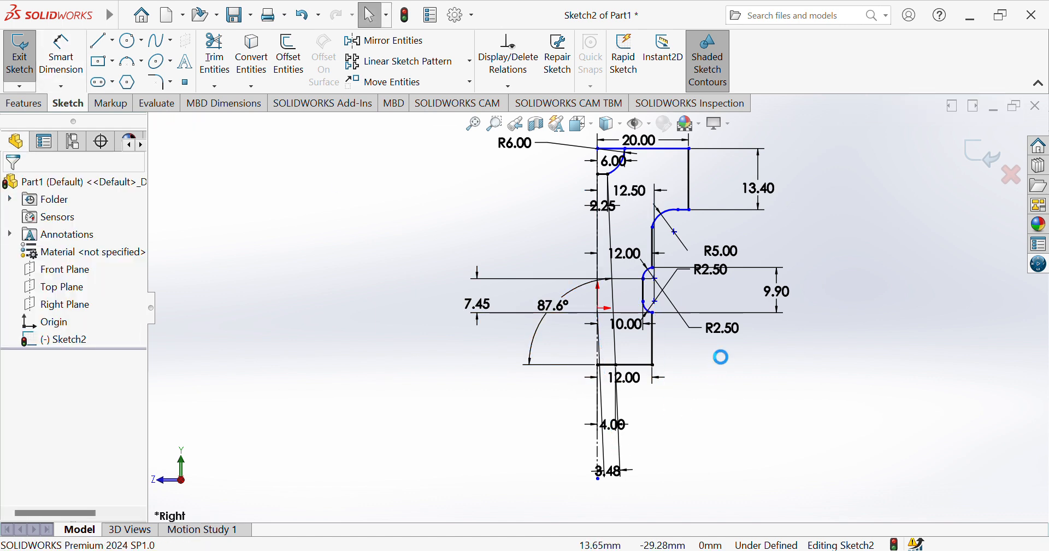
key(ctrl+z)
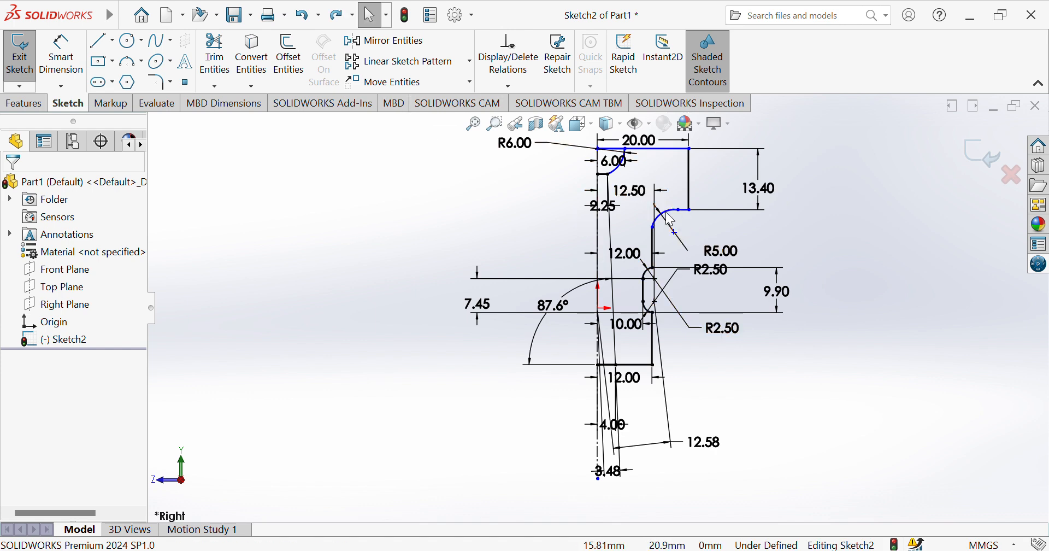
Dimension the vertical distance between the origin and the upper endpoint of the 5 mm radius arc.
click(61, 58)
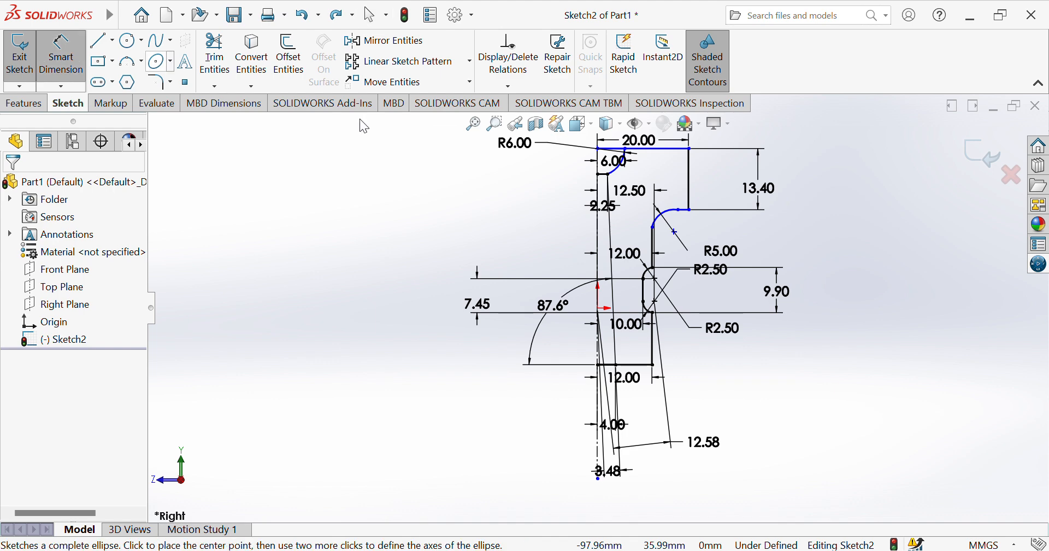
click(679, 210)
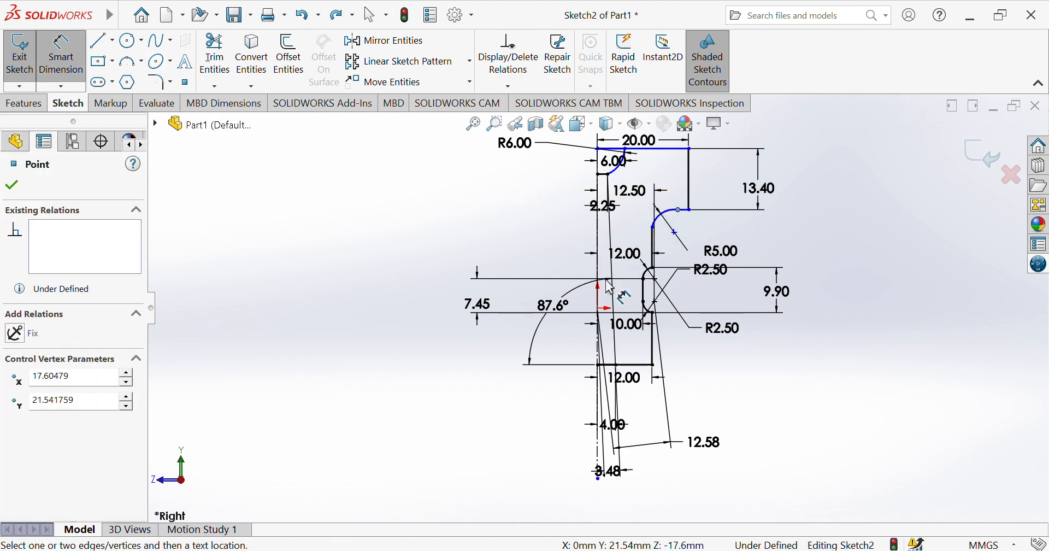
click(600, 309)
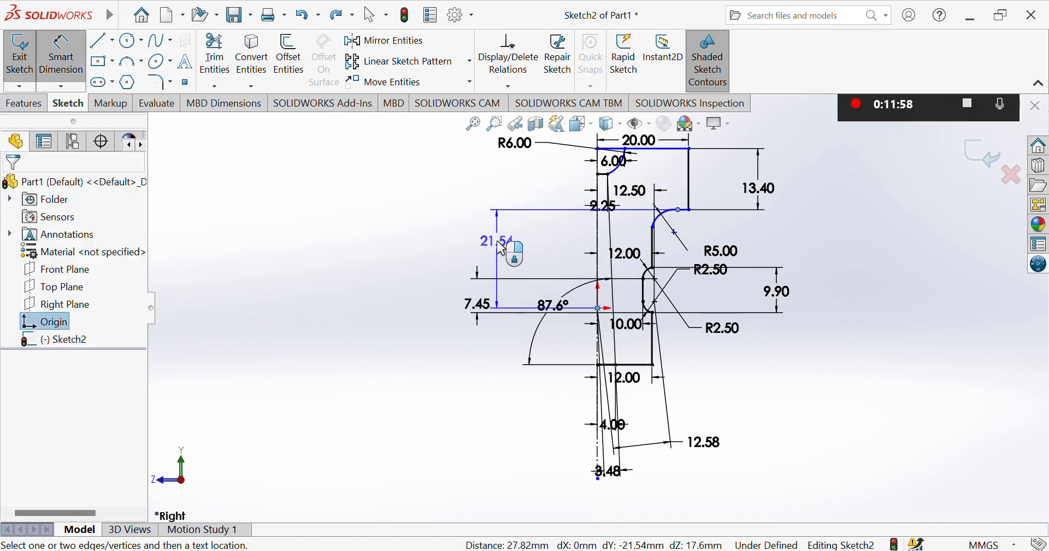
click(501, 247)
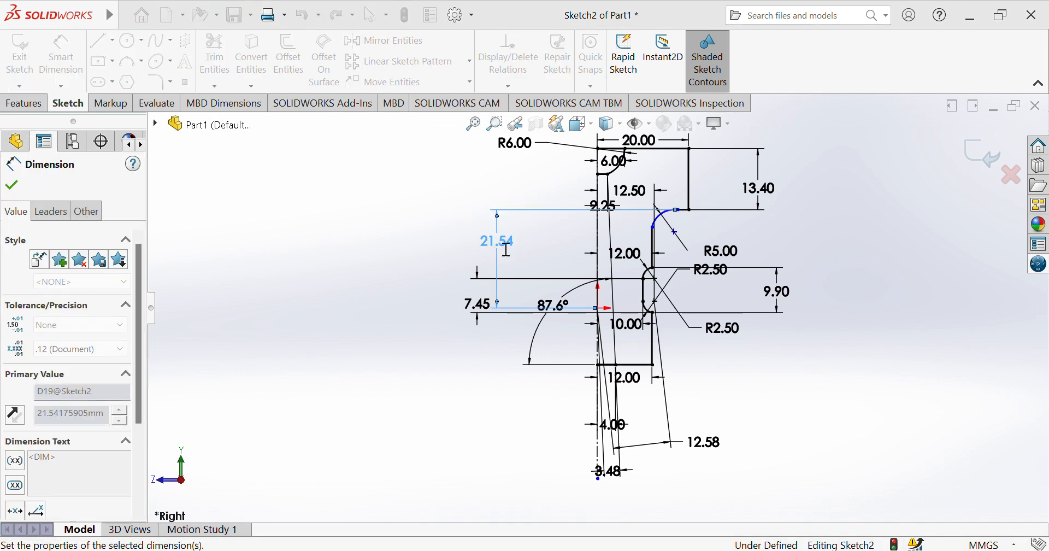
Try to dimension the aligned distance between the origin and the center of the 5 mm radius arc, below the profile.
click(660, 222)
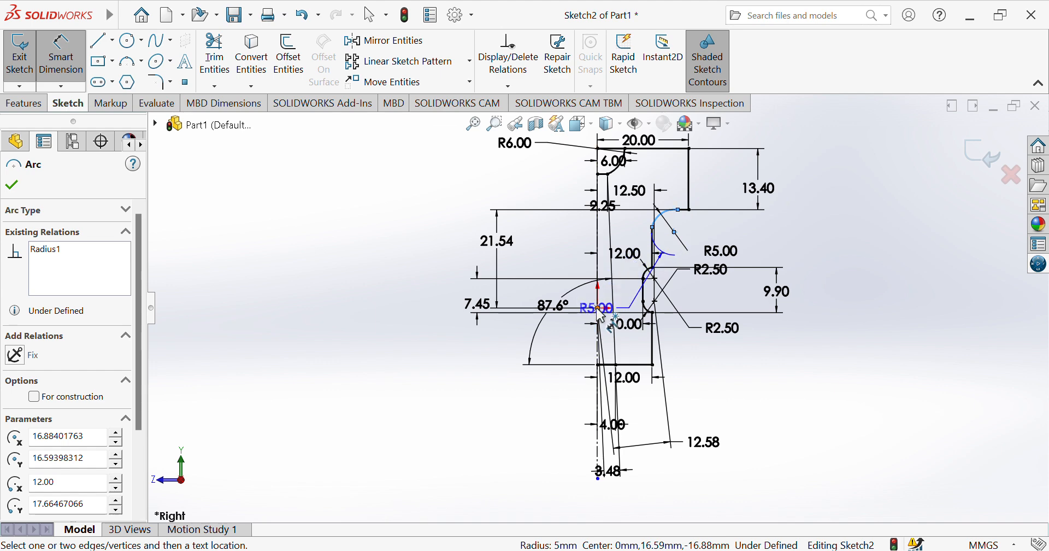
click(599, 309)
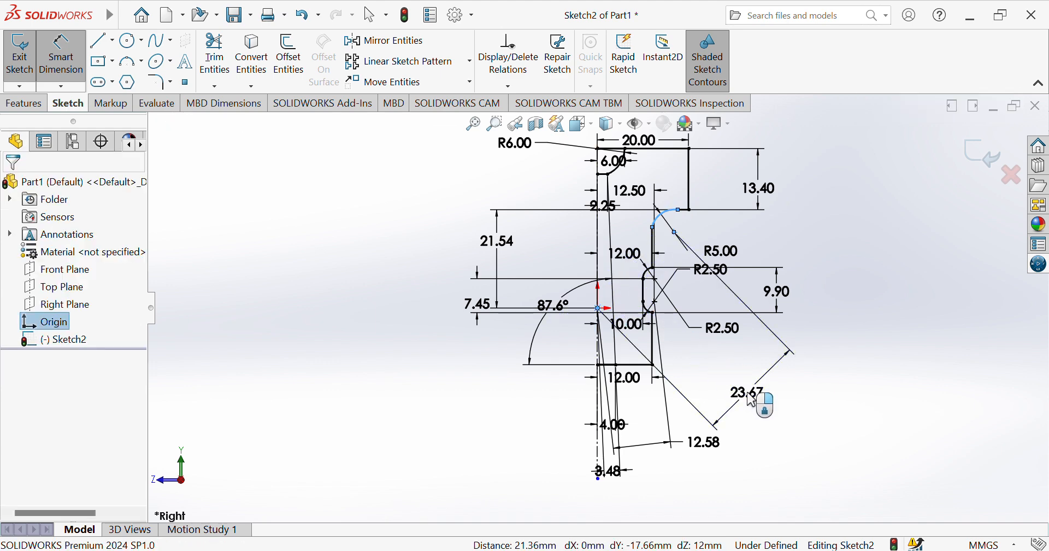
click(752, 400)
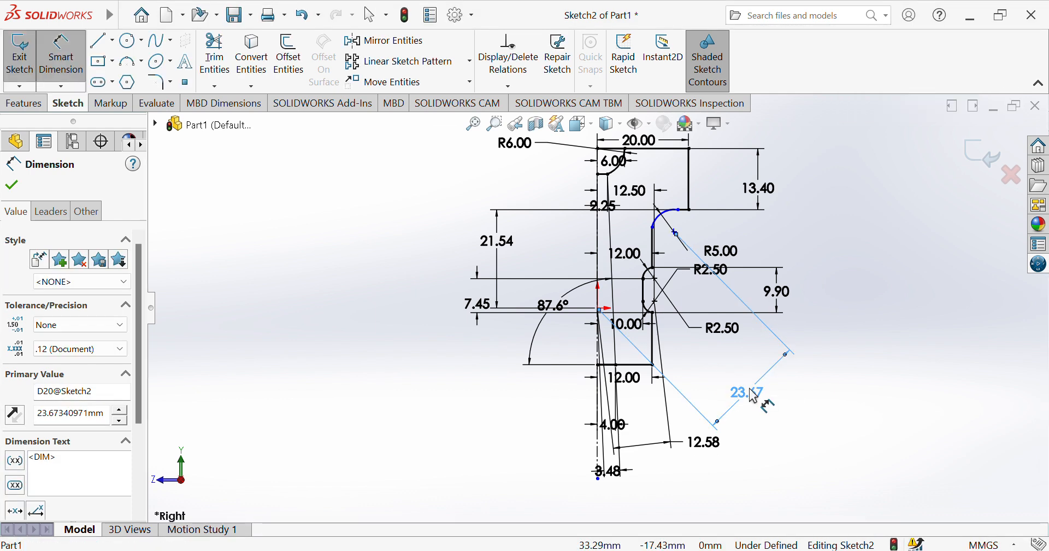
mouse_move(754, 397)
mouse_down()
mouse_move(703, 429)
mouse_move(552, 417)
mouse_move(562, 262)
mouse_move(642, 175)
mouse_move(680, 358)
mouse_move(693, 373)
mouse_up()
key(Escape)
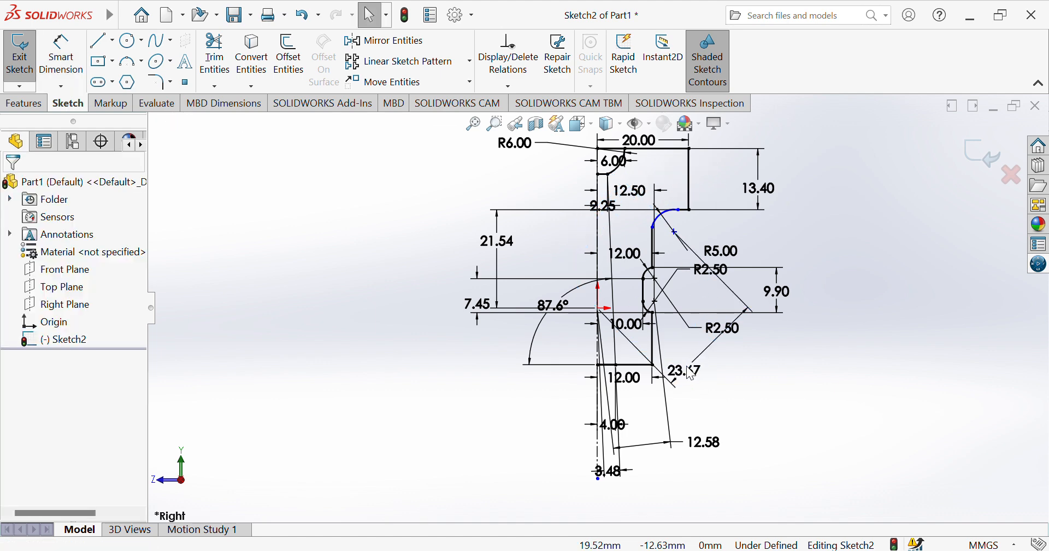
key(ctrl+z)
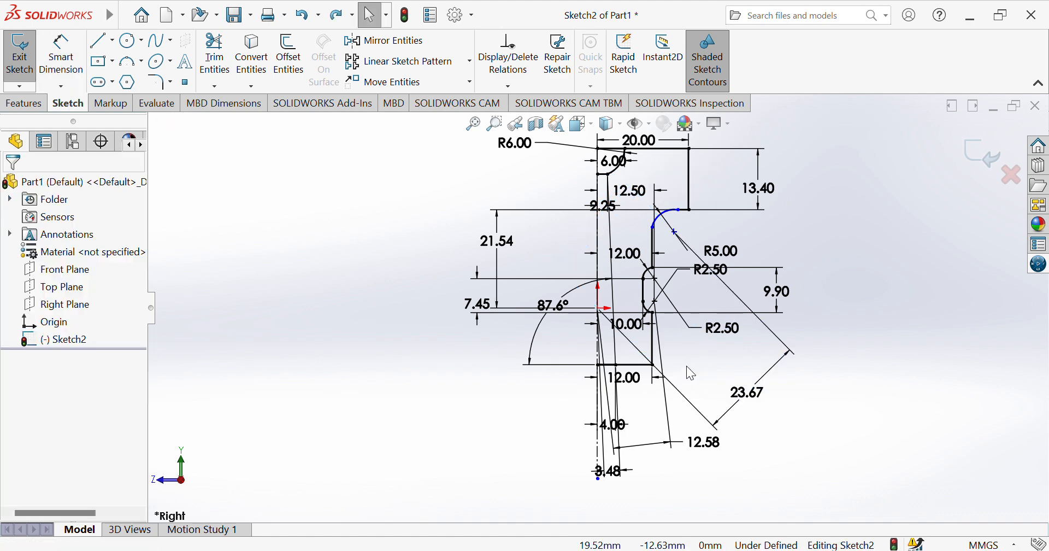
key(ctrl+z)
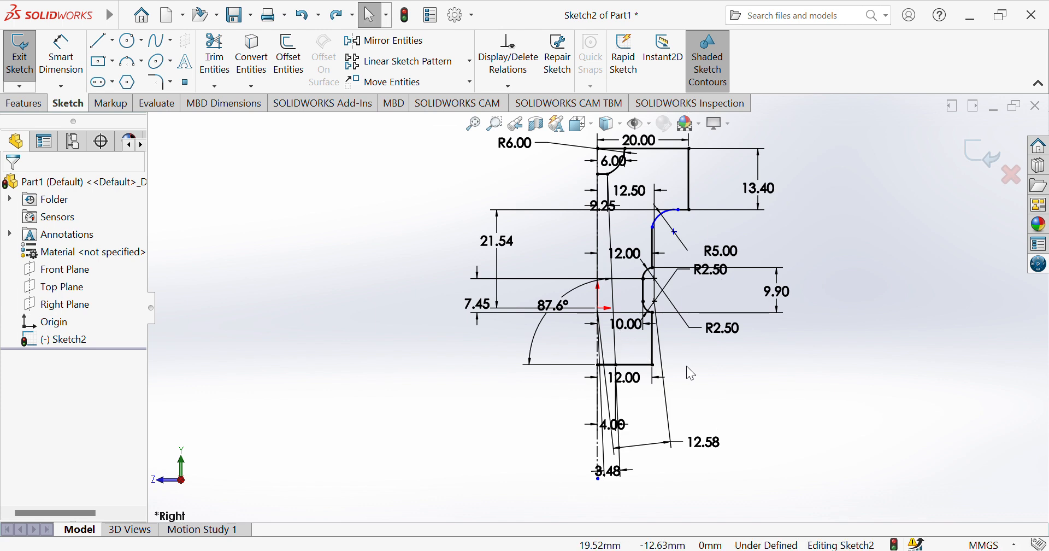
Dimension the horizontal distance between the origin and the center of the 5 mm radius arc, placing it near the profile's top.
click(62, 55)
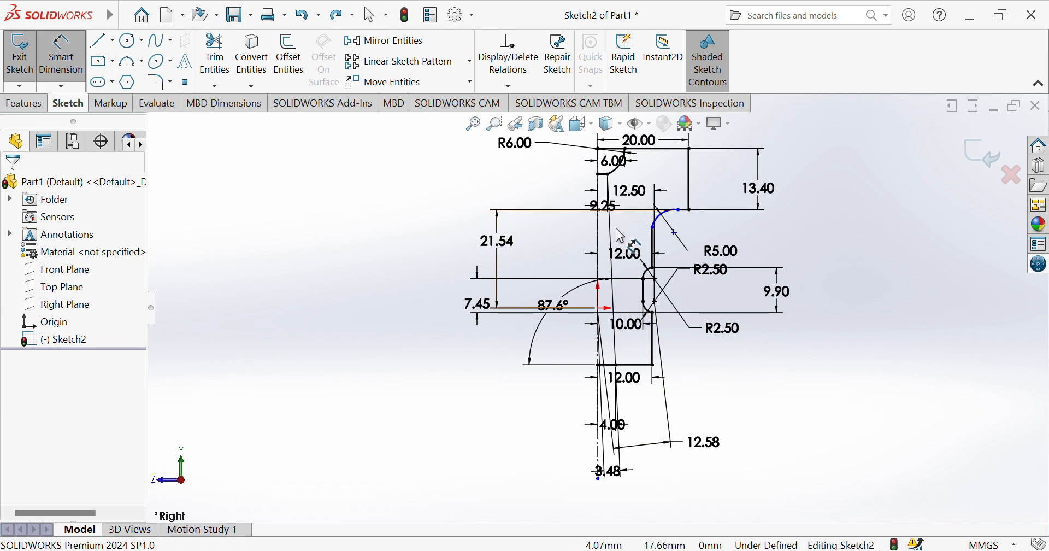
click(661, 222)
click(598, 308)
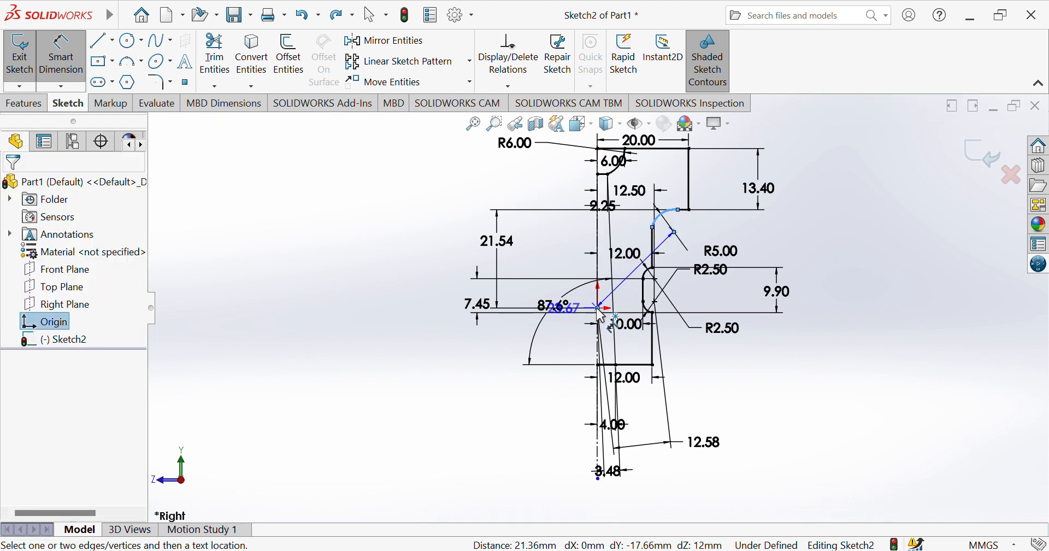
click(649, 172)
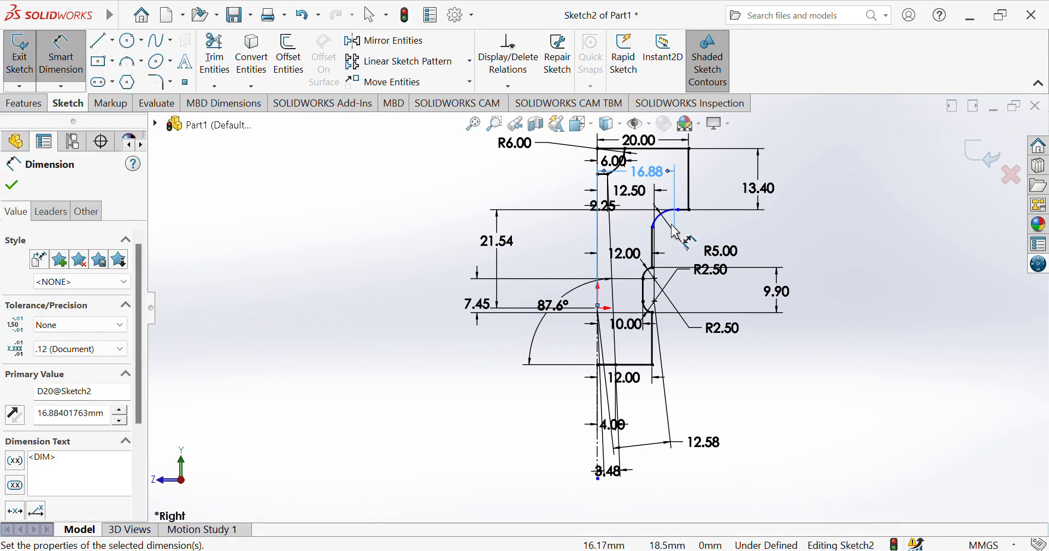
key(Escape)
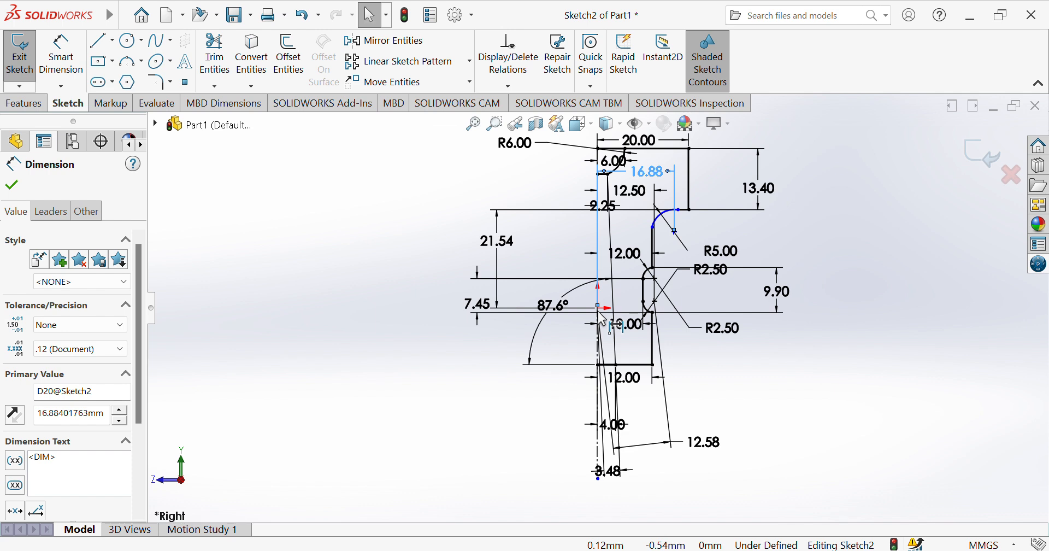
Dimension the vertical distance between the origin and the center of the 5 mm radius arc, placing it beyond the existing vertical dimensions.
click(61, 54)
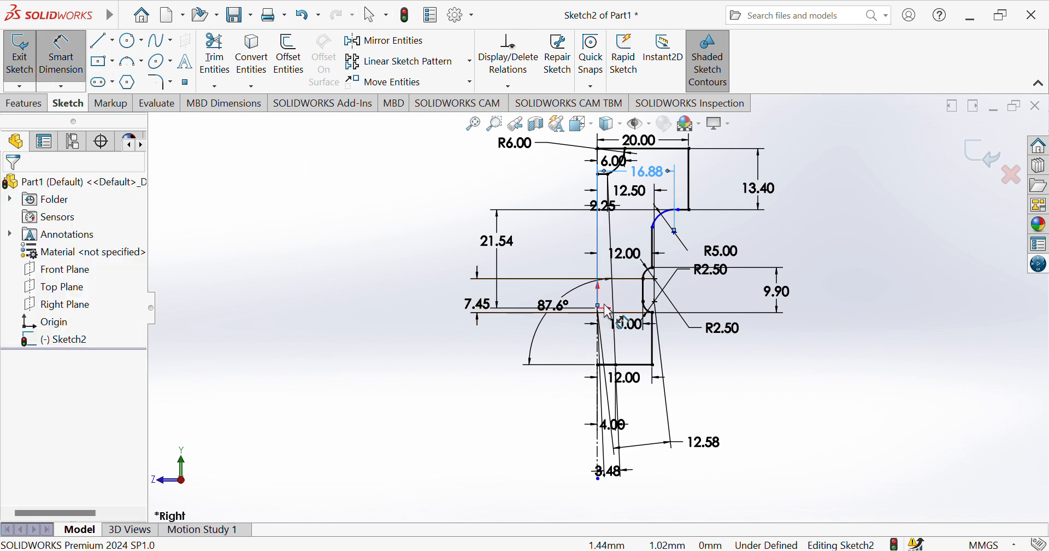
click(603, 316)
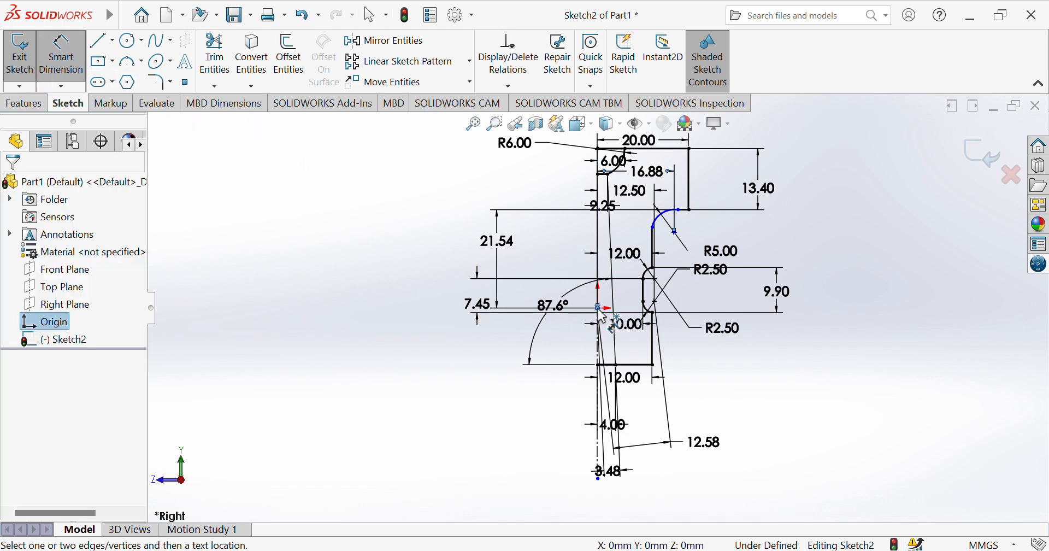
click(676, 233)
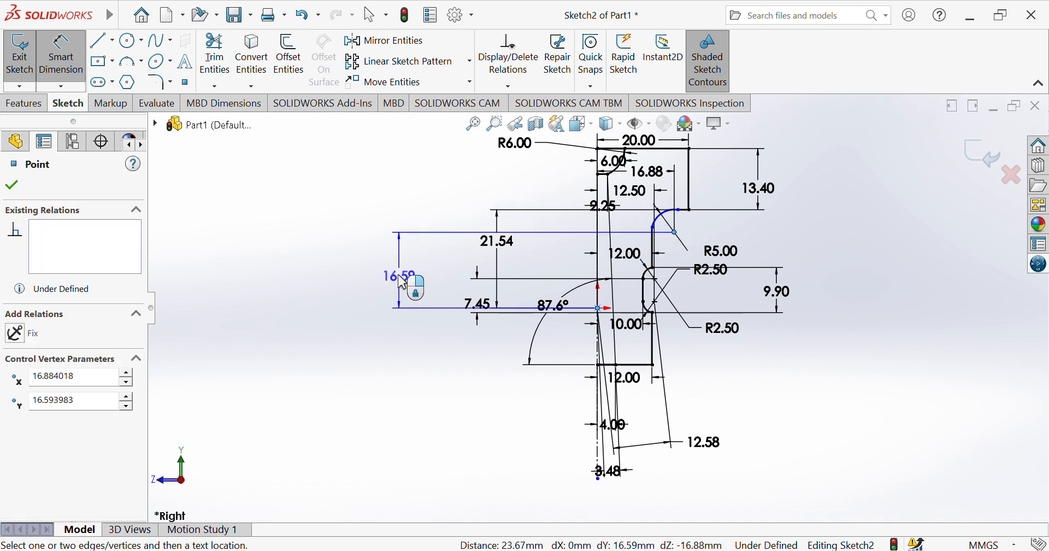
click(399, 276)
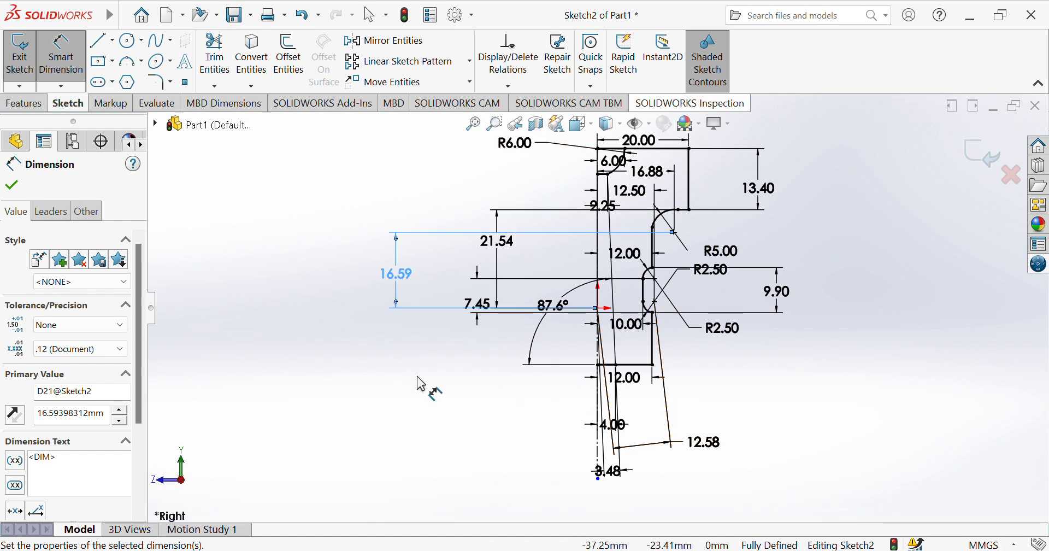
Start a Revolved Boss/Base from the sketch with the vertical centerline as the axis of revolution.
click(23, 104)
click(76, 64)
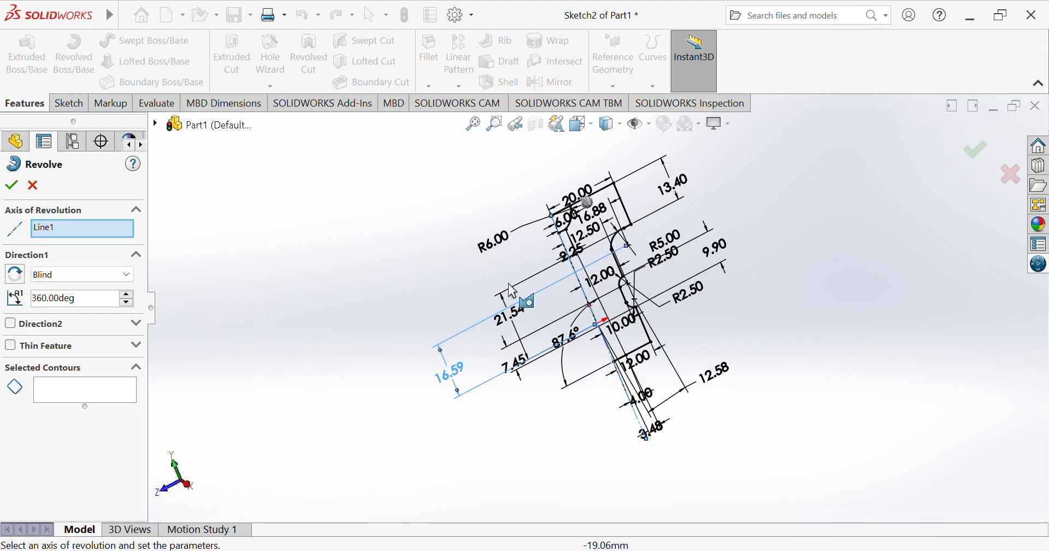
click(580, 284)
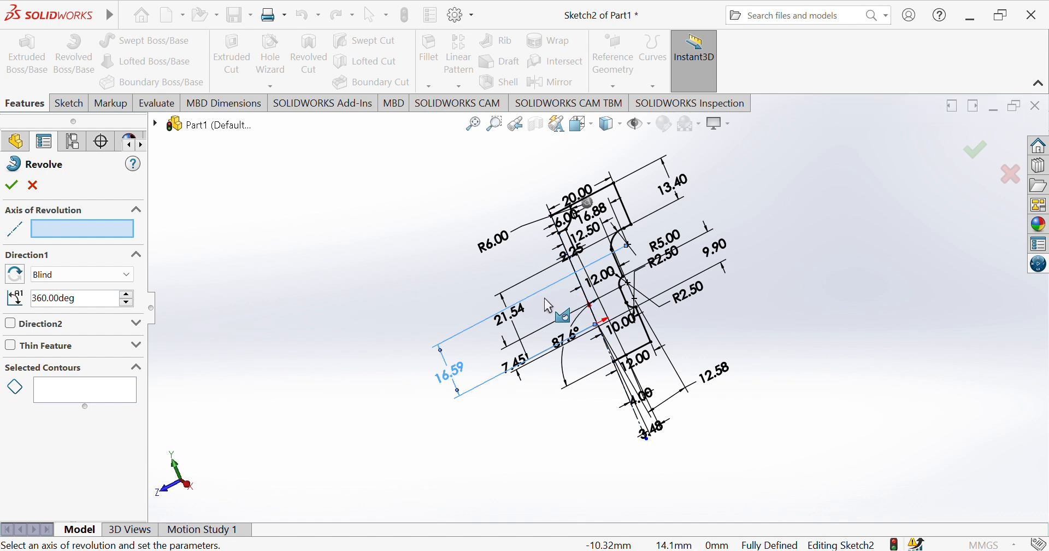
click(562, 296)
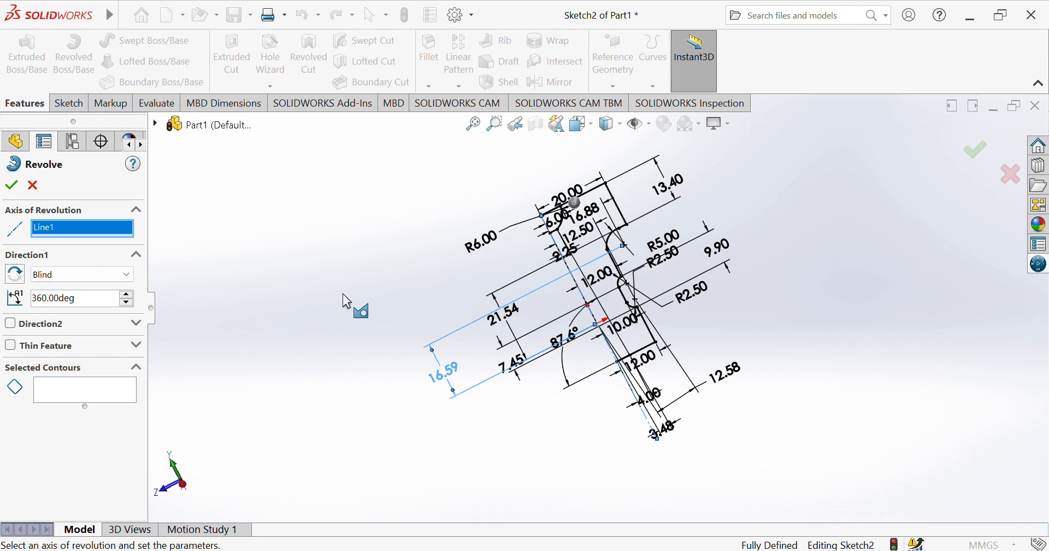
Swap the large outer profile region for the top pocket region as the revolve contour and set the revolve angle to 328 degrees.
click(599, 255)
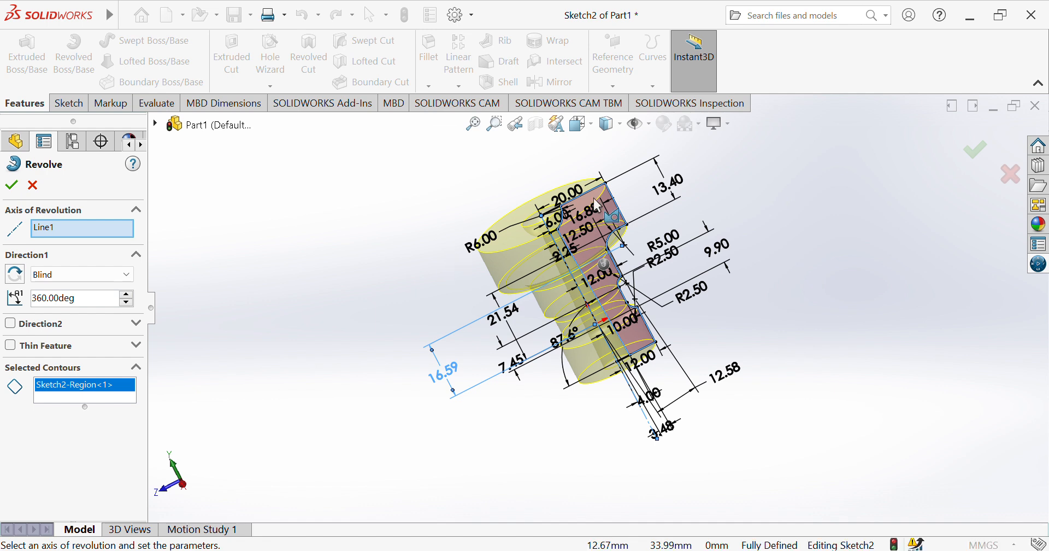
click(566, 226)
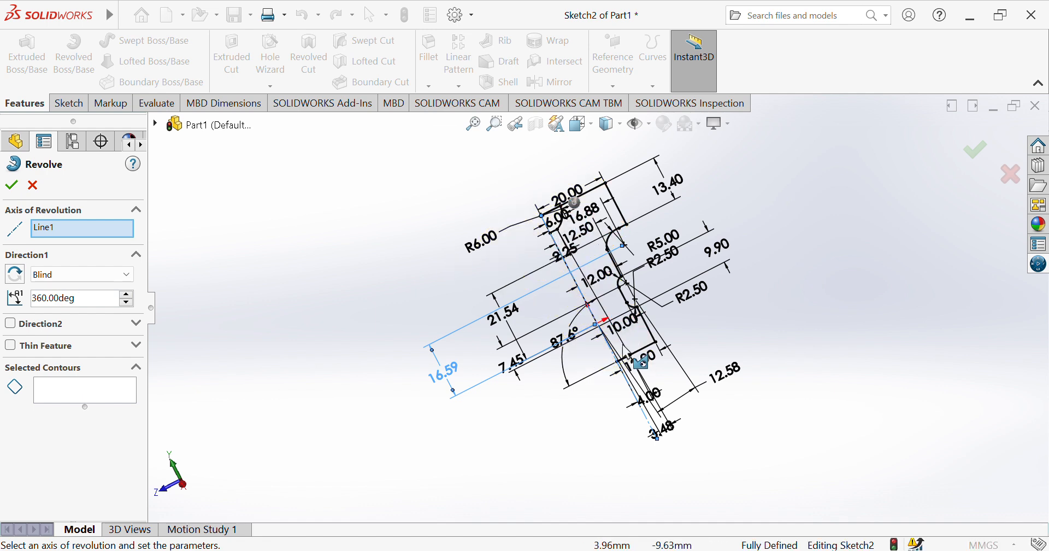
click(557, 219)
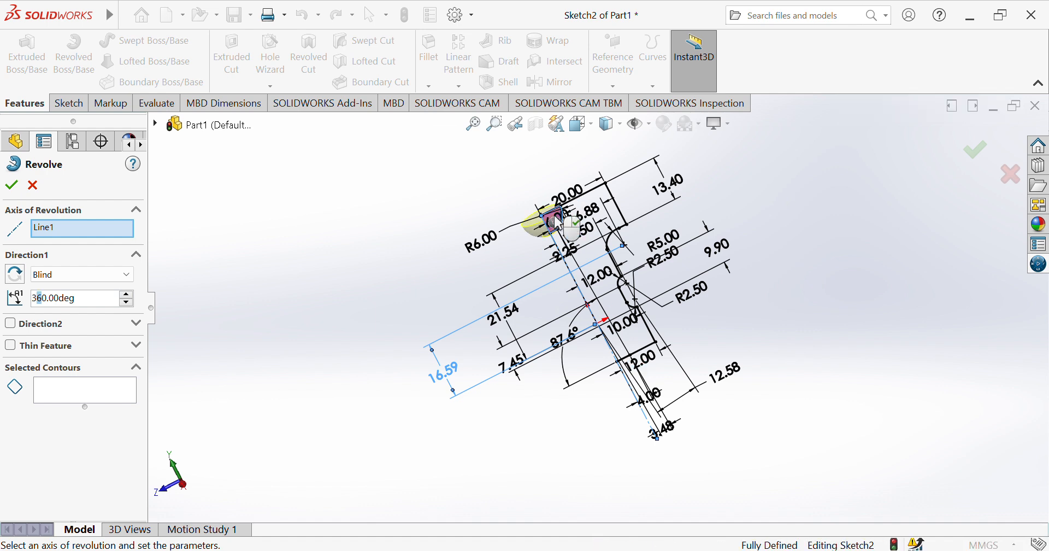
click(555, 218)
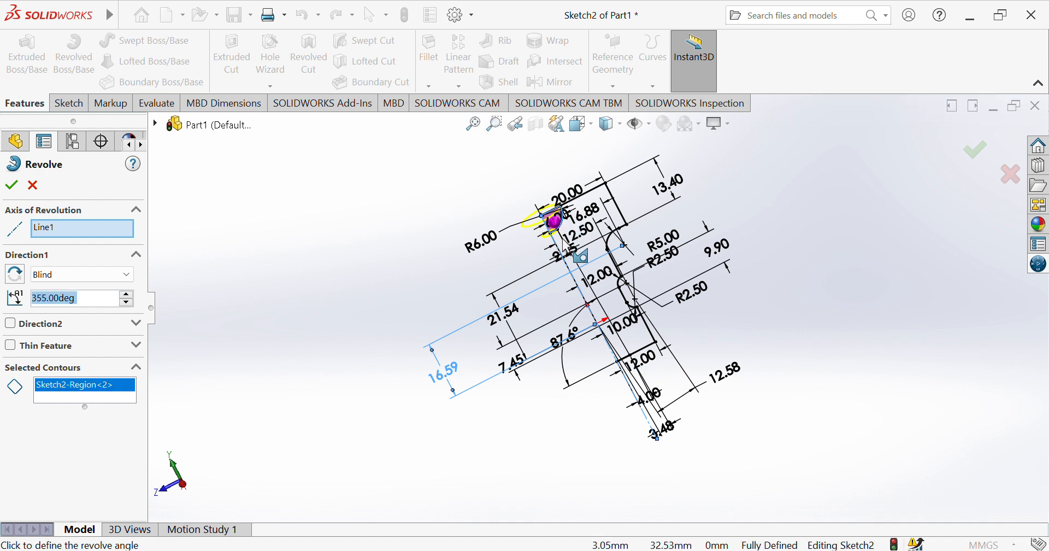
click(563, 219)
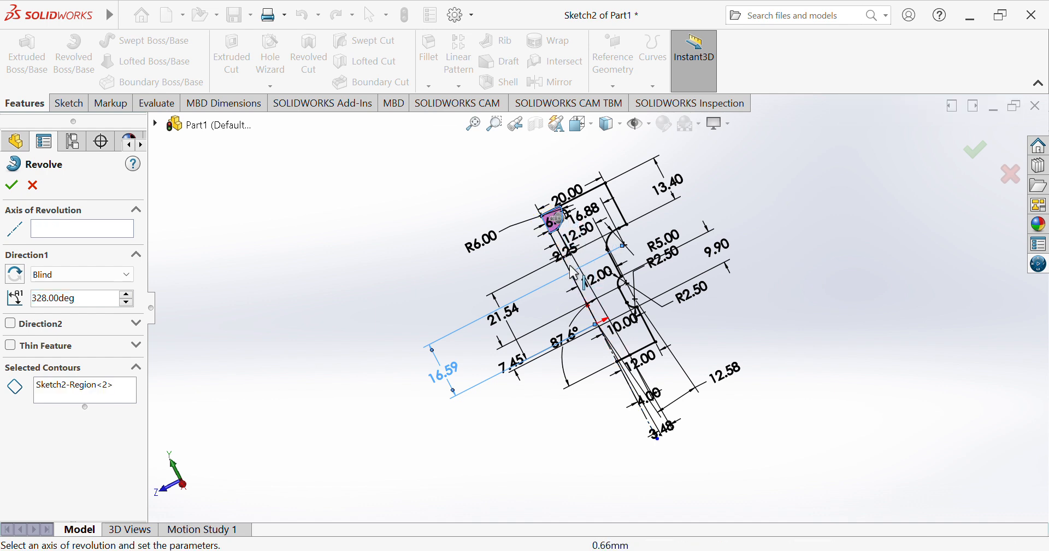
click(600, 259)
click(600, 254)
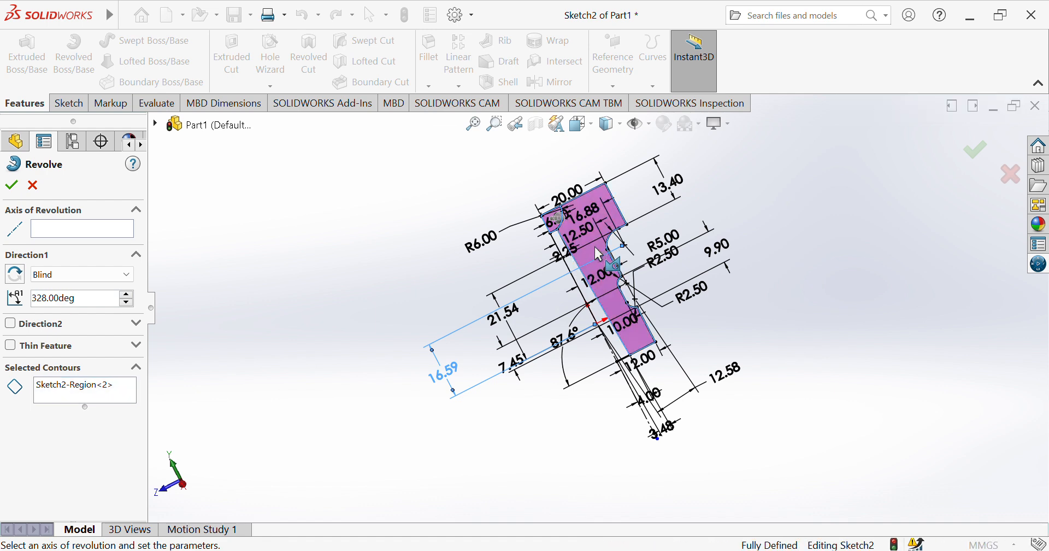
click(556, 231)
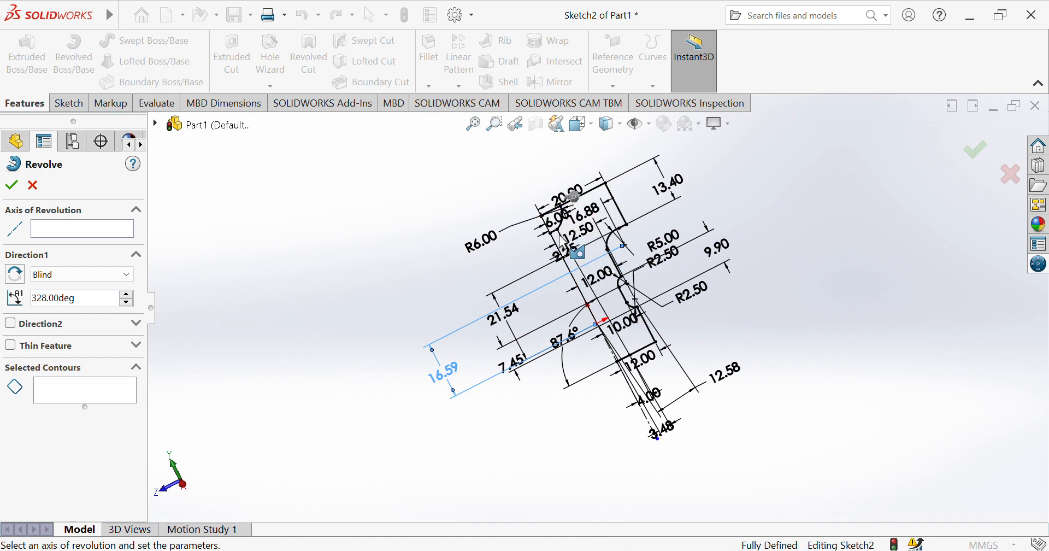
click(575, 269)
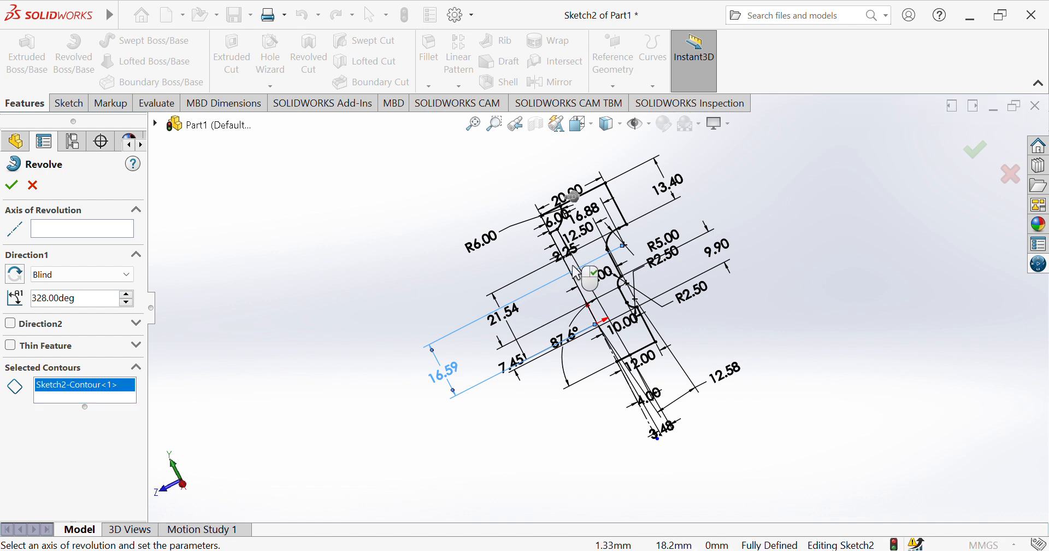
click(578, 273)
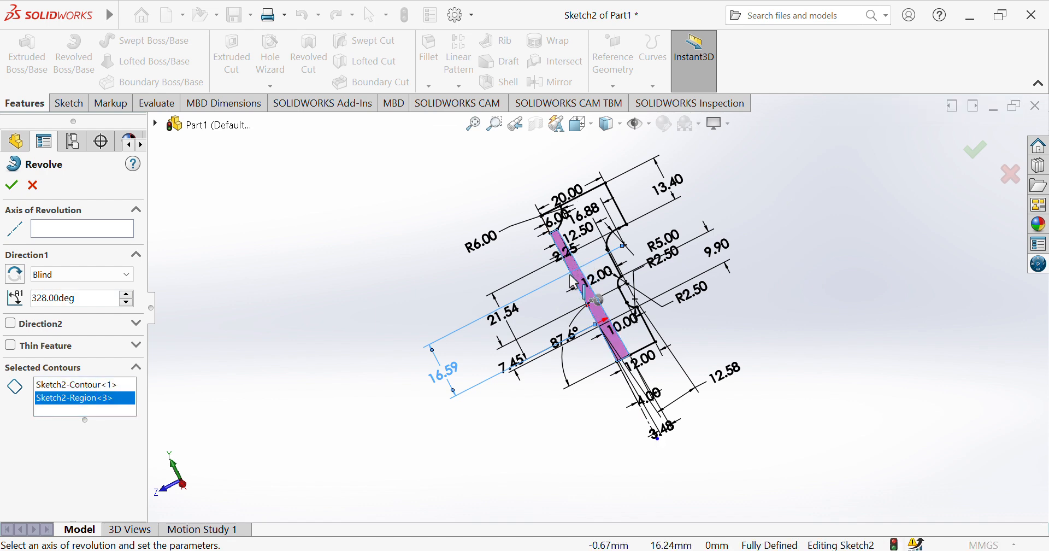
click(573, 281)
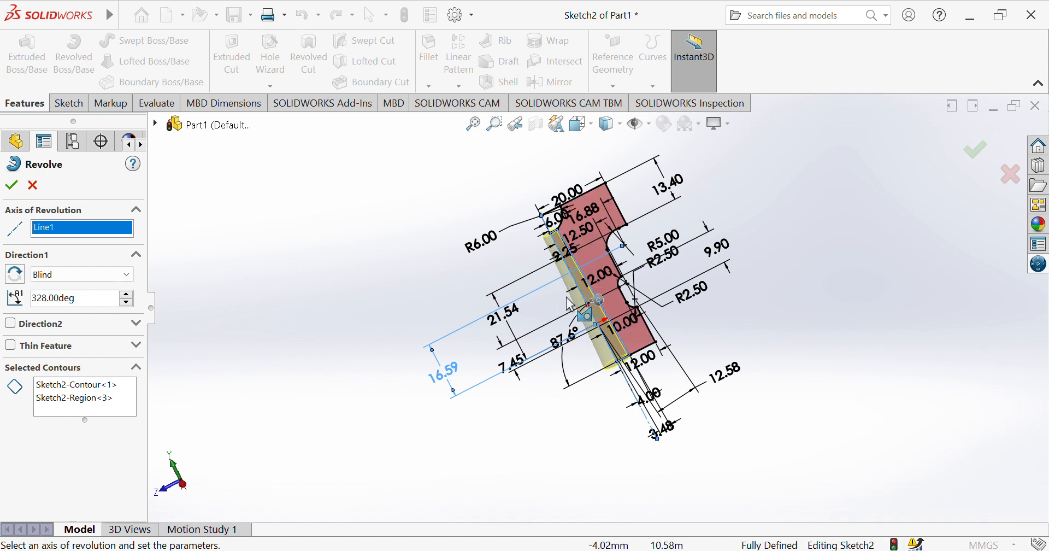
click(576, 268)
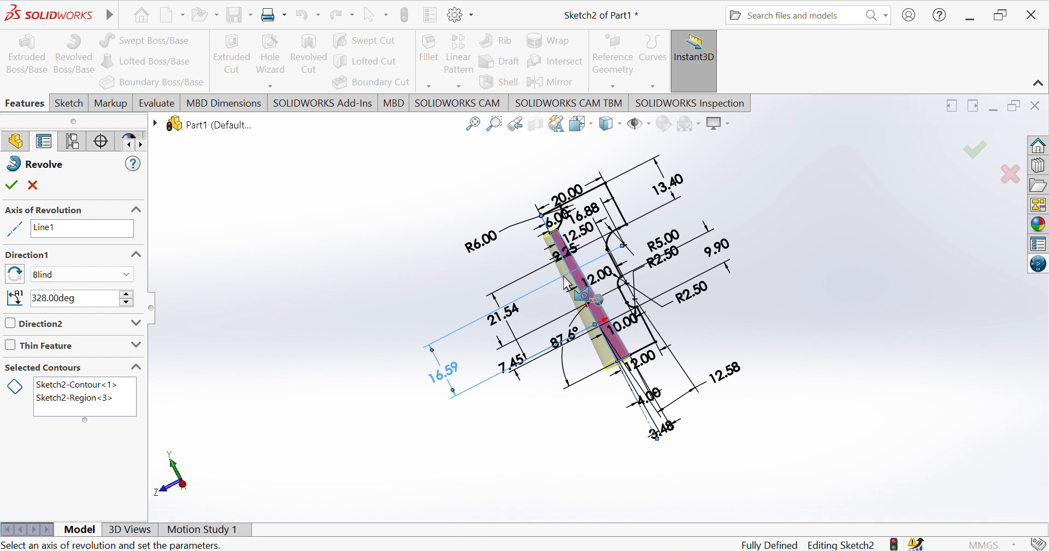
click(576, 276)
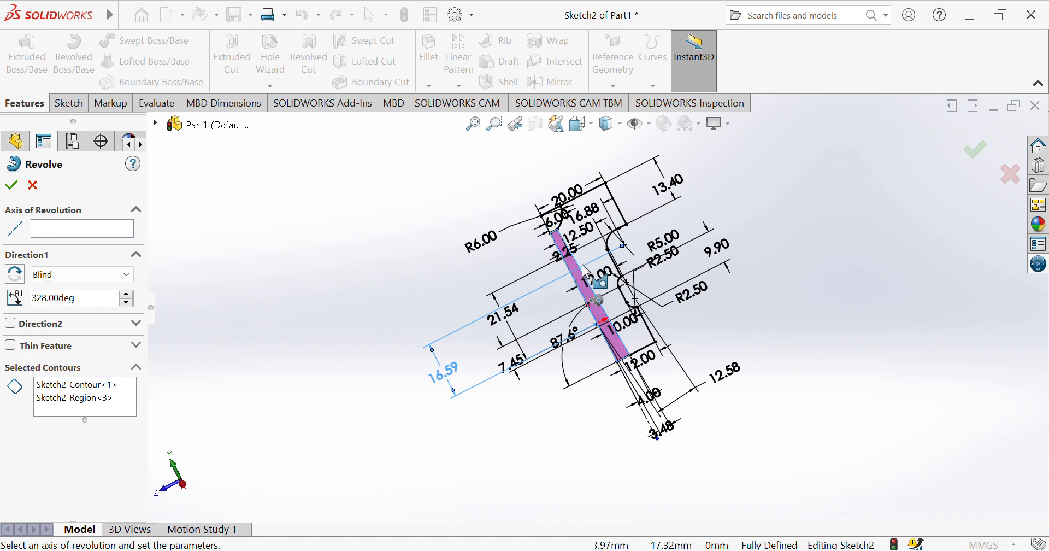
click(592, 248)
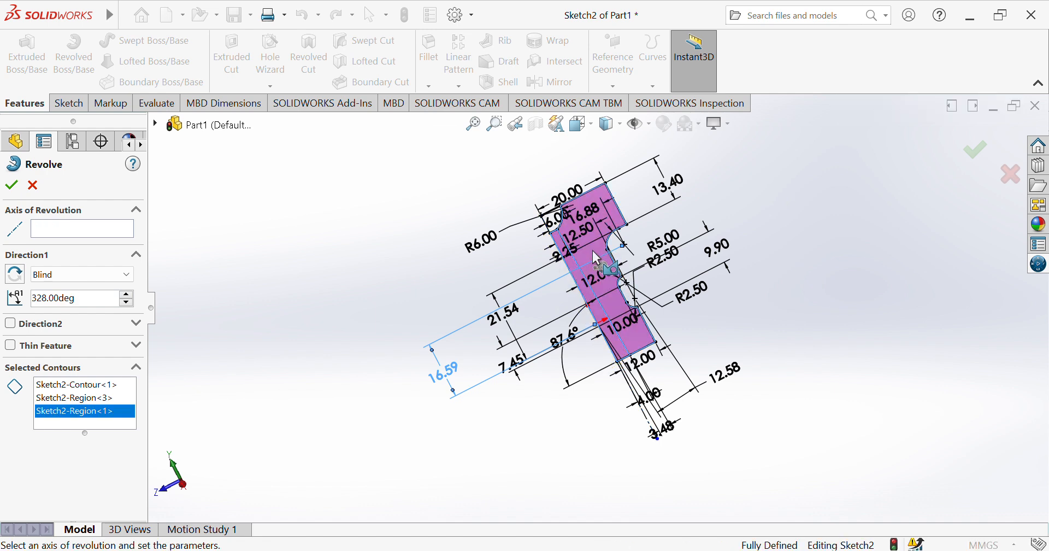
click(569, 270)
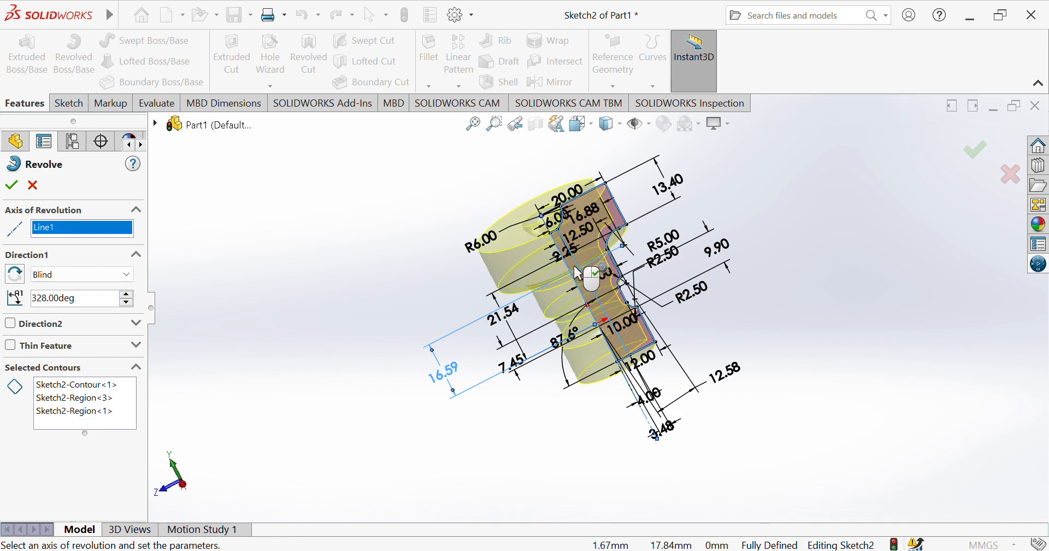
right_click(575, 267)
click(580, 274)
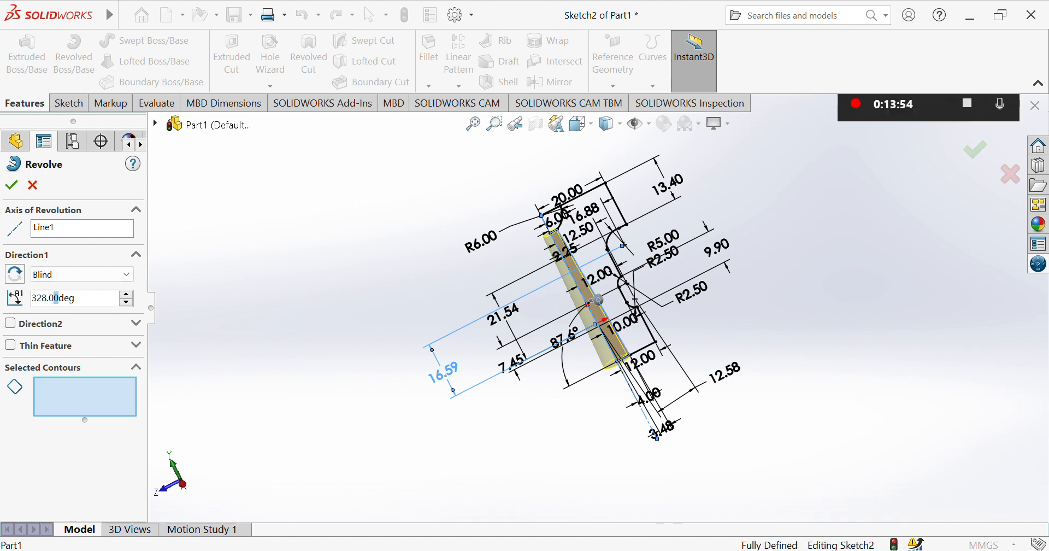
click(32, 187)
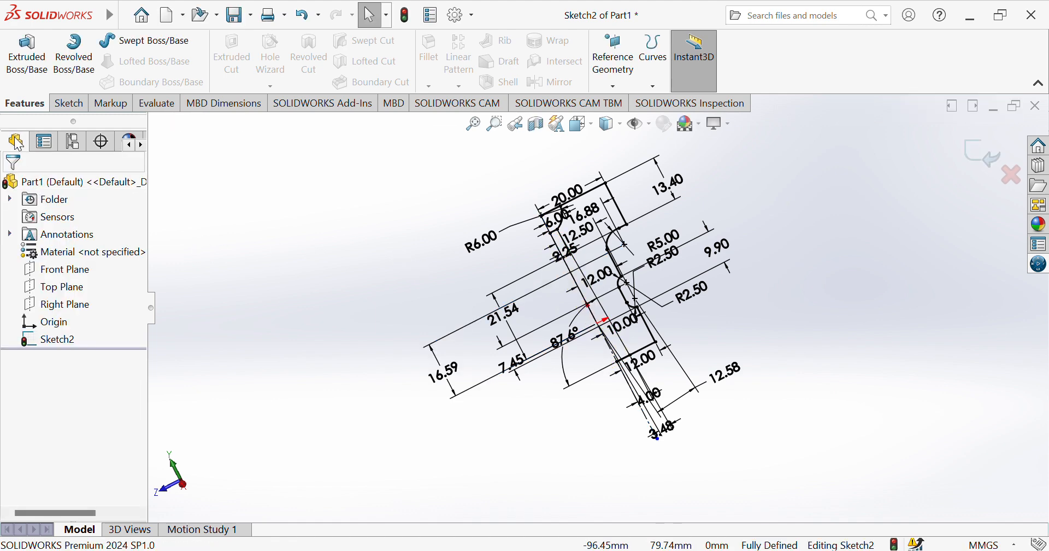
Revolve the large outer profile region 360 degrees around the vertical centerline.
click(72, 66)
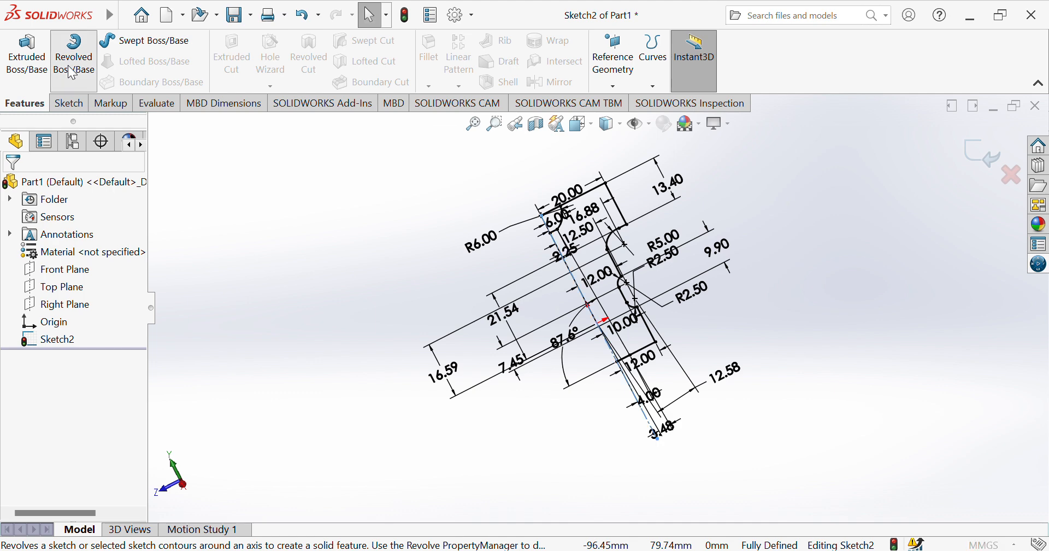
click(600, 260)
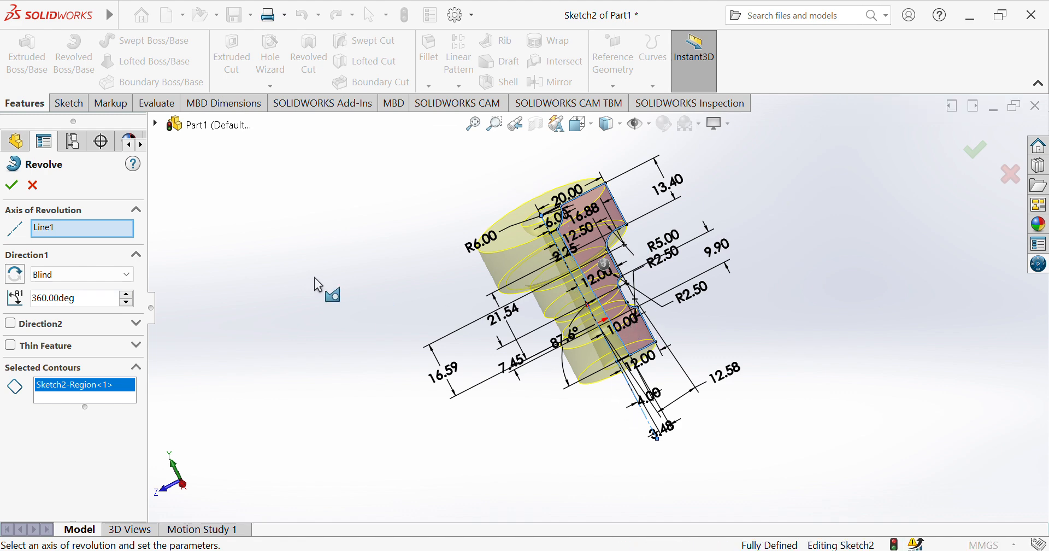
key(Down)
key(Down)
key(Down)
key(Down)
key(Down)
key(Down)
key(Down)
key(Down)
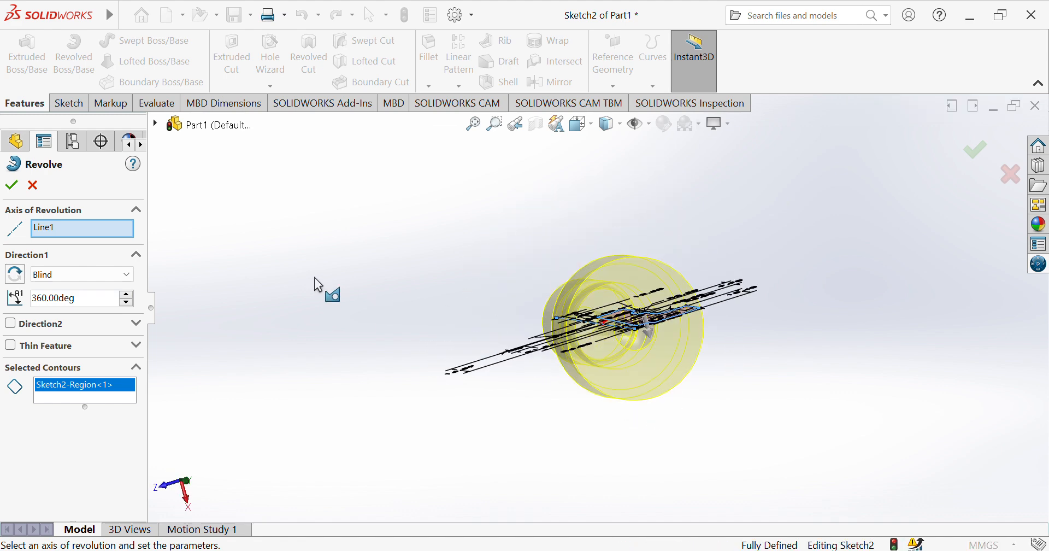
key(Down)
key(Down)
key(Down)
key(Down)
key(Down)
key(Down)
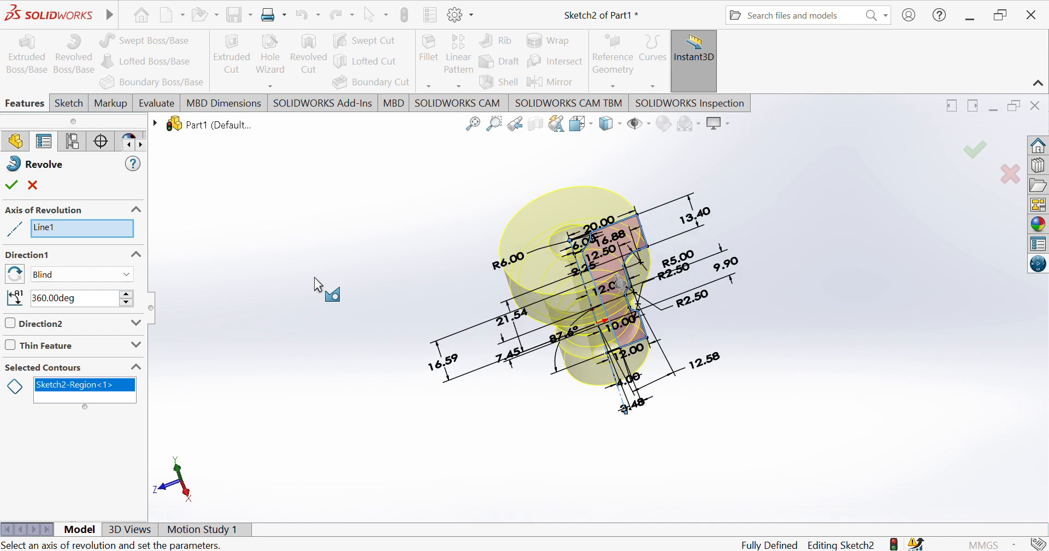
key(Down)
key(Down)
key(Down)
key(Down)
key(Down)
key(Down)
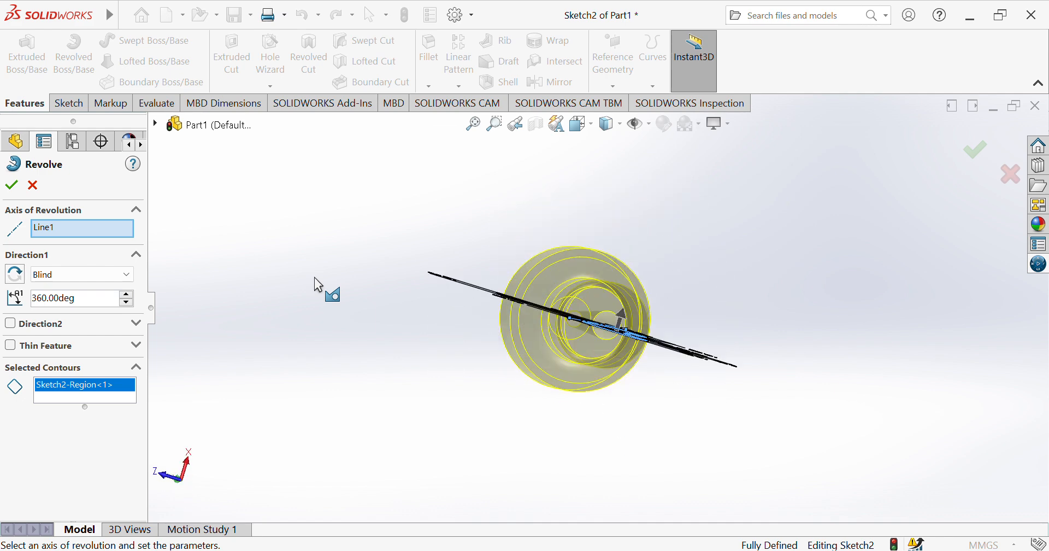
key(Down)
key(Down)
key(Down)
key(Down)
key(Down)
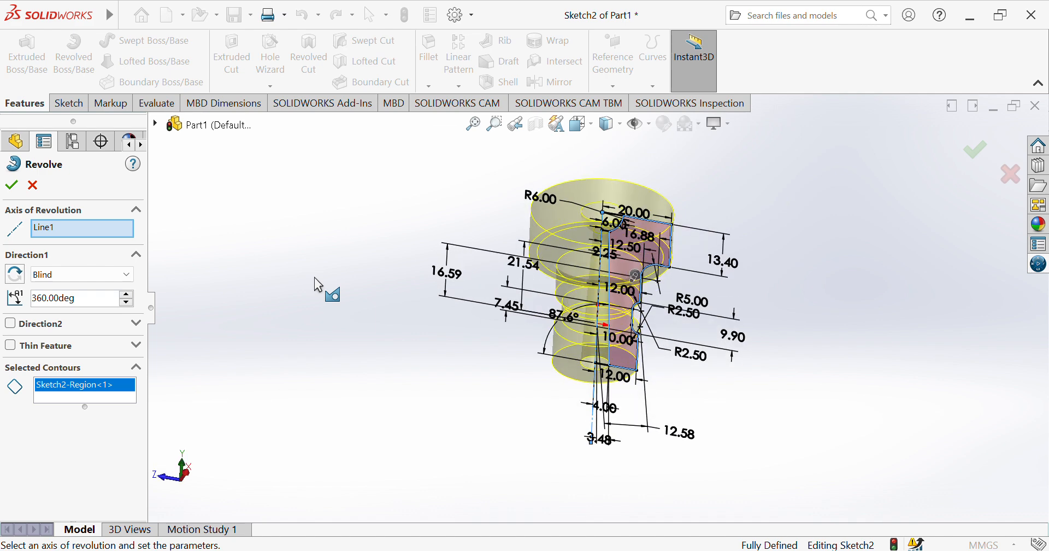
key(Down)
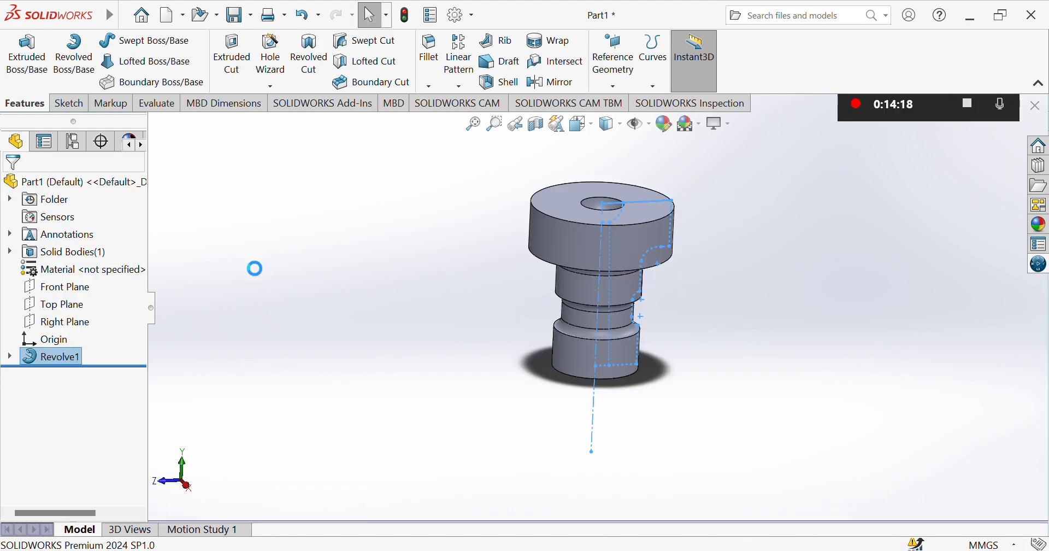
Examine the revolved part's top pocket, bore and stepped outer surface from several angles.
key(Down)
key(Down)
key(Down)
key(Down)
key(Down)
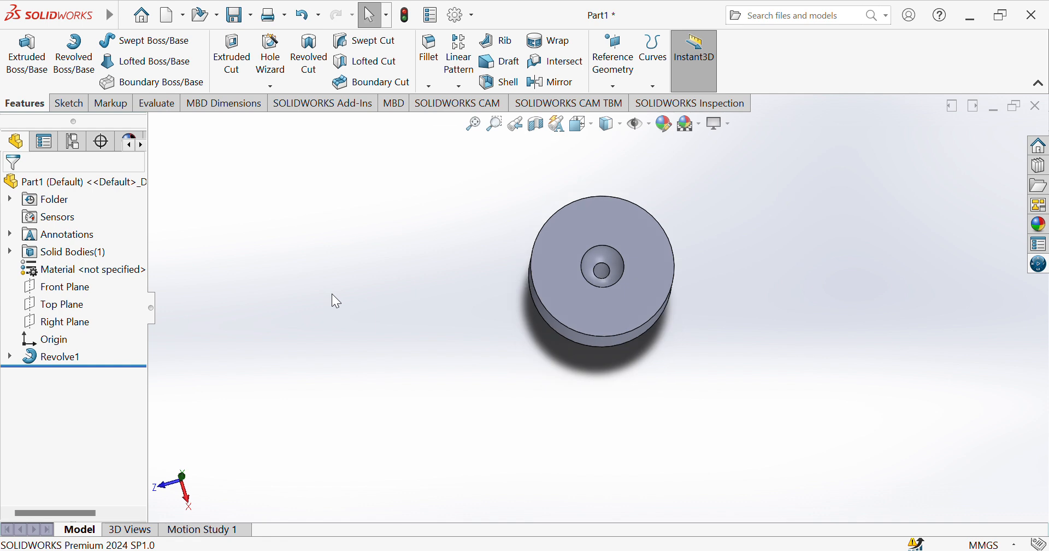
key(Down)
key(Down)
key(Down)
key(Down)
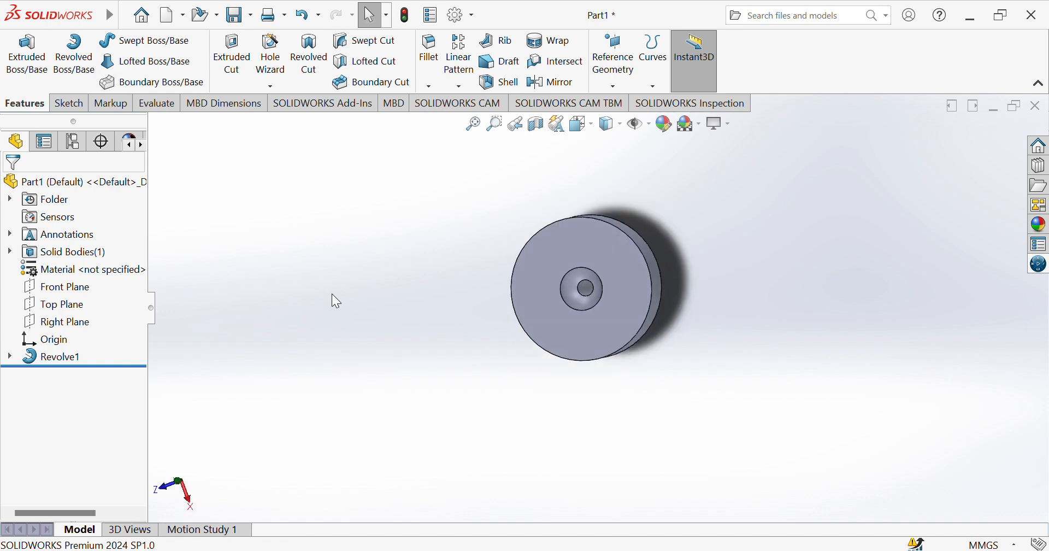
key(Right)
key(Up)
key(Up)
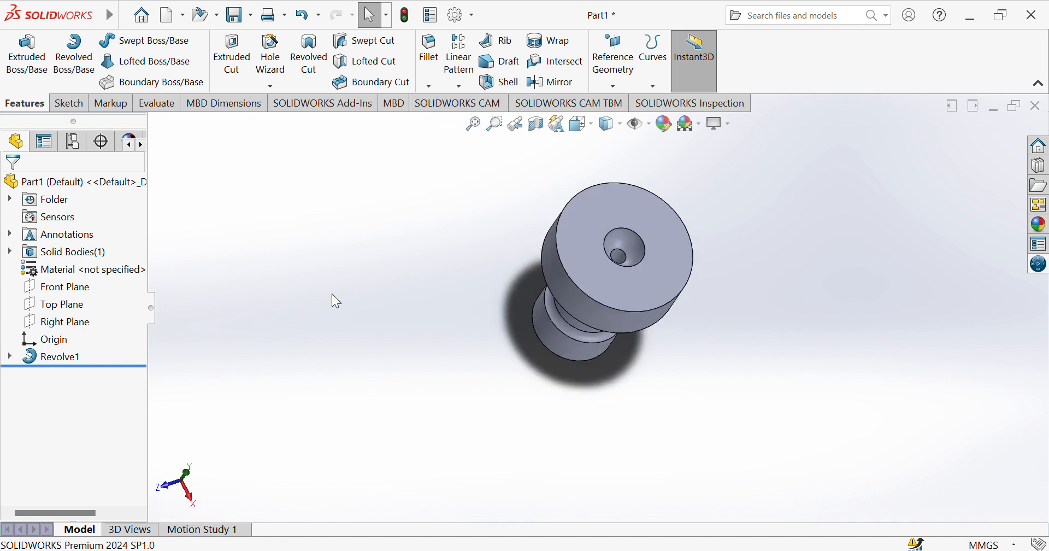
key(Down)
key(Down)
key(Left)
key(Up)
key(Up)
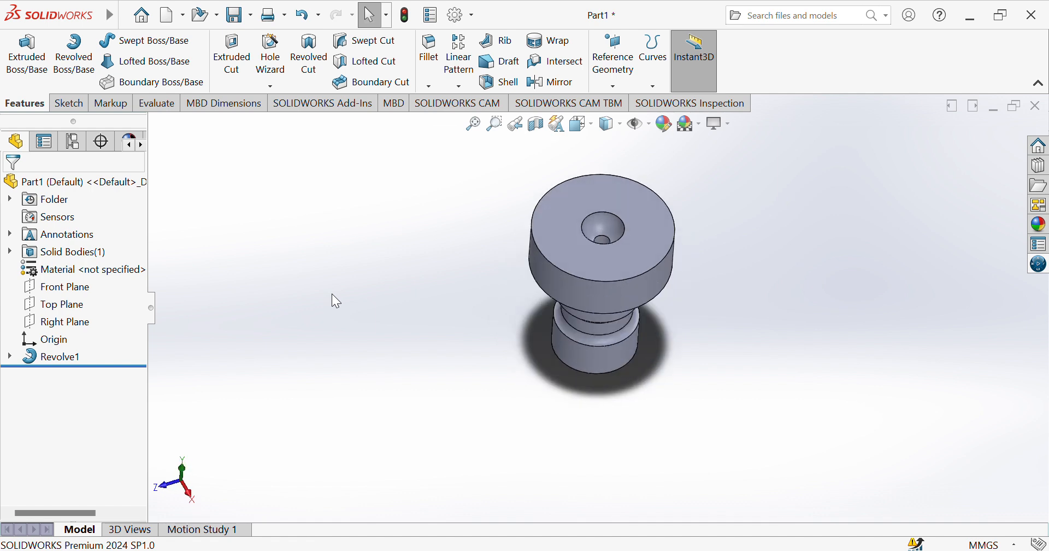
key(Down)
key(Down)
key(Right)
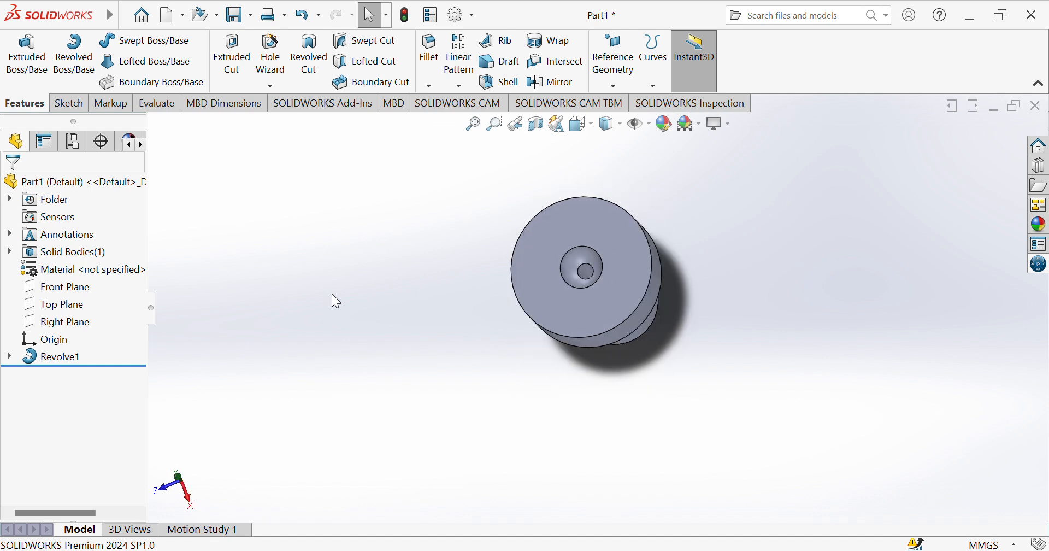
key(Right)
key(Up)
key(Down)
key(Left)
key(Left)
key(Right)
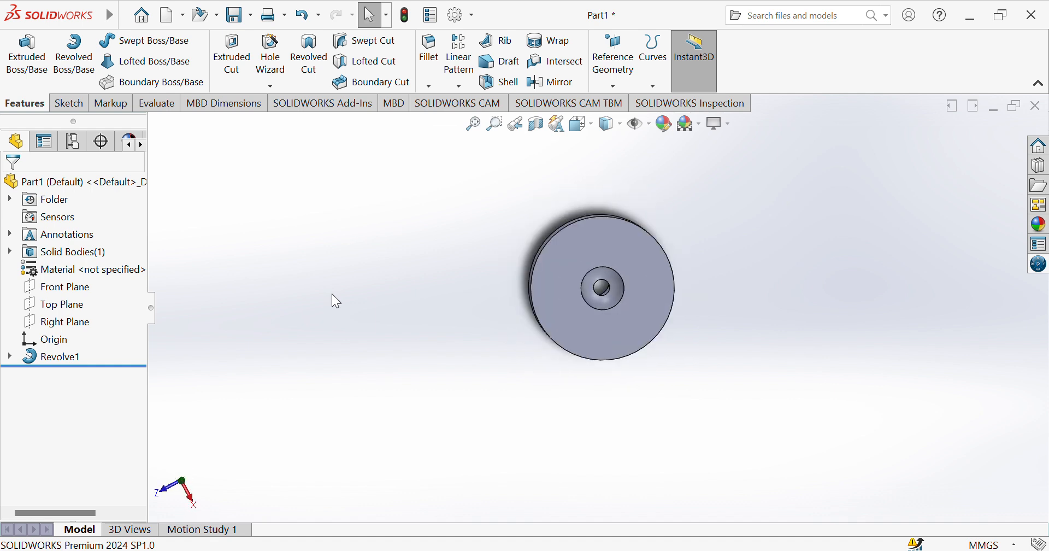
Undo the revolve and trim the short segment at the lower end of the top pocket's arc to its closest intersection.
key(ctrl+z)
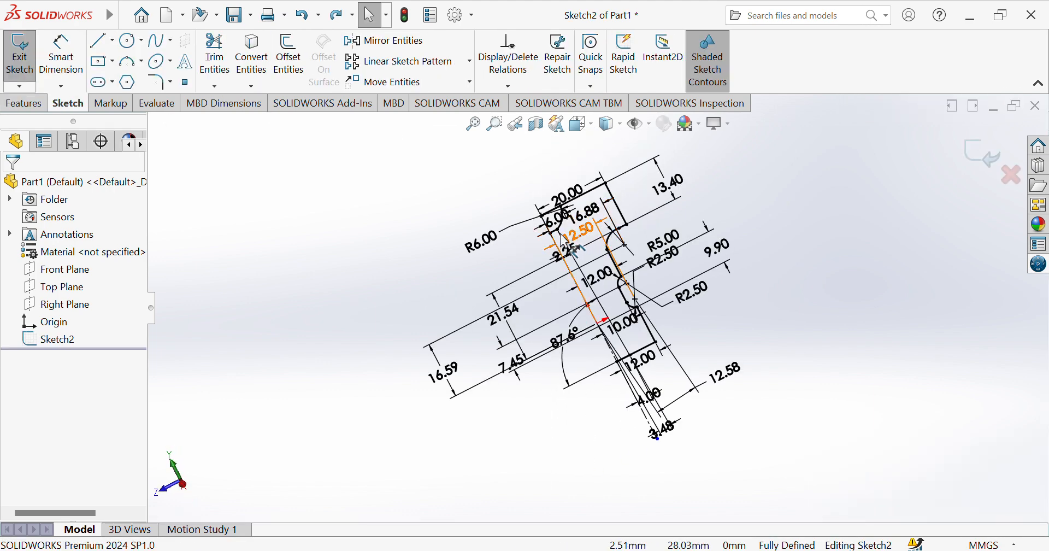
click(215, 55)
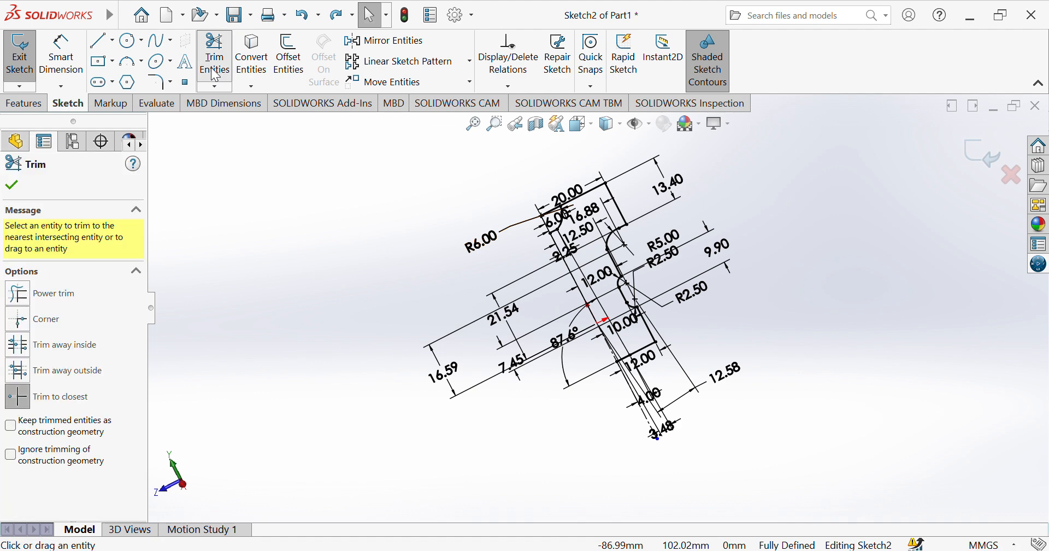
click(564, 241)
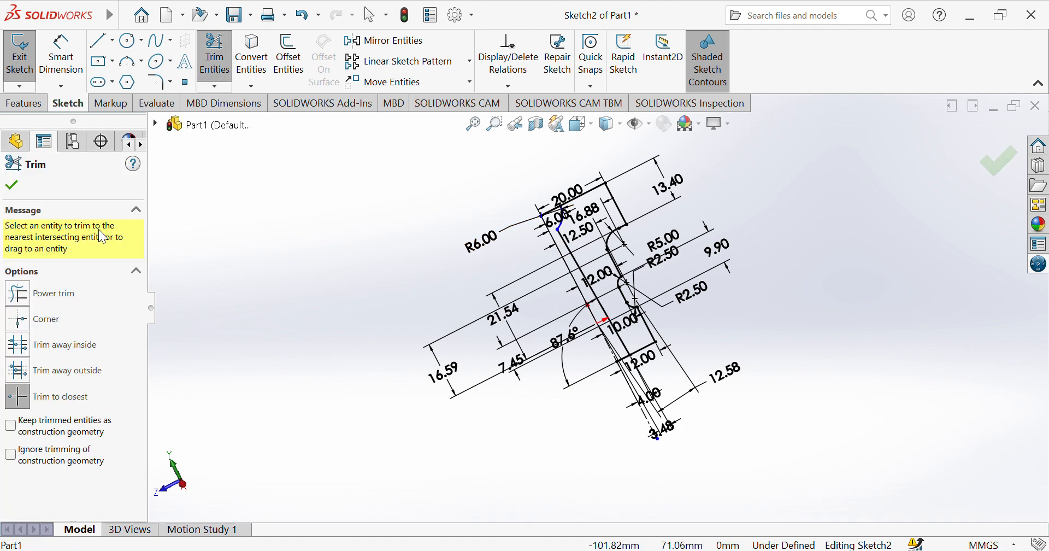
click(12, 186)
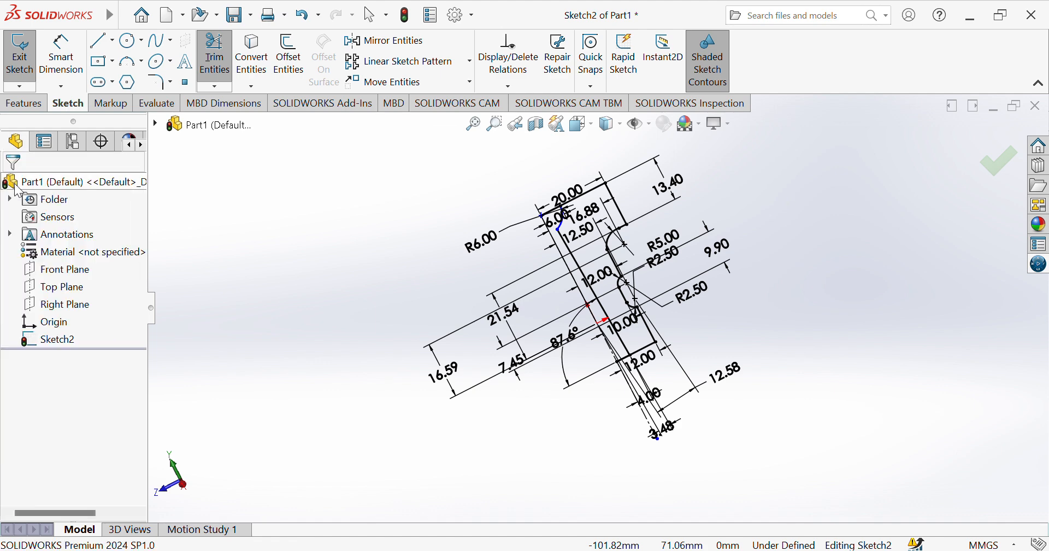
Dimension the vertical distance between the origin and the center of the 6 mm radius arc, placing it beyond the existing vertical dimensions.
click(64, 70)
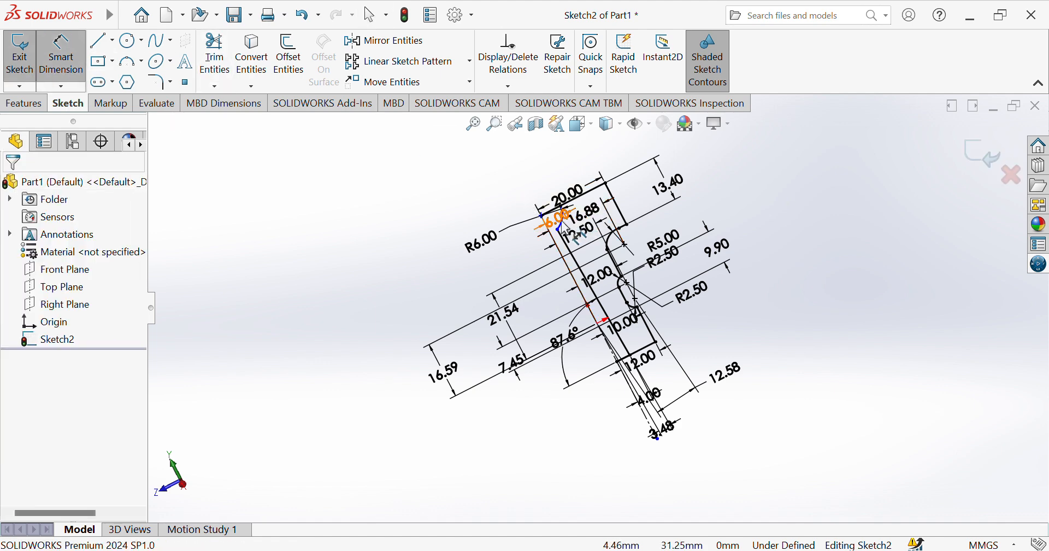
click(573, 236)
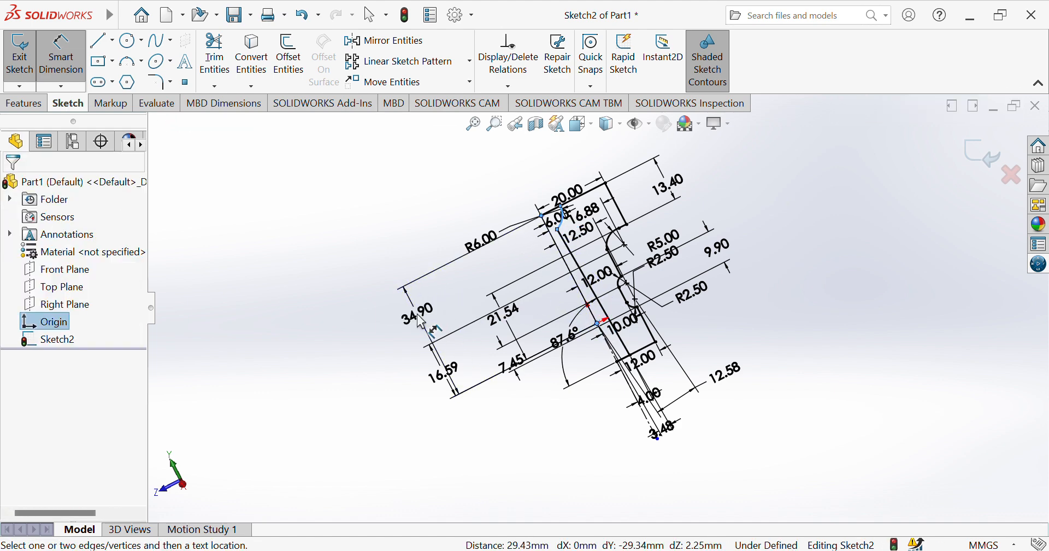
click(421, 323)
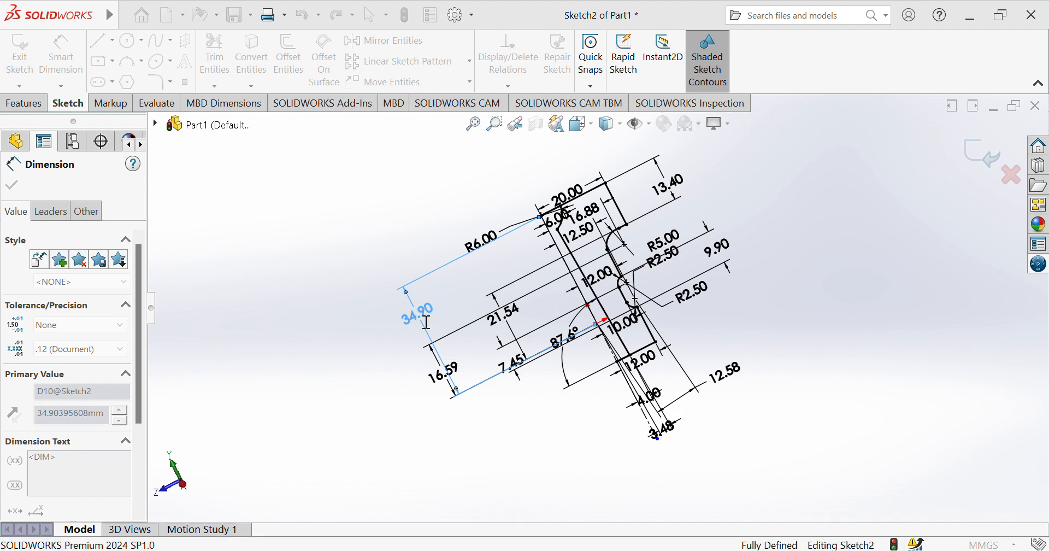
click(26, 104)
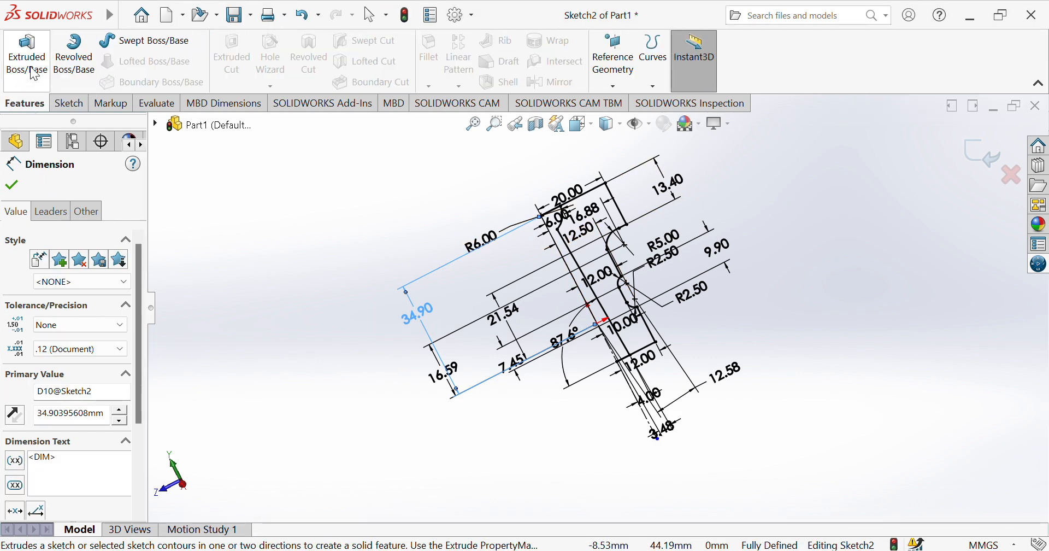
click(74, 55)
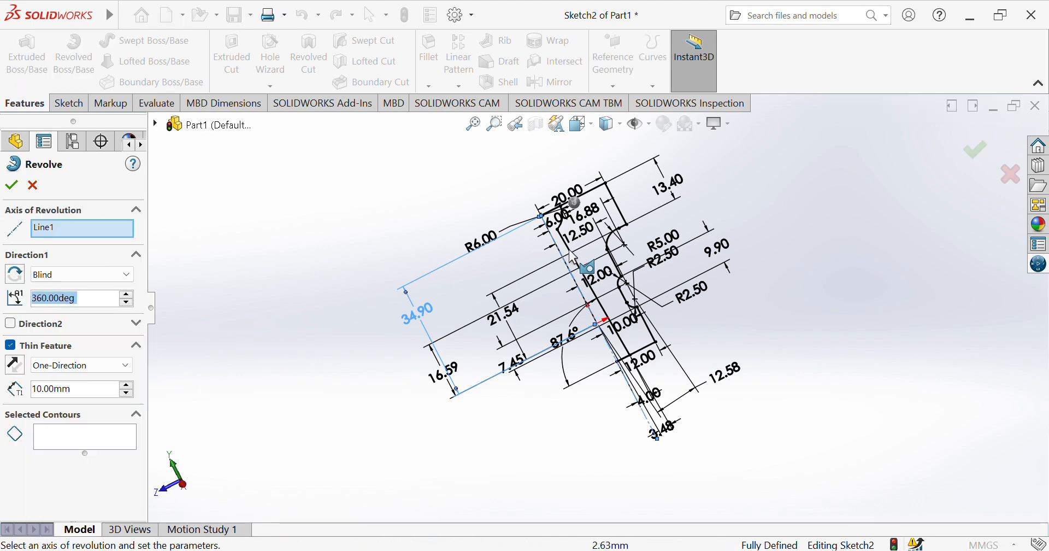
click(602, 252)
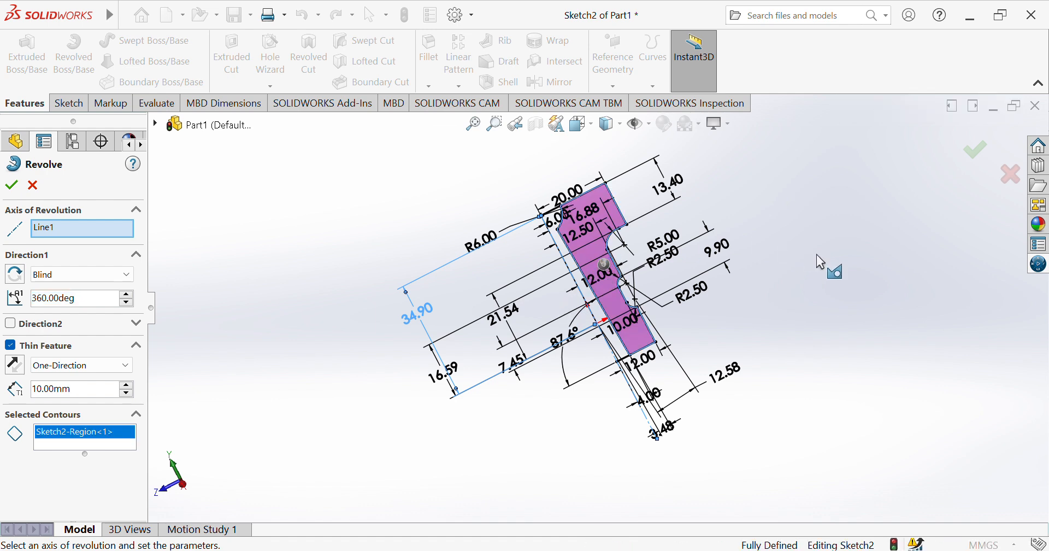
key(Left)
click(556, 251)
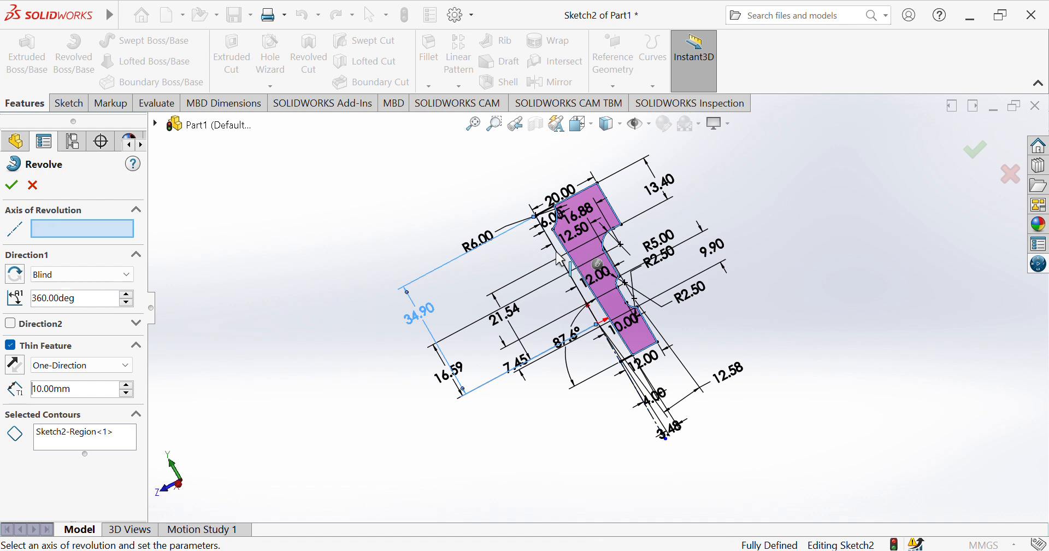
click(559, 257)
click(593, 246)
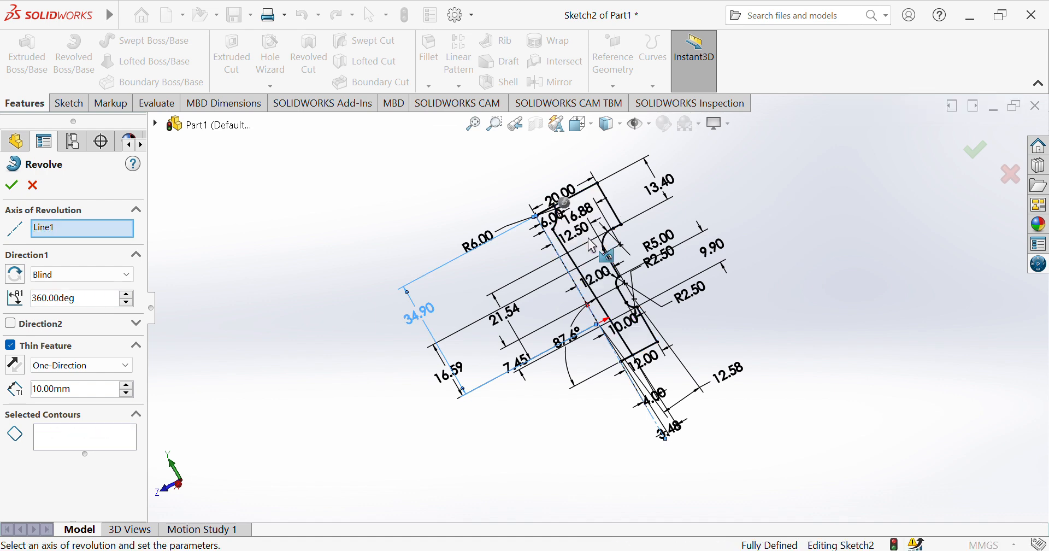
click(593, 246)
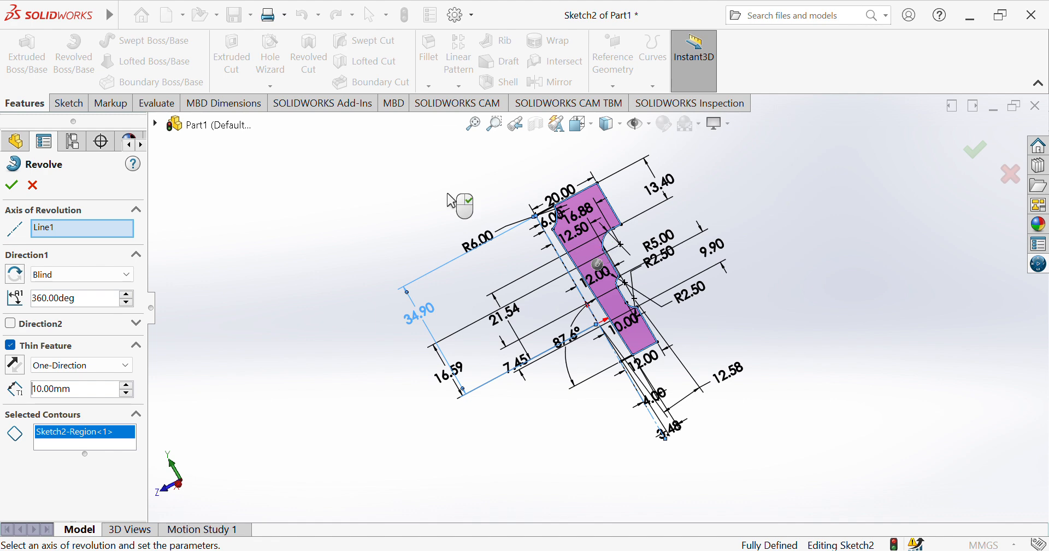
click(11, 185)
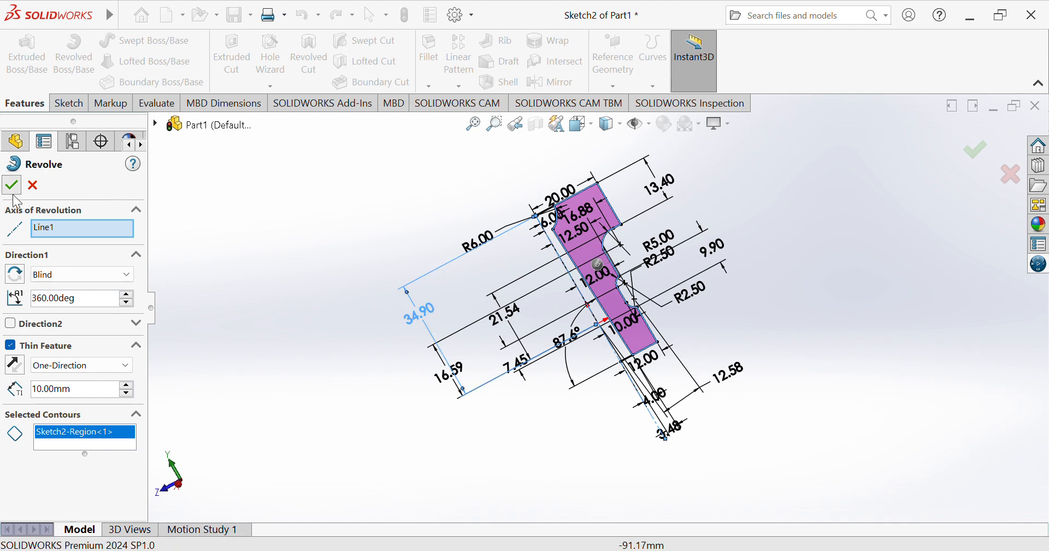
click(32, 192)
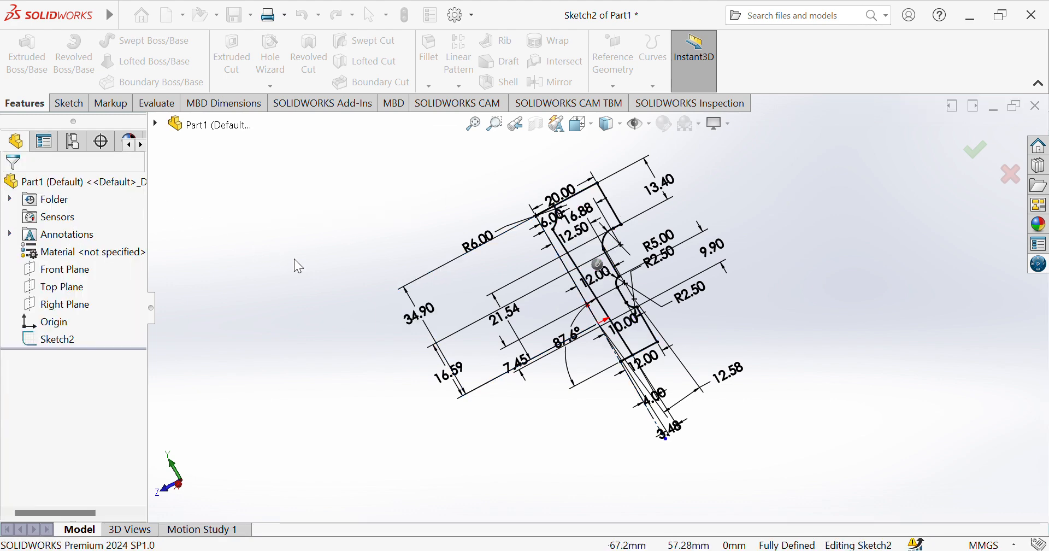
Undo the vertical dimension to the 6 mm arc's center and the trim at the lower end of the pocket arc.
key(Right)
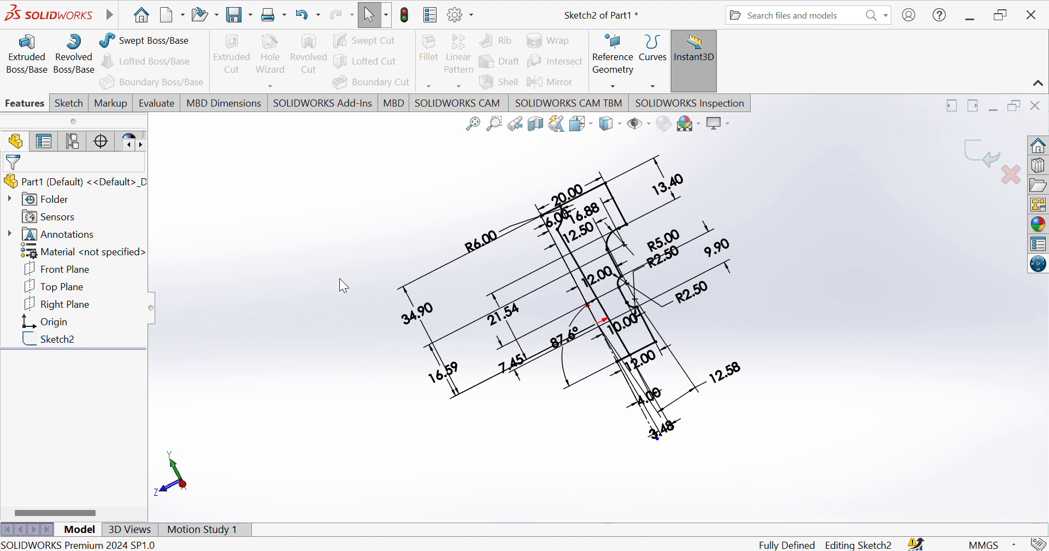
key(Up)
key(Up)
key(Down)
key(Down)
key(Down)
key(Down)
key(Up)
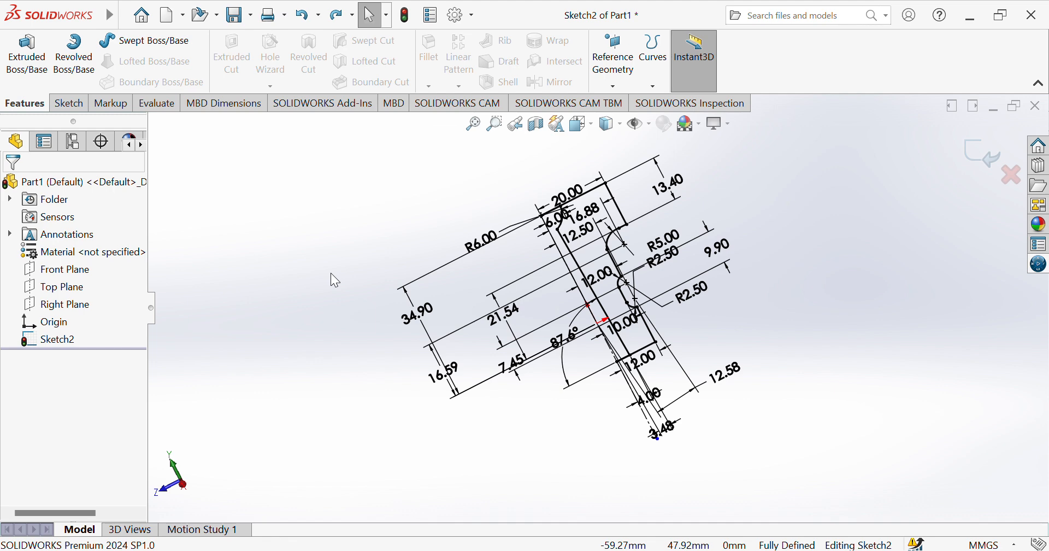
key(ctrl+z)
key(ctrl+z)
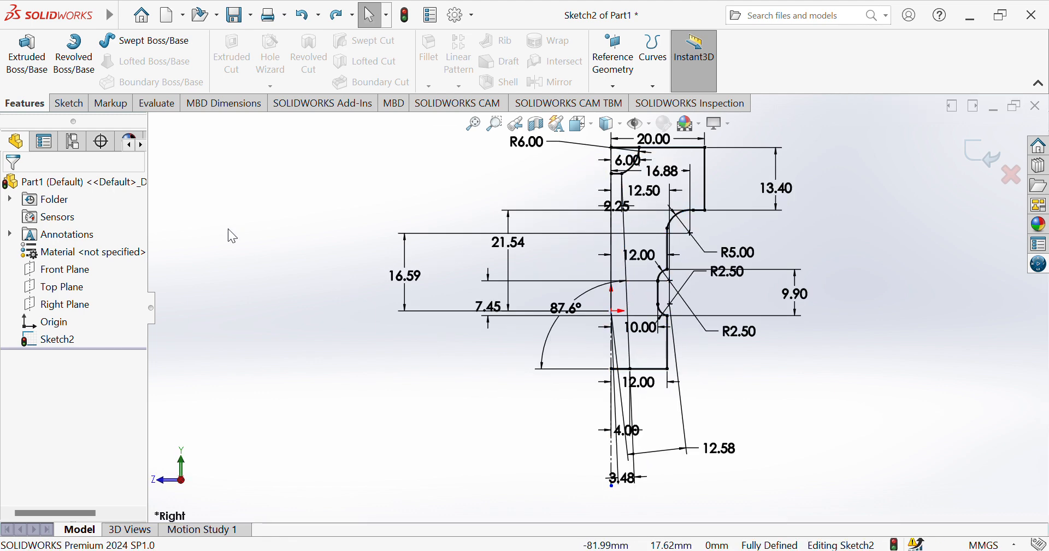
Revolve the closed outer profile region 360 degrees around the vertical centerline as a solid, without a thin feature.
click(73, 54)
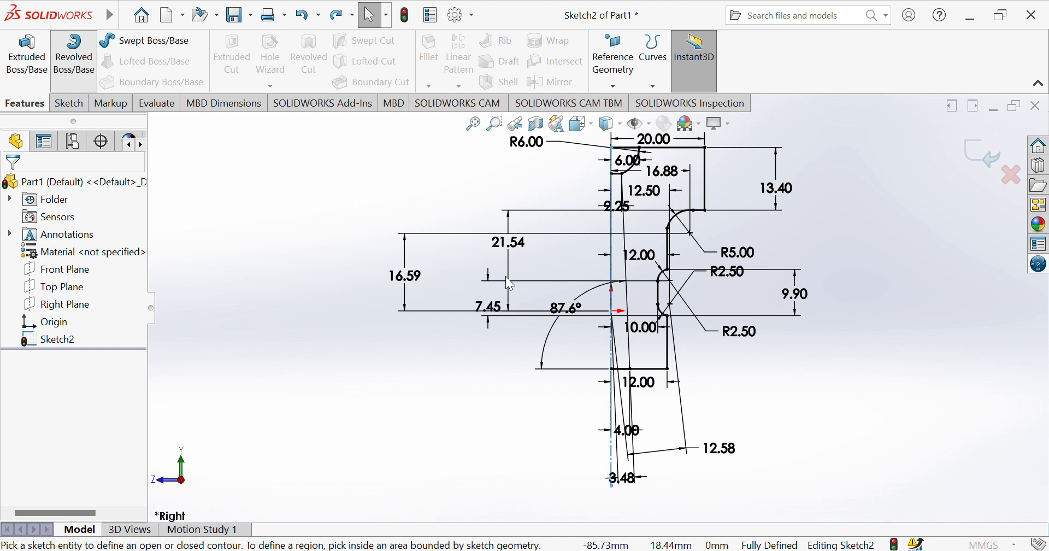
click(612, 229)
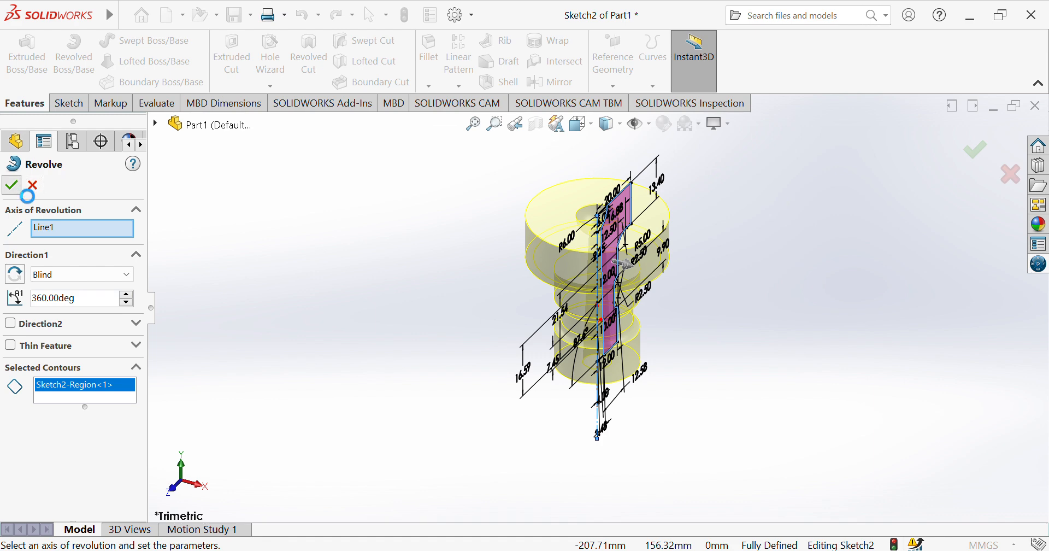
click(19, 186)
Examine the revolved part's top pocket, bore opening and stepped outer surface from above and from the side.
mouse_move(164, 306)
middle_down()
mouse_move(165, 399)
mouse_move(185, 403)
middle_up()
click(185, 402)
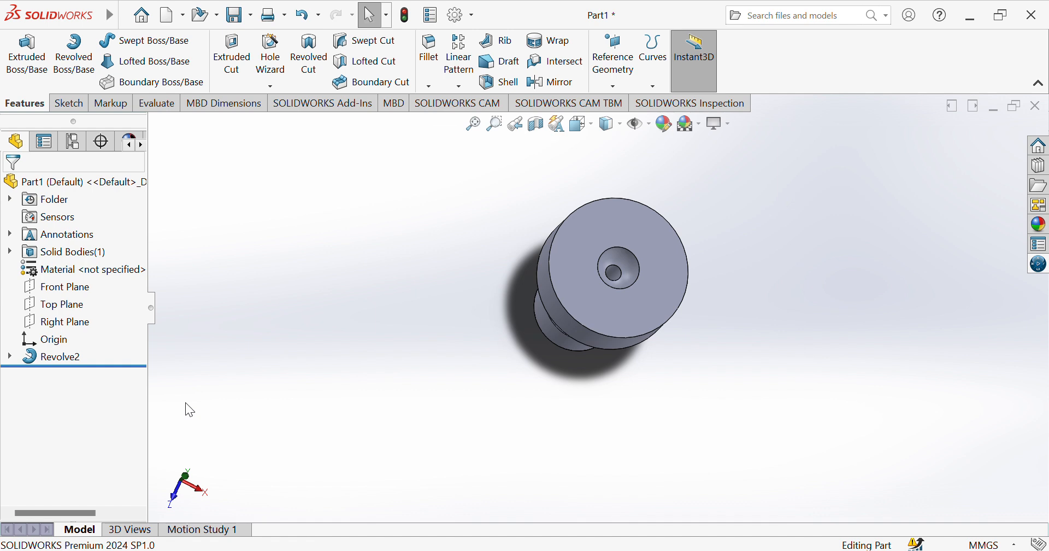
key(Left)
key(Down)
key(Up)
key(Up)
key(Up)
key(Up)
key(Up)
key(Up)
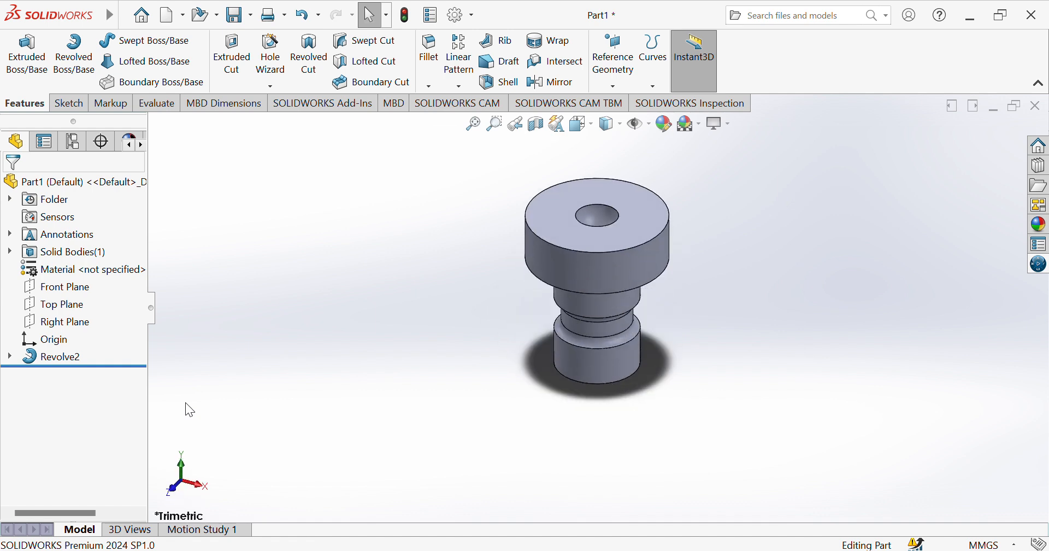
key(Down)
key(Down)
key(Down)
key(Down)
key(Down)
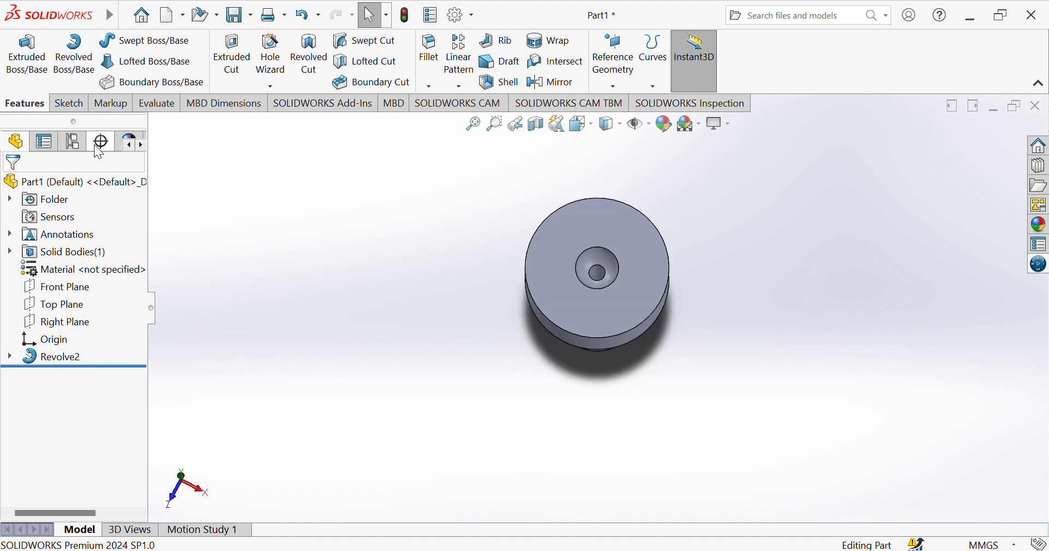
click(58, 108)
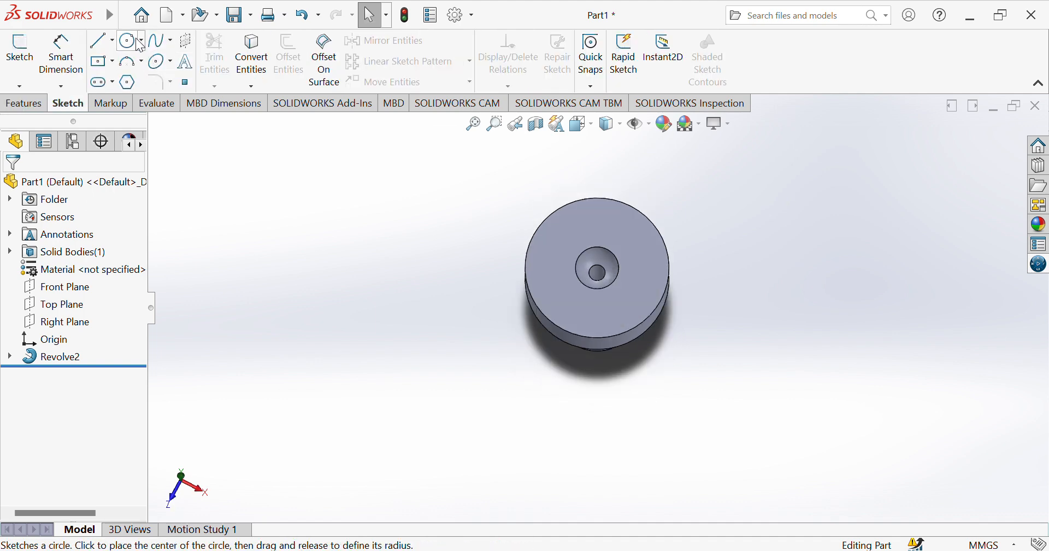
click(600, 276)
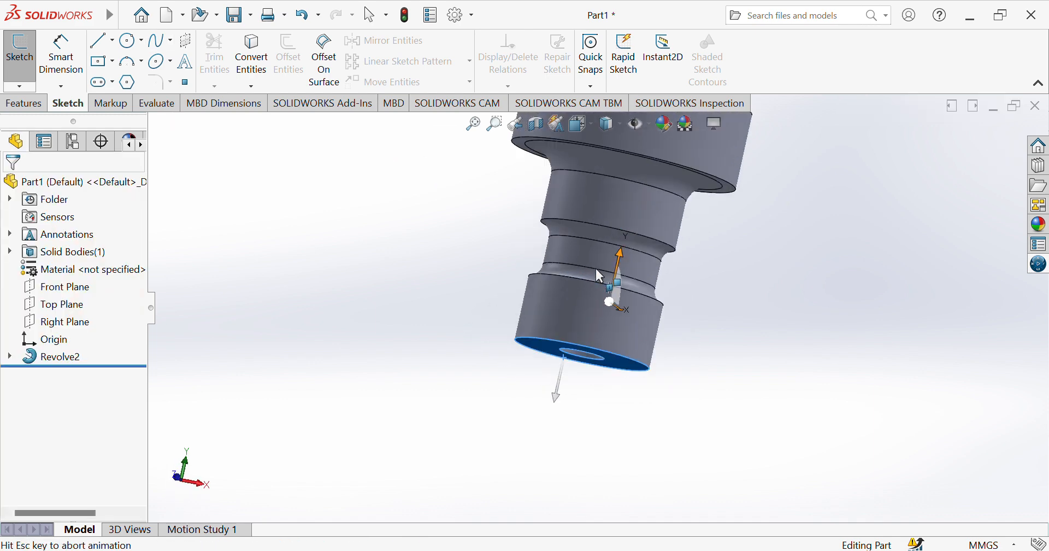
click(311, 276)
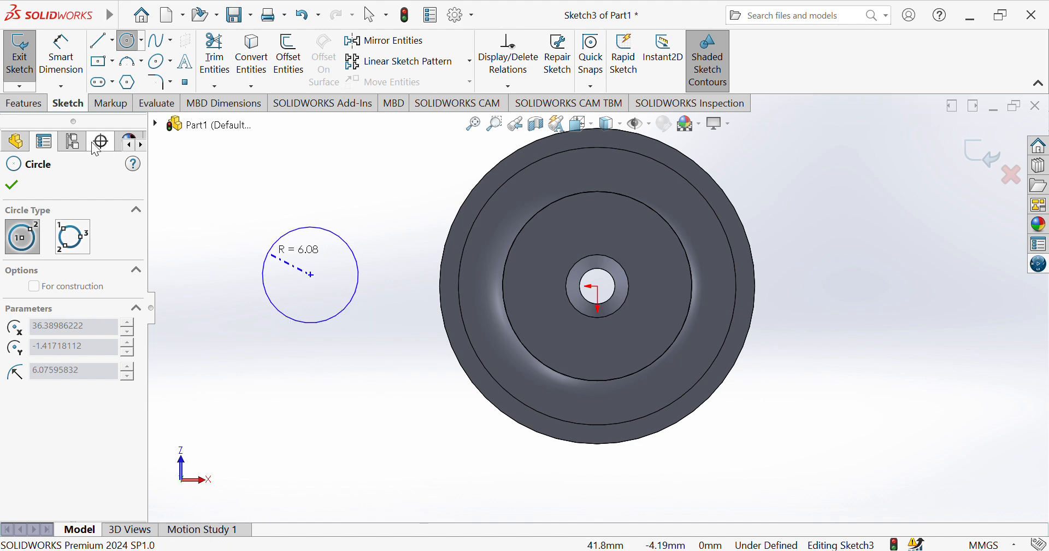
key(Escape)
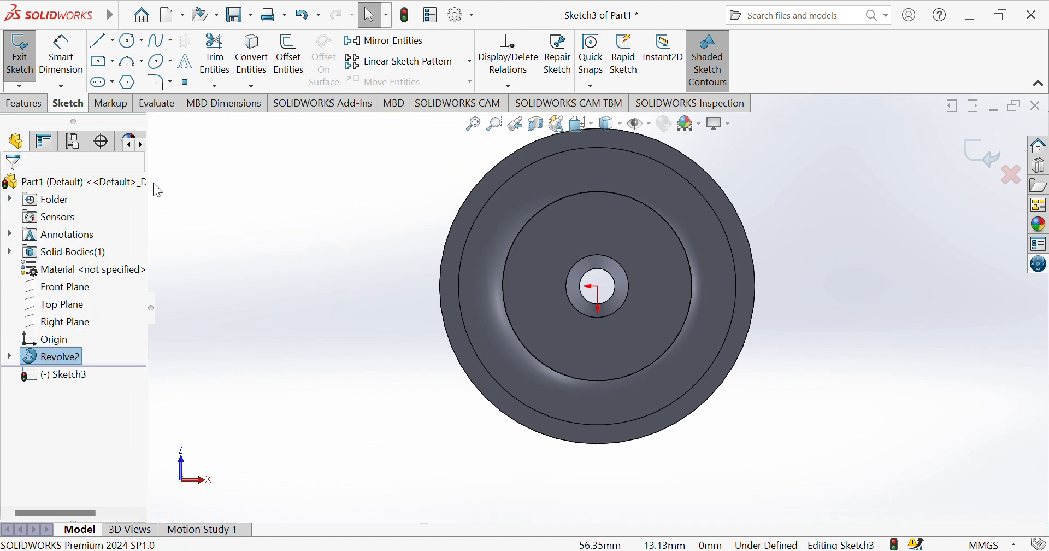
key(ctrl+z)
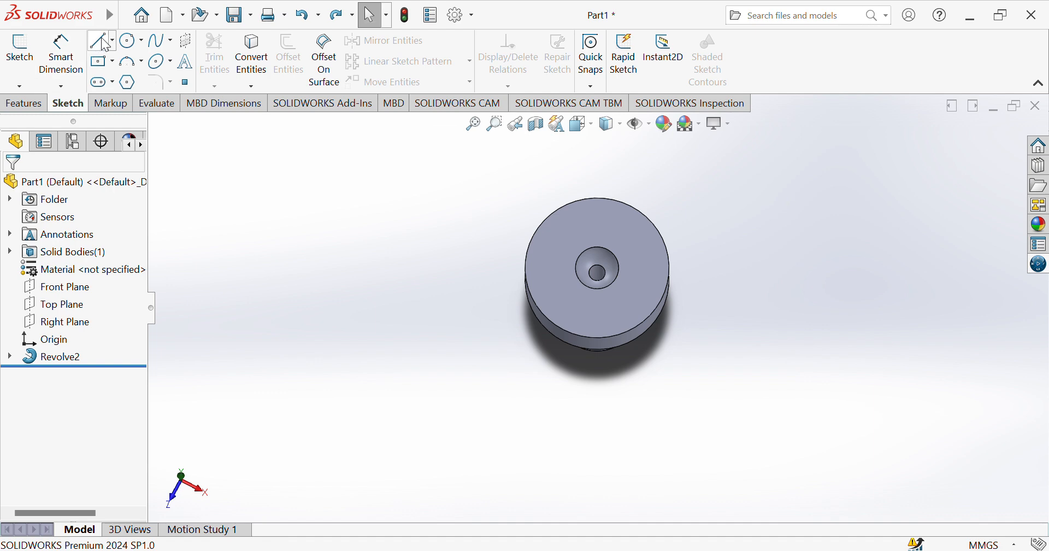
Sketch a circle about 5.4 mm in diameter on the part's top face, centered on the origin around the bore.
click(128, 46)
click(554, 255)
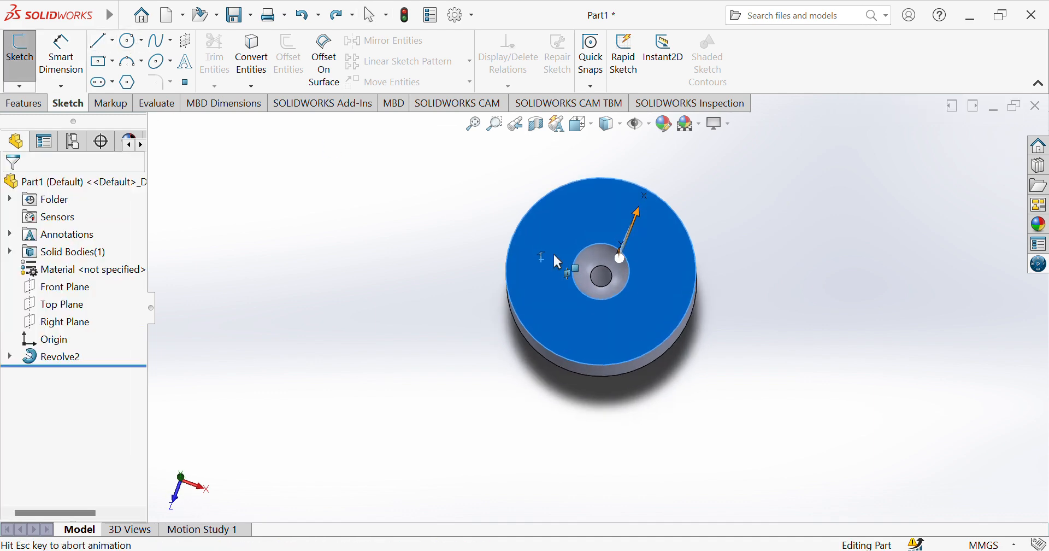
click(620, 330)
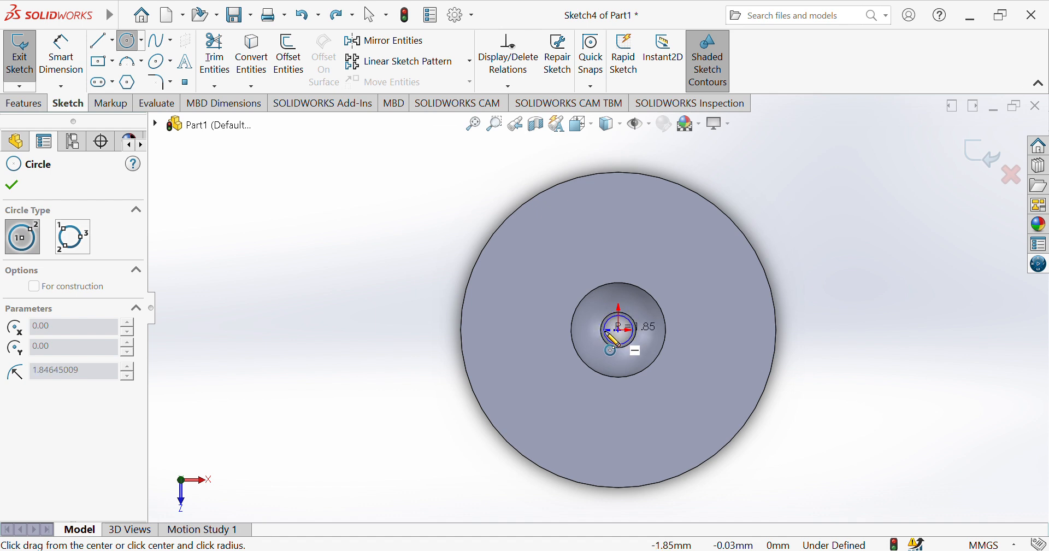
click(605, 346)
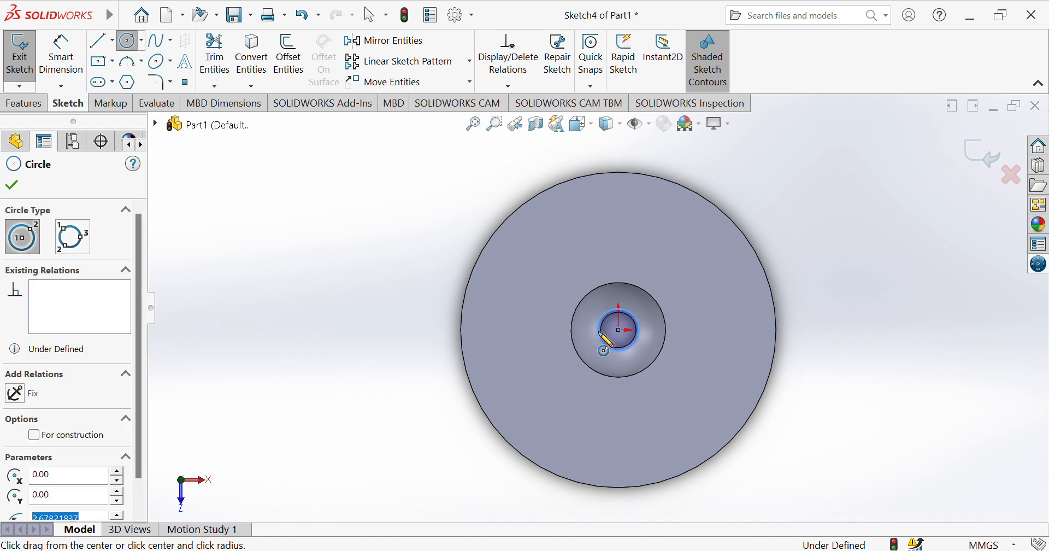
Dimension the circle's diameter and set it to 4.5 mm.
click(61, 60)
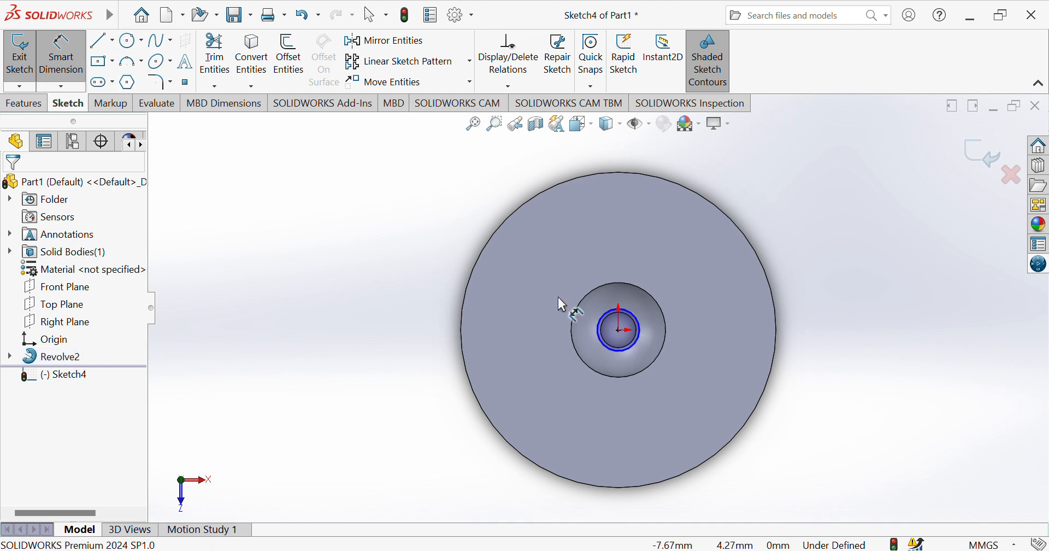
click(642, 343)
click(842, 295)
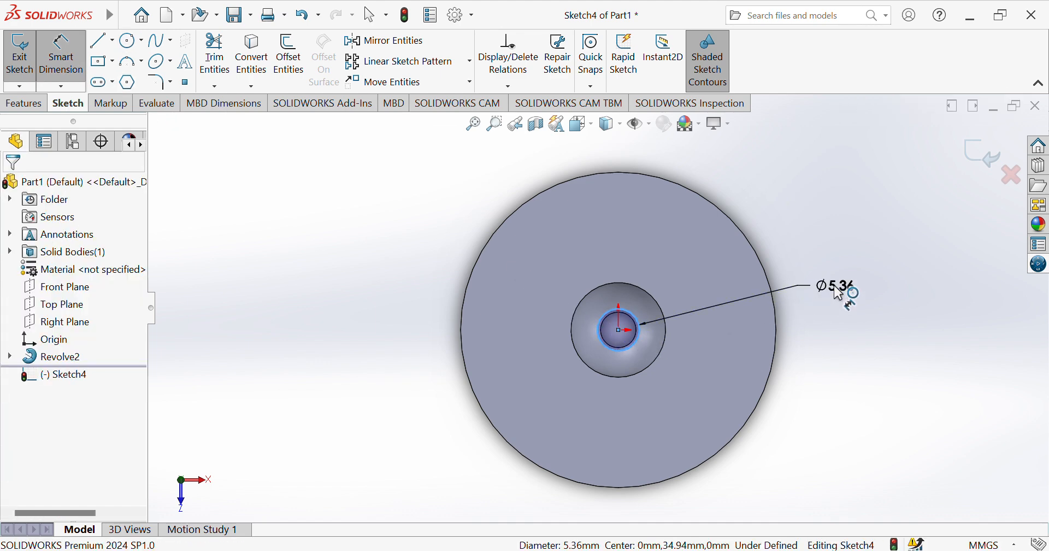
click(840, 294)
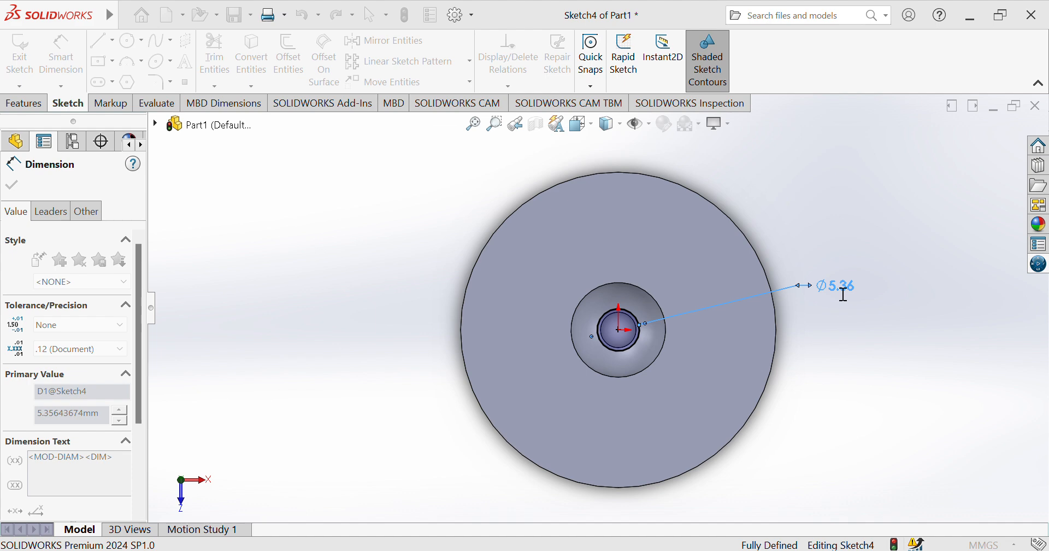
text(4.5)
key(Return)
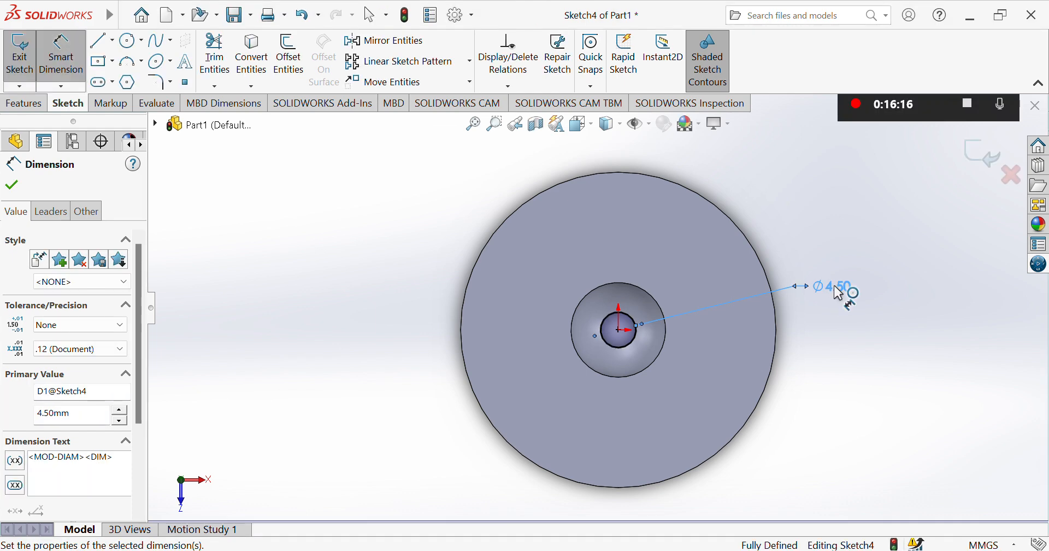
Set up an extruded cut of the 4.5 mm circle from the sketch plane with a blind depth of 48.40 mm.
click(24, 103)
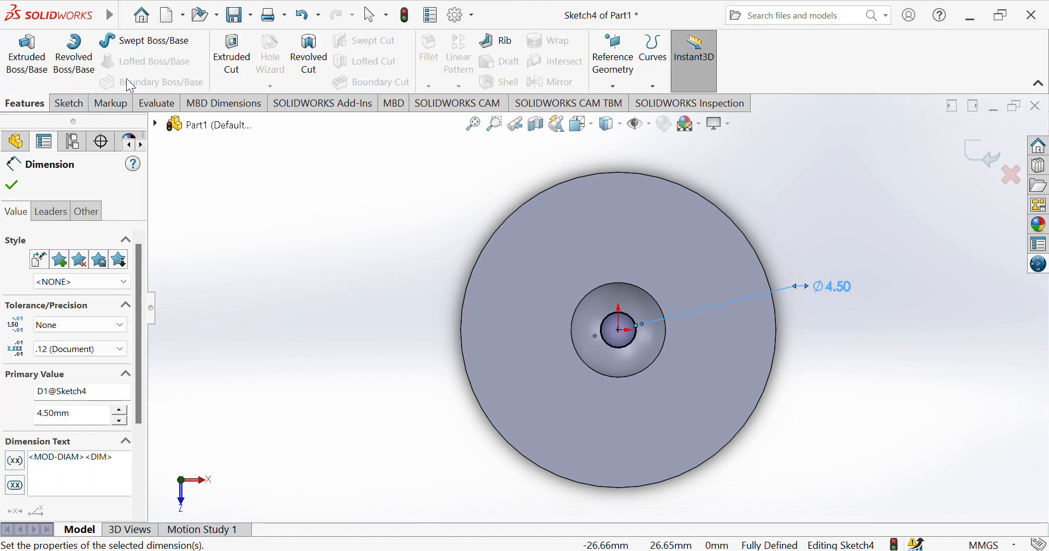
click(224, 63)
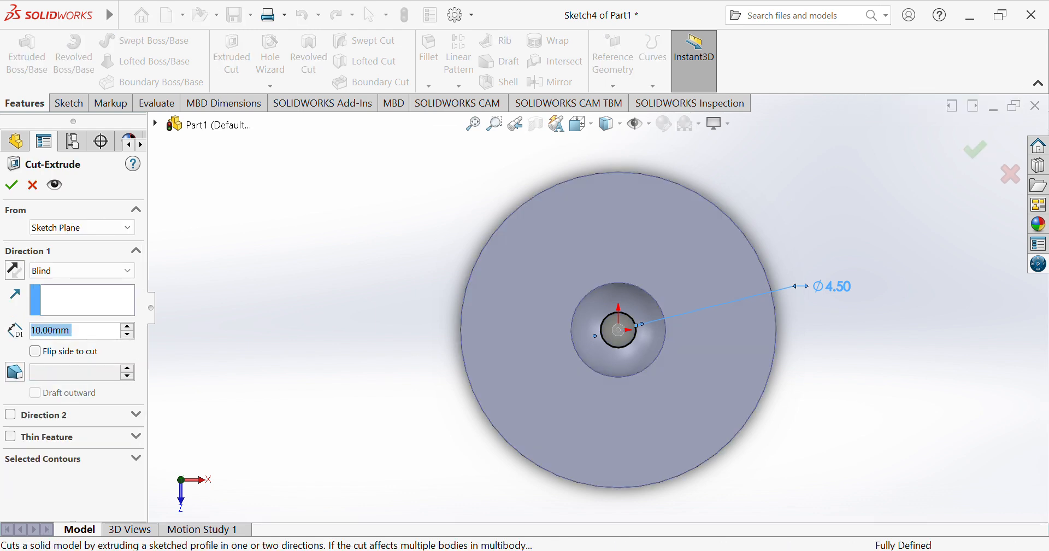
text(48/)
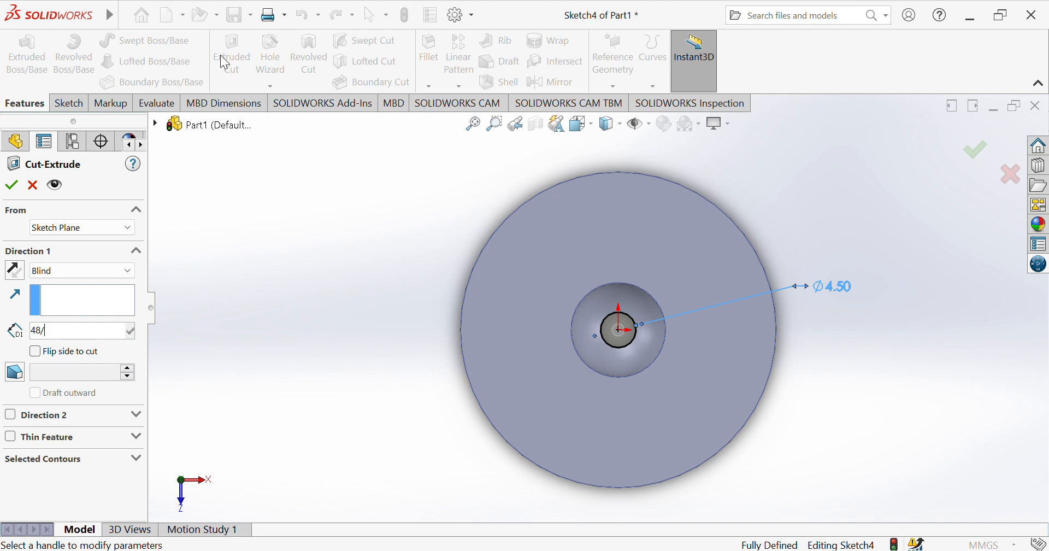
key(Return)
text(.40mm)
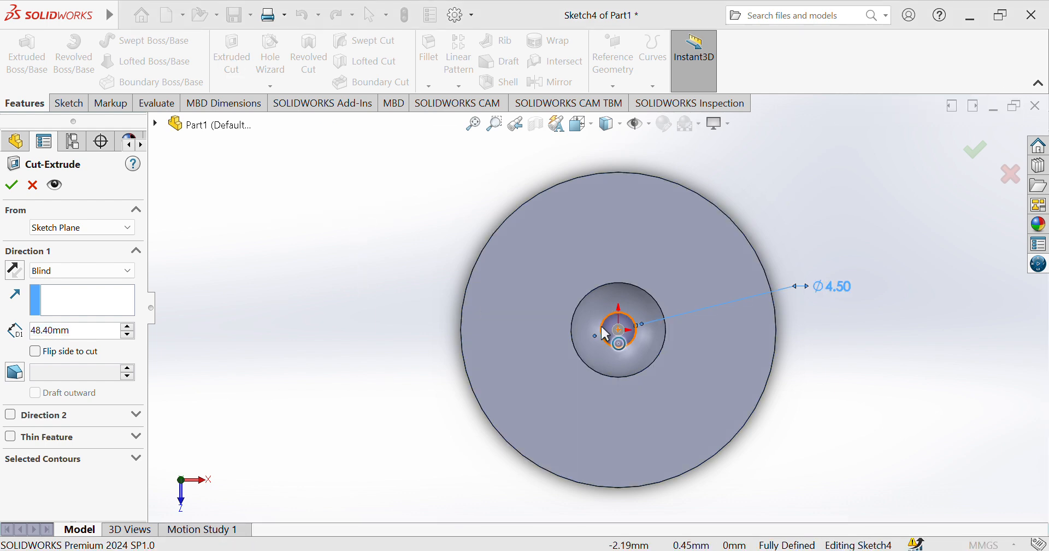
Examine the cut's direction and depth handle relative to the pocket and bore from several angles.
key(Down)
key(Down)
key(Down)
key(Down)
key(Down)
key(Down)
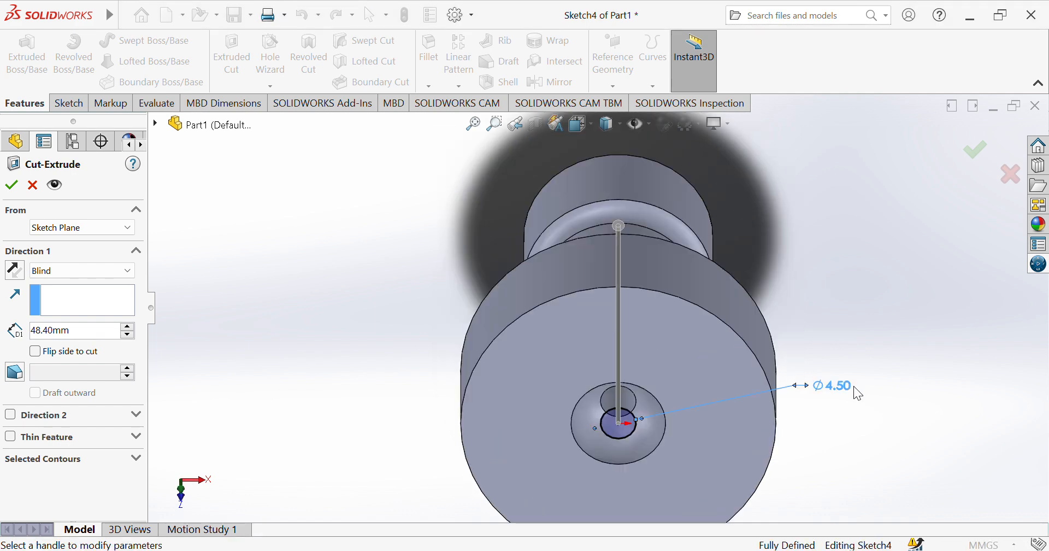
key(Down)
key(Down)
key(Down)
key(Down)
key(Down)
key(Down)
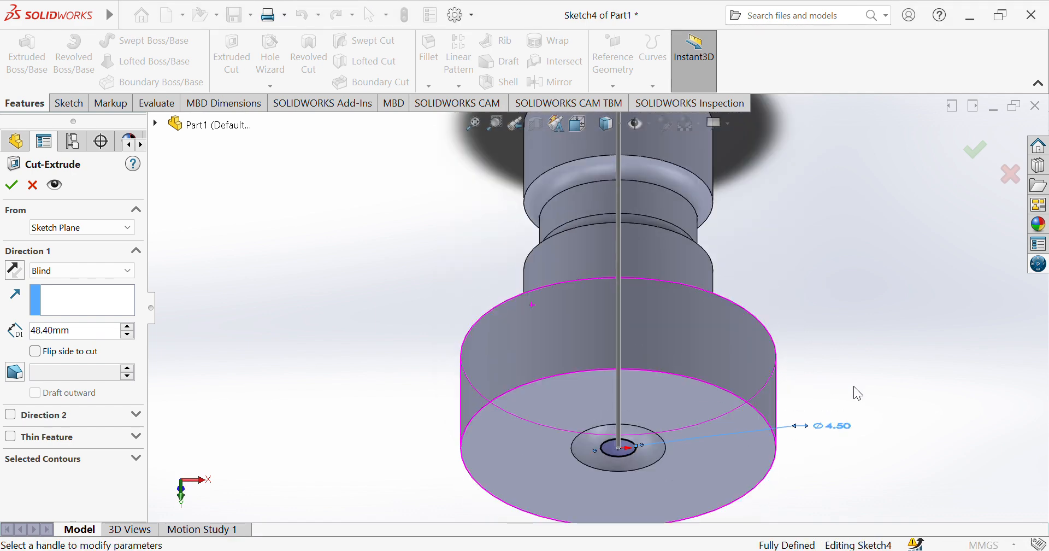
key(Down)
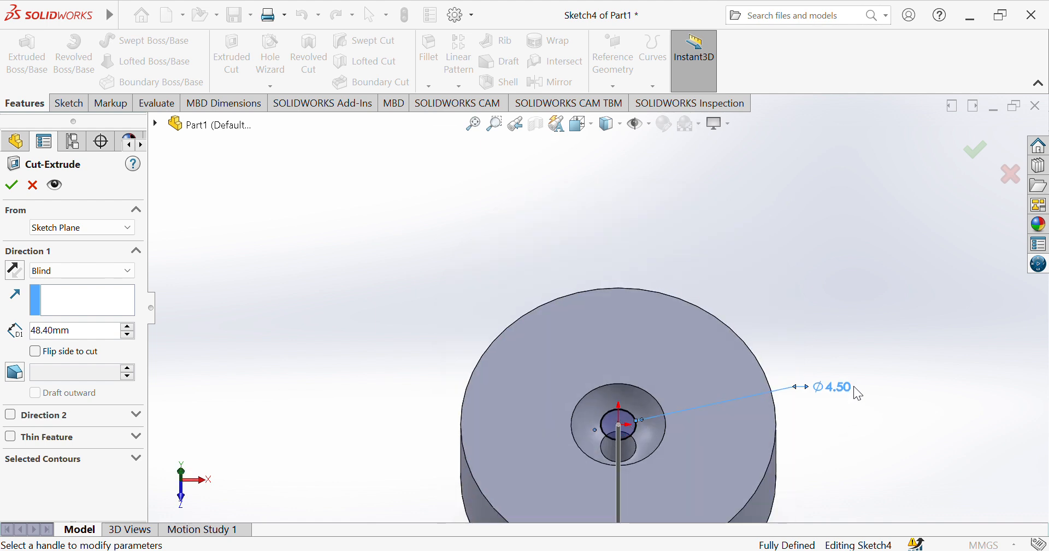
Inspect the 4.5 mm cut preview from above and below, from the top pocket to the part's lower end.
click(632, 428)
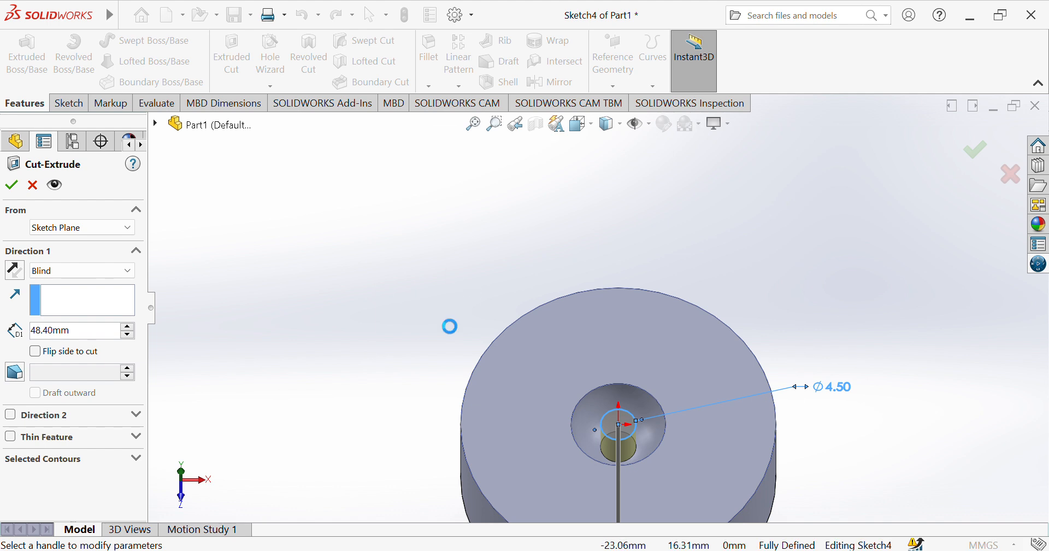
click(639, 444)
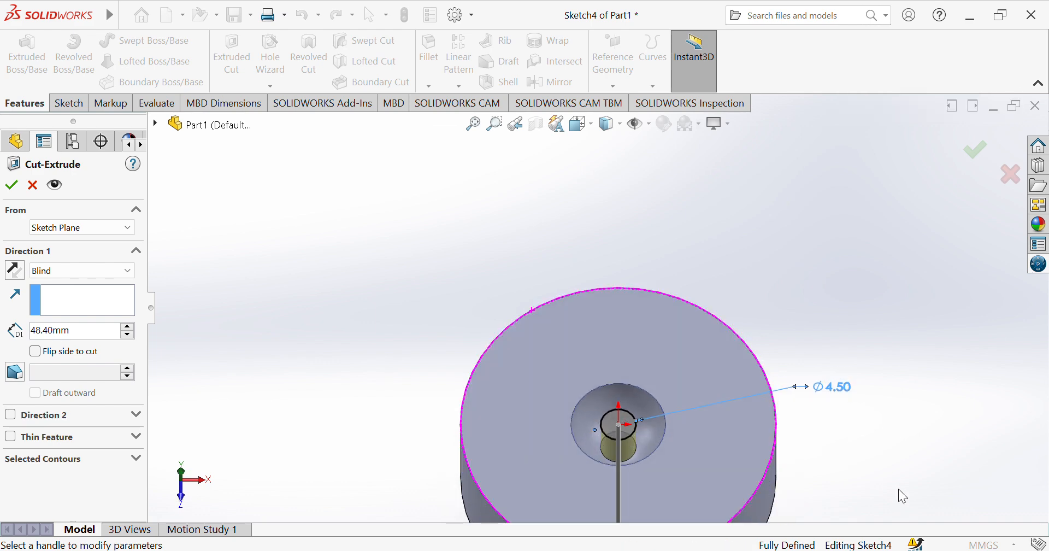
key(Up)
key(Up)
key(Up)
key(Up)
key(Down)
key(Down)
key(Down)
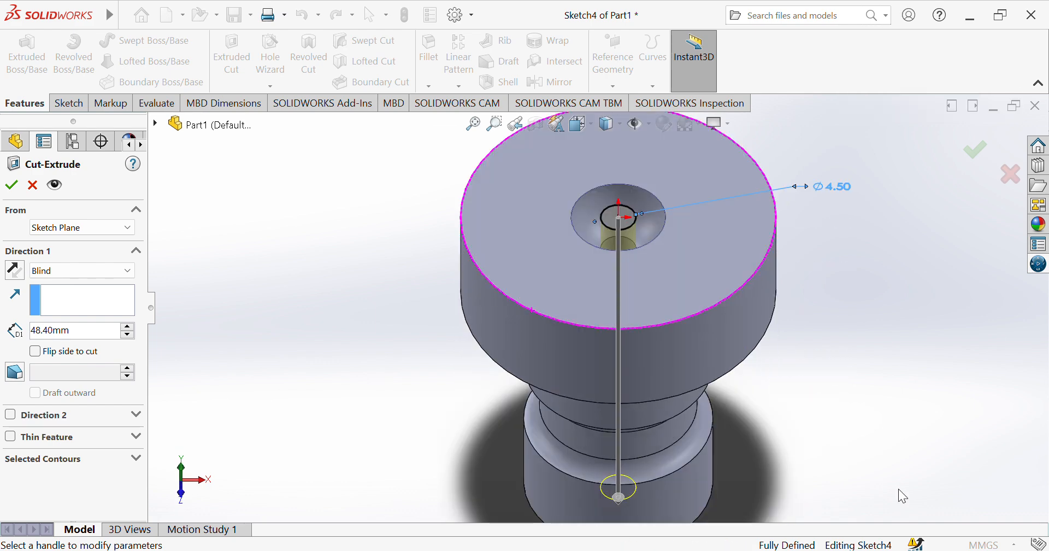
key(Up)
key(Up)
key(Up)
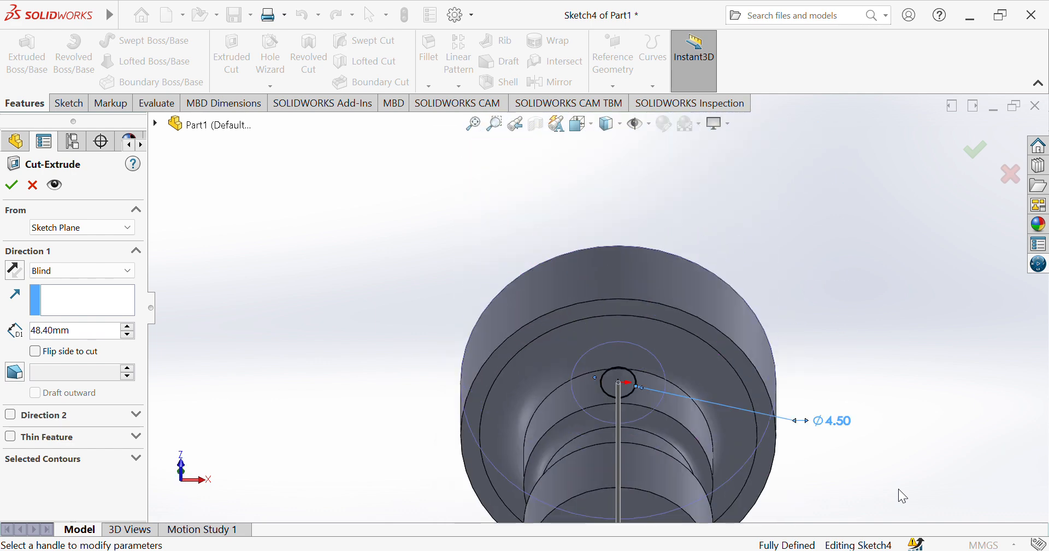
key(Down)
key(Down)
key(Down)
key(f)
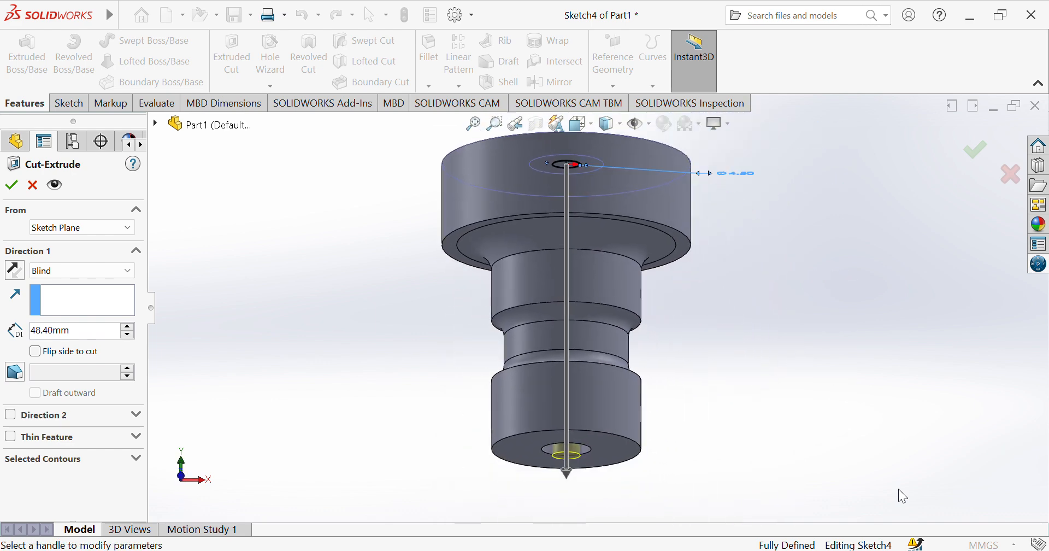
Set the extruded cut's blind depth to 48 mm, checking it in a straight side view of the part.
key(Down)
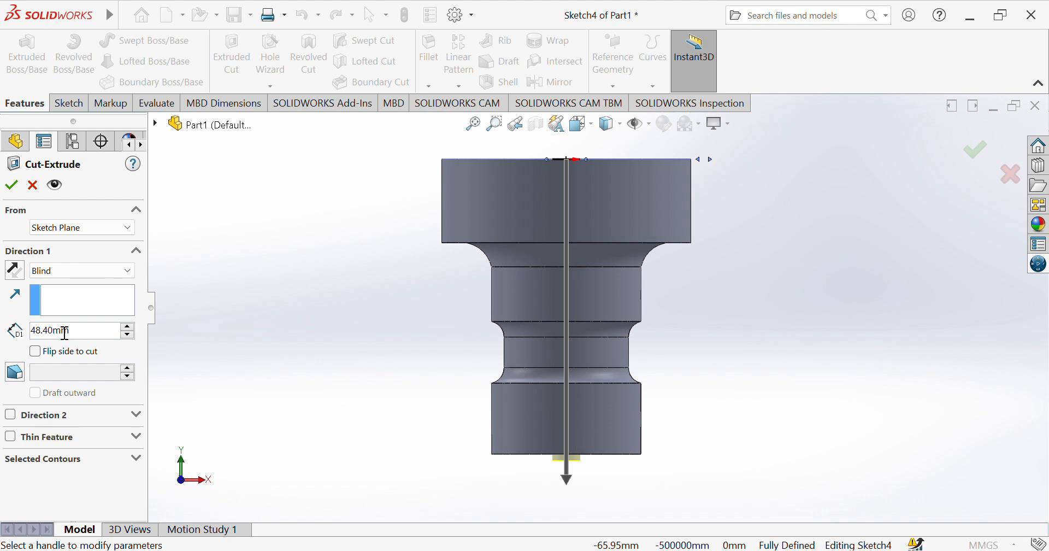
key(BackSpace)
key(BackSpace)
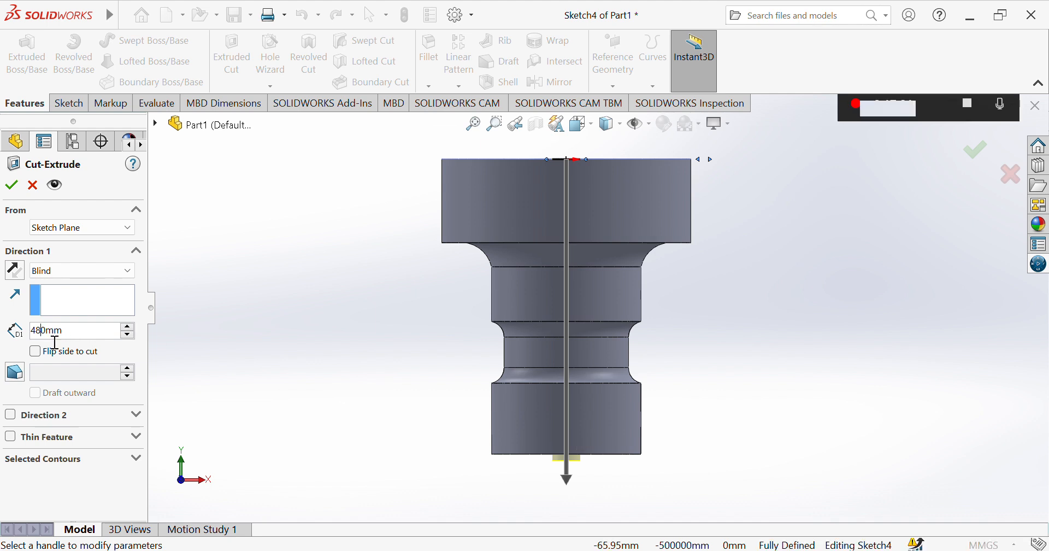
text(.)
key(Return)
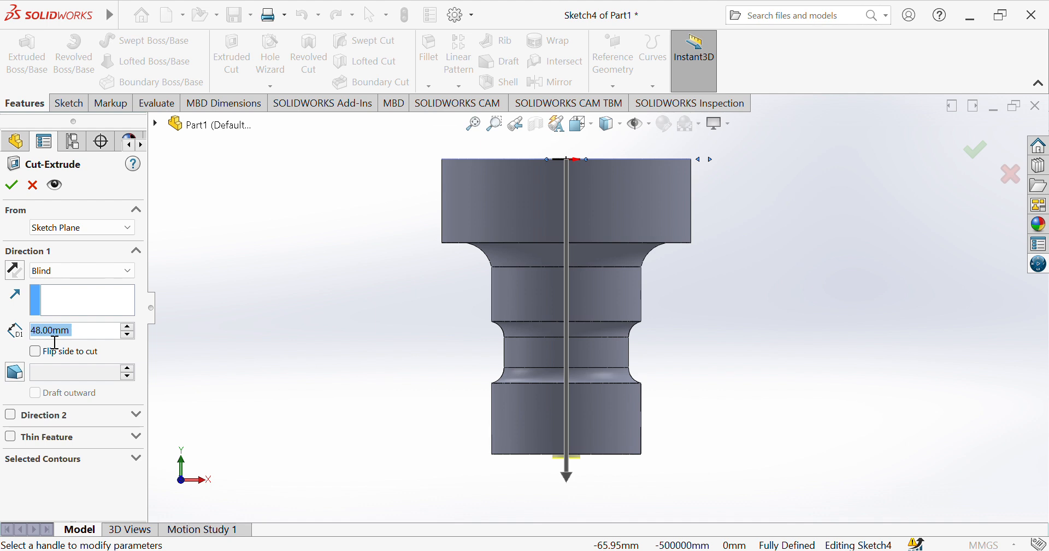
Try the 4.5 mm extruded cut at blind depths of 42.80 mm and 47.80 mm, and cancel the cut.
text(42.8)
key(Return)
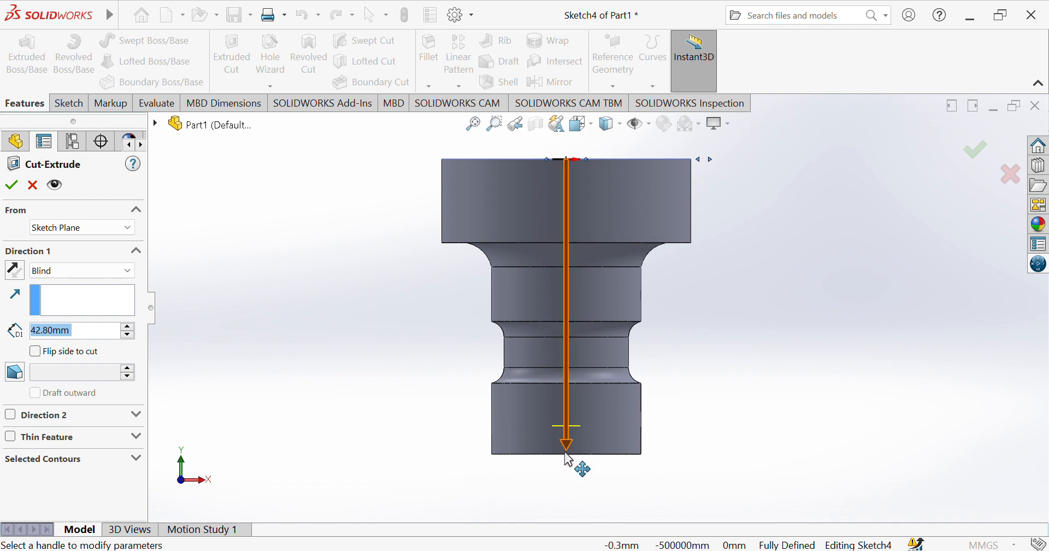
drag(567, 446, 567, 461)
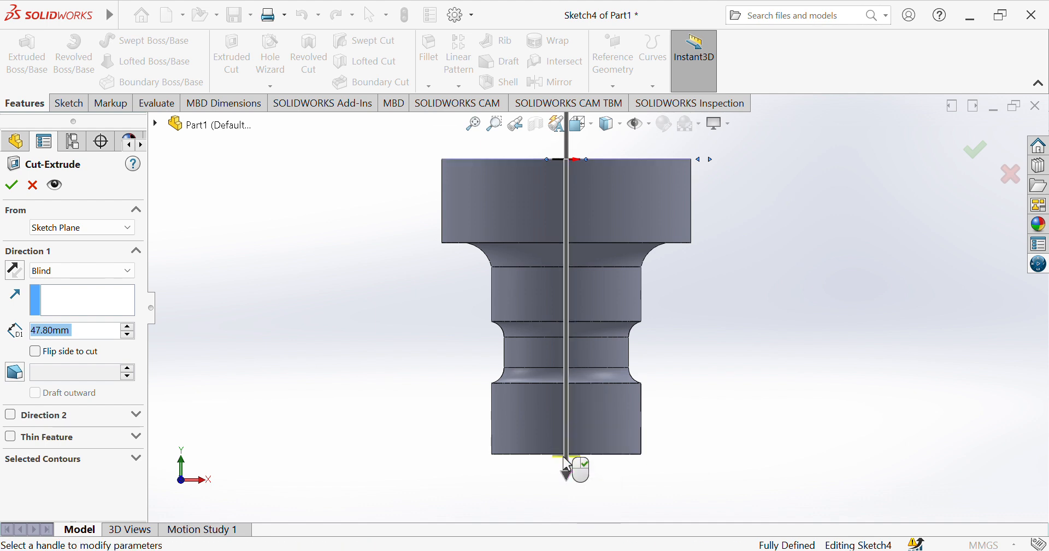
click(15, 187)
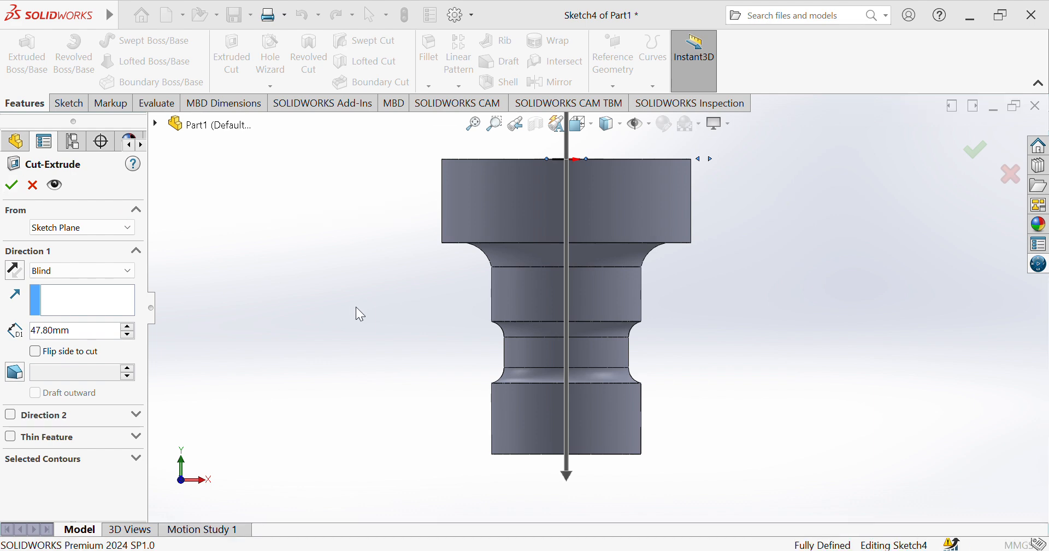
key(Down)
key(Down)
key(Down)
key(Down)
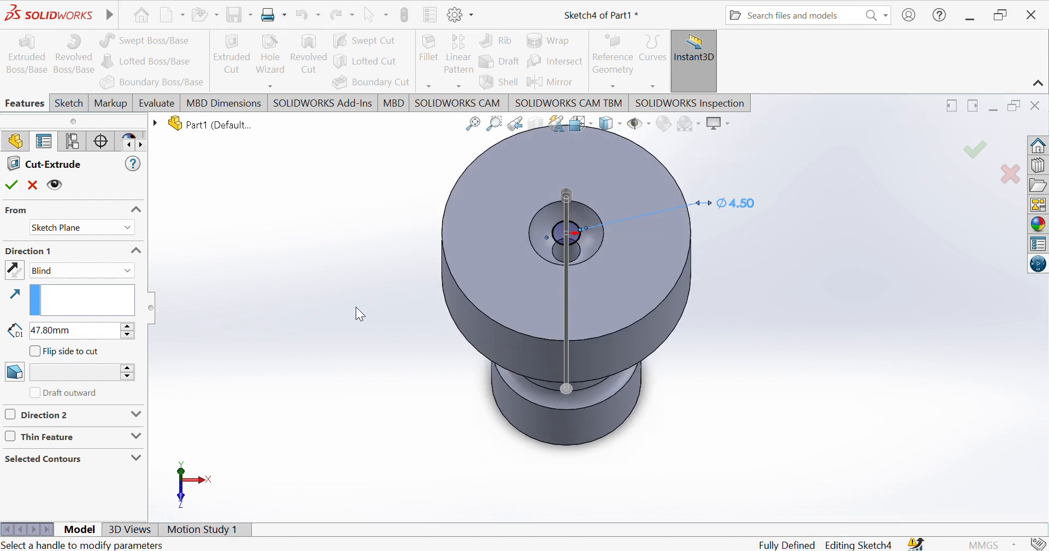
click(33, 185)
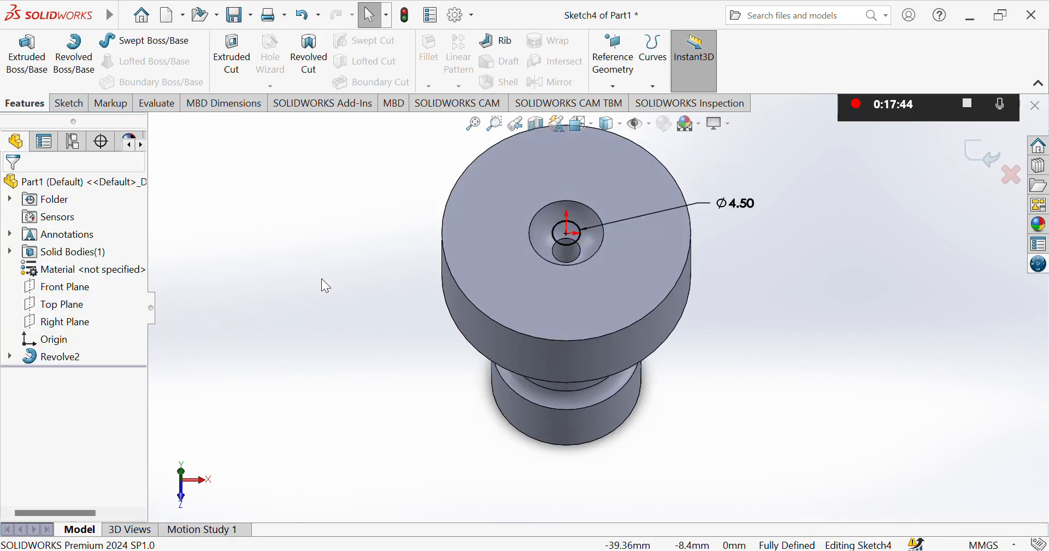
Delete the 4.5 mm circle from the sketch at the center of the top pocket.
key(Down)
key(Down)
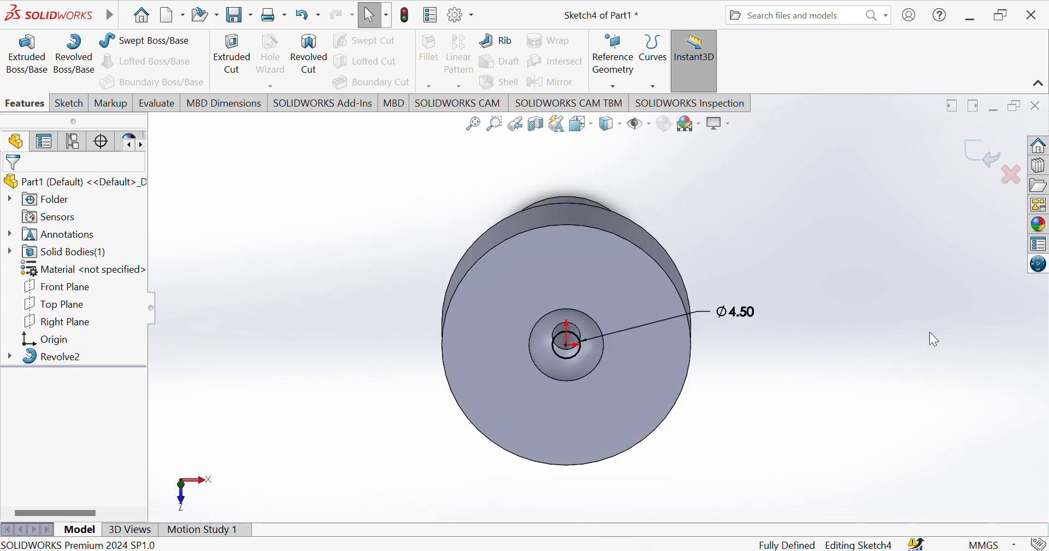
key(Down)
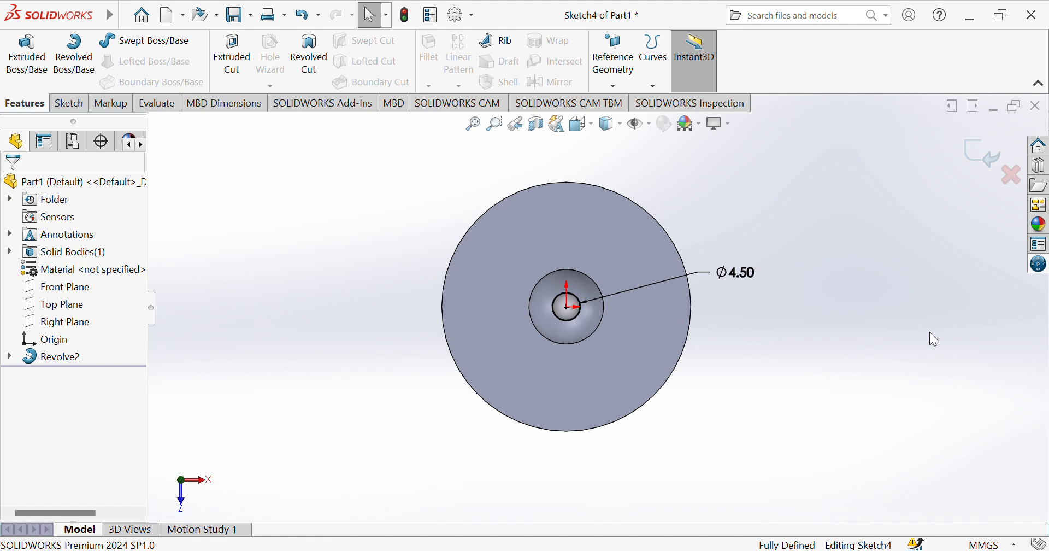
click(582, 310)
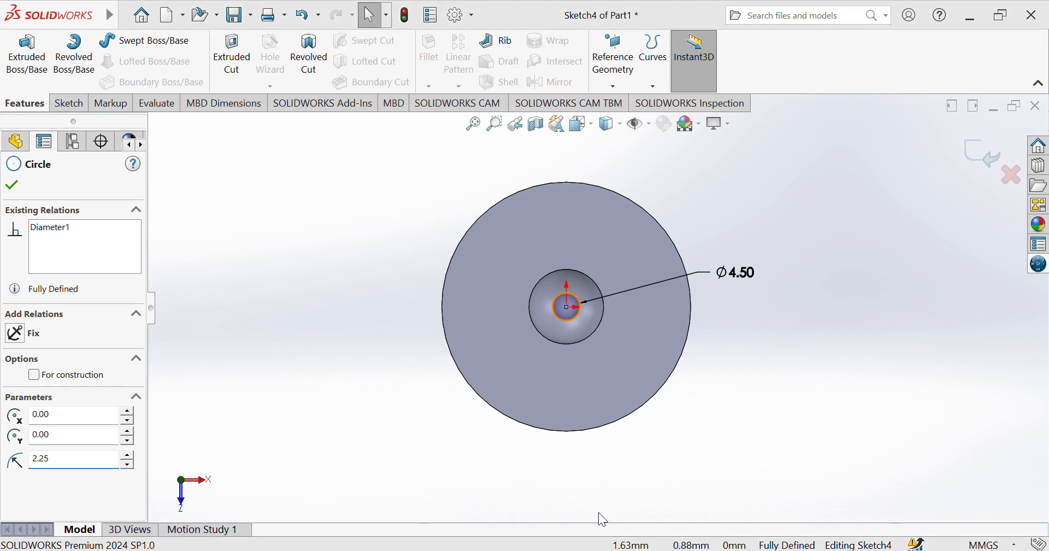
click(424, 281)
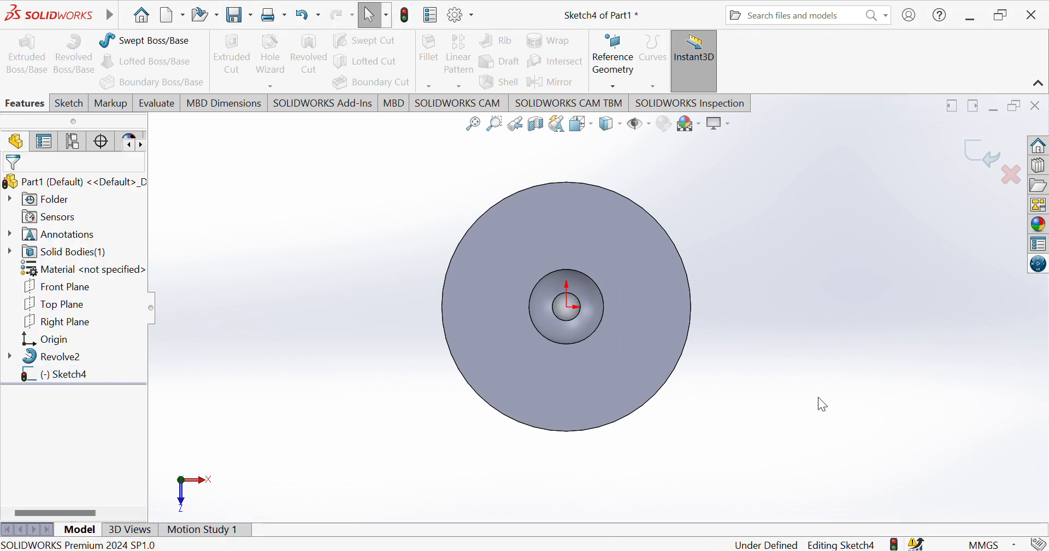
Examine the existing center bore from the lower end and through the top pocket.
key(Down)
key(Up)
key(Up)
key(Up)
key(Up)
key(Up)
key(Up)
key(Up)
key(Up)
key(Up)
key(Up)
key(Up)
key(Up)
key(Up)
key(Up)
key(Up)
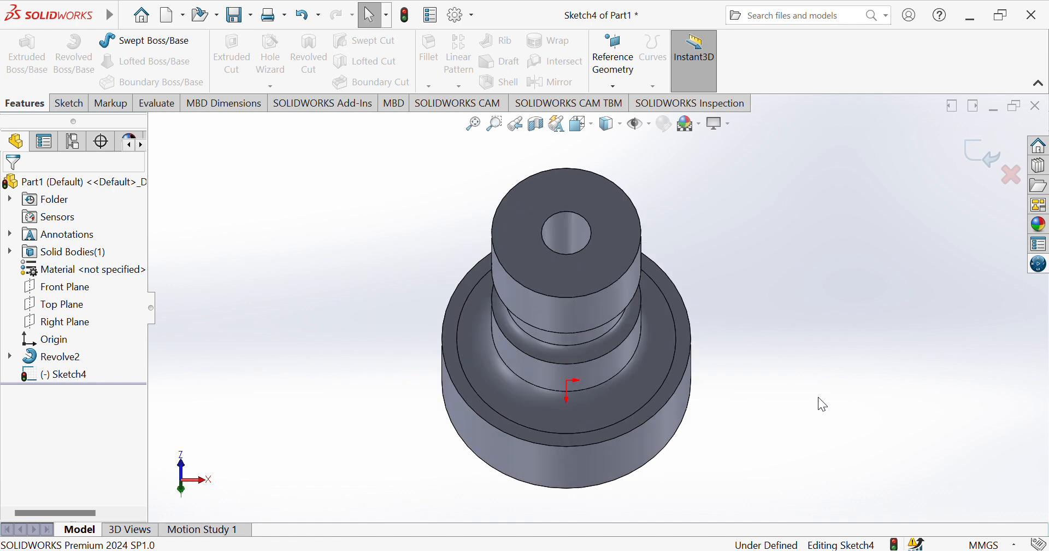
key(Up)
key(Up)
key(Down)
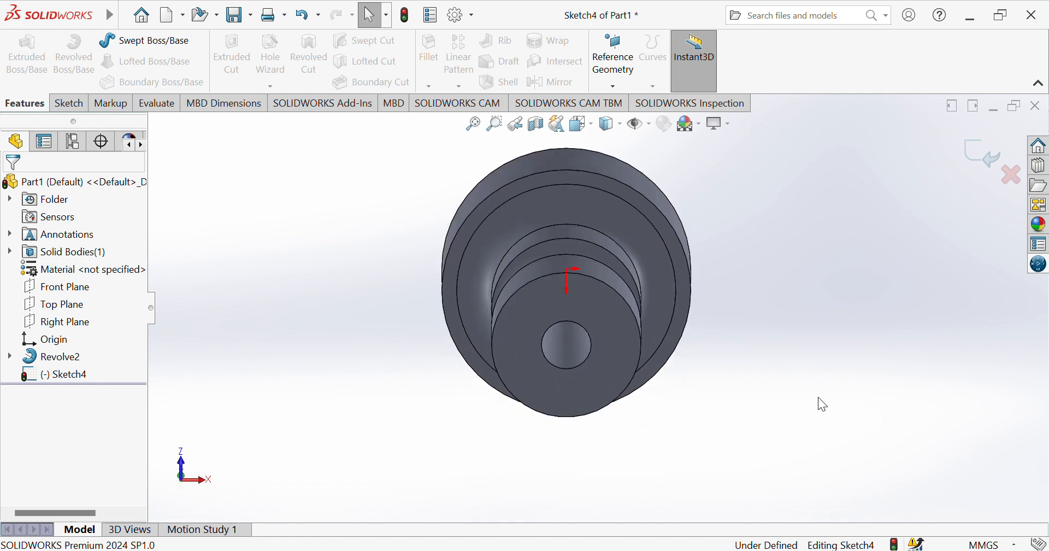
key(Up)
key(Down)
key(Up)
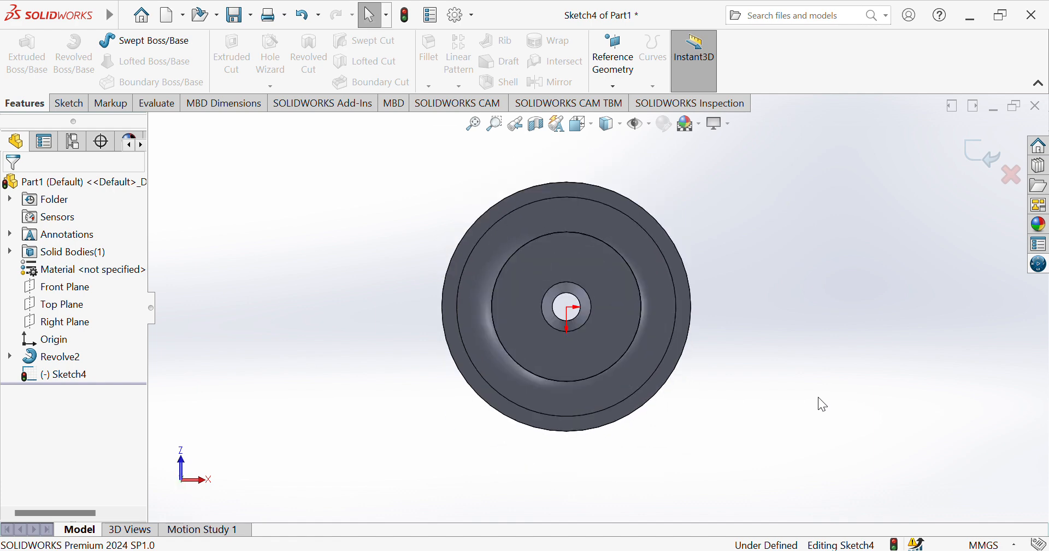
key(Down)
key(Up)
key(Down)
key(Up)
key(Down)
key(Down)
key(Down)
key(Down)
key(Down)
key(Down)
key(Down)
key(Down)
key(Down)
key(Down)
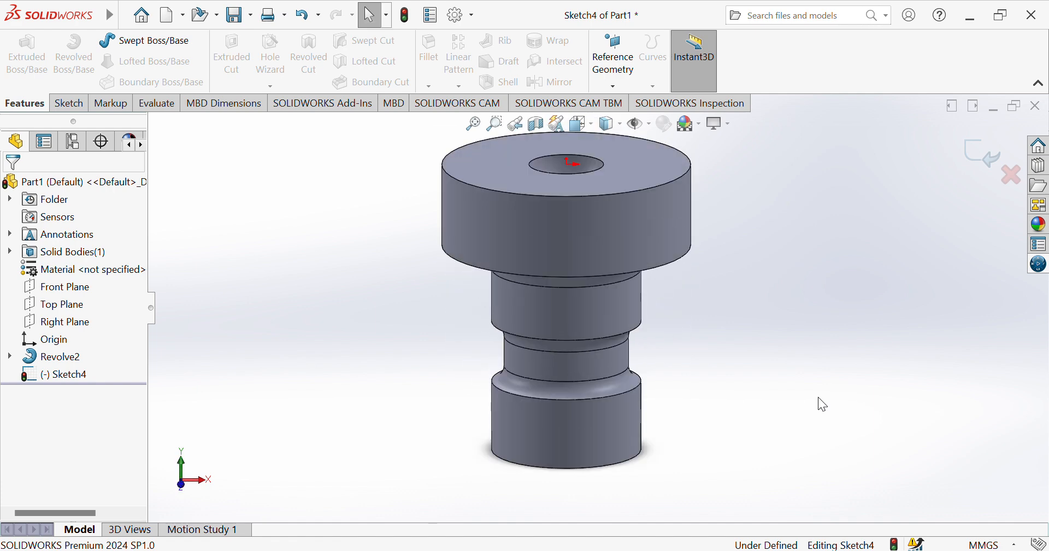
key(Down)
key(Down)
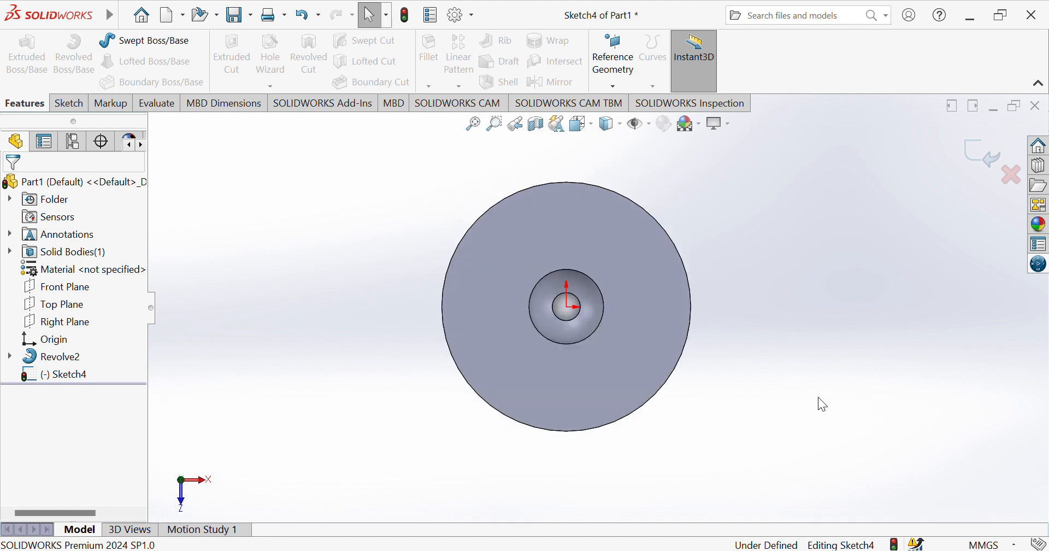
Try white and dark background scenes while viewing the bore from both ends, and restore the light gradient scene.
click(689, 127)
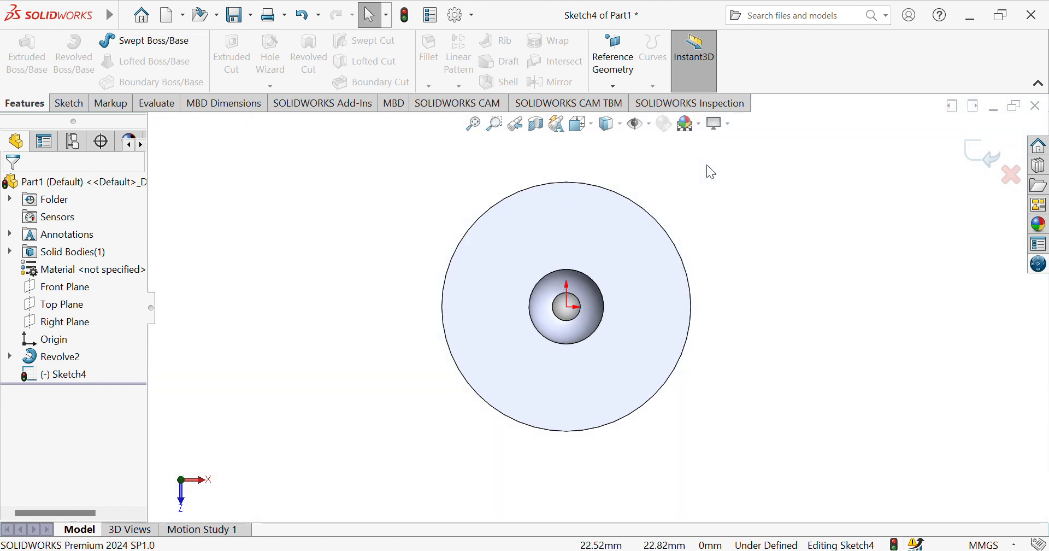
key(Down)
key(Down)
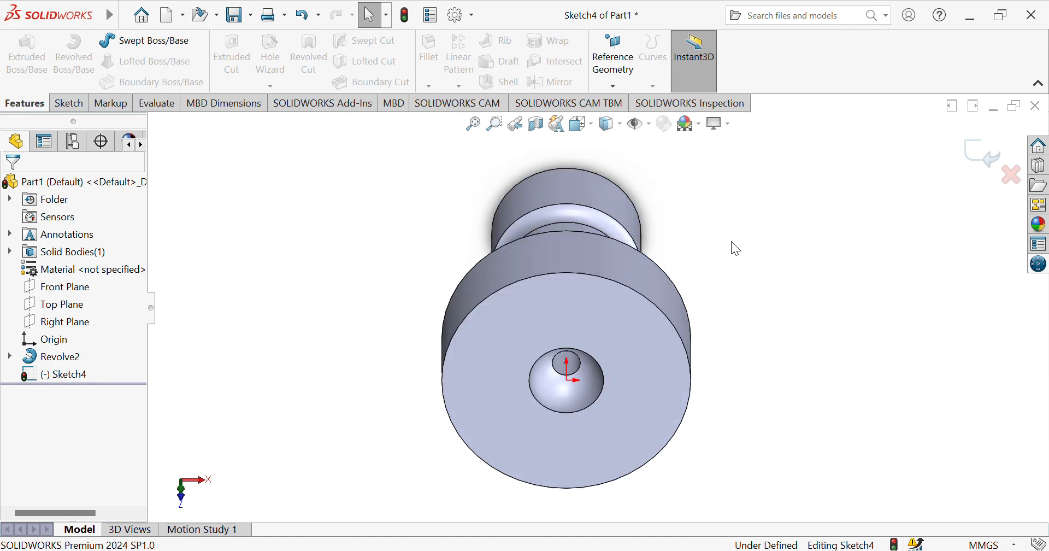
key(Down)
key(Down)
key(Down)
key(Down)
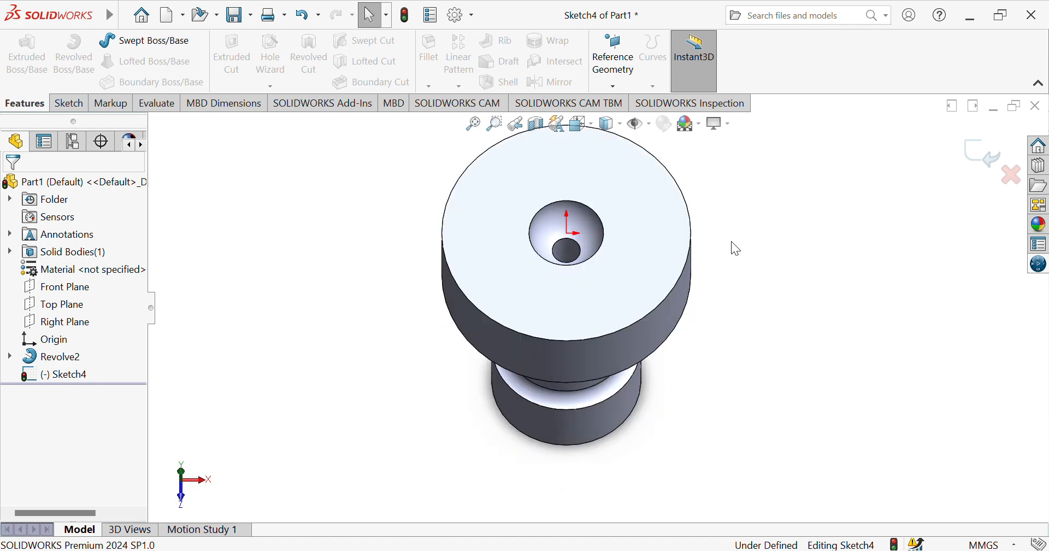
key(Down)
key(Down)
key(Down)
key(Down)
key(Down)
key(Down)
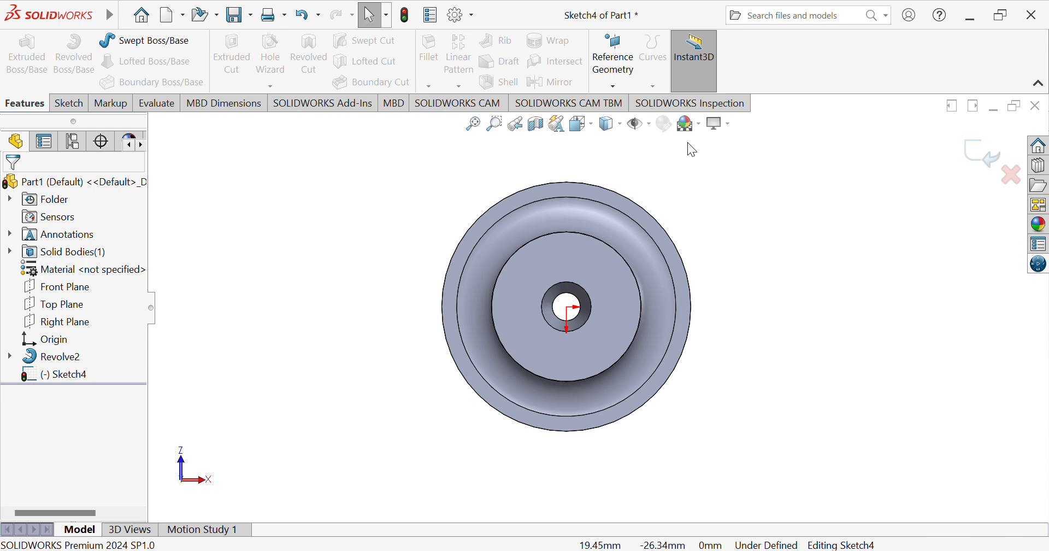
click(687, 123)
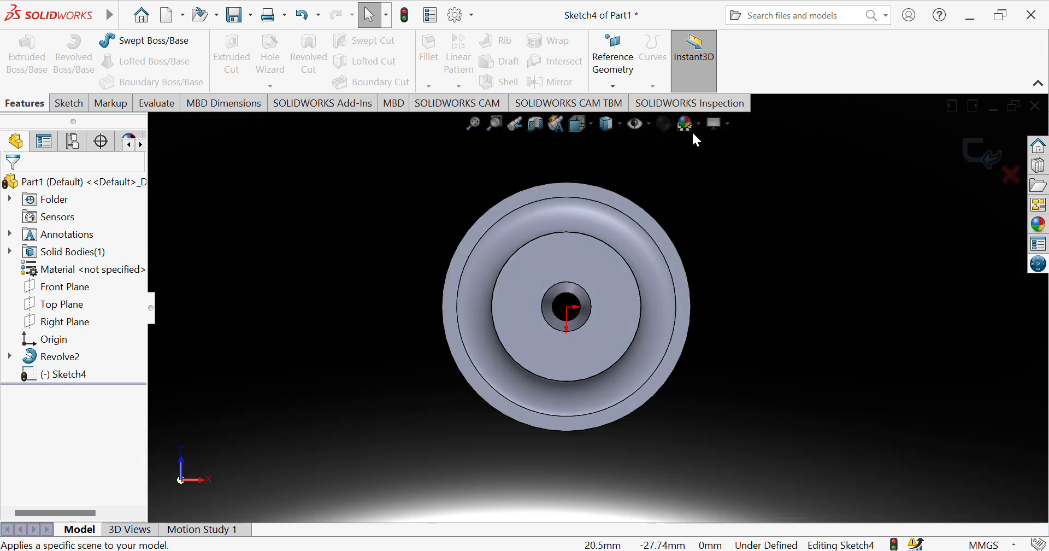
click(690, 125)
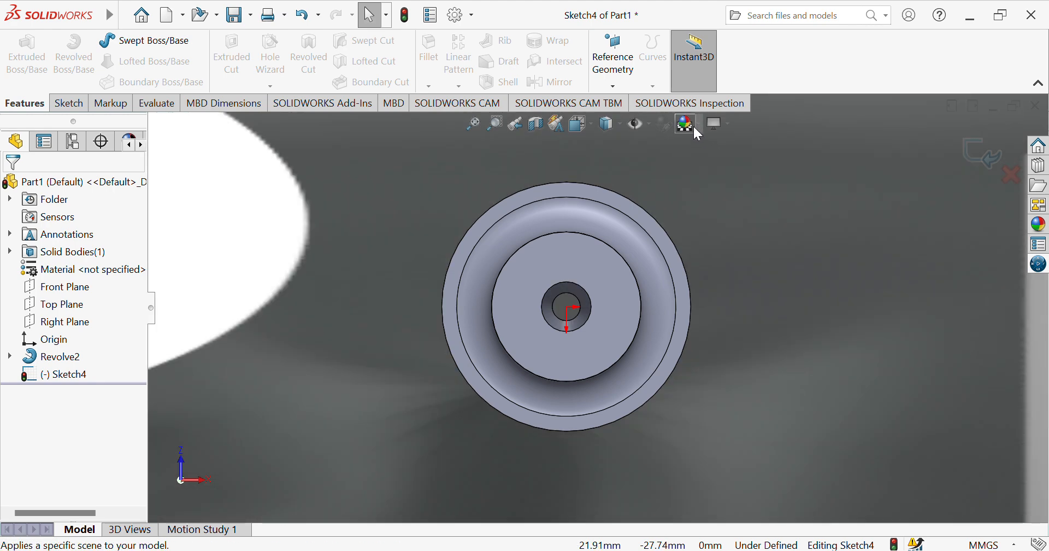
click(699, 143)
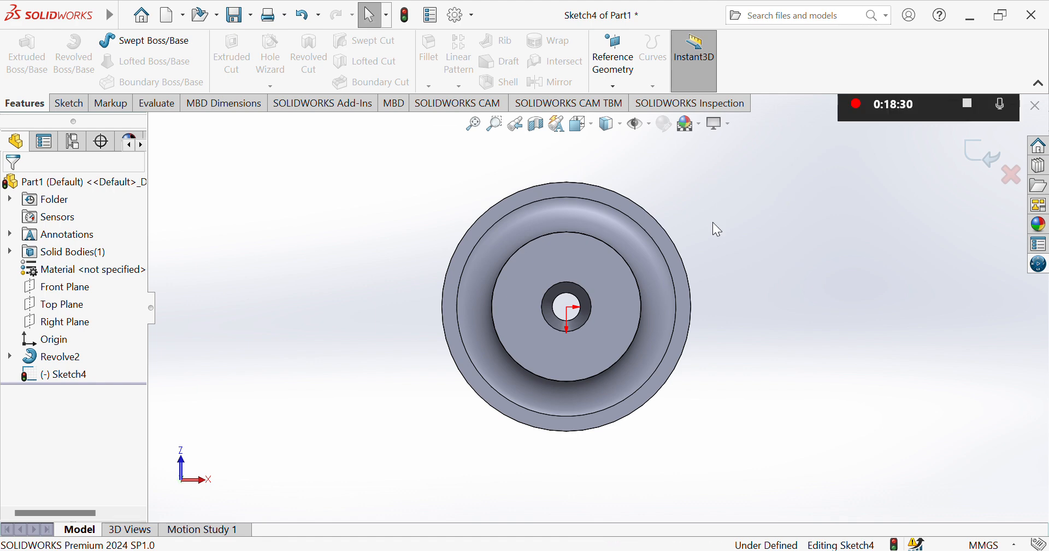
Examine the part from its lower bore opening around to the side and the top pocket.
key(Down)
key(Down)
key(Down)
key(Down)
key(Down)
key(Down)
key(Down)
key(Down)
key(Up)
key(Down)
key(Down)
key(Down)
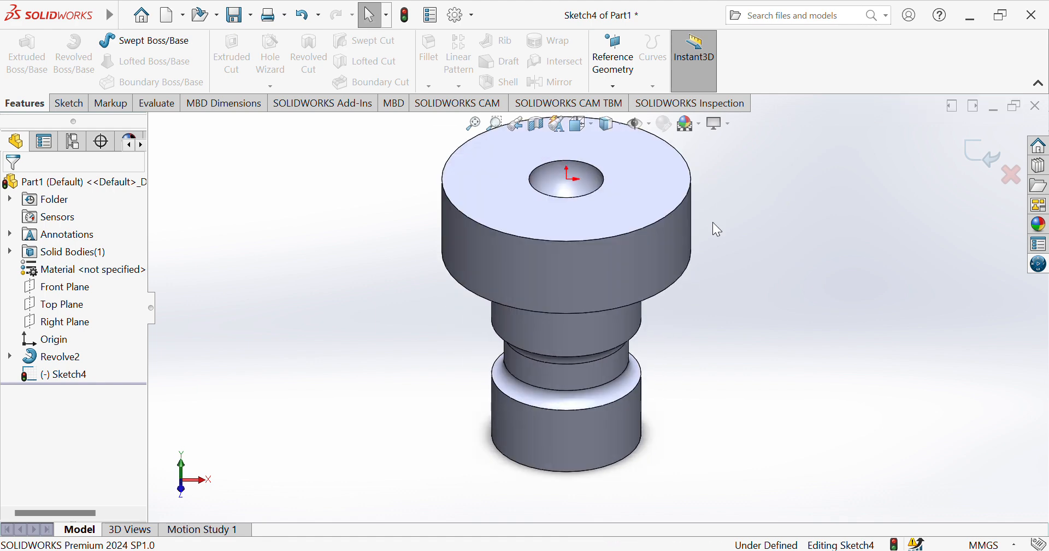
Check the top pocket's concave face by selecting it, and exit the empty sketch.
click(583, 222)
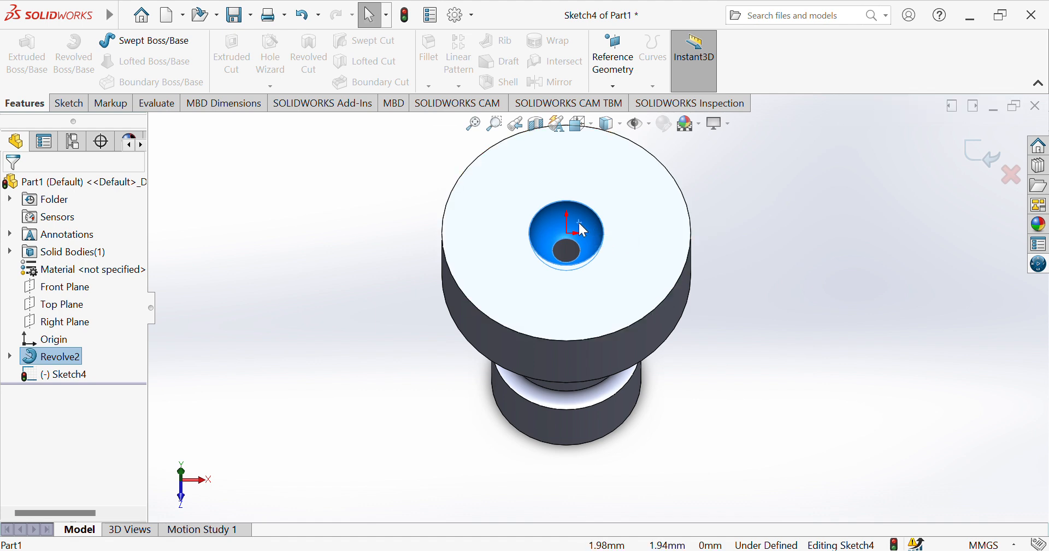
click(345, 268)
click(585, 235)
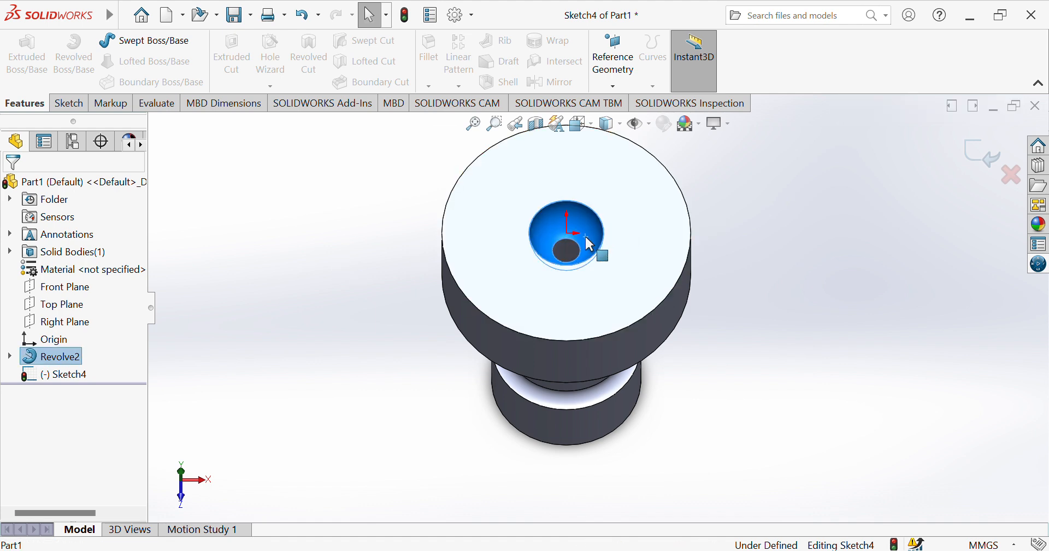
click(69, 104)
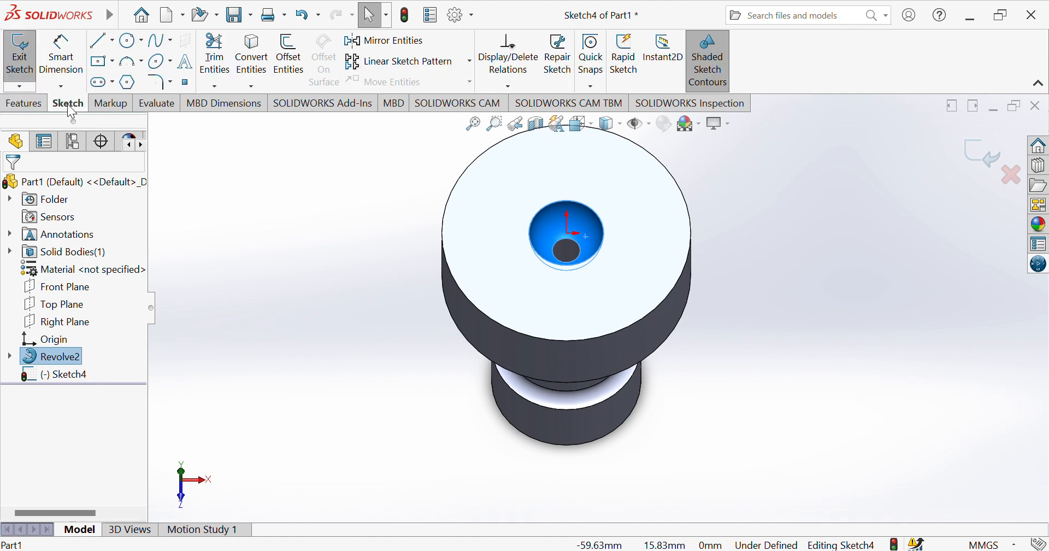
click(20, 55)
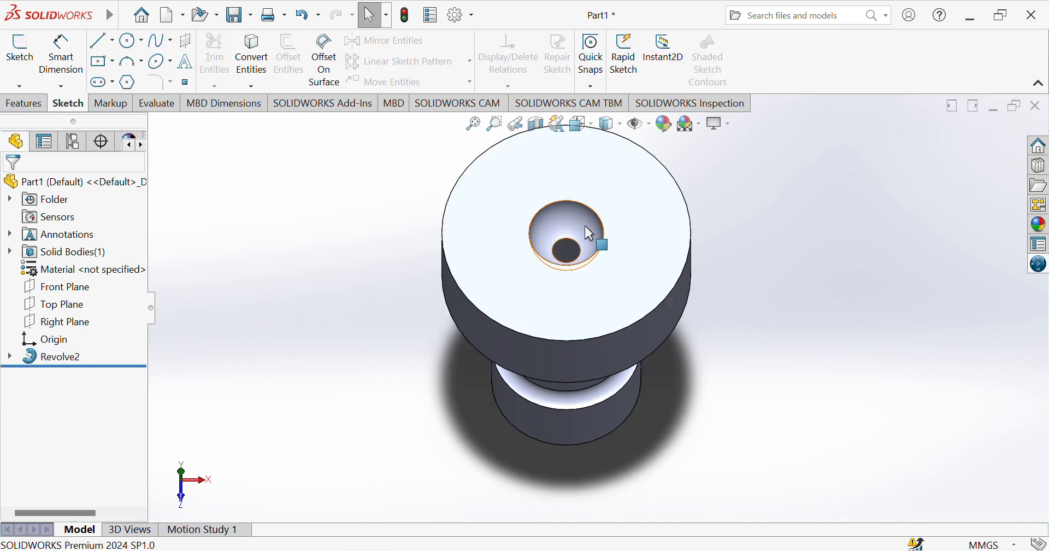
Apply a red color appearance to the top pocket's concave face and the cylindrical face just below the head.
click(585, 224)
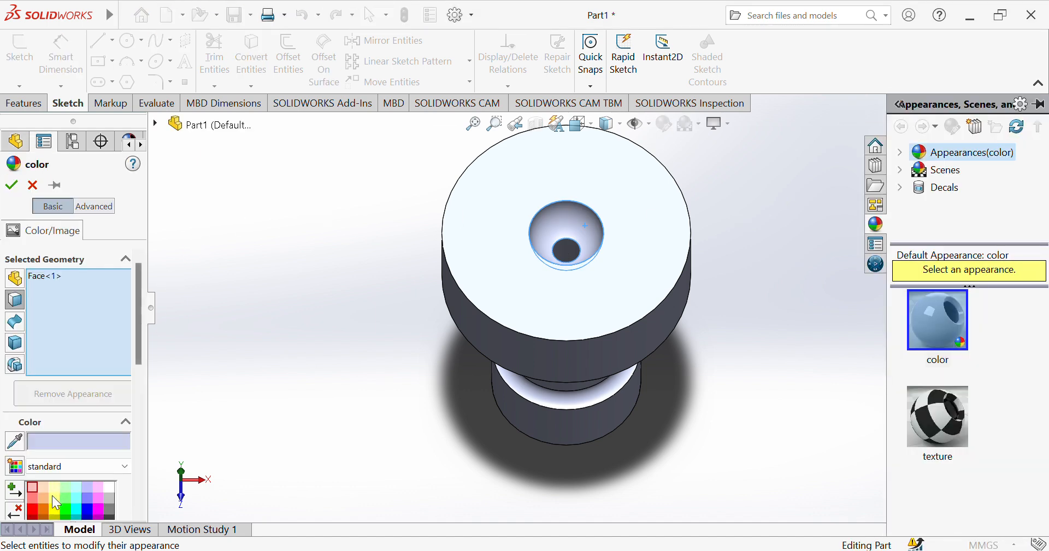
click(34, 509)
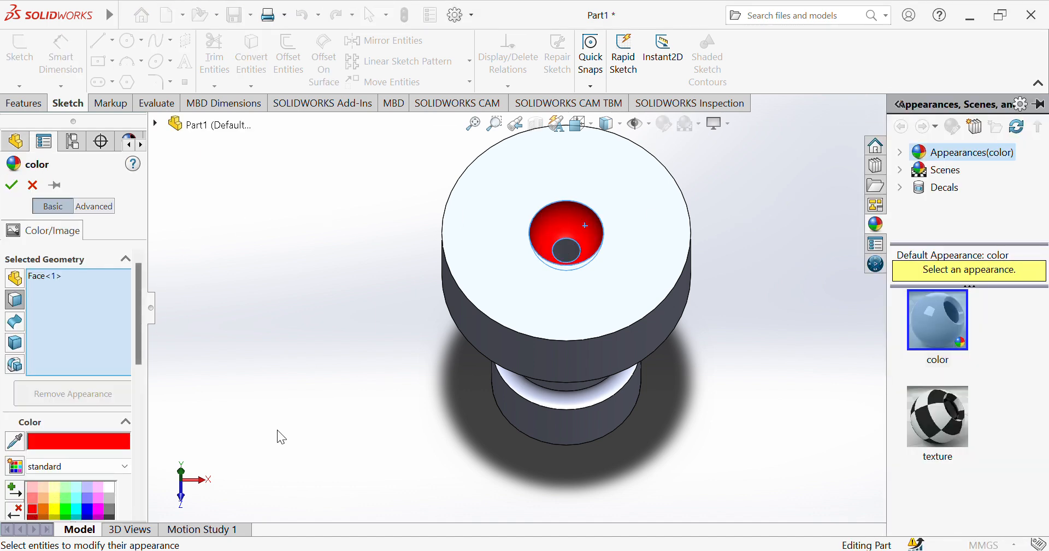
click(319, 434)
key(Up)
key(Up)
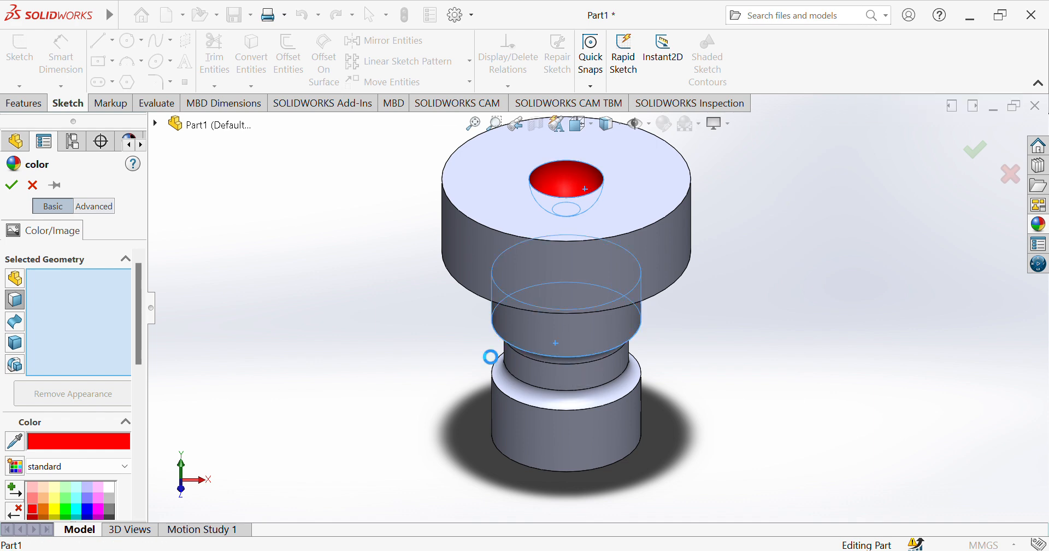
click(556, 341)
click(12, 187)
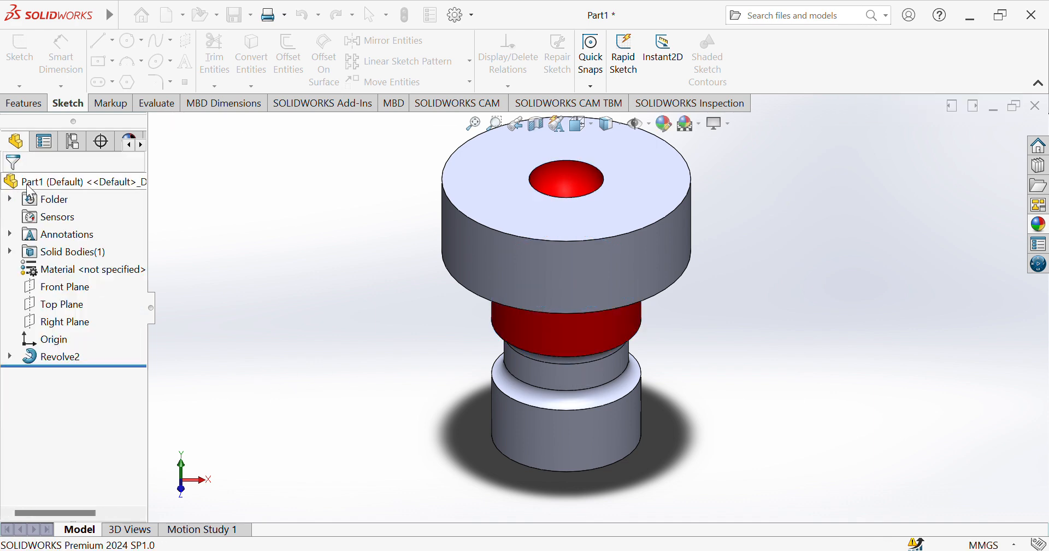
Apply a yellow color appearance to the inner face of the center bore.
key(Down)
key(Down)
key(Down)
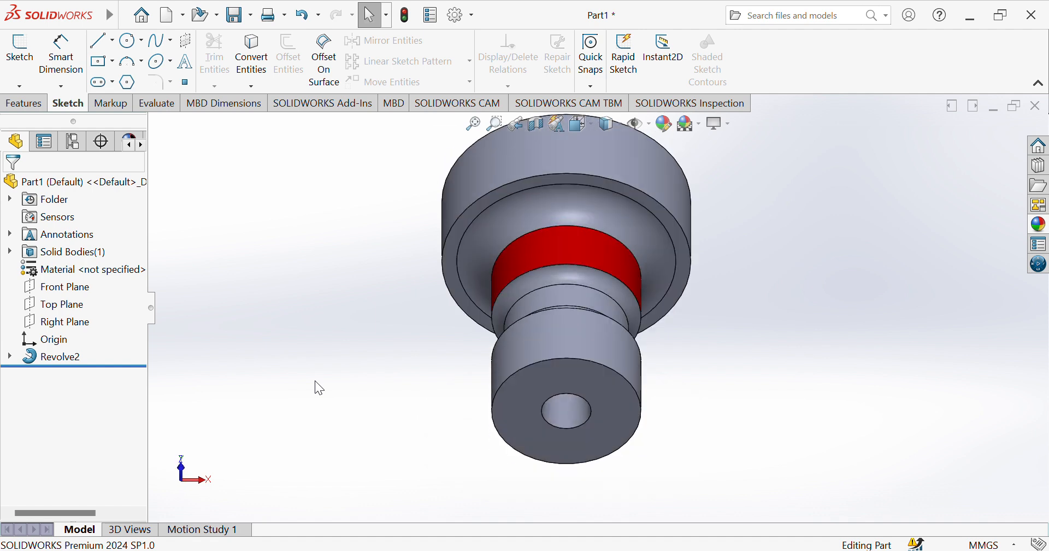
click(569, 410)
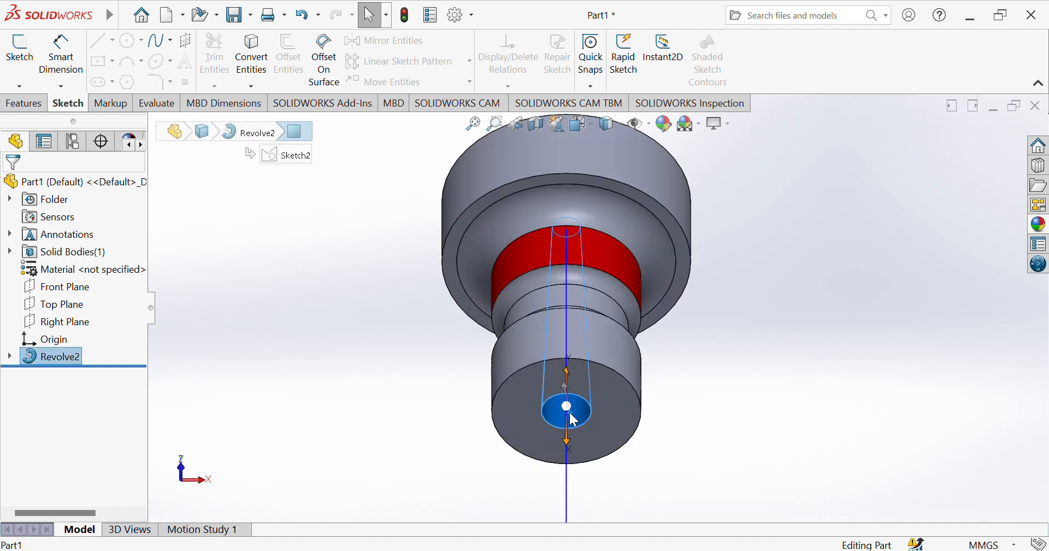
click(714, 357)
click(728, 400)
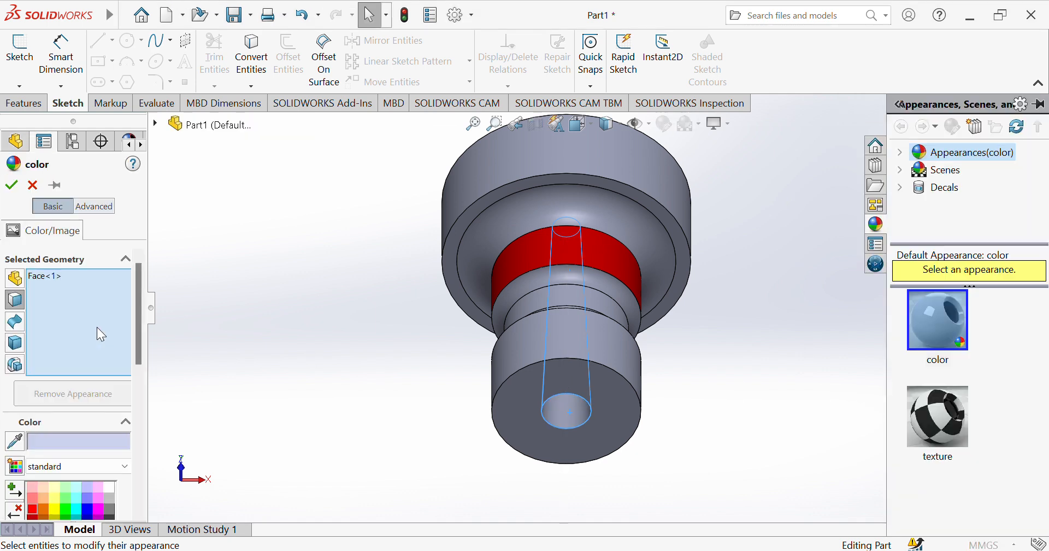
click(57, 500)
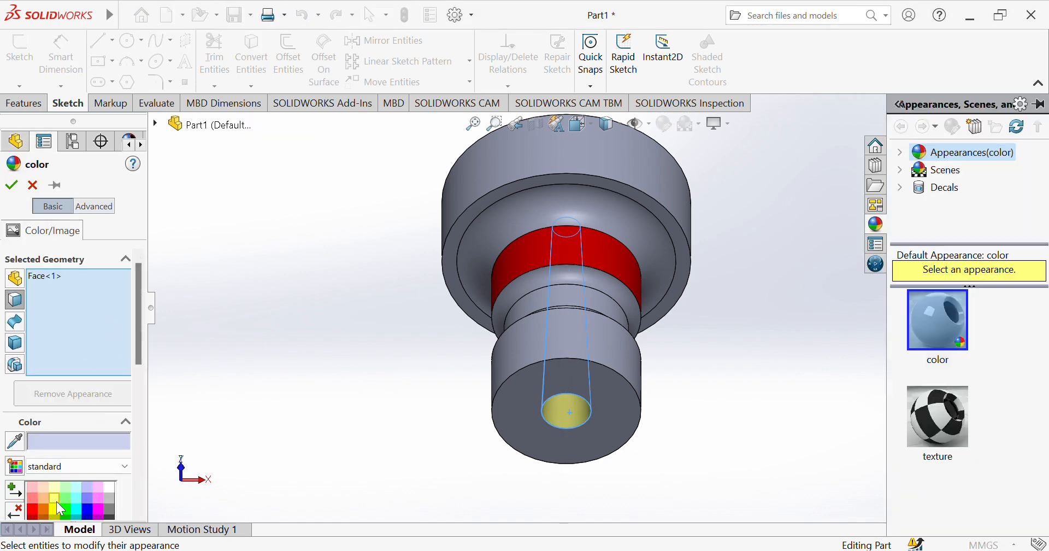
key(Down)
key(Up)
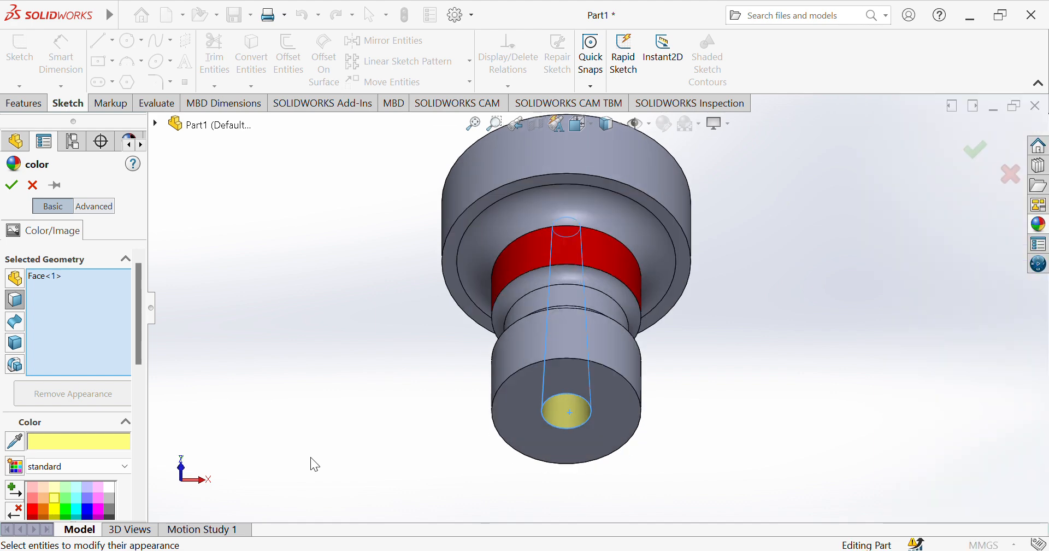
key(Up)
key(Up)
key(Up)
key(Up)
key(Down)
key(Down)
key(Down)
key(Down)
key(Down)
key(Down)
key(Down)
key(Down)
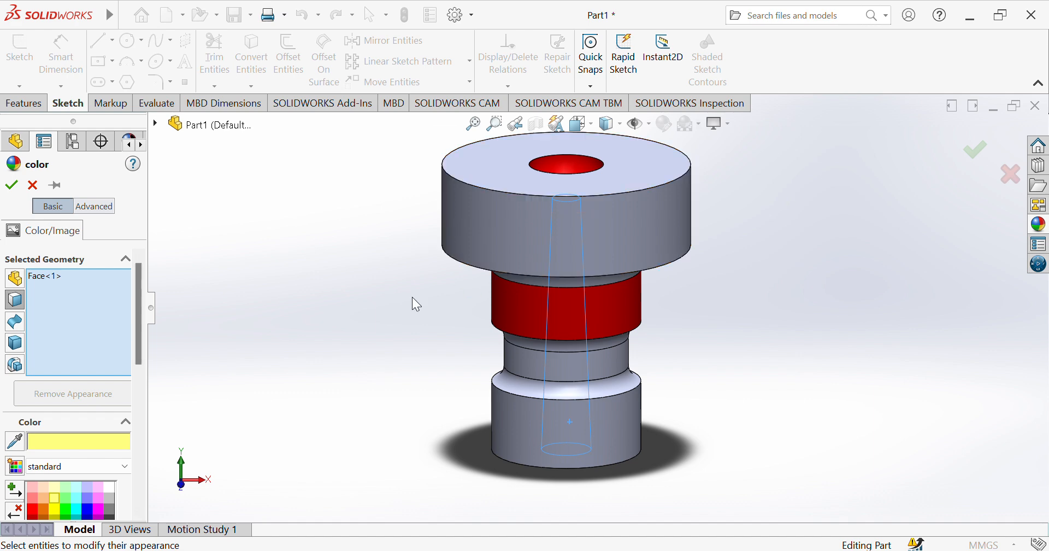
click(11, 185)
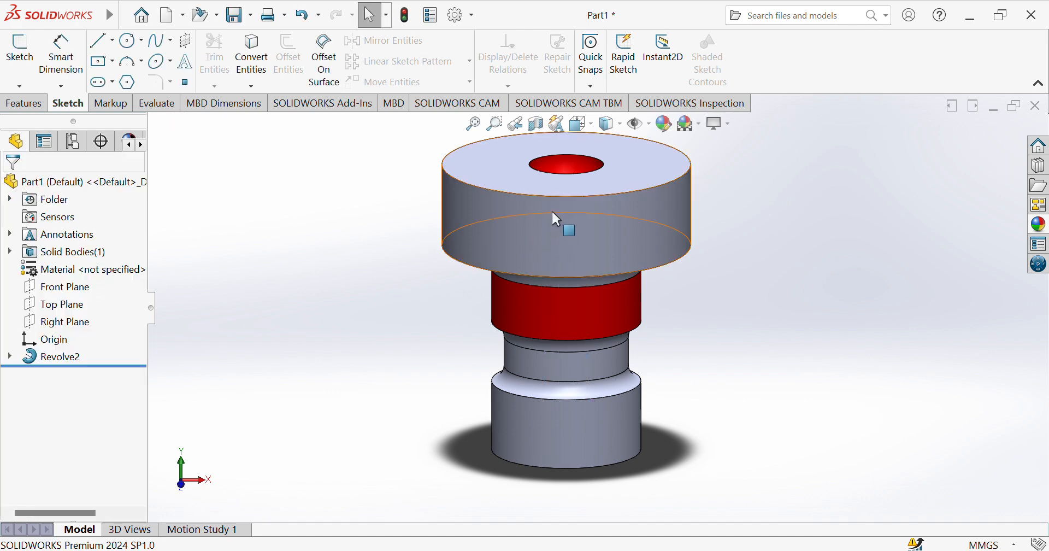
Apply a light gray color appearance to the head's flat top face and the lowest cylinder's outer face.
click(535, 195)
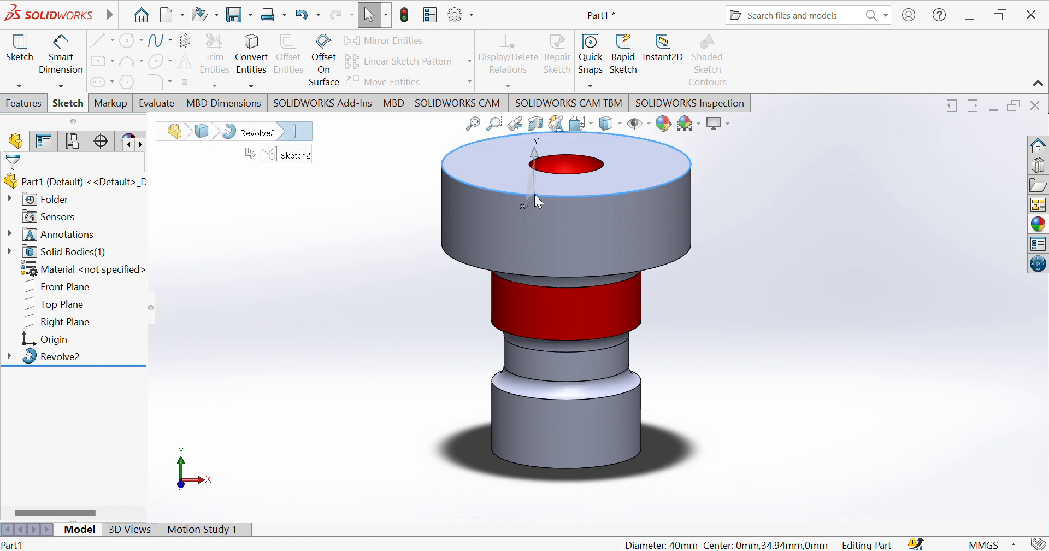
click(567, 181)
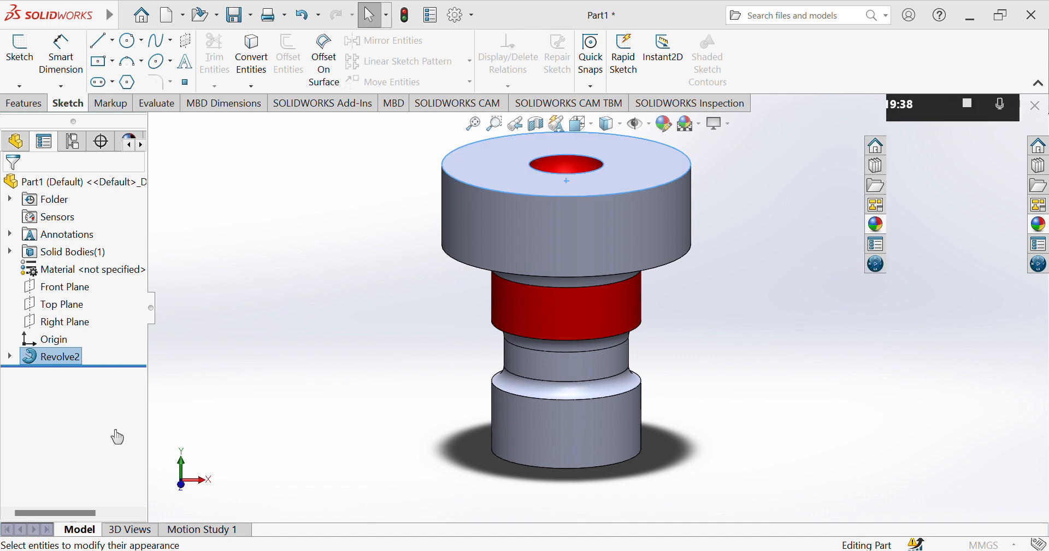
click(109, 498)
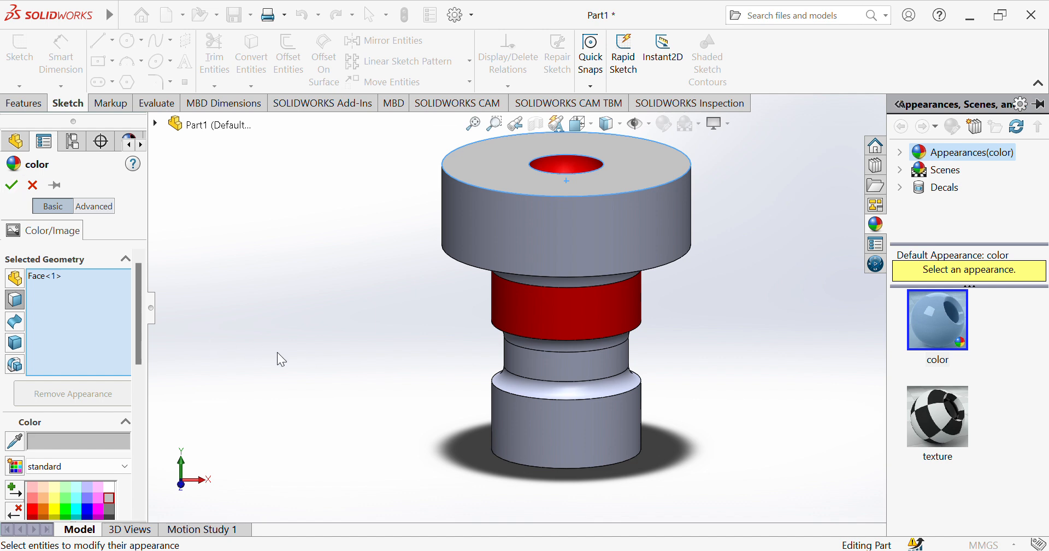
click(526, 434)
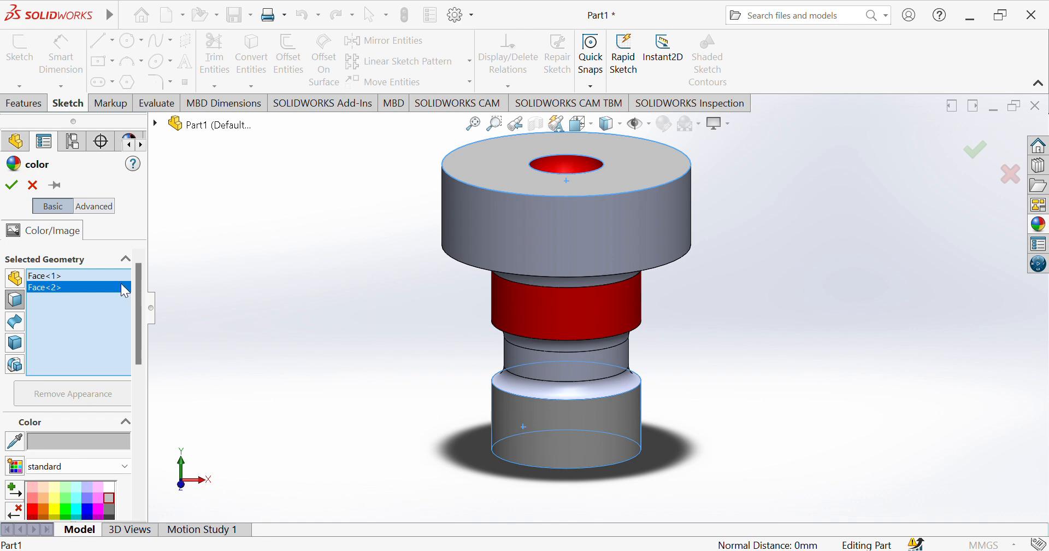
click(12, 185)
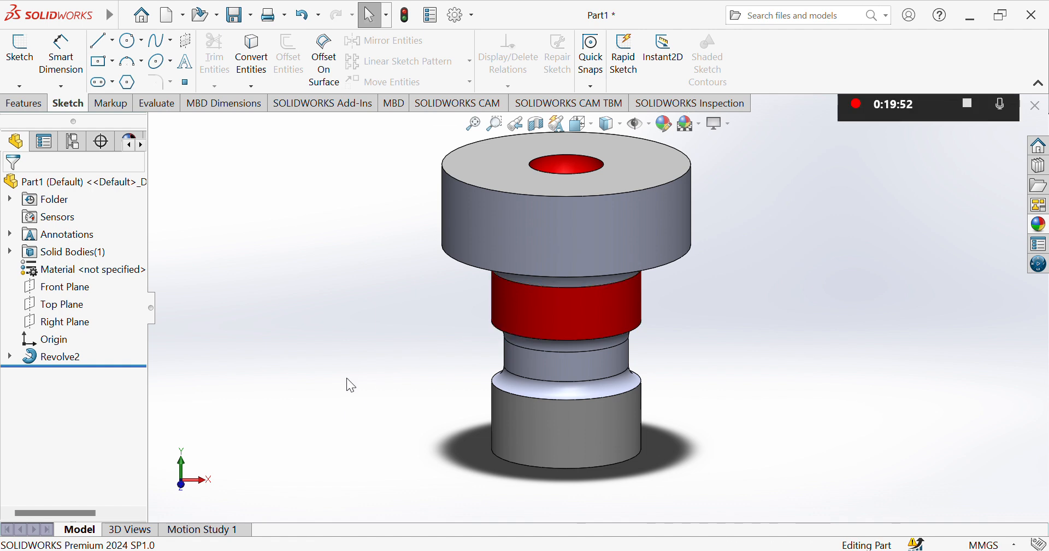
Apply an orange color appearance to the head's outer cylindrical face and the narrow neck's cylindrical face.
key(Up)
key(Down)
key(Up)
key(Up)
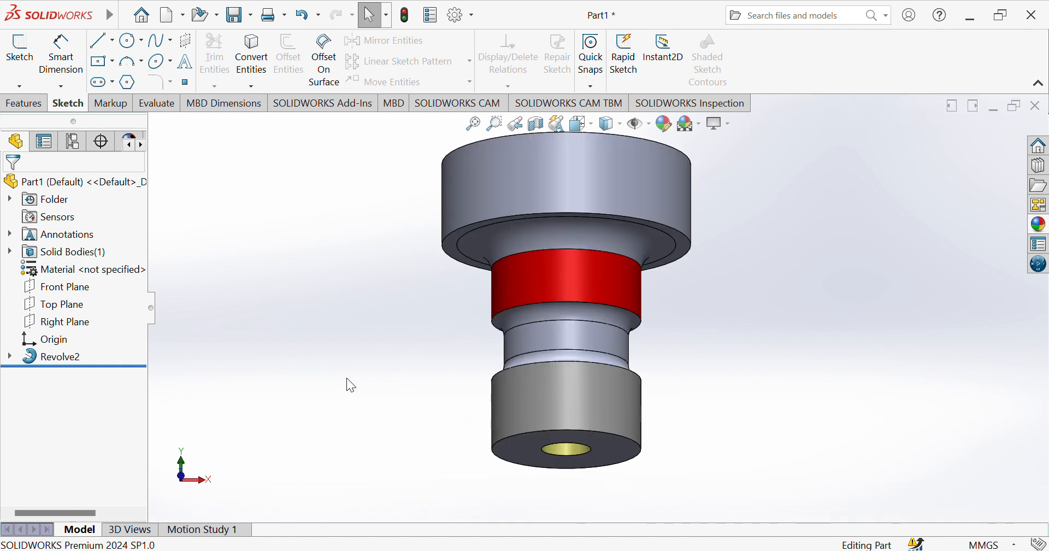
click(564, 189)
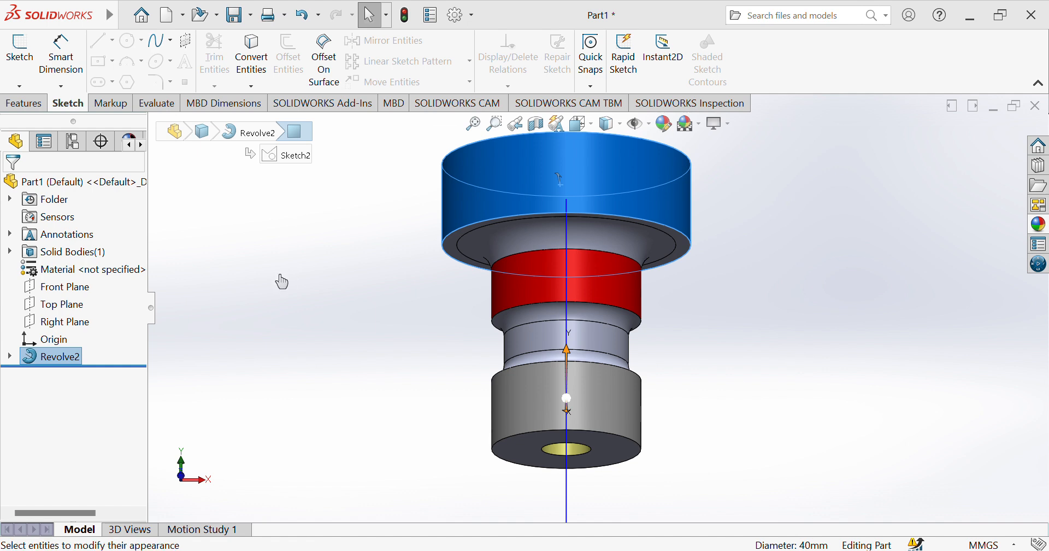
click(102, 448)
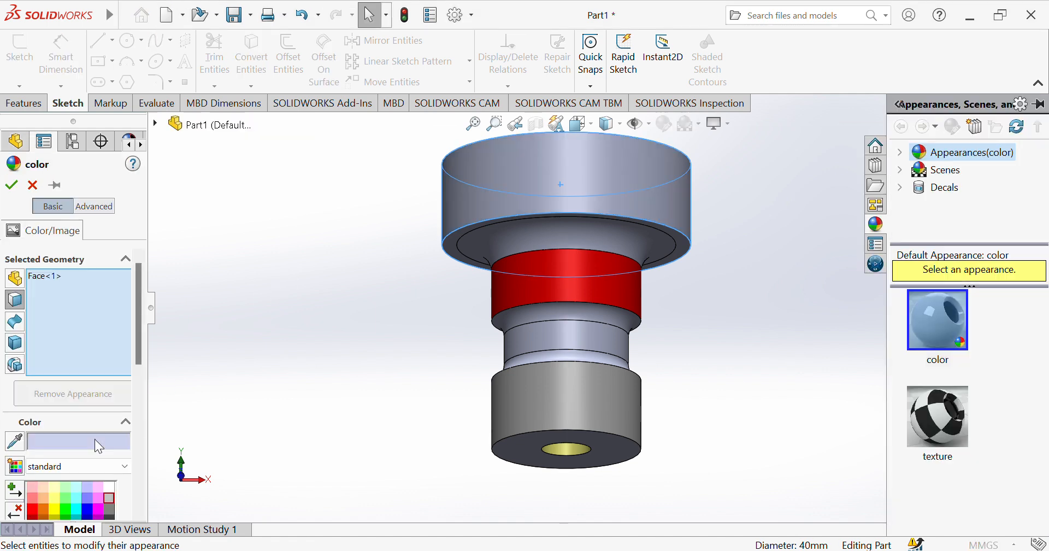
click(46, 513)
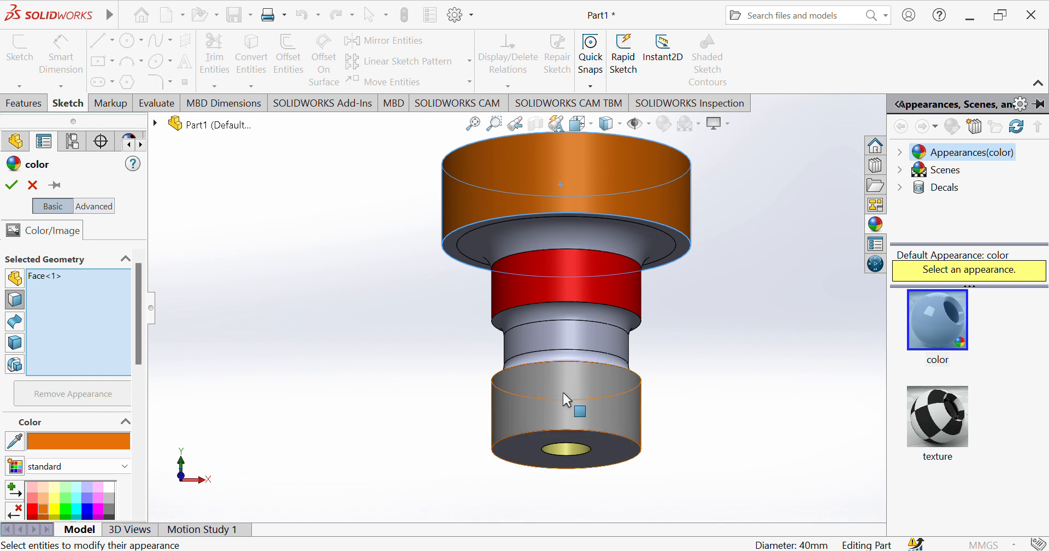
click(580, 339)
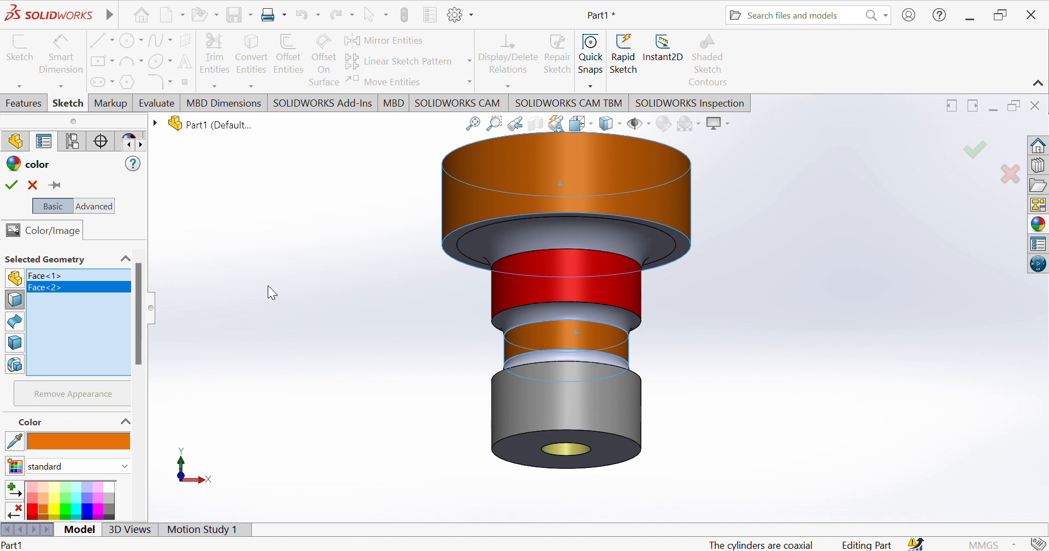
click(10, 187)
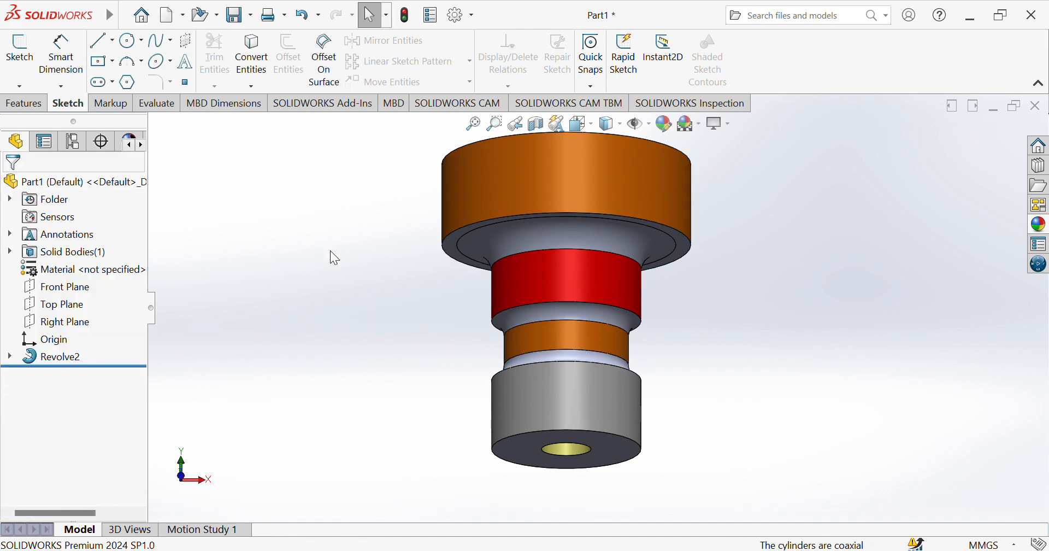
Extend the lowest cylinder's gray color appearance to the flat outer ring on the head's underside.
click(526, 373)
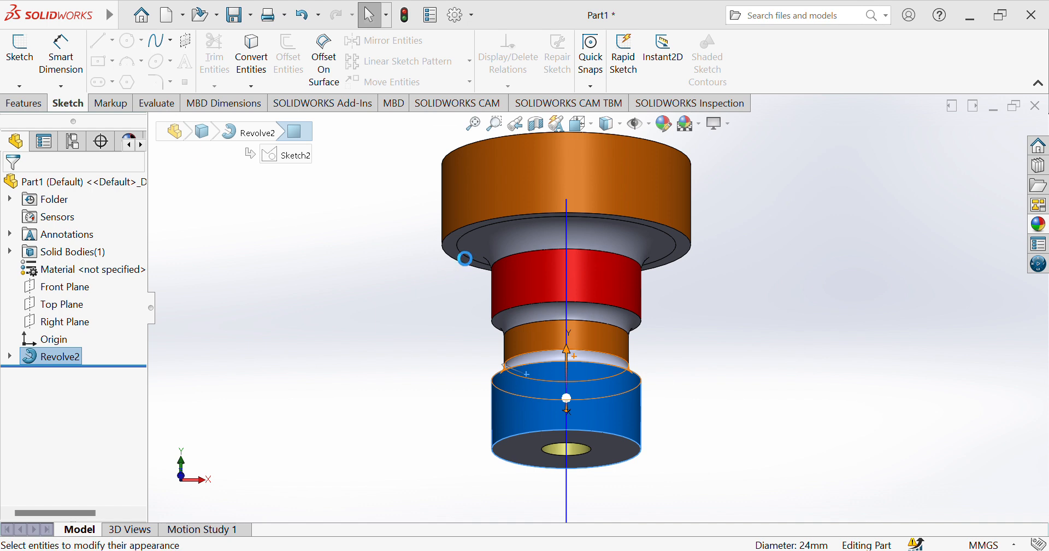
key(Escape)
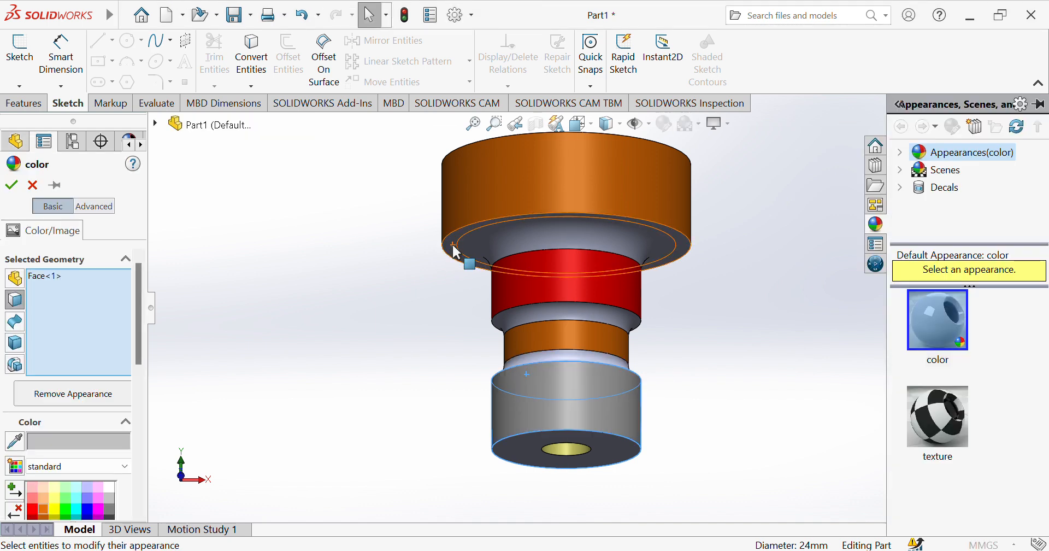
click(451, 243)
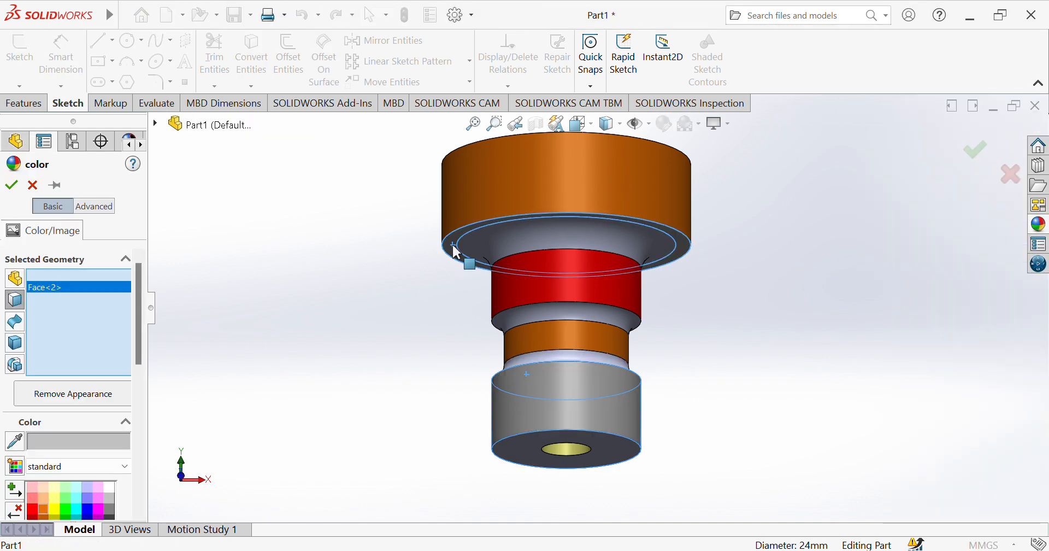
click(11, 185)
Apply a green color appearance to the rounded recess face on the underside of the head.
click(508, 235)
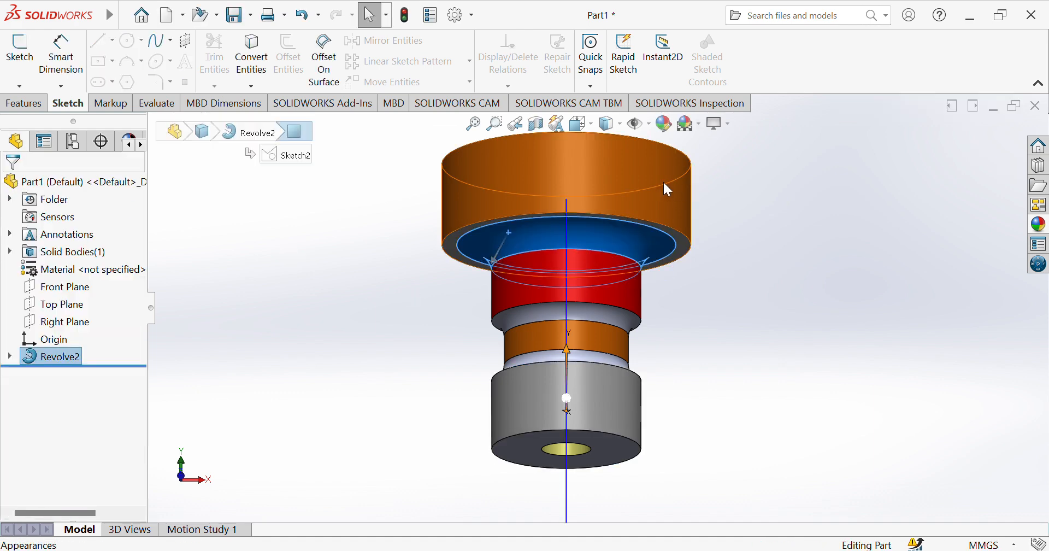
click(704, 215)
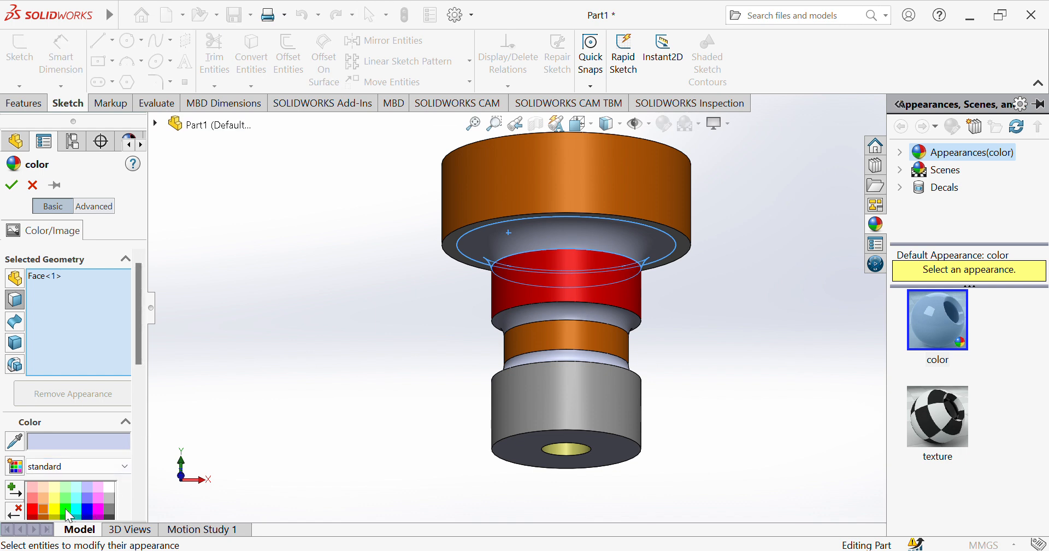
click(64, 508)
drag(140, 337, 140, 363)
click(62, 448)
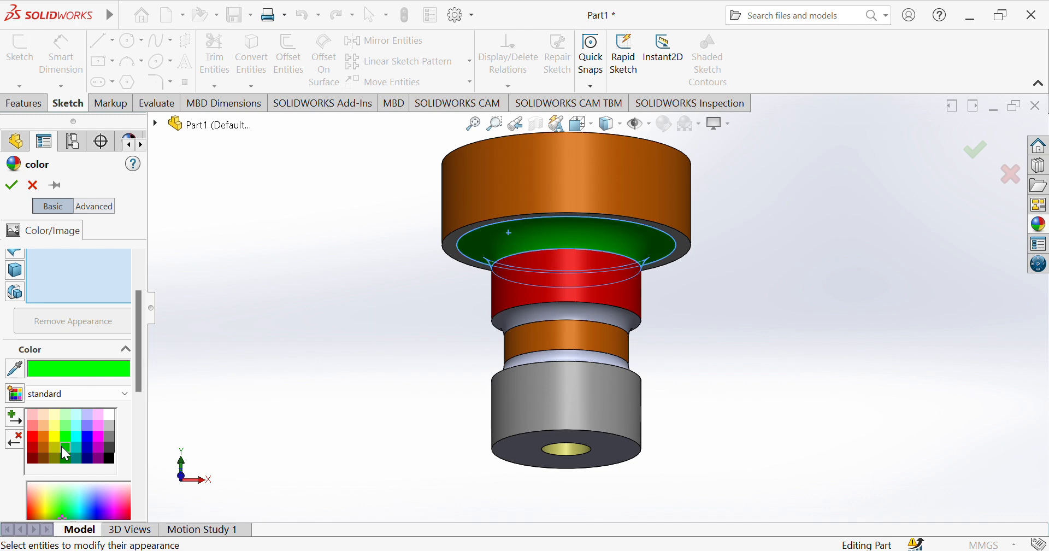
click(11, 185)
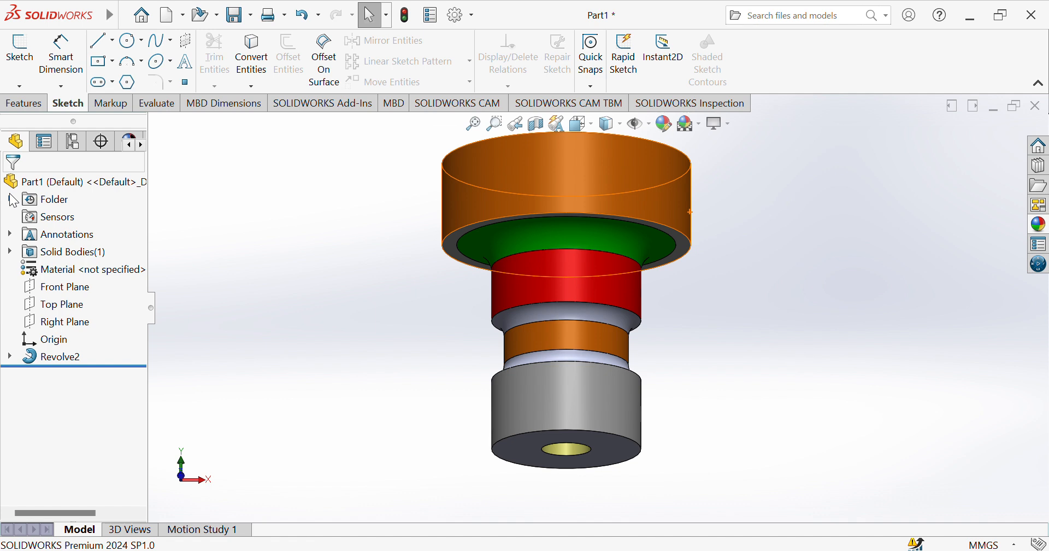
Apply a blue color appearance to the two transition faces above and below the orange neck.
click(586, 313)
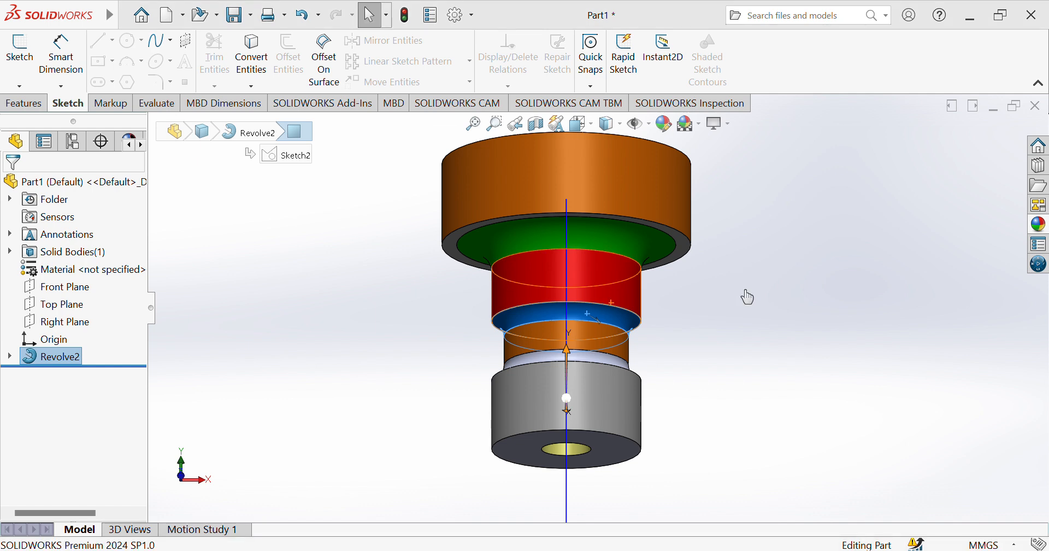
click(402, 284)
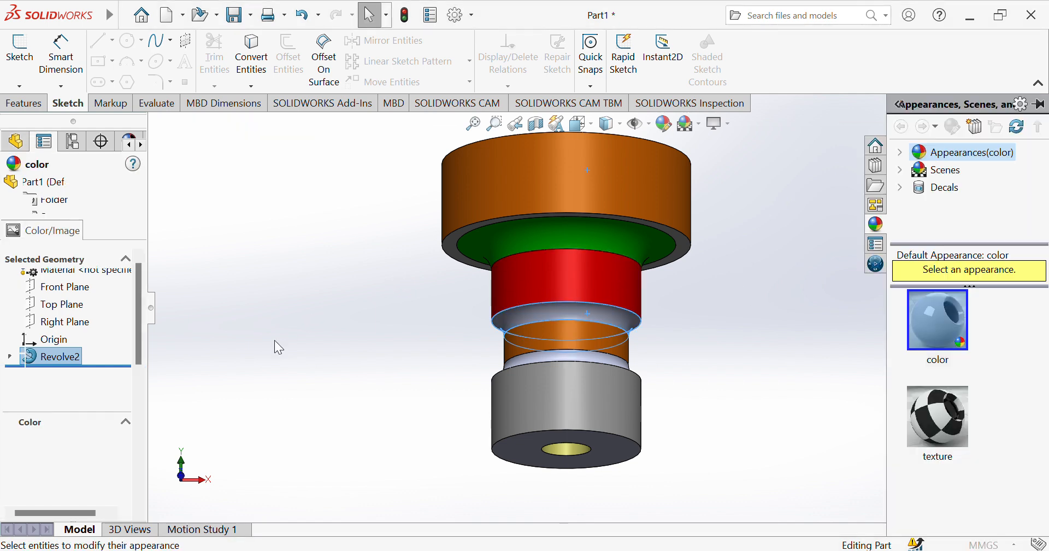
click(87, 511)
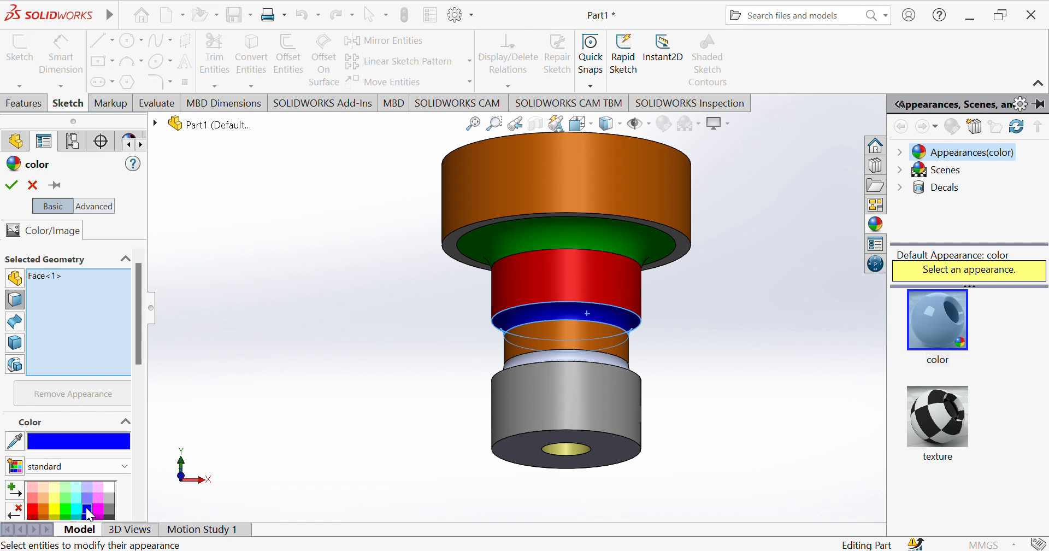
click(537, 357)
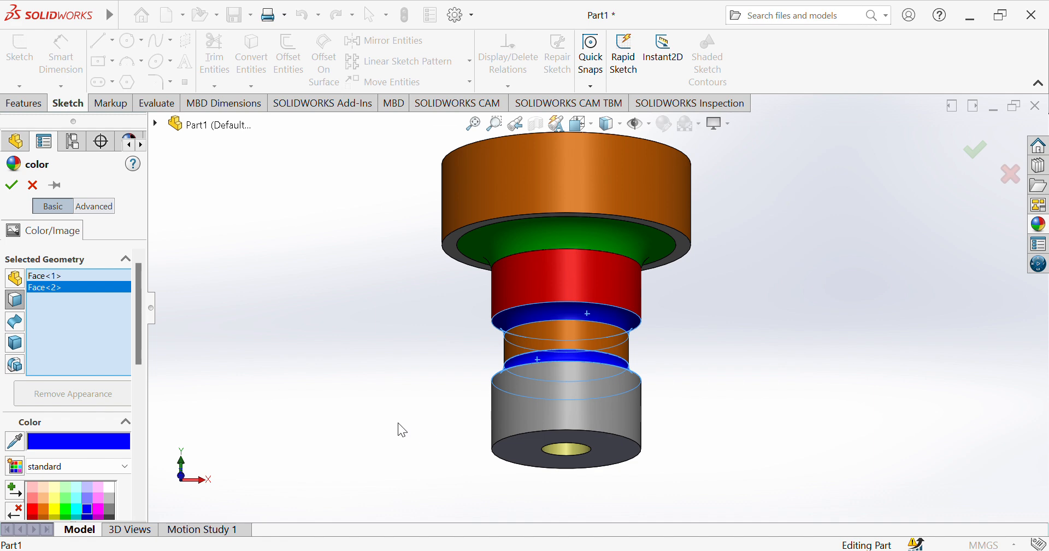
key(Down)
key(Down)
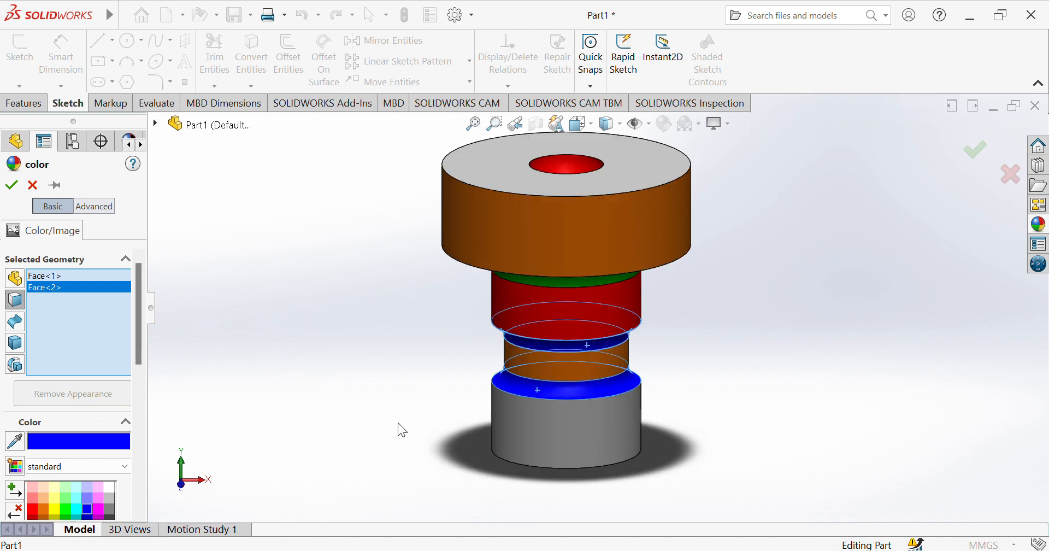
key(Up)
key(Up)
key(Up)
key(Up)
key(Up)
key(Up)
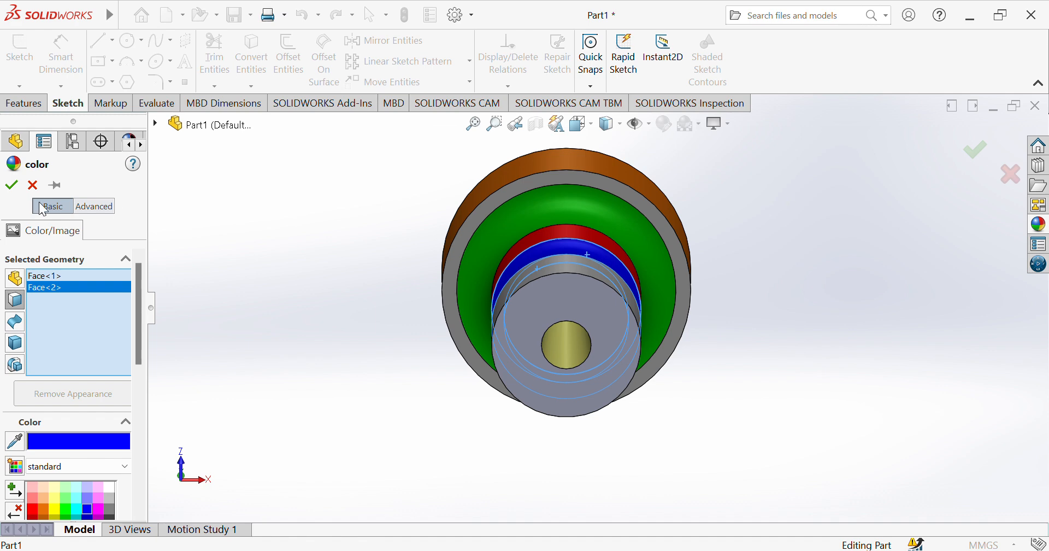
click(11, 185)
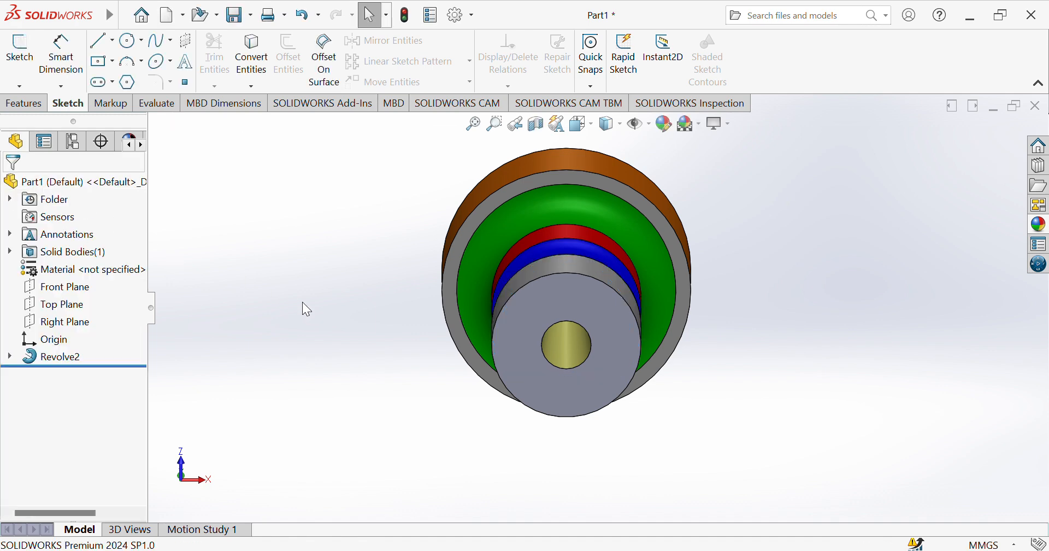
Apply a dark green color appearance to the flat bottom end face around the center bore.
click(556, 290)
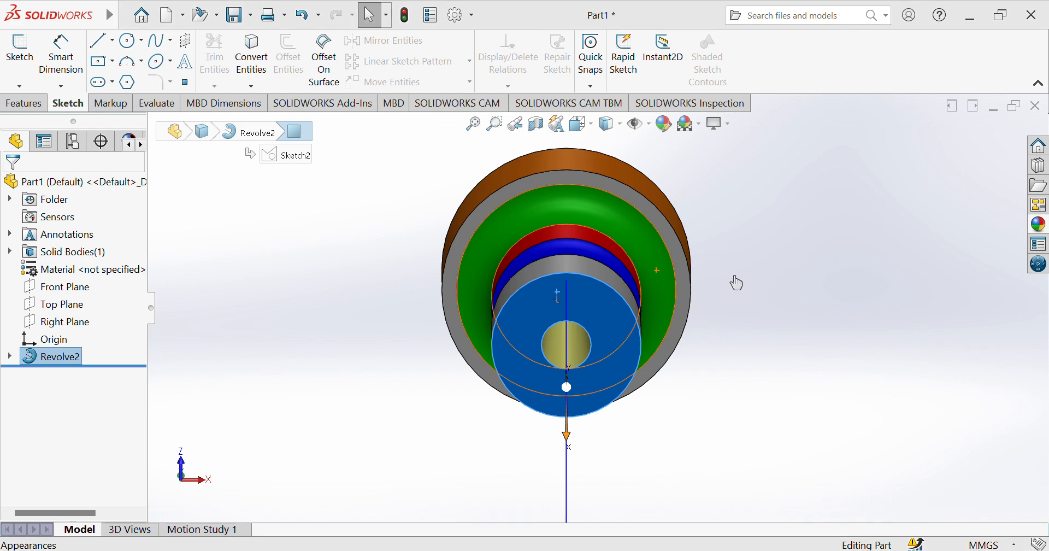
click(156, 340)
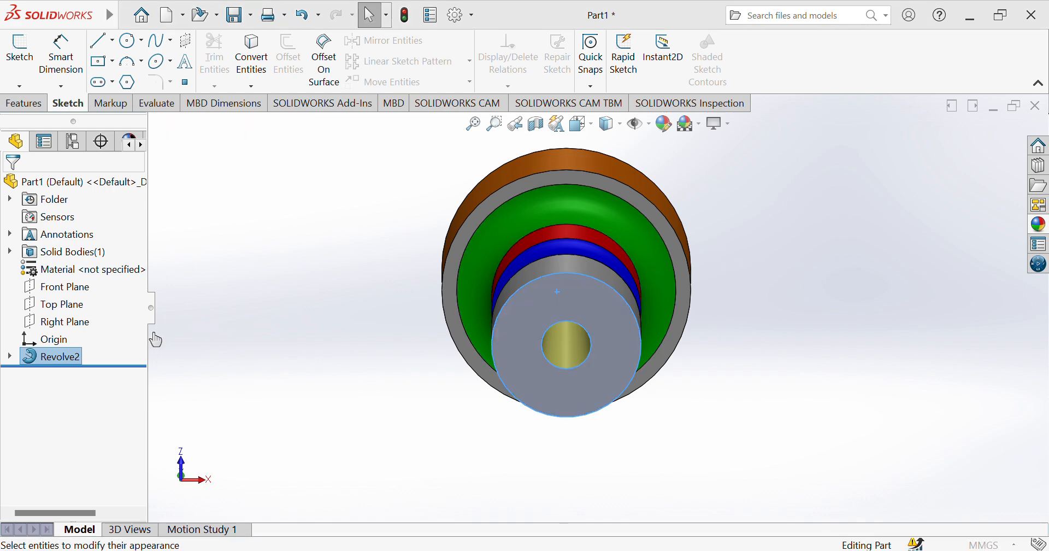
scroll(141, 399, down, 3)
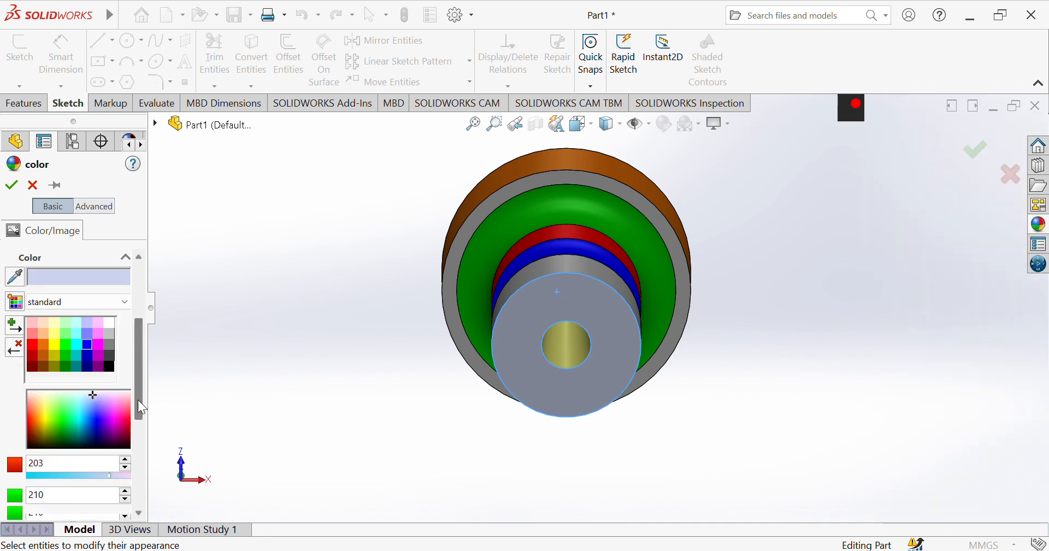
click(65, 366)
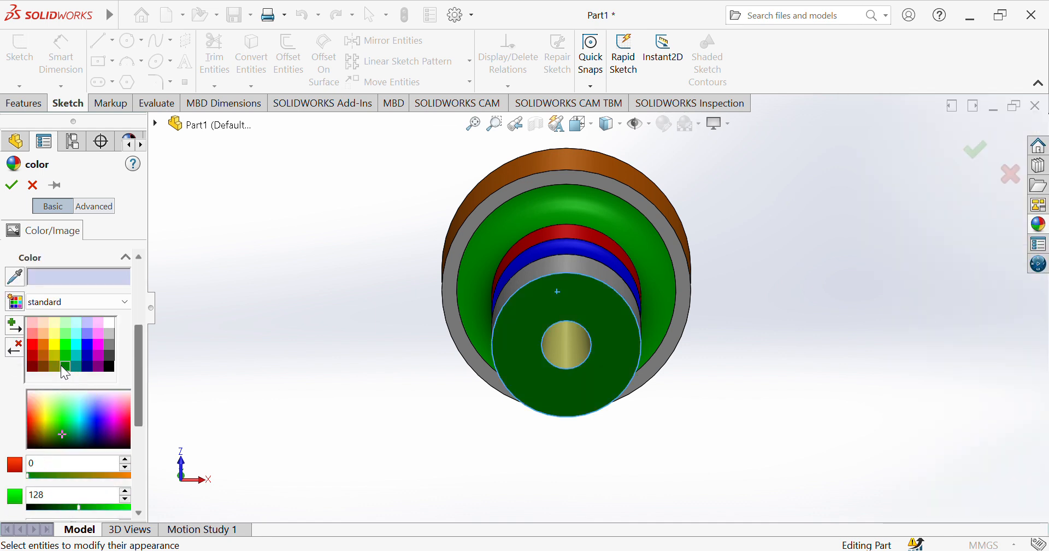
click(11, 185)
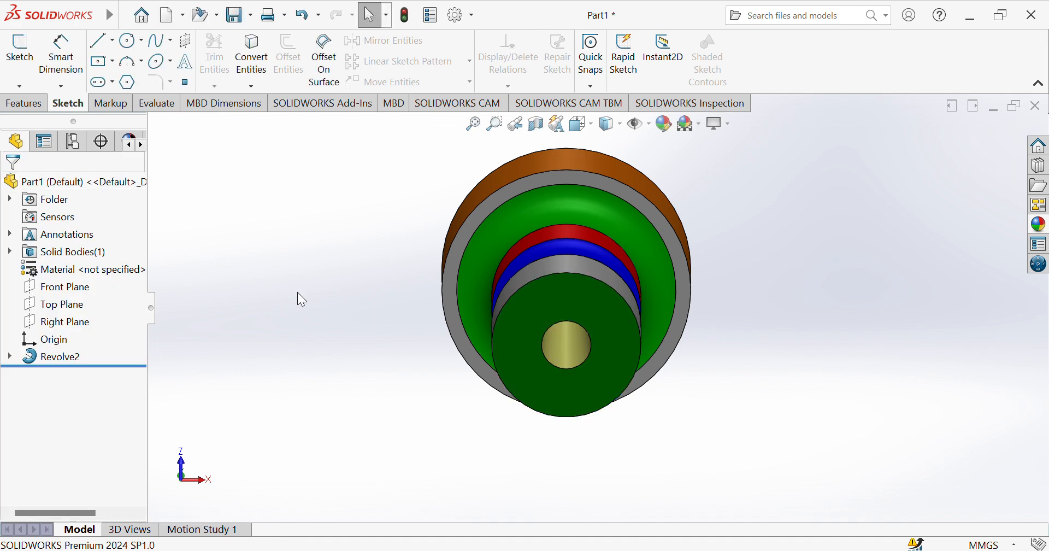
Turn the part upright and set it to the isometric view.
key(Up)
key(Down)
key(Down)
key(Down)
key(Down)
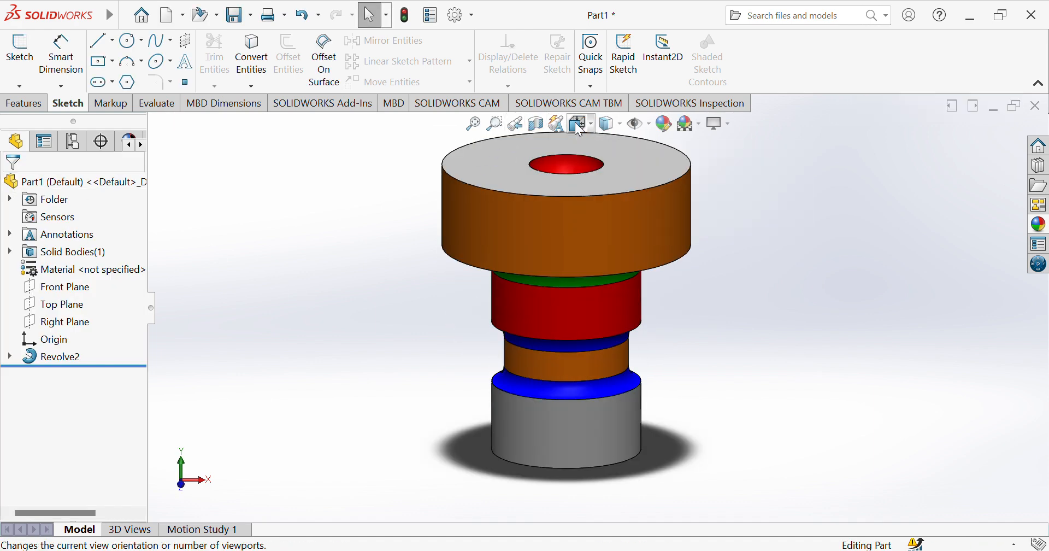
key(ctrl+7)
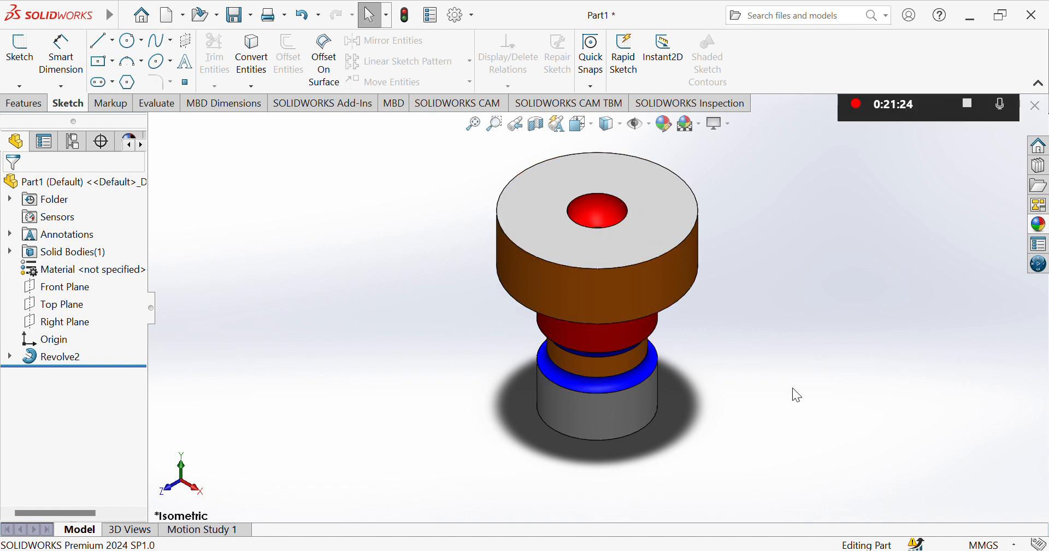
Examine the colored faces of the finished part from above, from the side and from underneath.
key(Down)
key(Up)
key(Up)
key(Up)
key(Down)
key(Down)
key(Down)
key(Down)
key(Down)
key(Down)
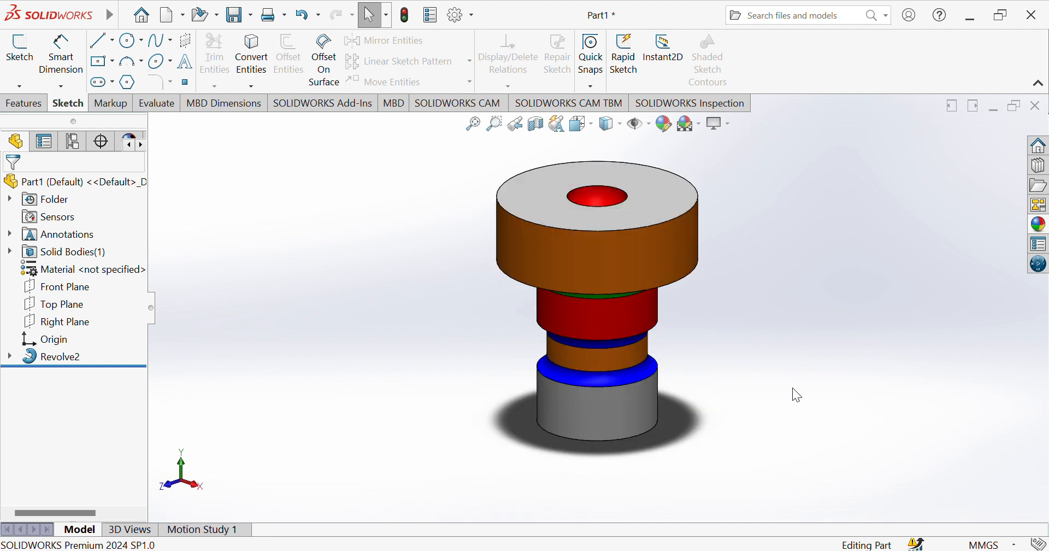
key(Down)
key(Down)
key(Down)
key(Down)
key(Down)
key(Down)
key(Down)
key(Down)
key(Down)
key(Down)
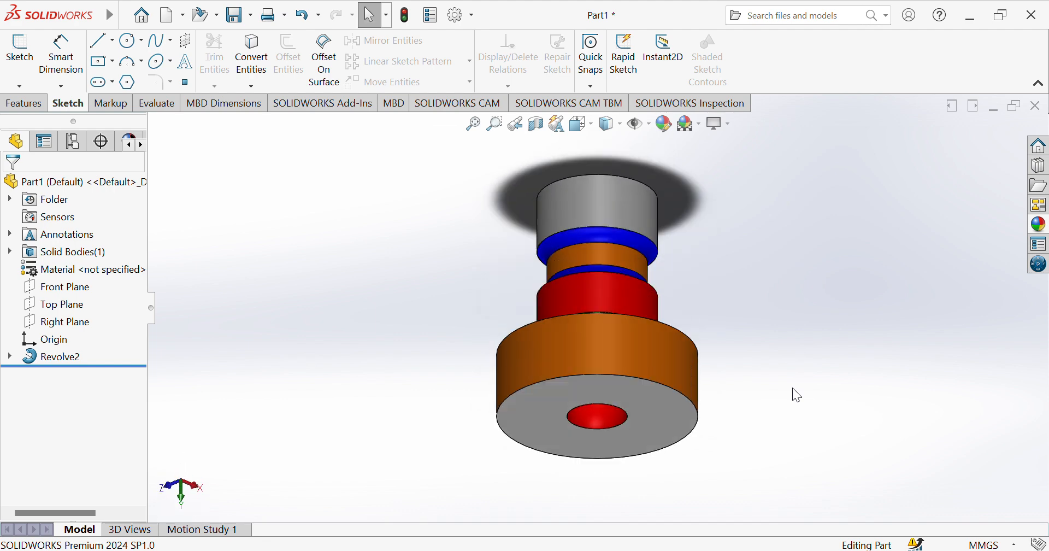
key(Down)
key(Down)
key(Down)
key(Down)
key(Down)
key(Down)
key(Down)
key(Down)
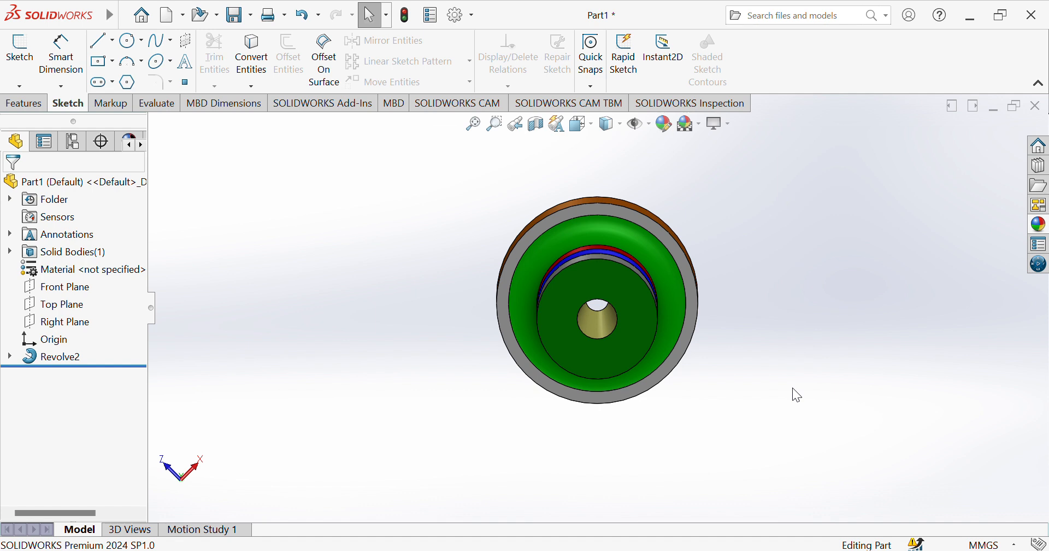
key(Down)
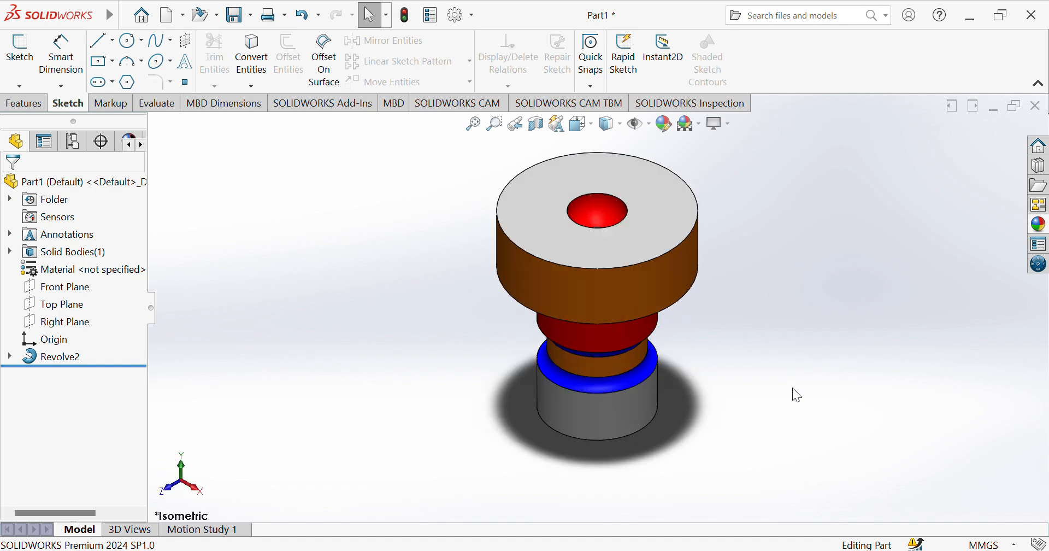
key(Up)
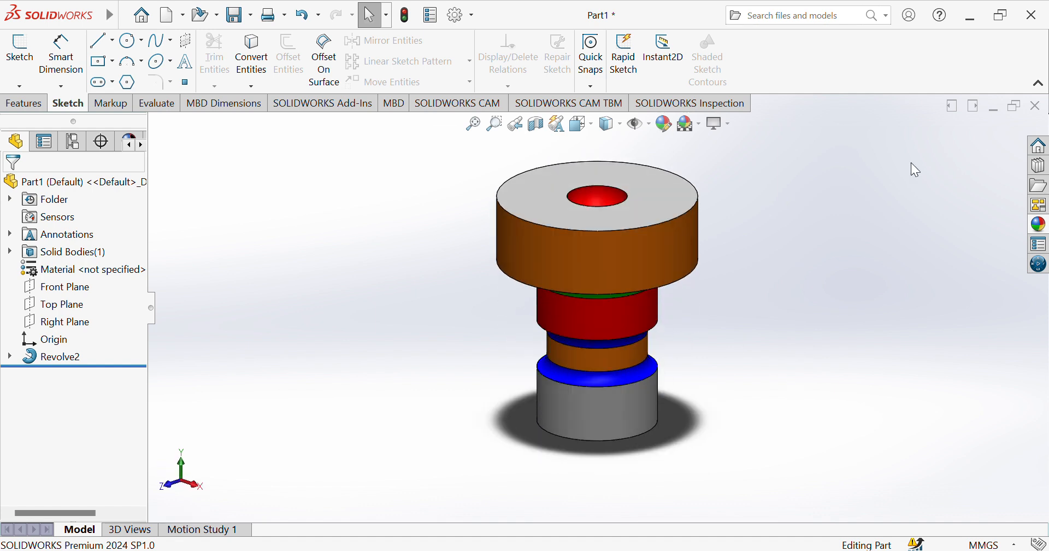